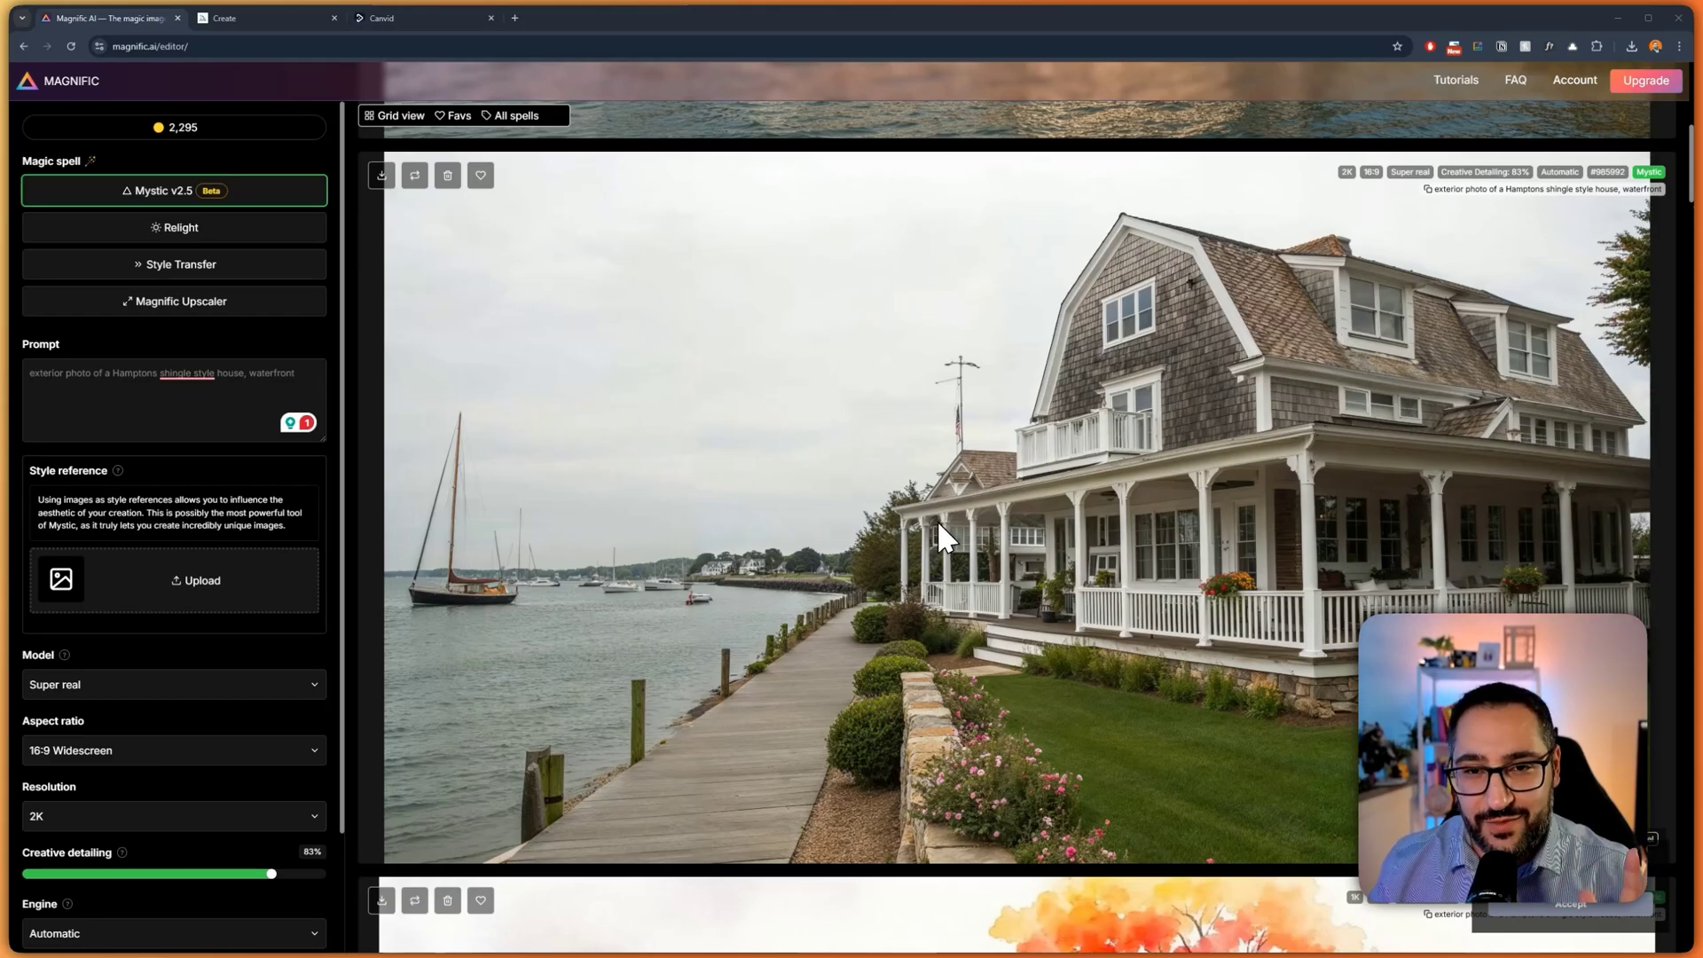
Compare with the enlarged reed-lined waterfront house image in Midjourney, then return to Magnific.
scroll(913, 699, "up", 7)
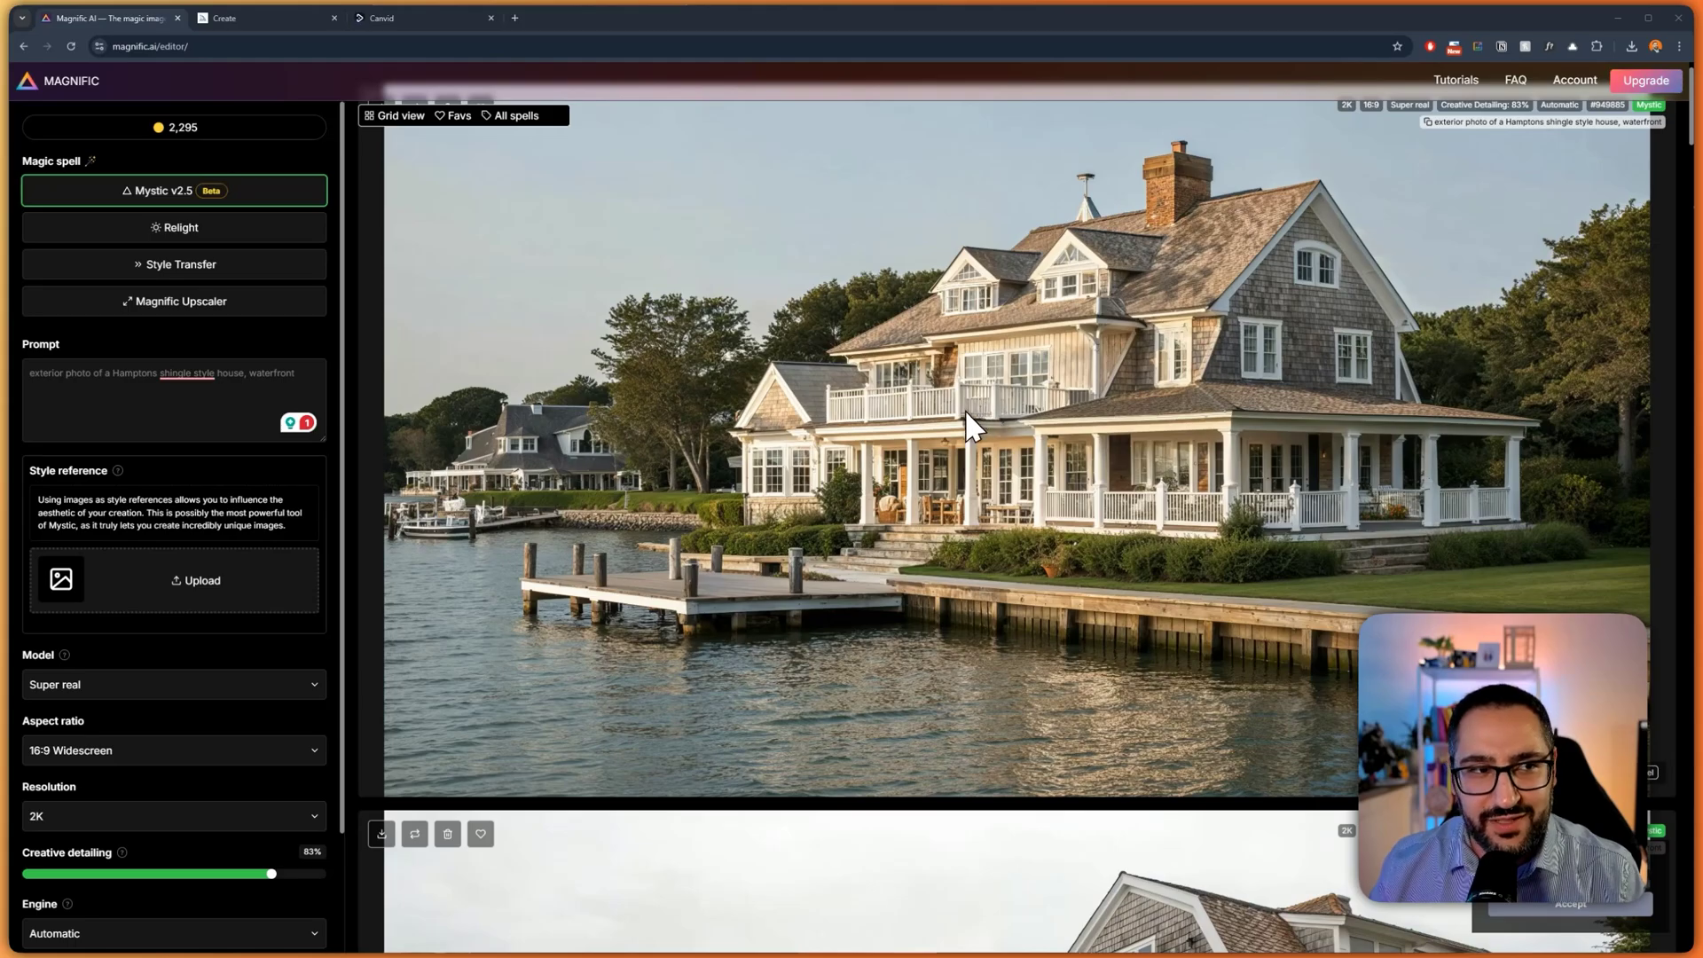
left_click(284, 18)
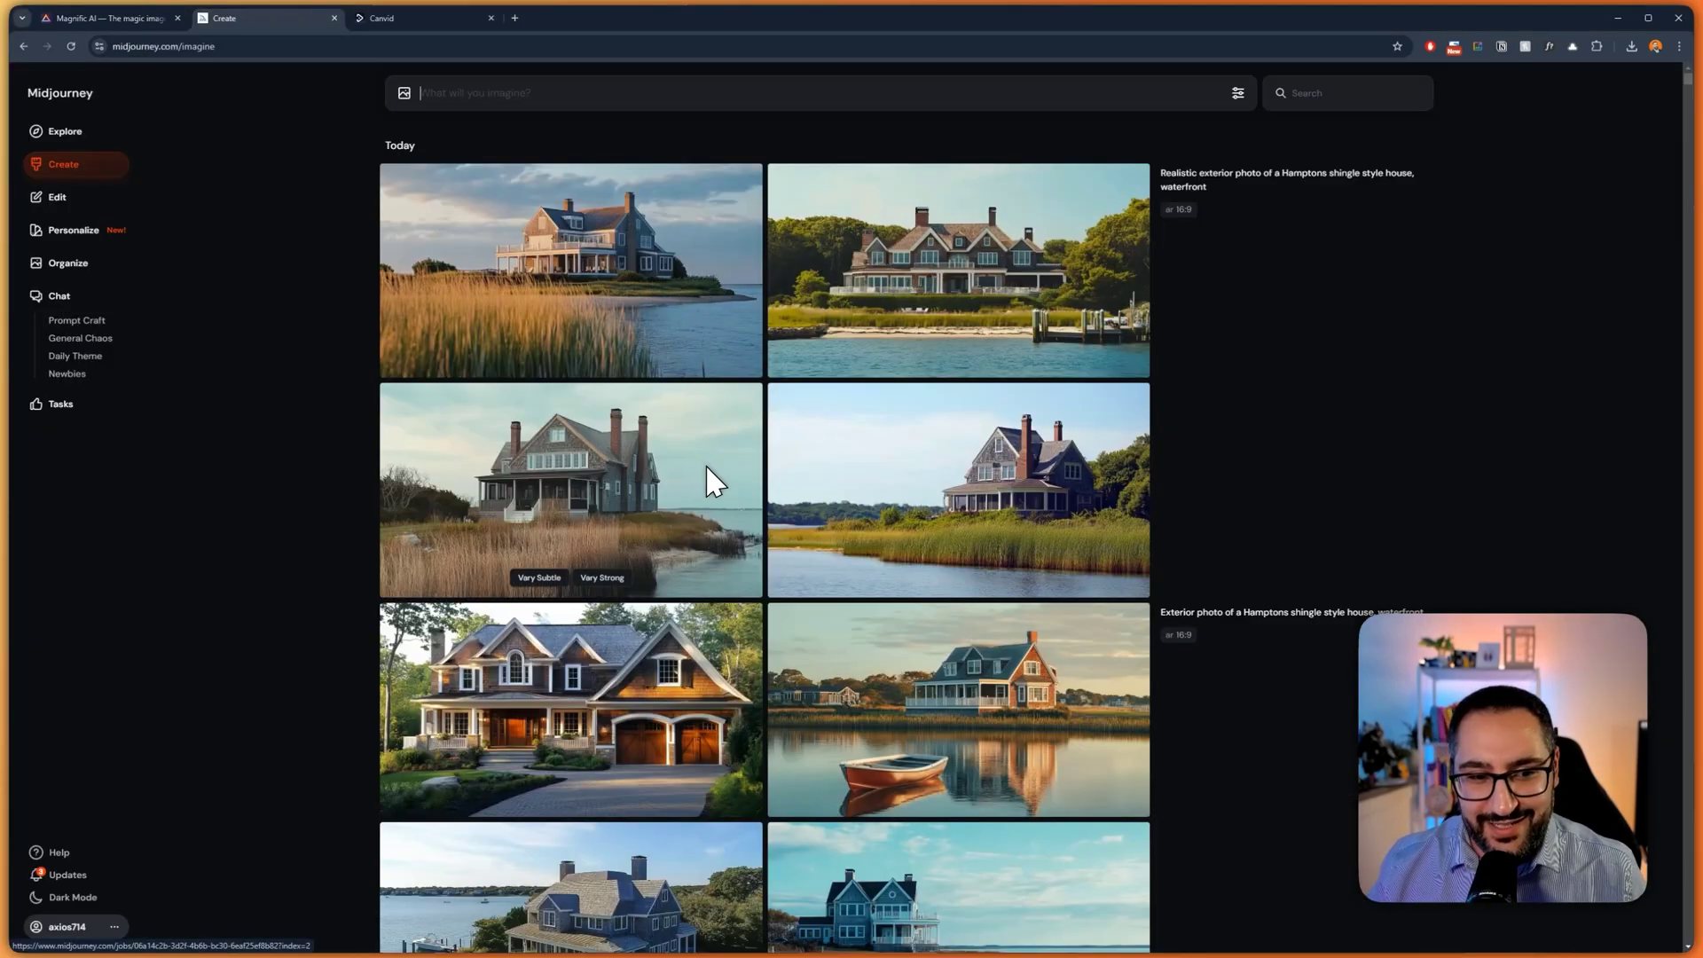
left_click(967, 452)
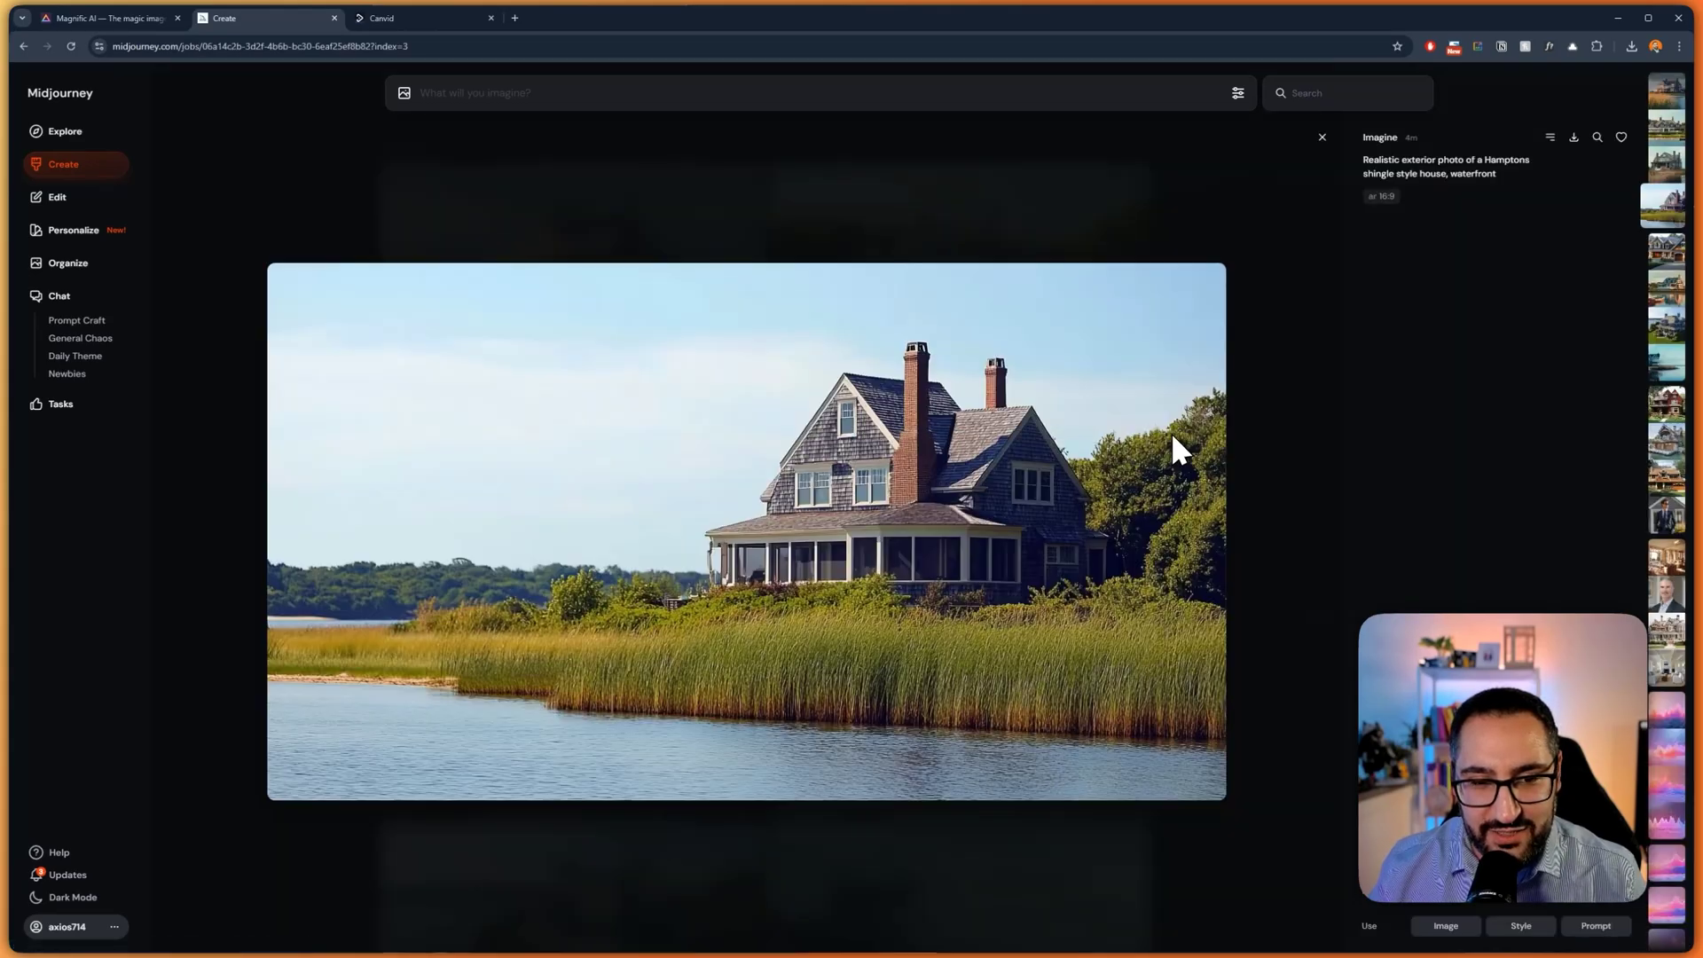
left_click(115, 18)
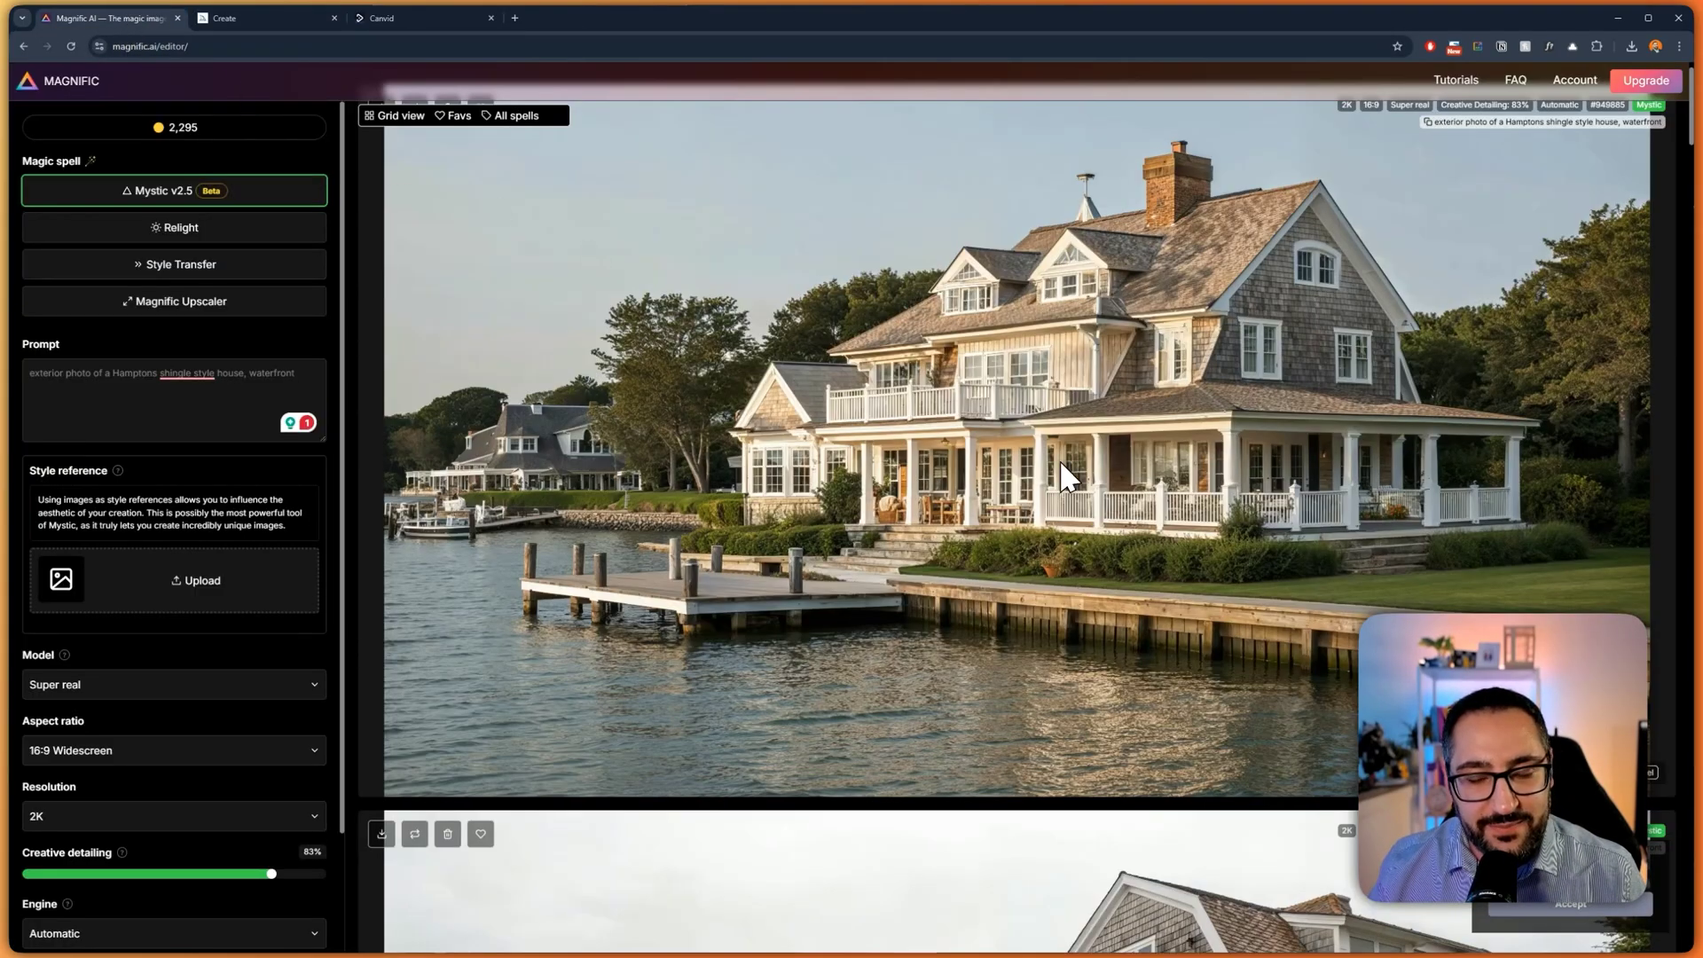
Scroll down through the generated images in the Magnific gallery.
scroll(1064, 466, "down", 6)
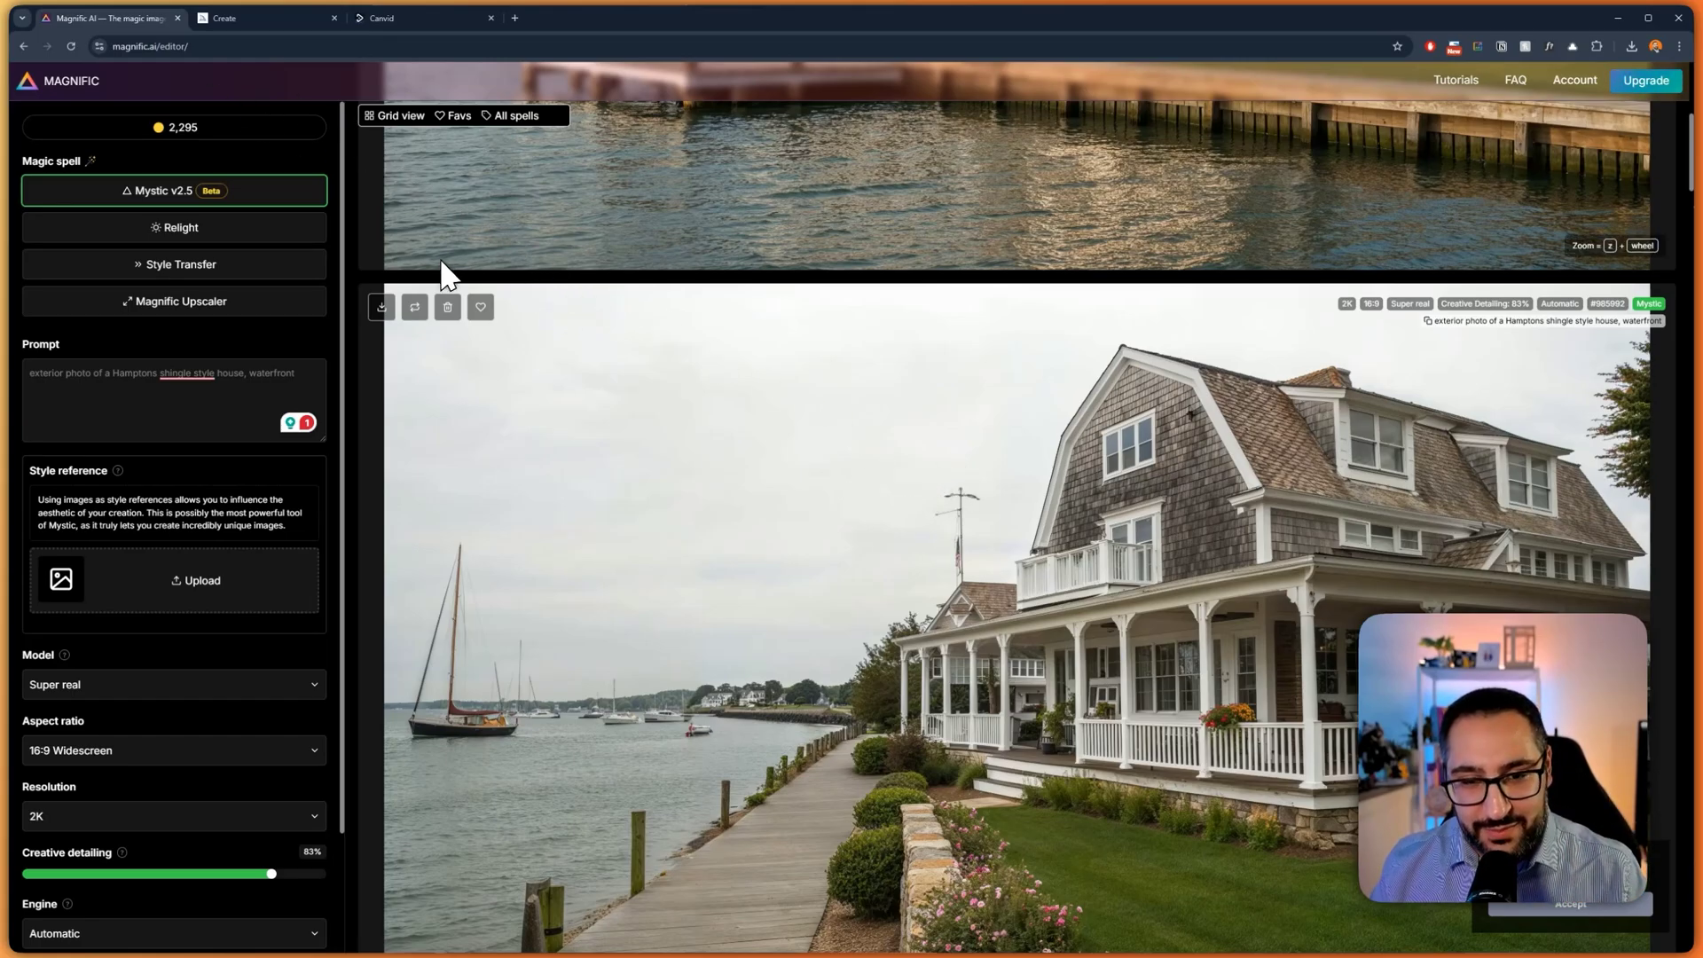
scroll(551, 424, "down", 1)
scroll(551, 410, "down", 10)
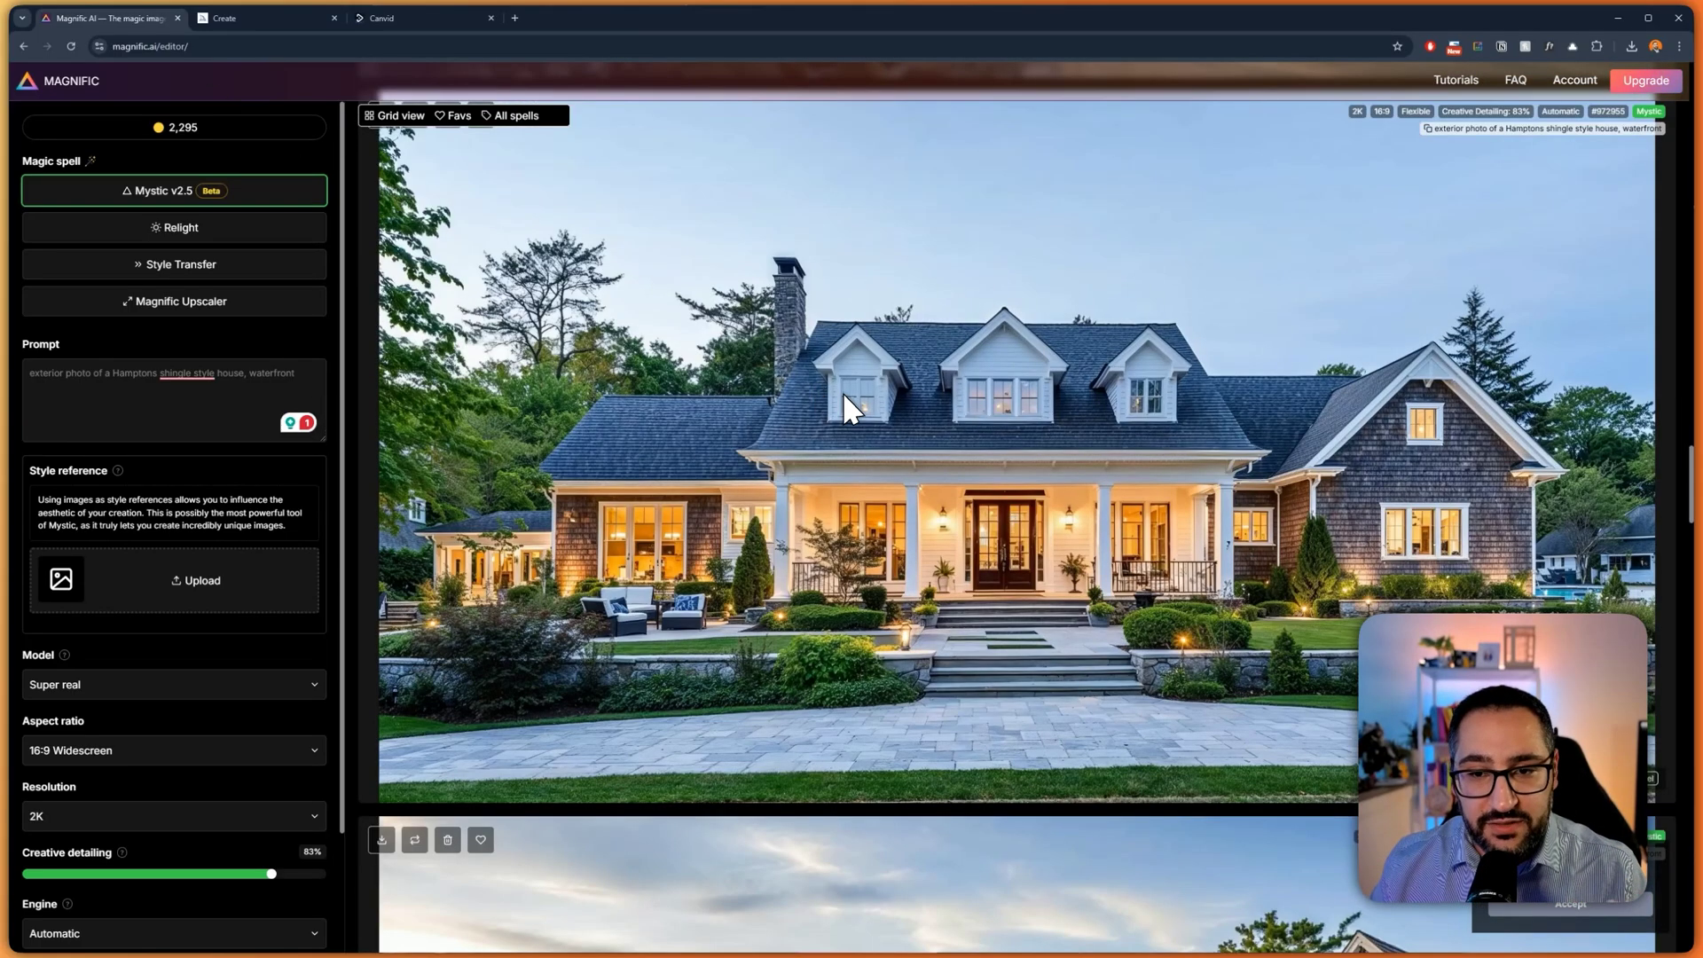
scroll(862, 371, "down", 8)
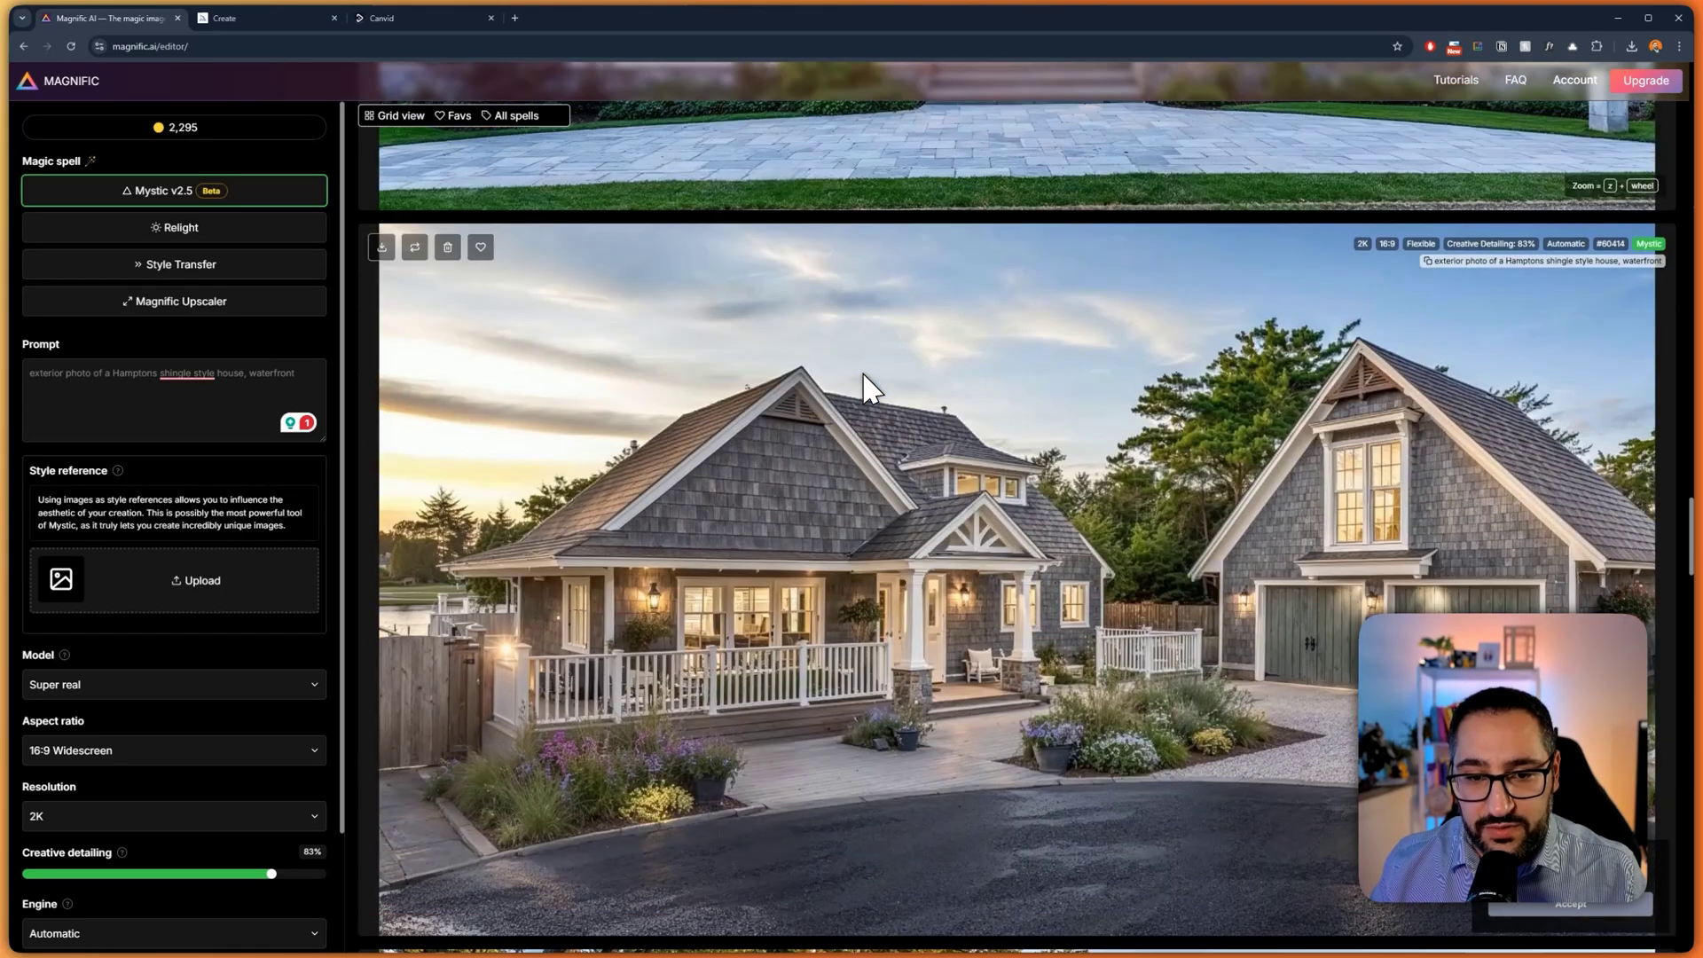
scroll(891, 381, "down", 1)
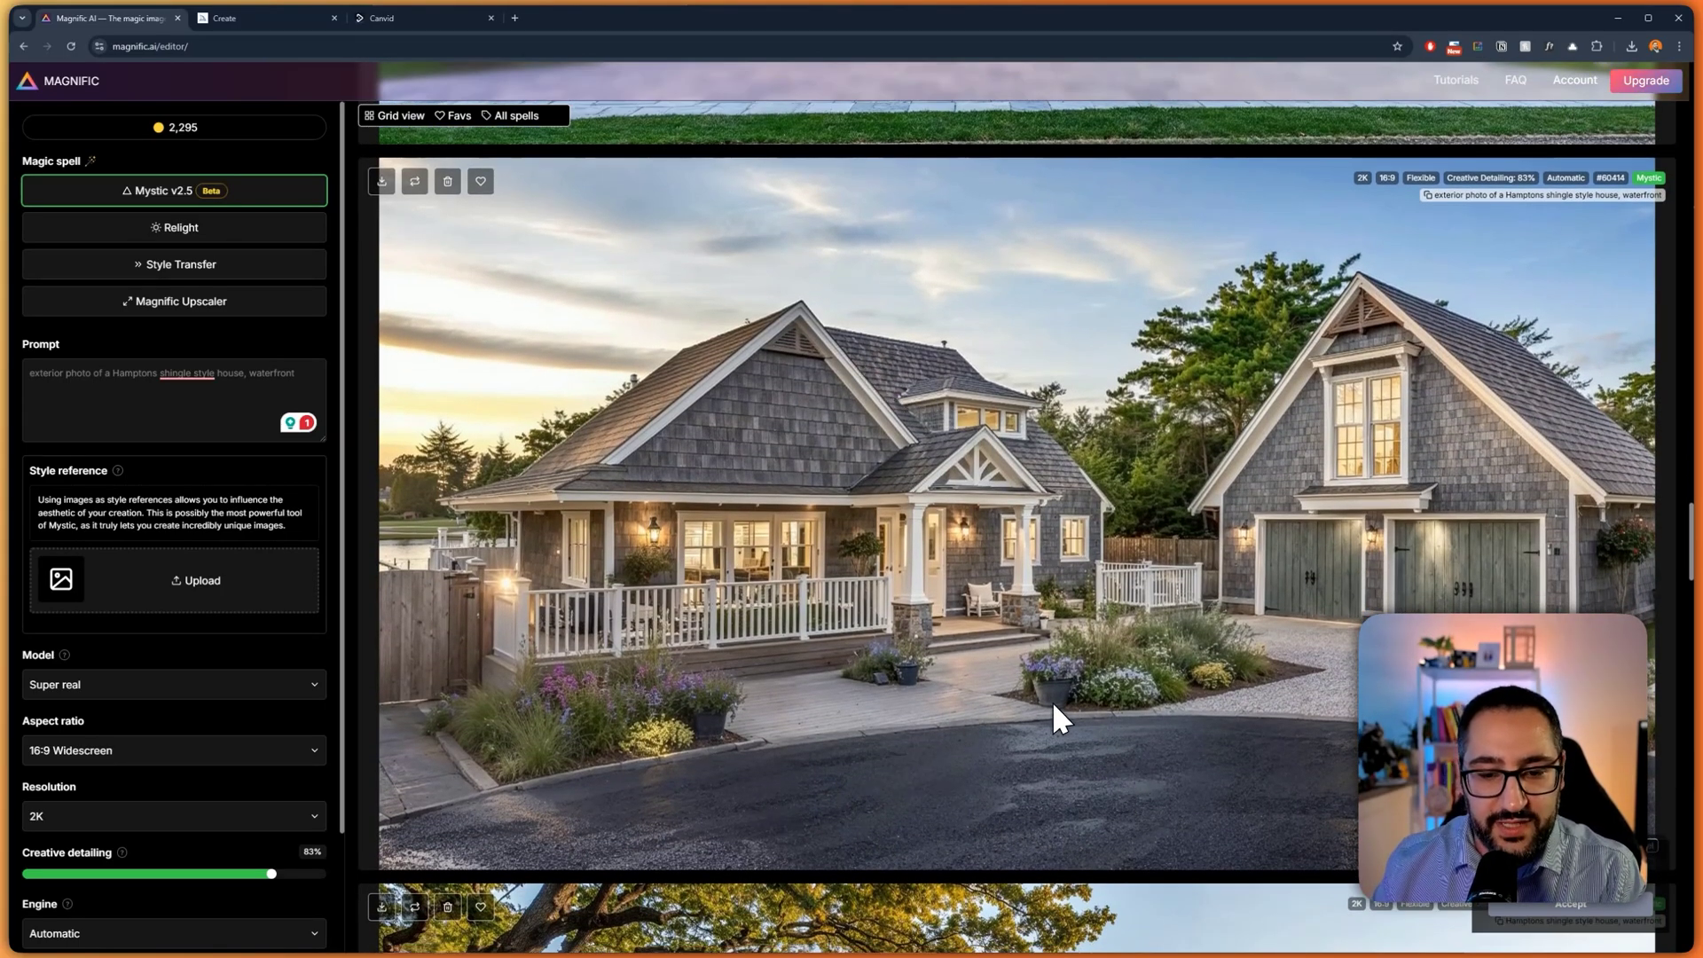
scroll(1052, 701, "down", 8)
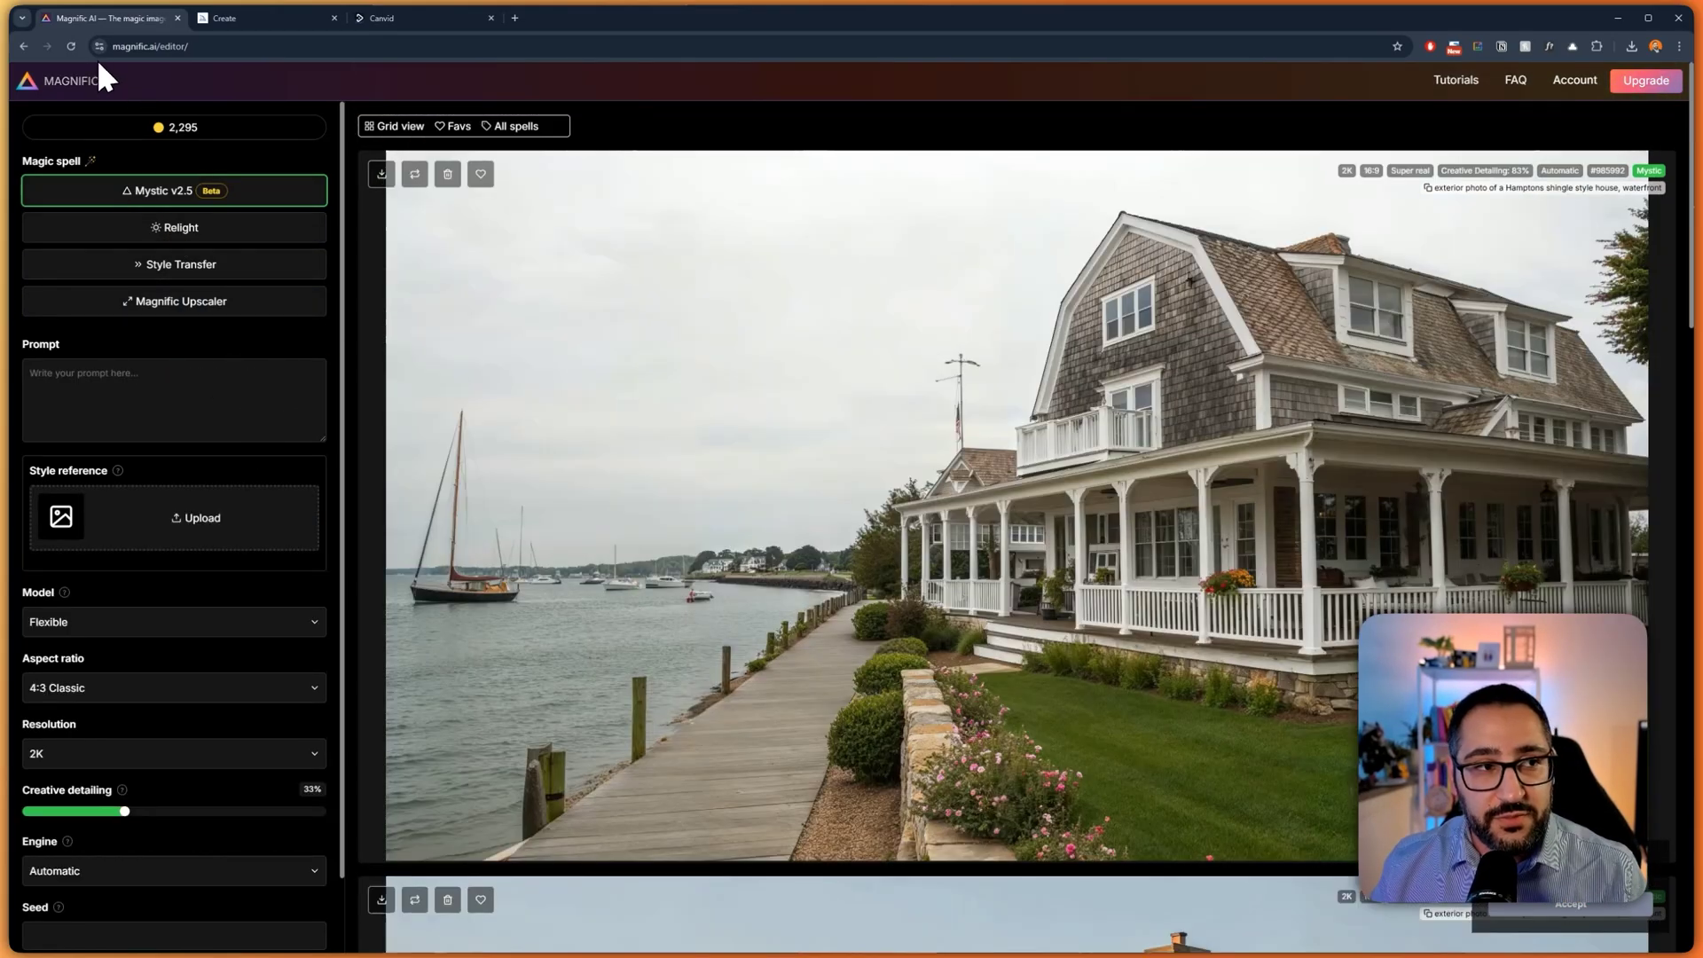
left_click(73, 46)
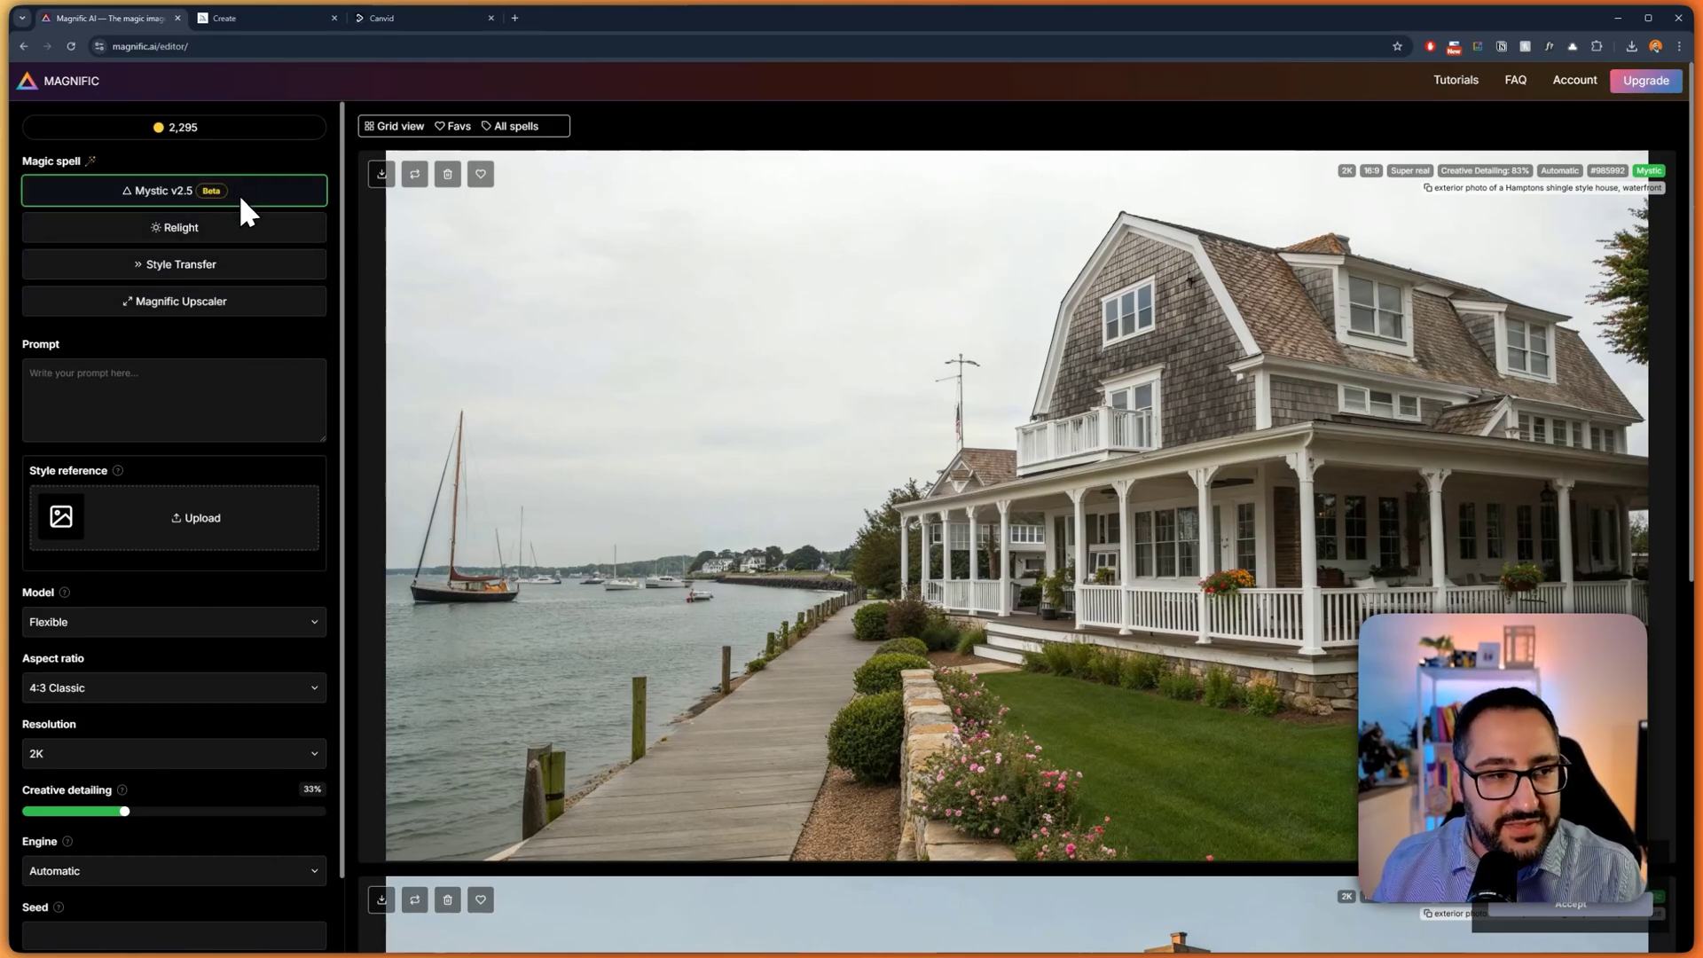
left_click(184, 392)
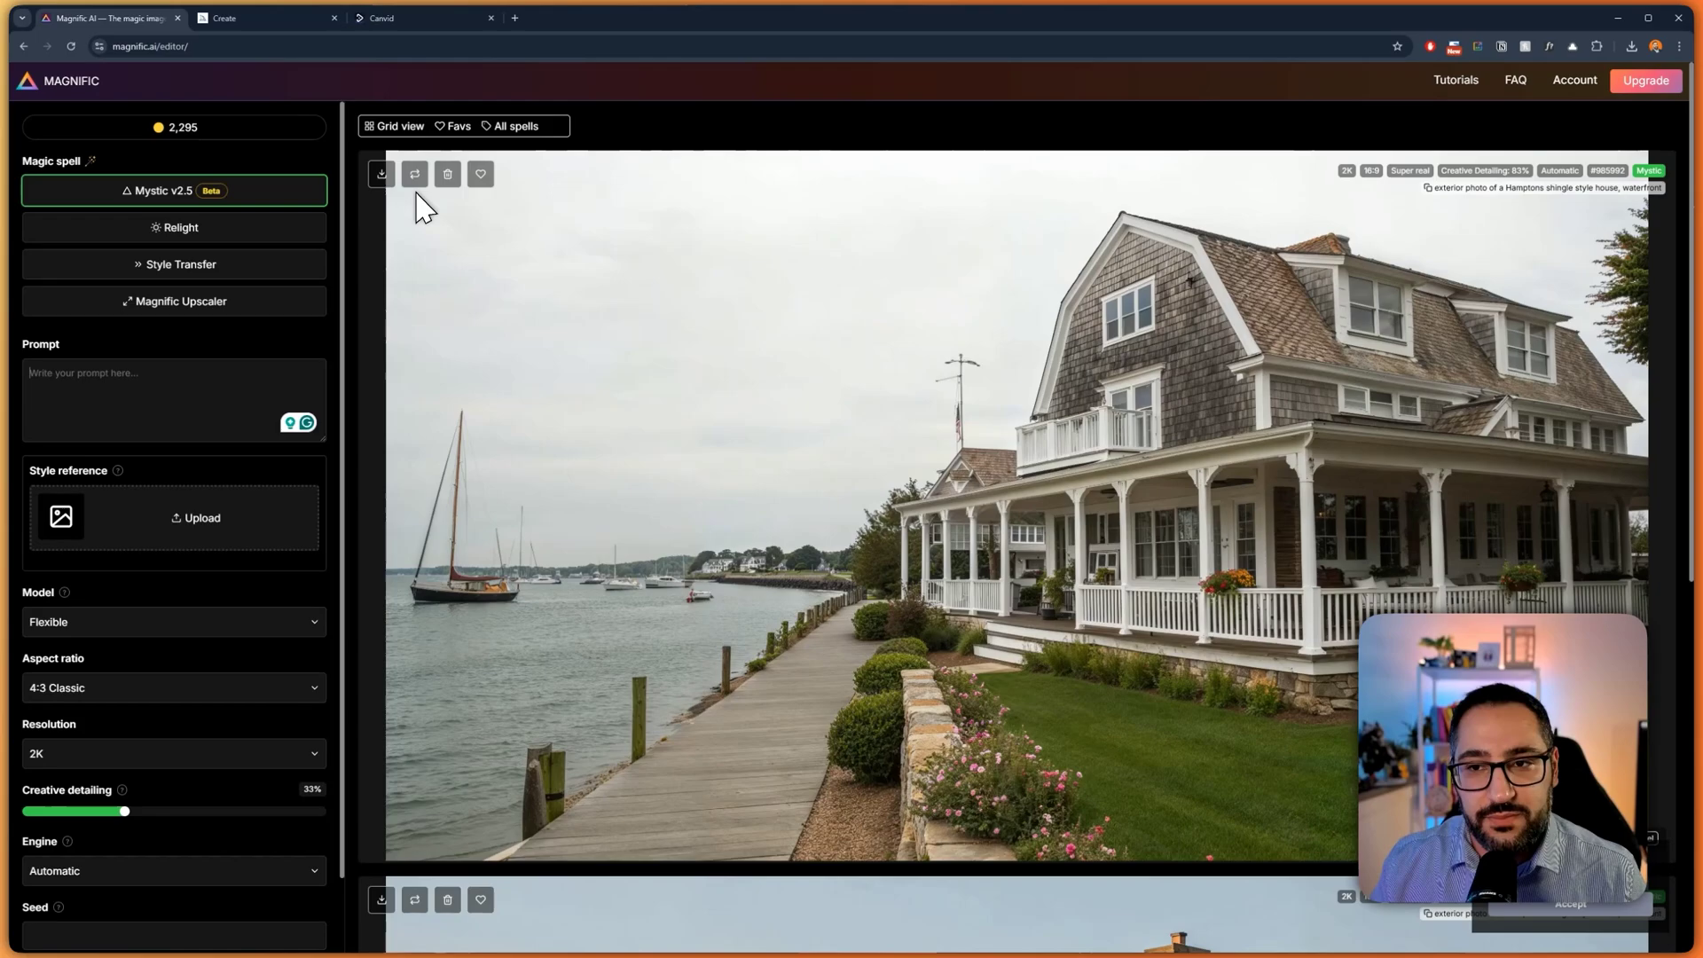
Paste the earlier prompt 'exterior photo of a Hamptons shingle style house, waterfront' into the prompt field.
left_click(1436, 191)
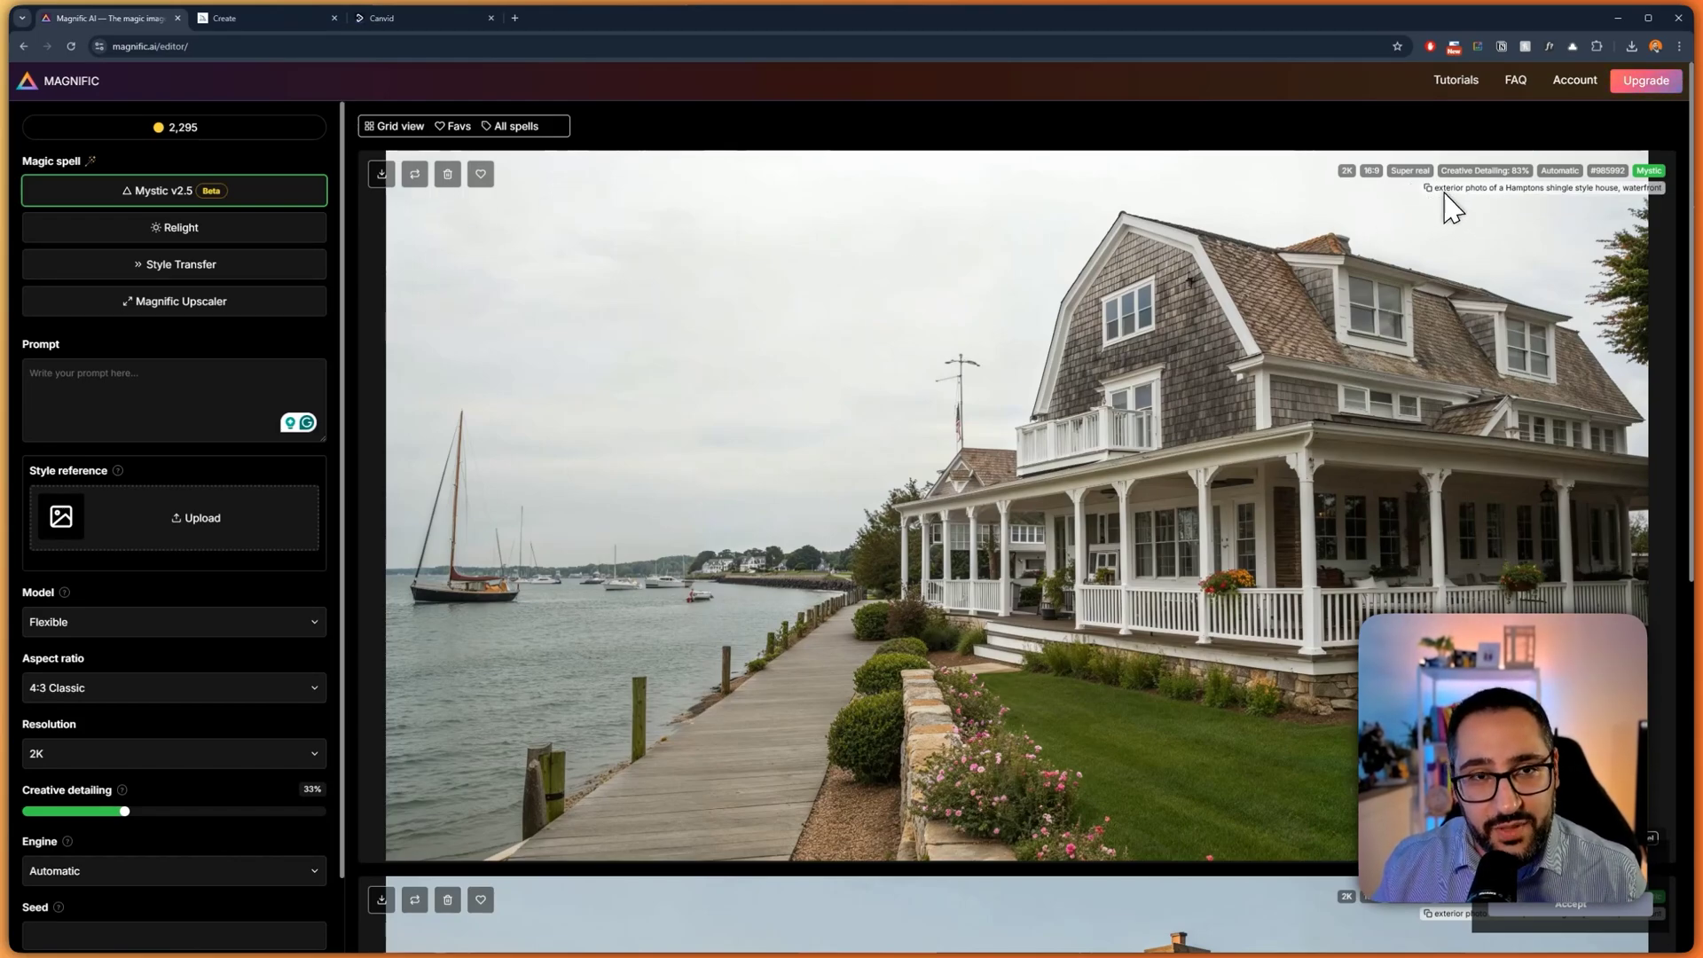
left_click(236, 383)
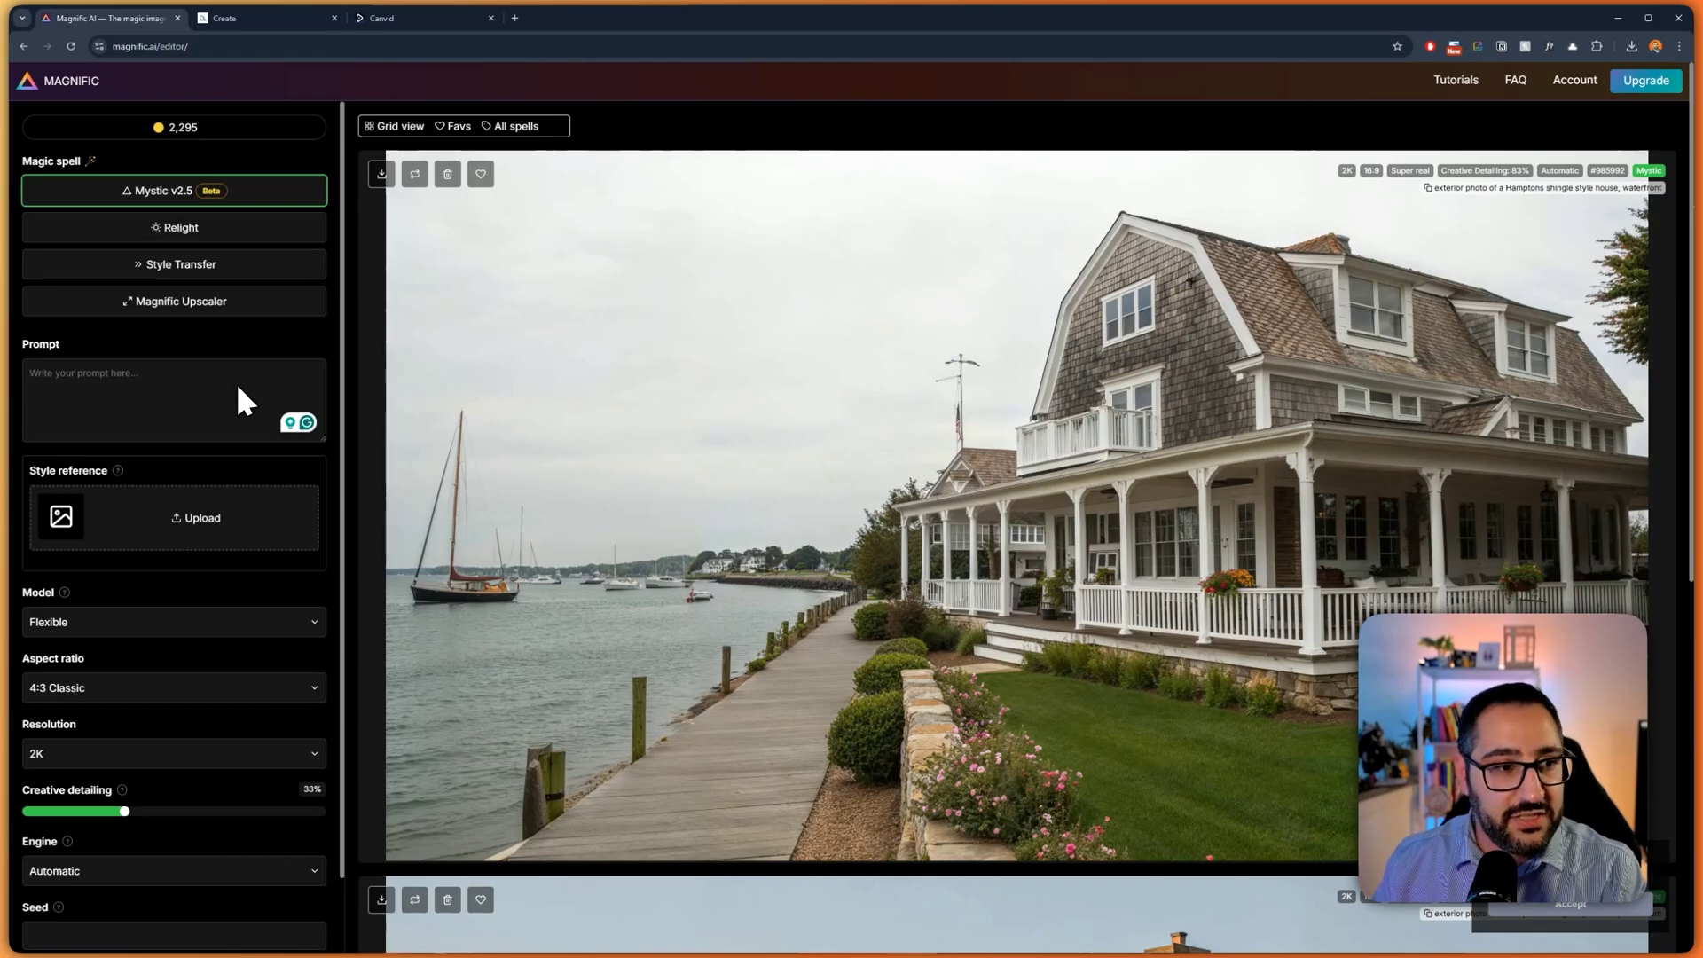
key("ctrl+v")
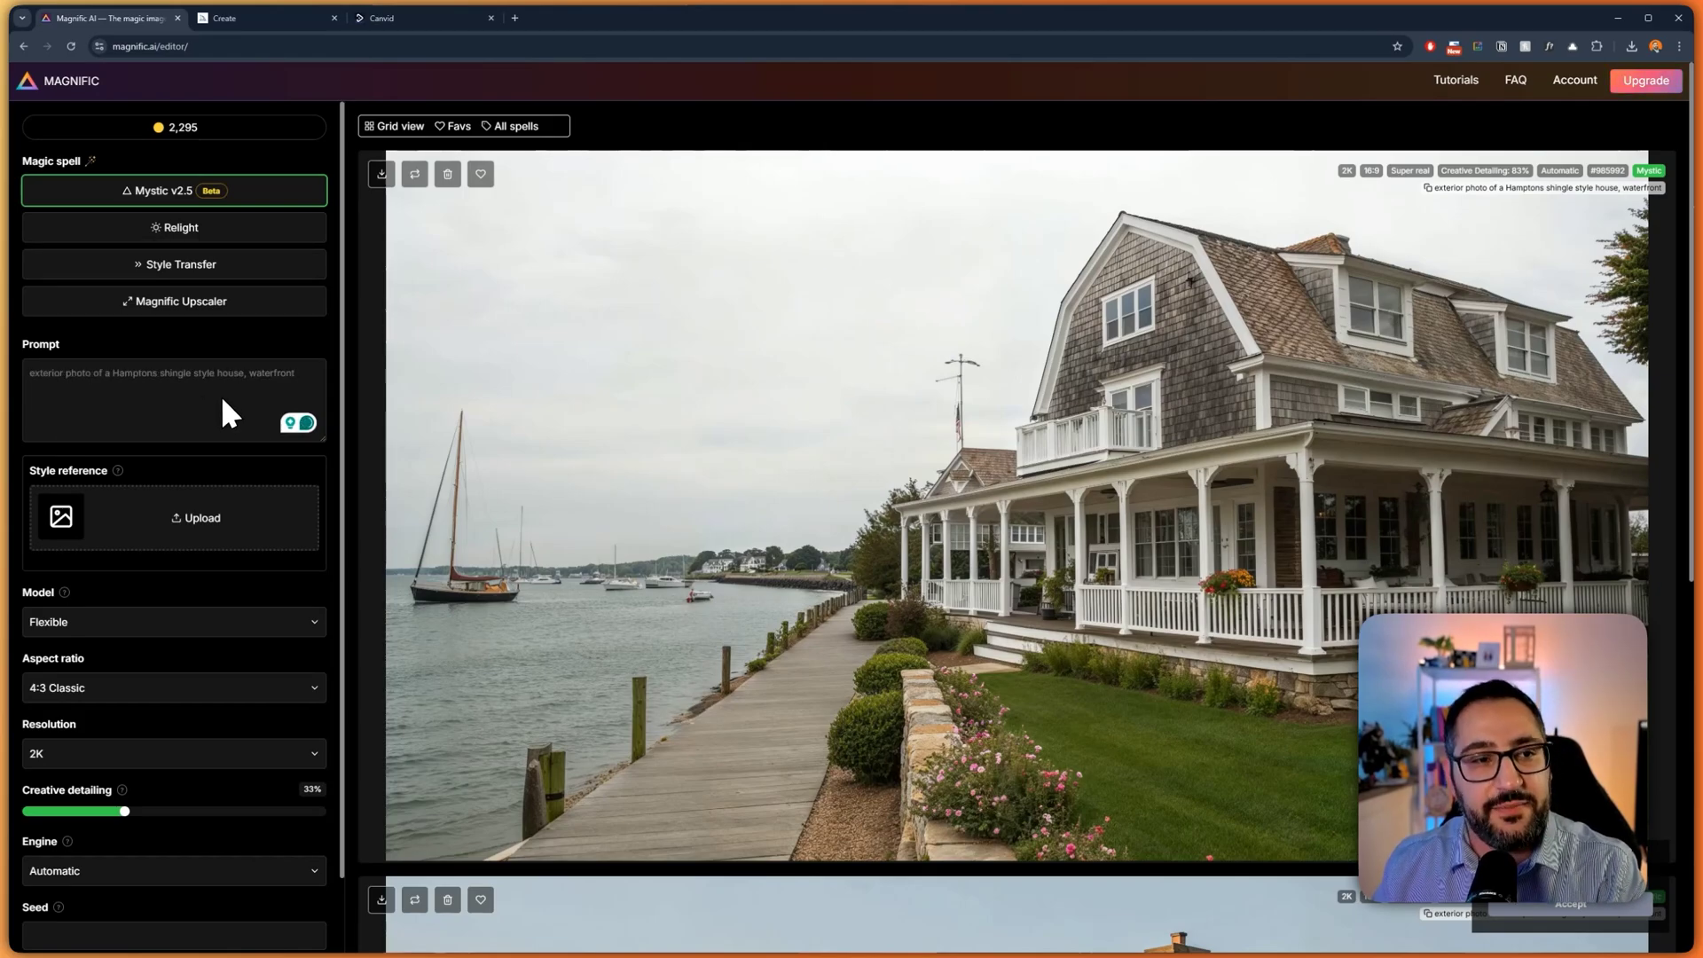
Look over the Reuse options for the earlier image and dismiss them without choosing one.
left_click(414, 175)
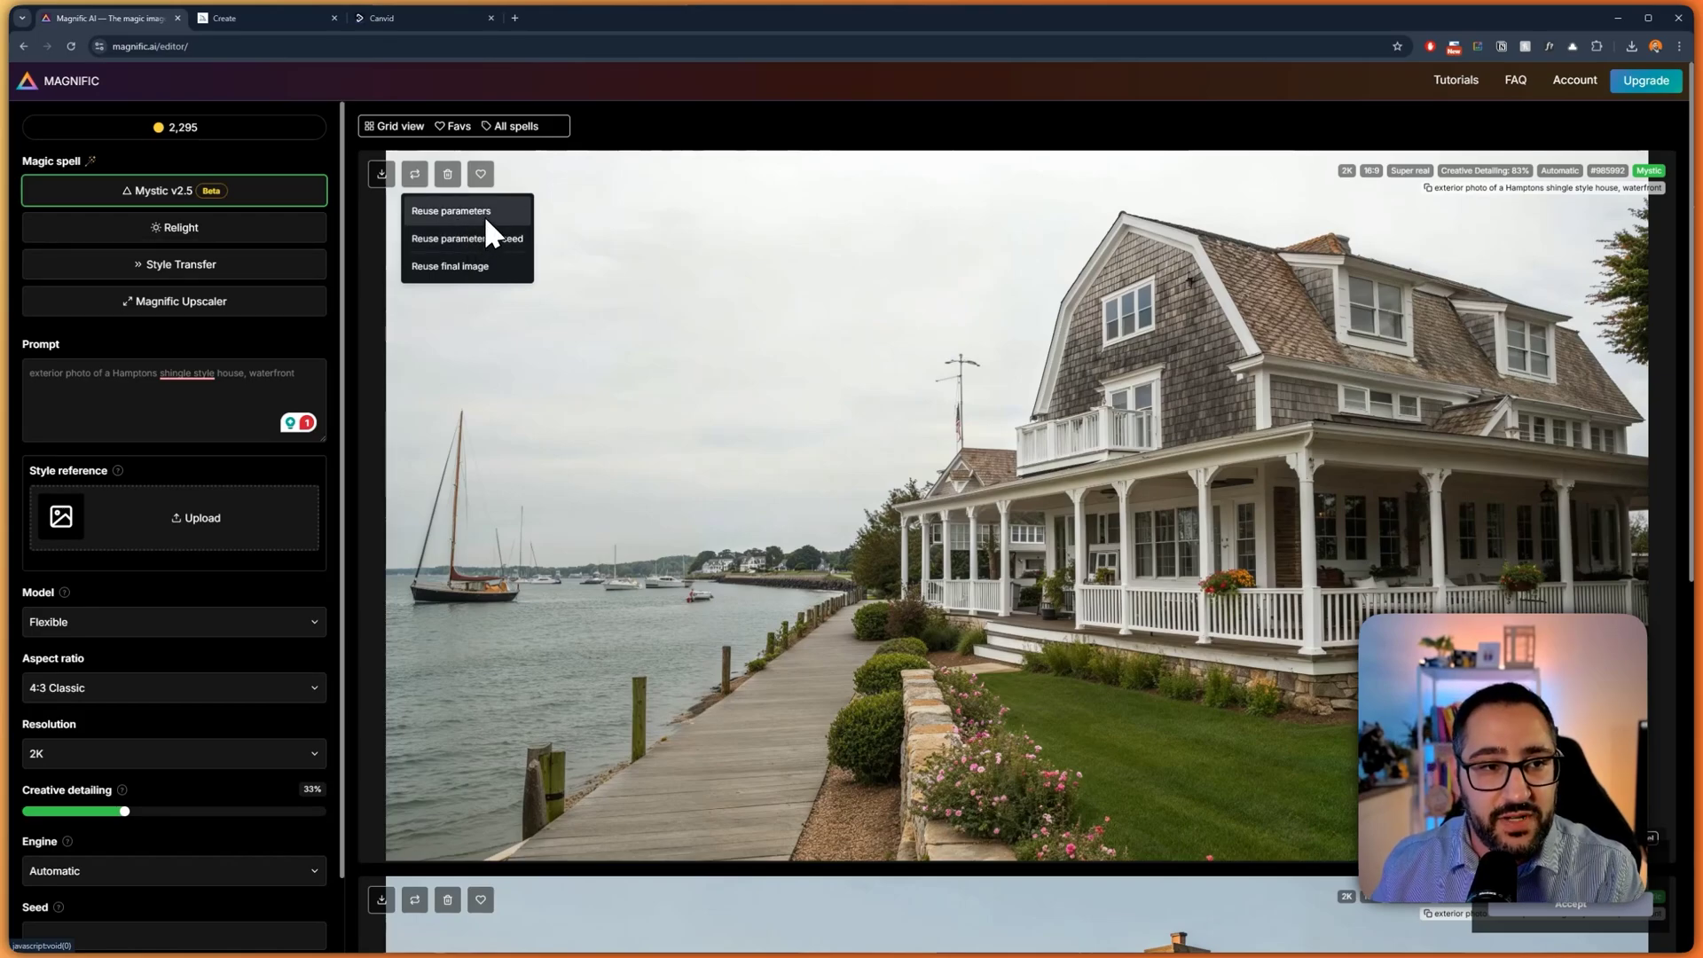
left_click(248, 373)
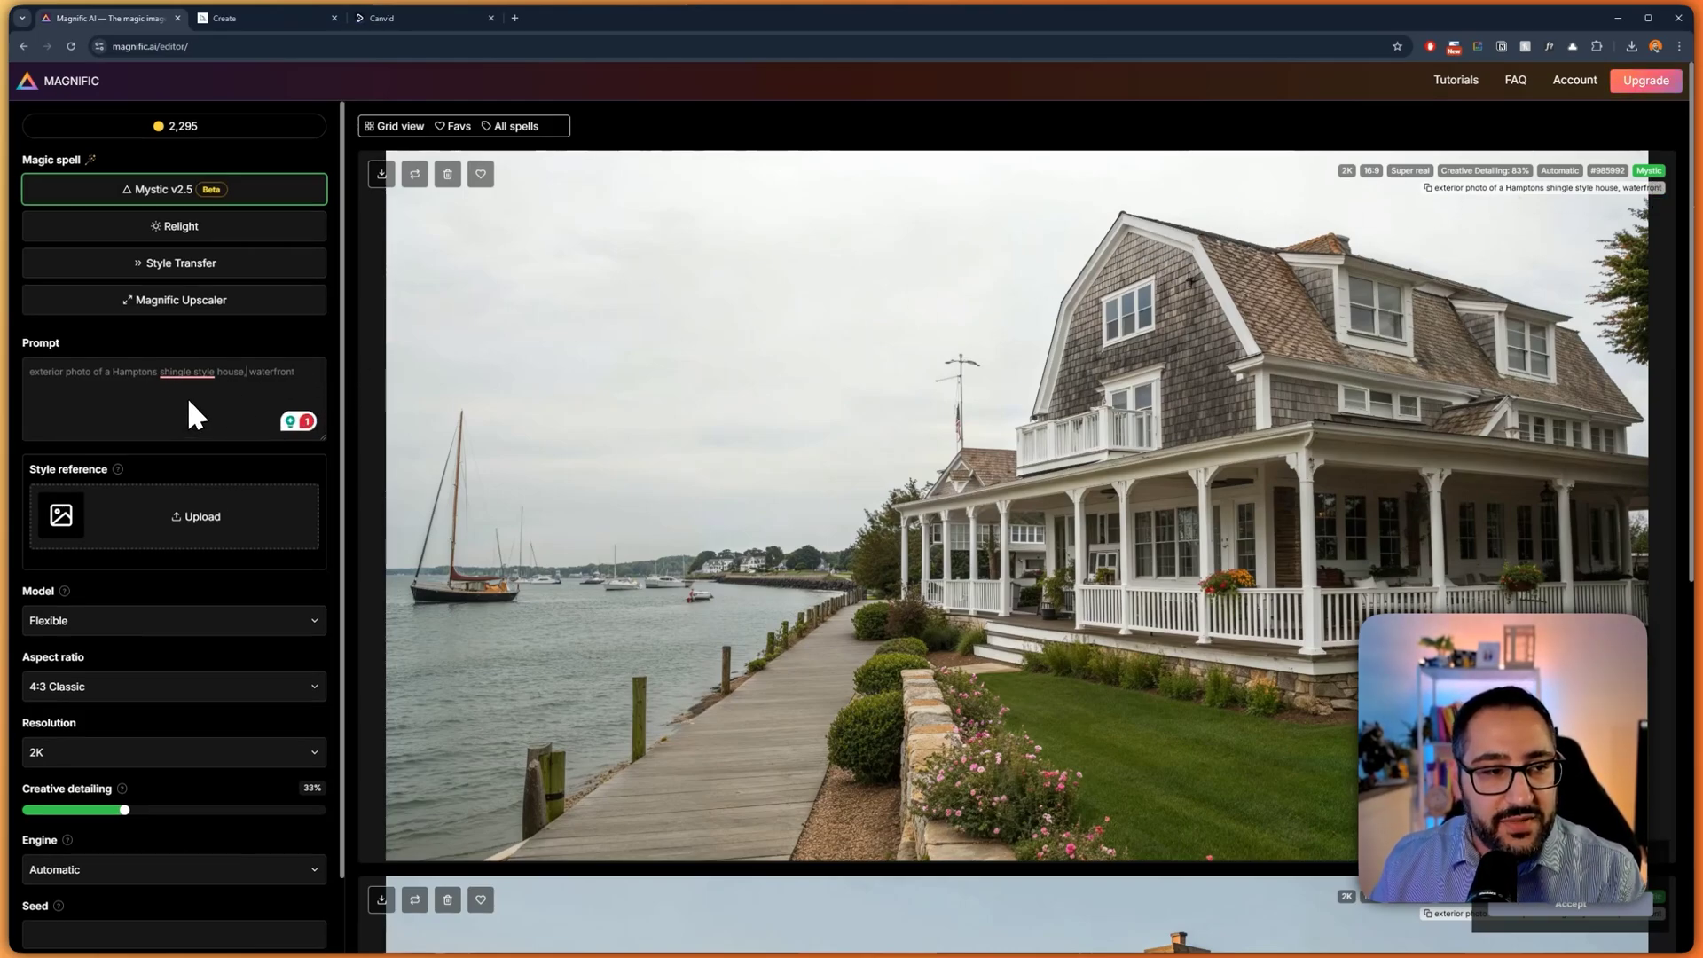
scroll(188, 396, "down", 2)
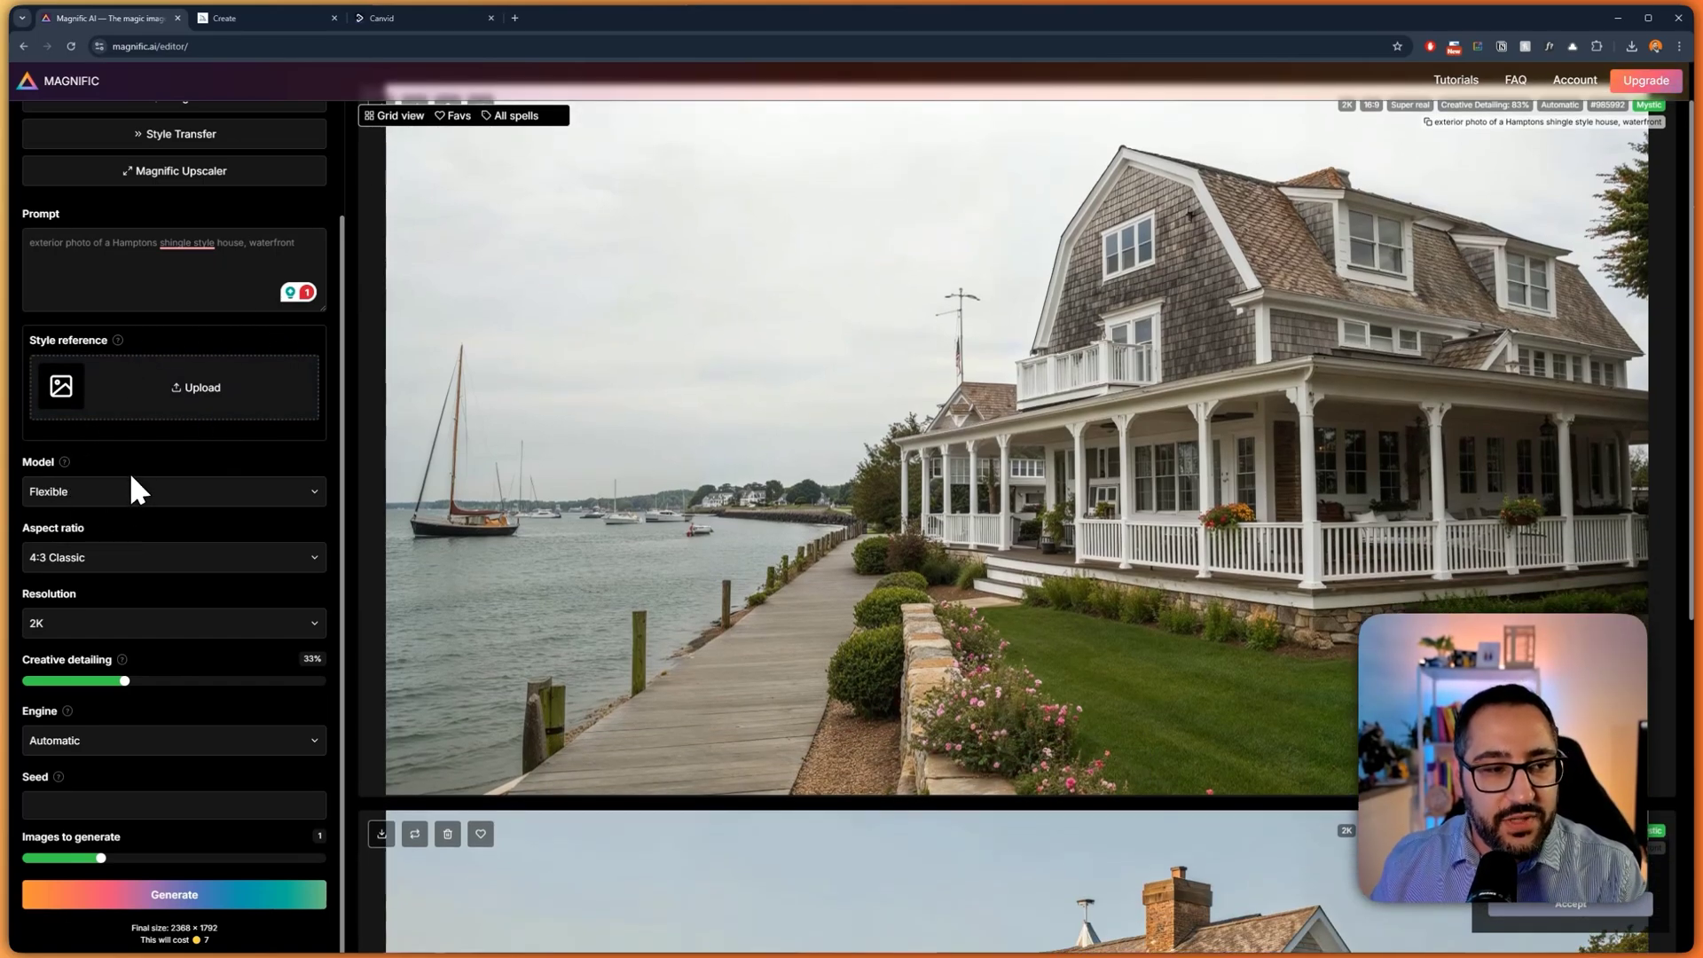
Set the model to Super real and the aspect ratio to 16:9 Widescreen.
left_click(156, 493)
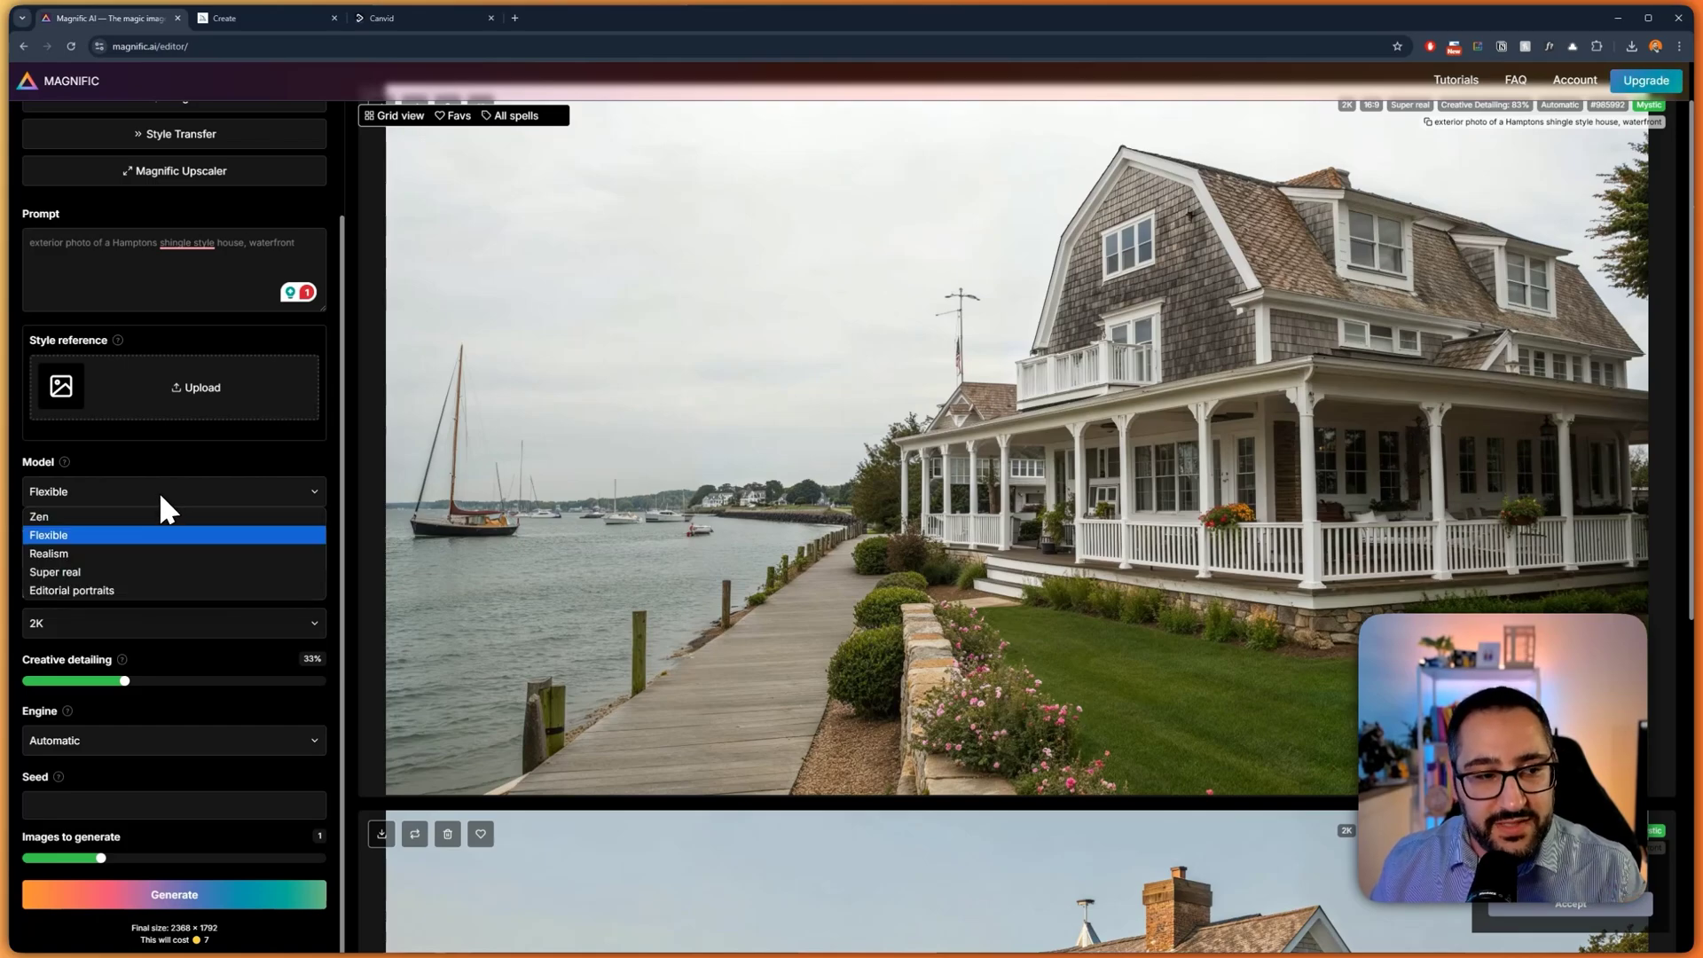
left_click(139, 572)
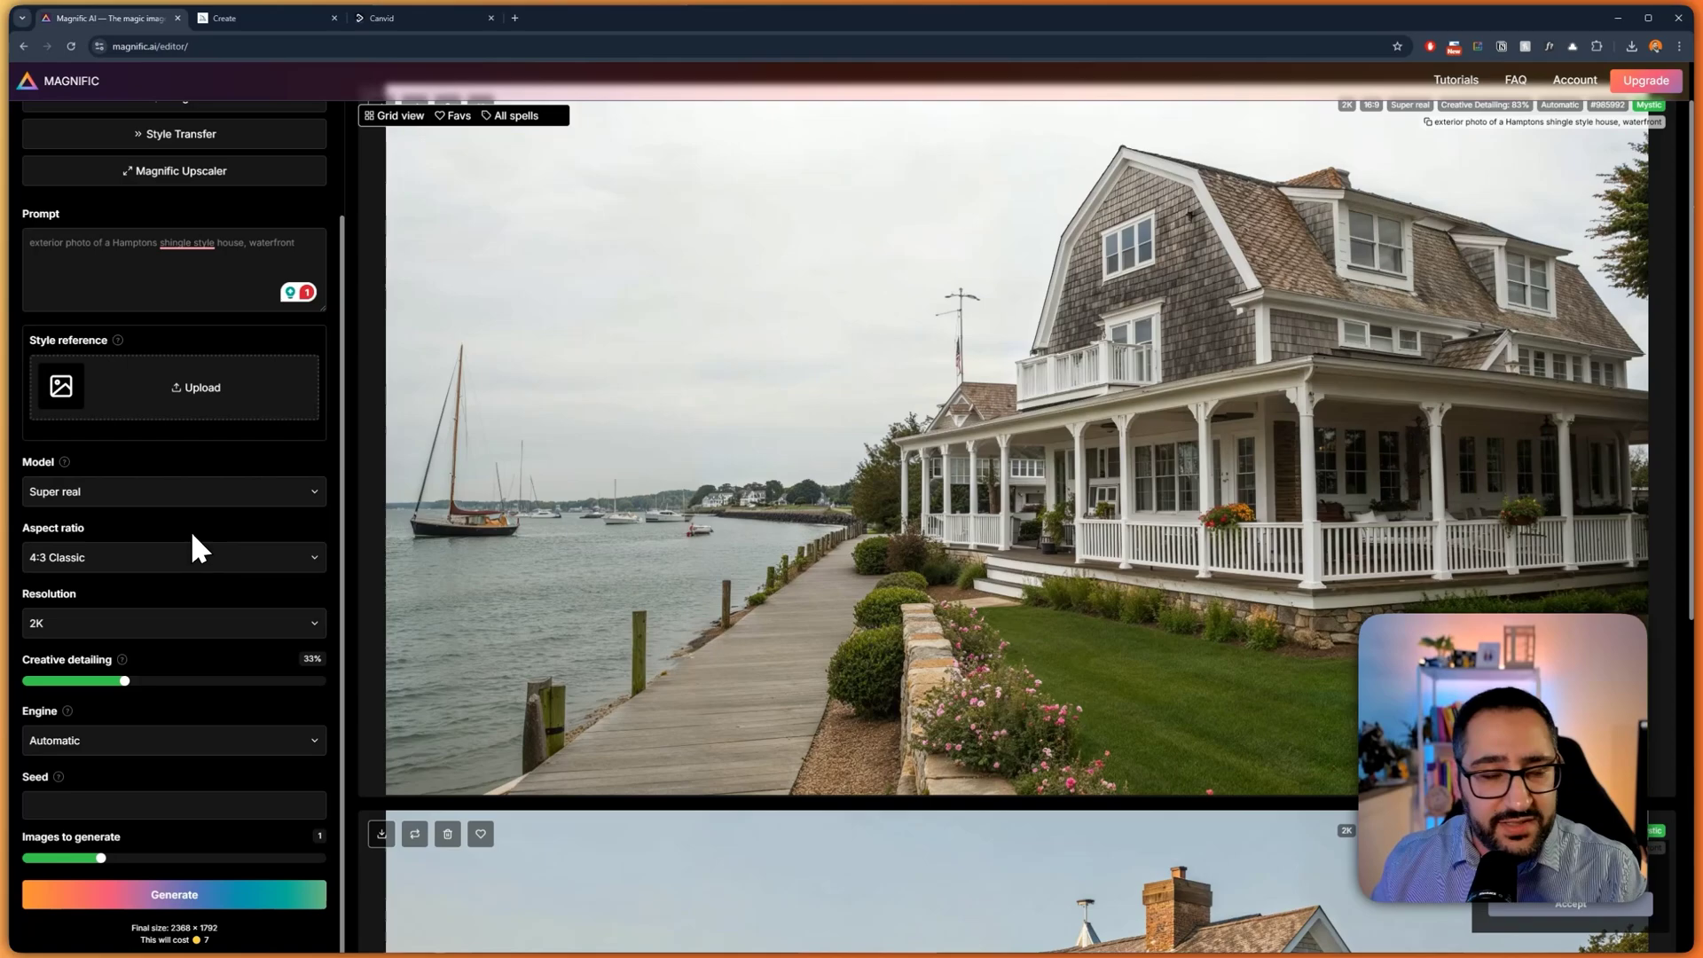
left_click(181, 559)
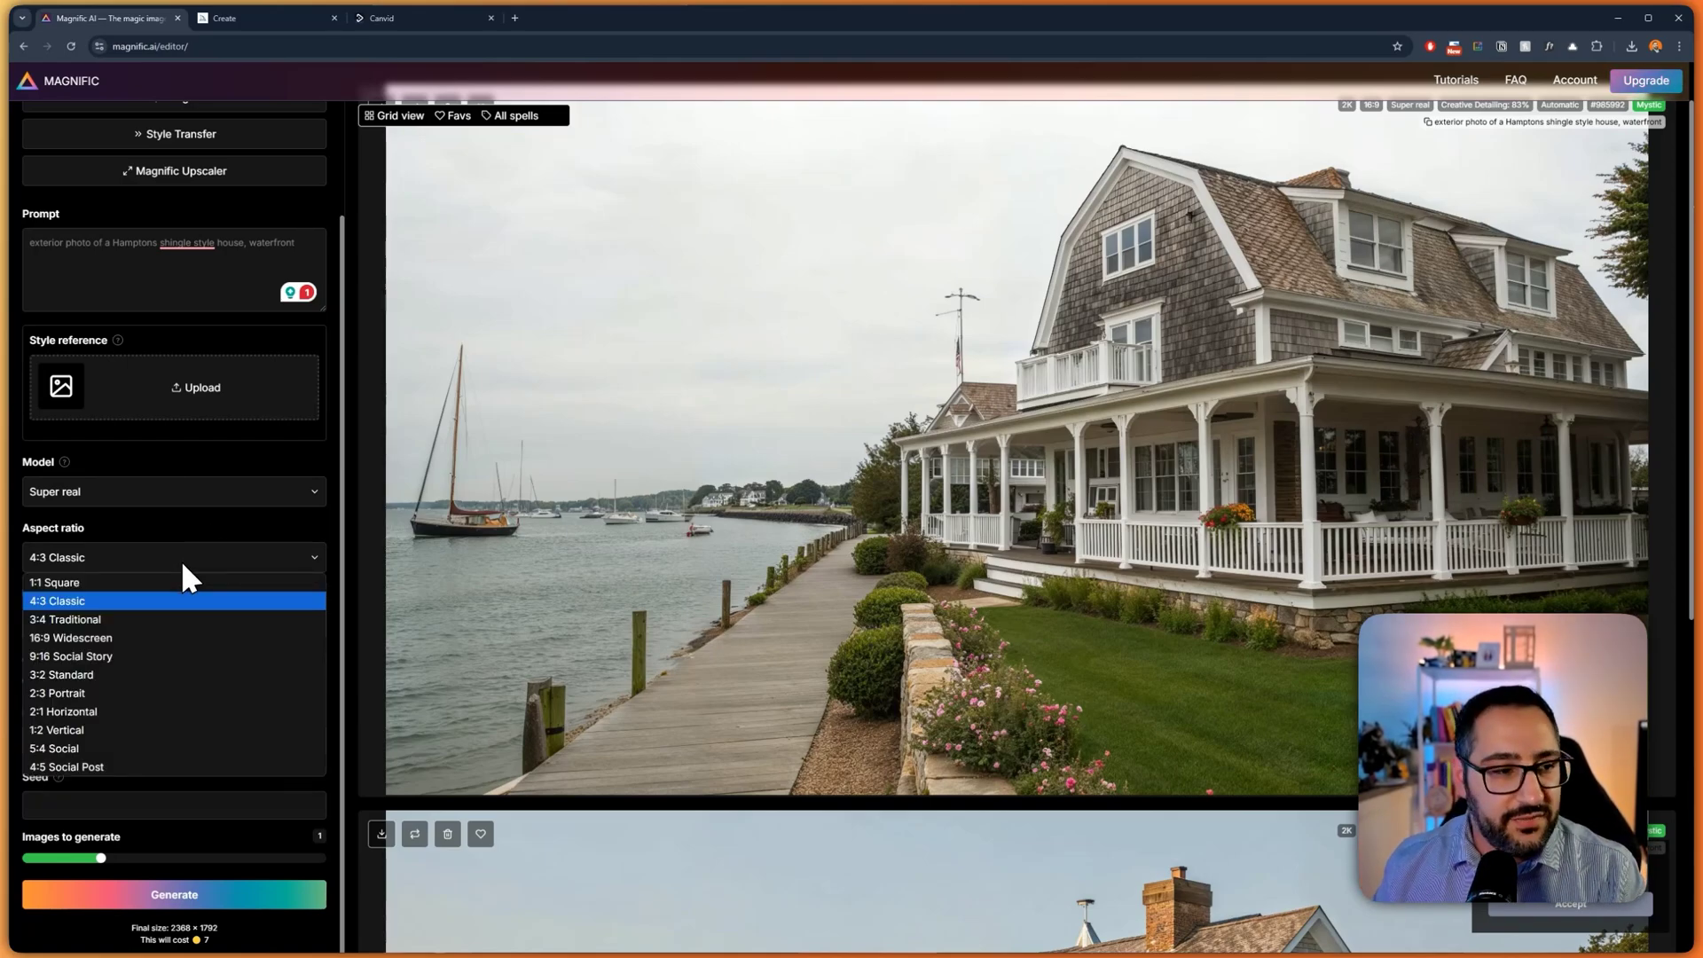
left_click(120, 637)
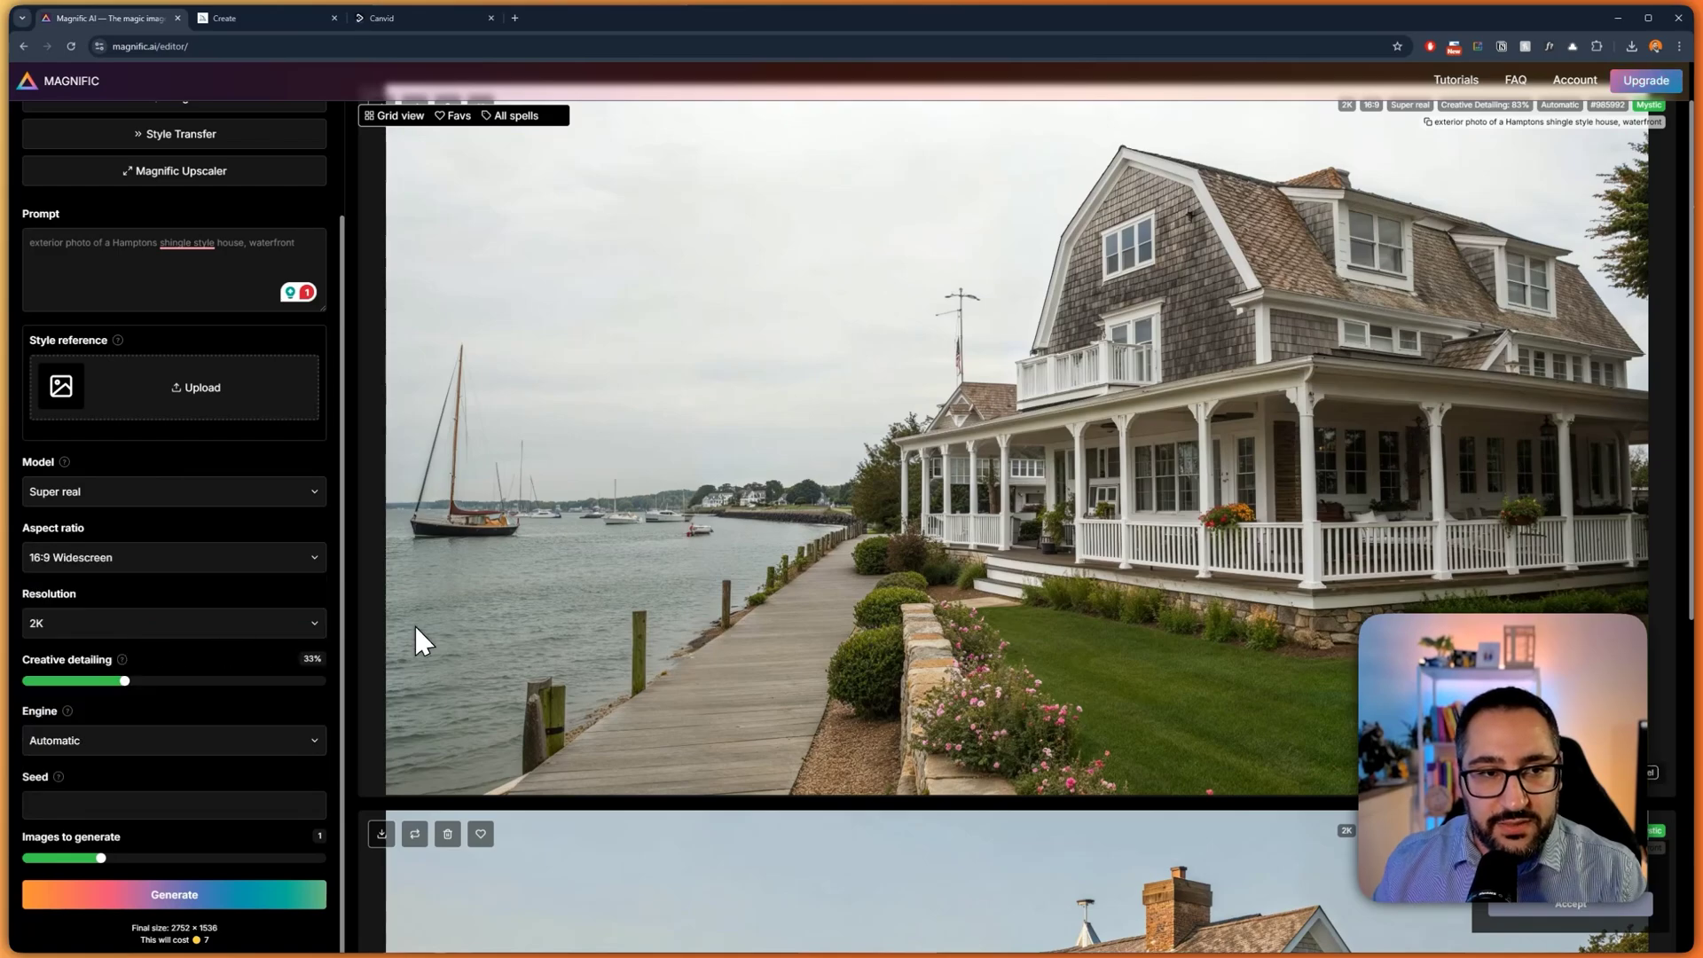
scroll(413, 624, "up", 2)
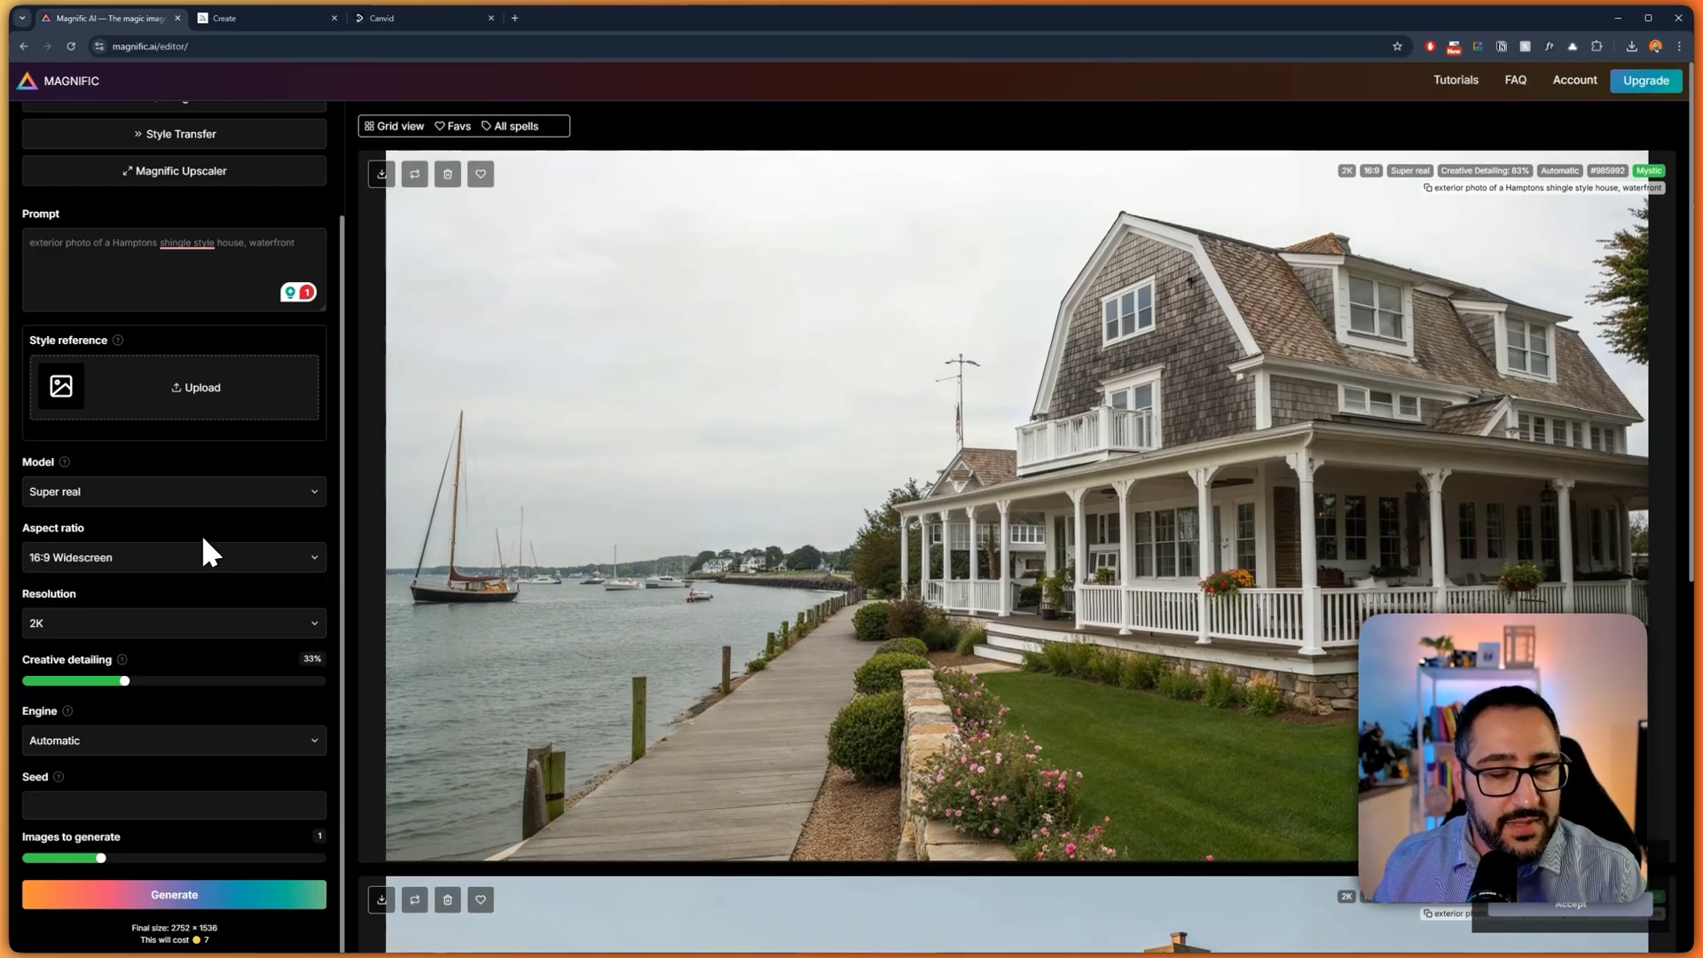
left_click(218, 557)
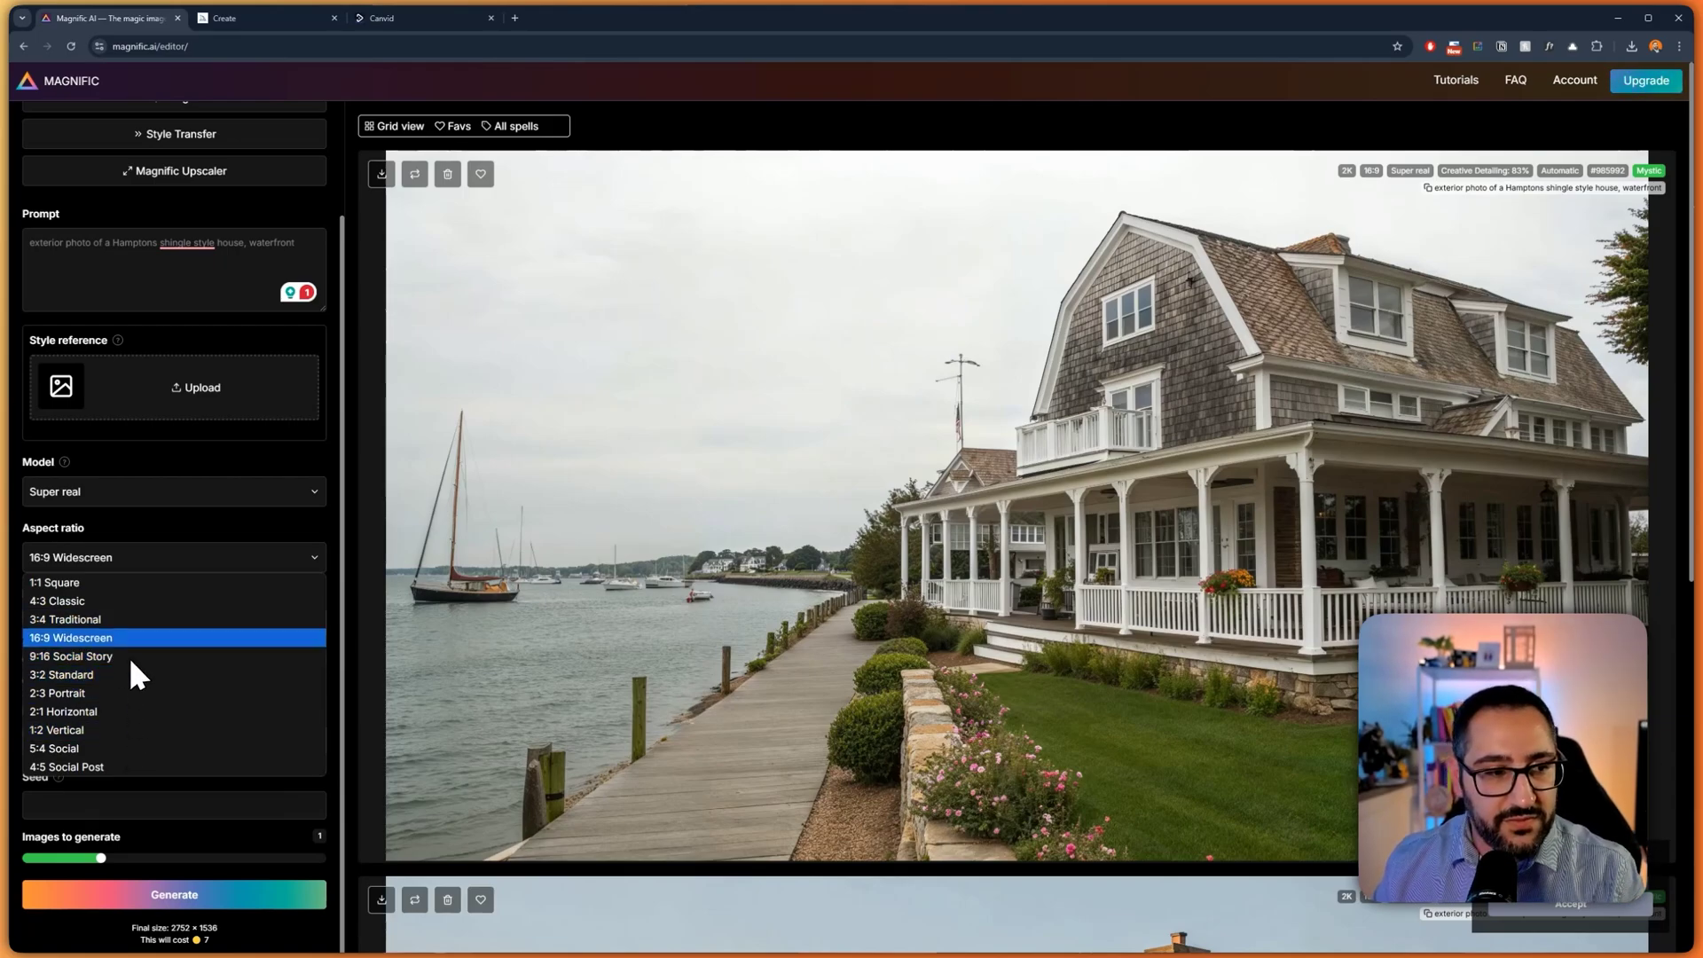
Set Midjourney's image size to Portrait 3:4, then return to Magnific.
left_click(268, 21)
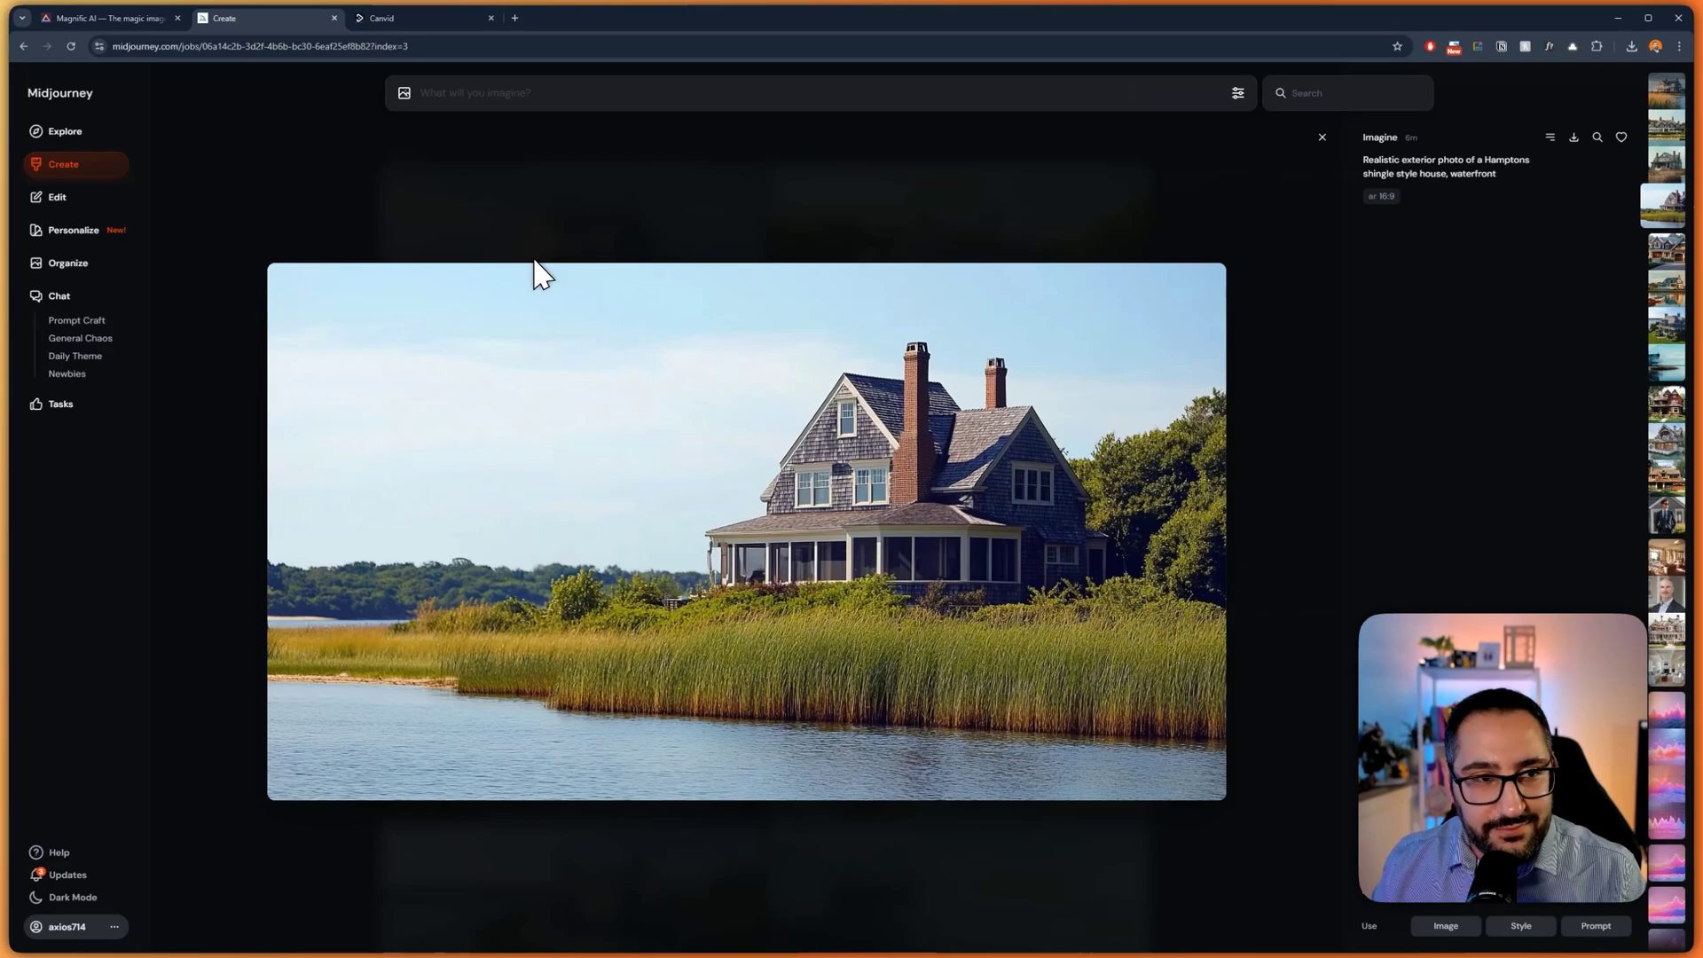
left_click(1237, 93)
left_click_drag(788, 241, 600, 242)
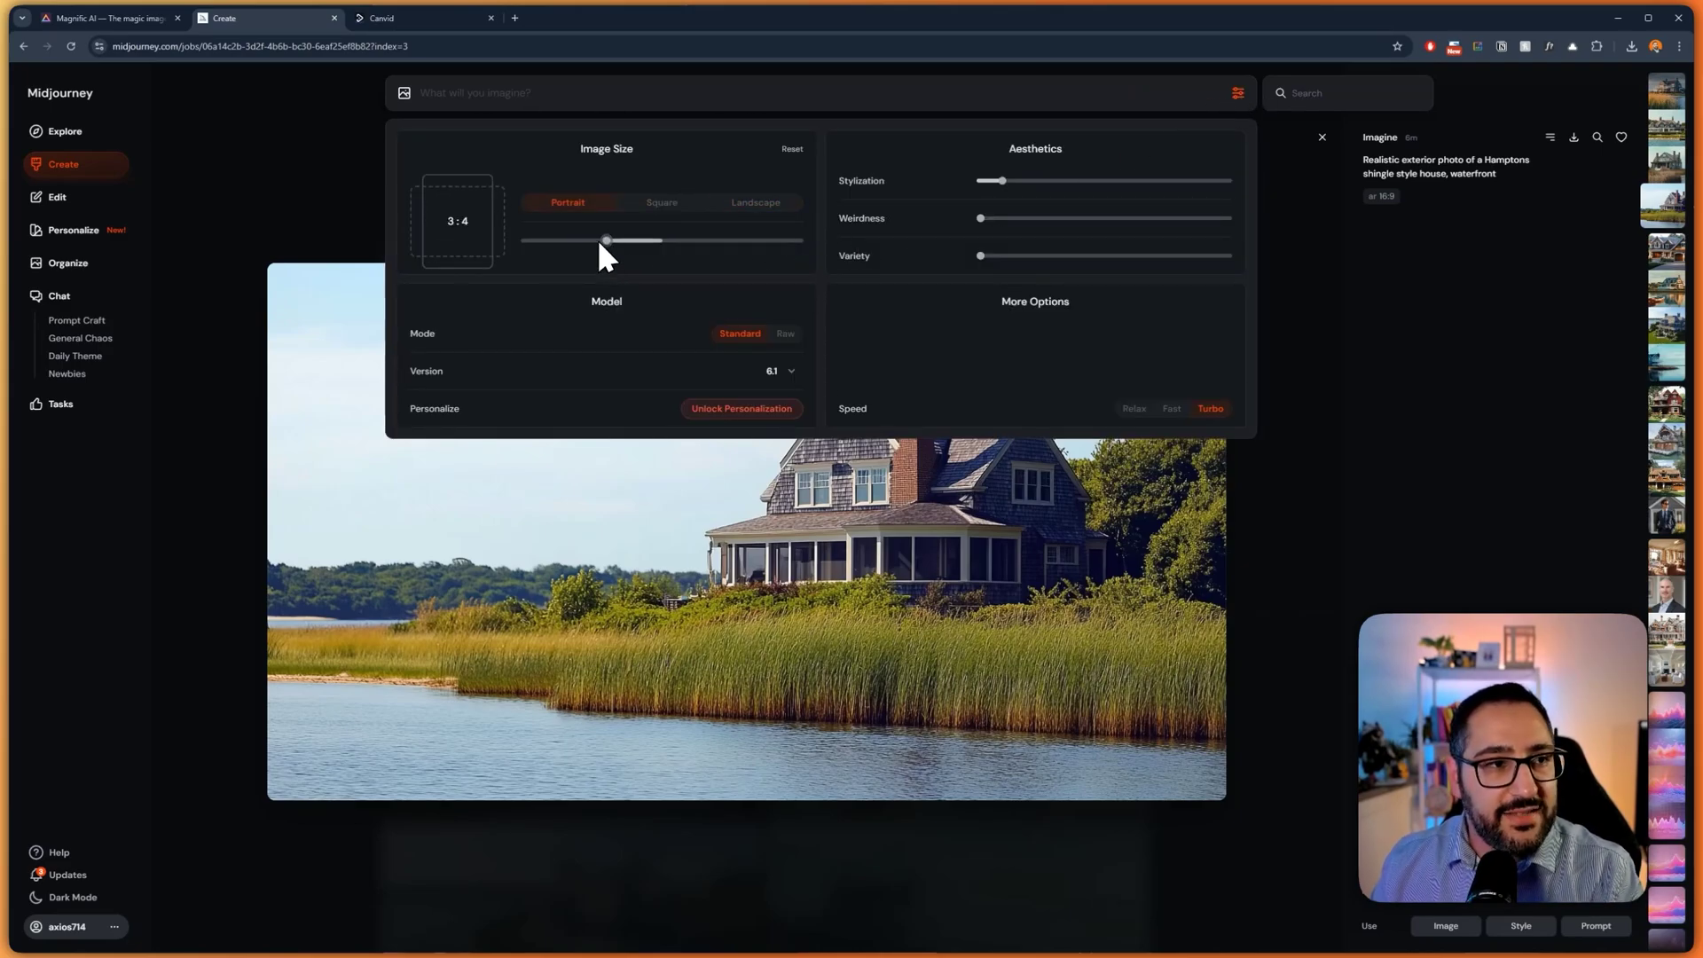
left_click(152, 26)
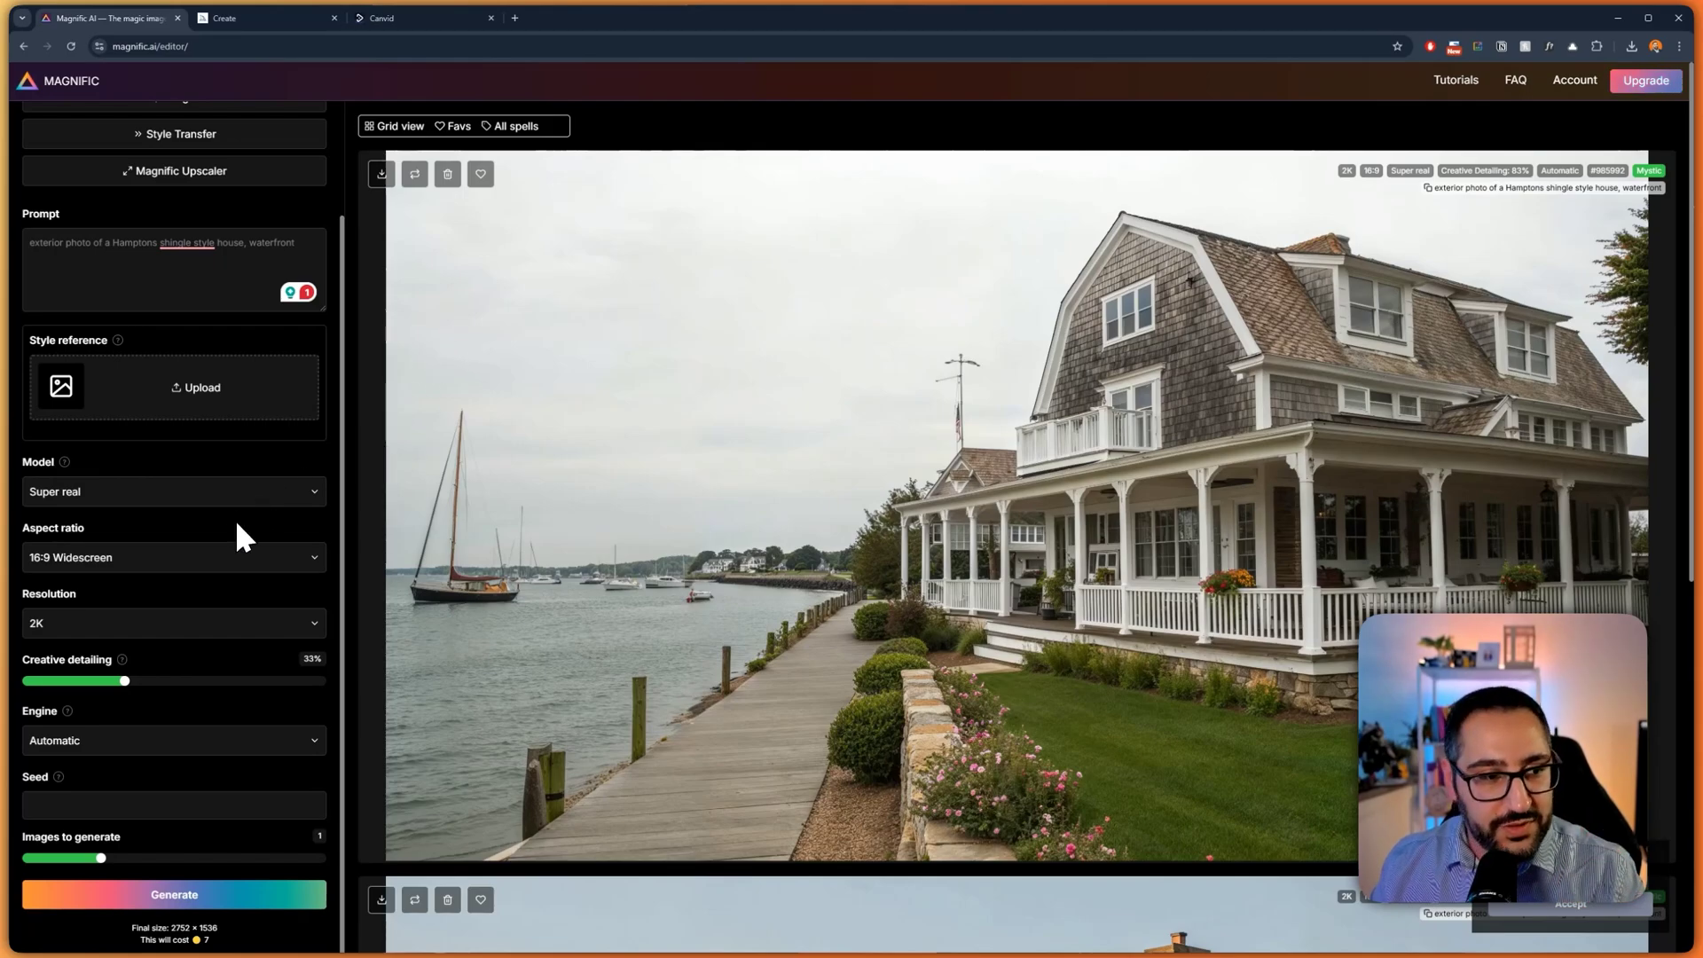
Keep resolution at 2K and the engine on Automatic after reviewing Illusio, Sharpy and Sparkle.
left_click(247, 624)
left_click(232, 647)
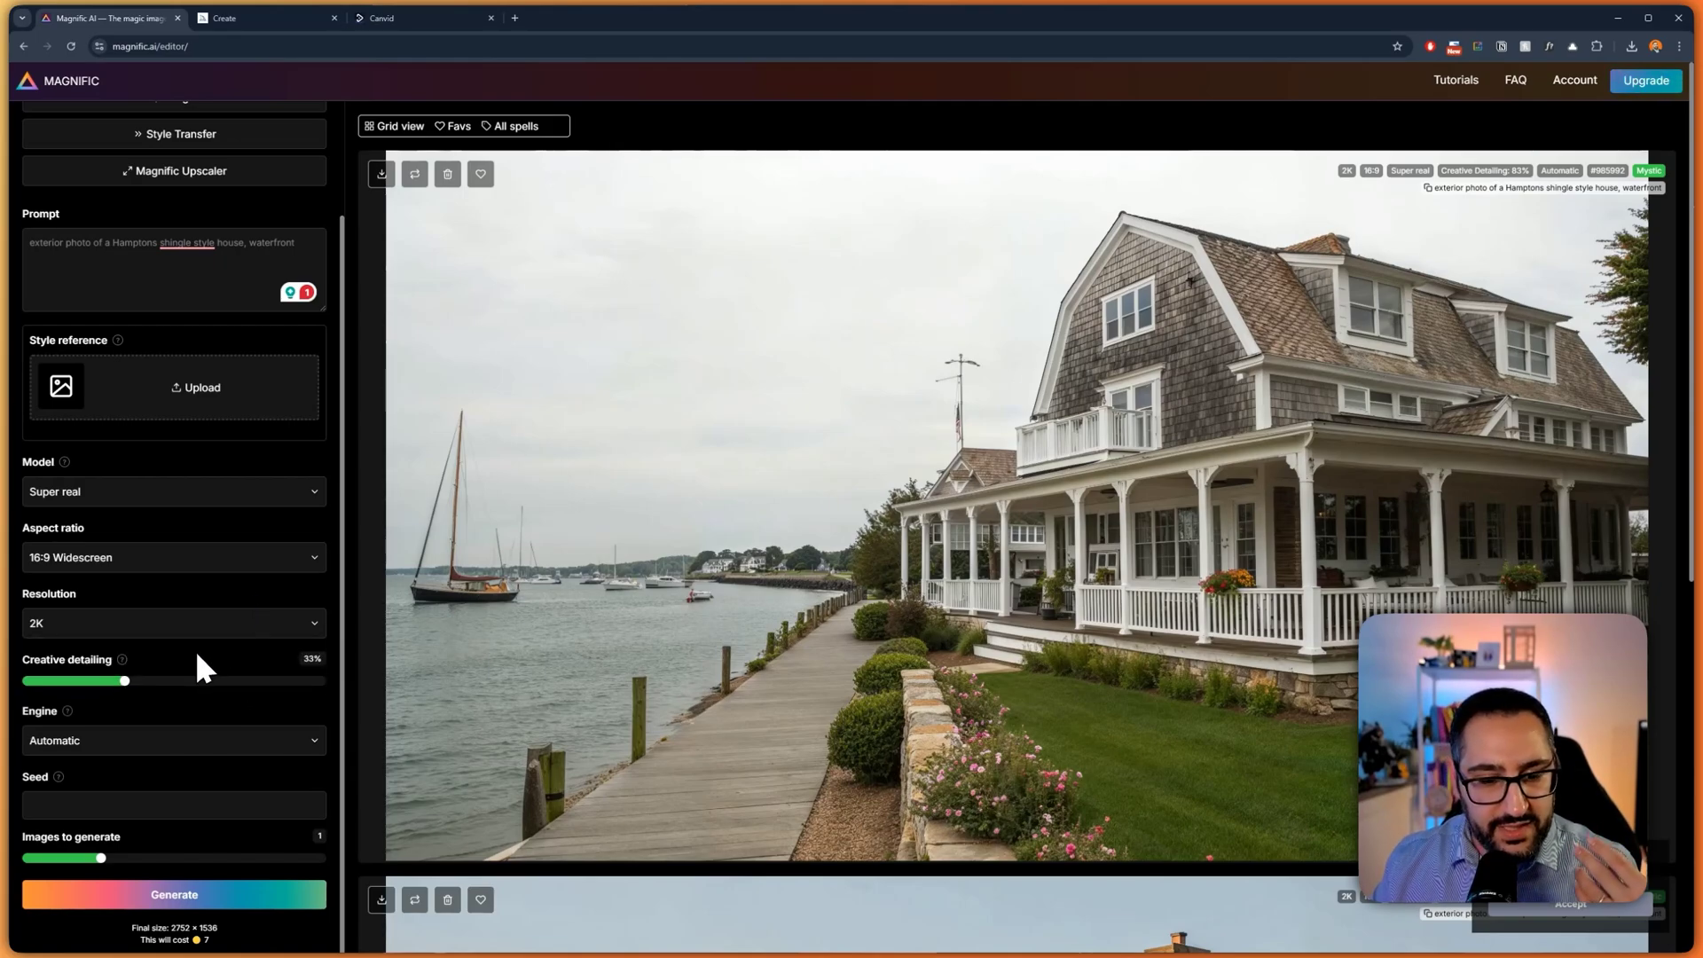
left_click(133, 740)
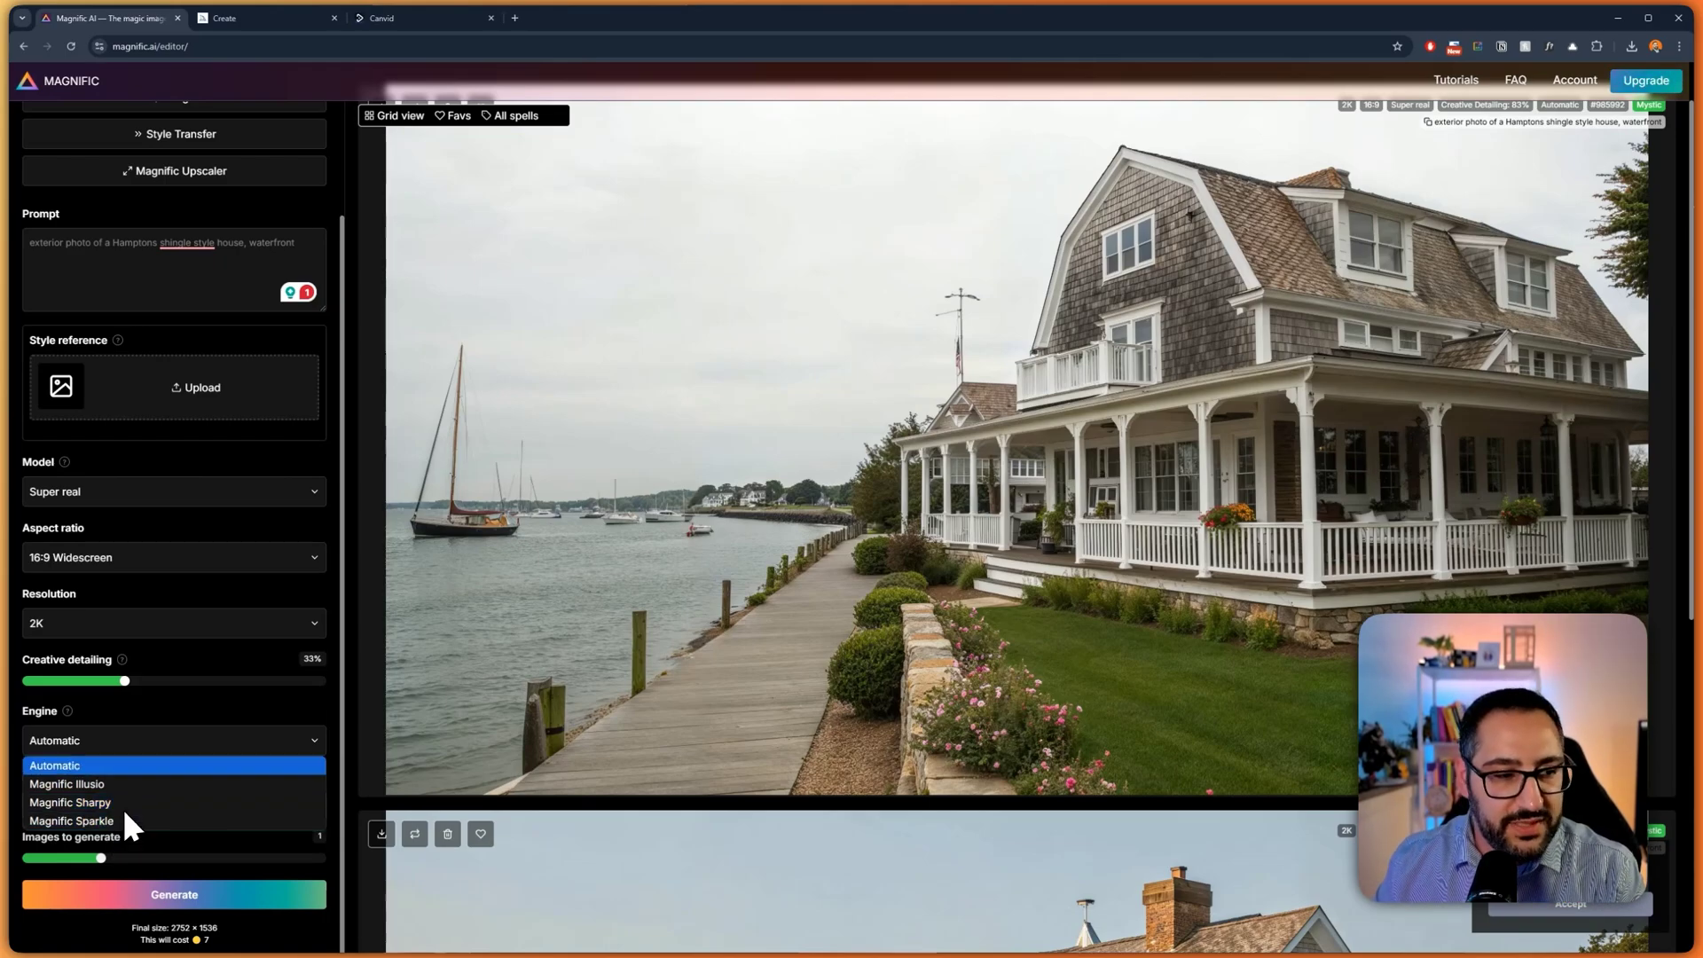
left_click(133, 705)
mouse_move(71, 708)
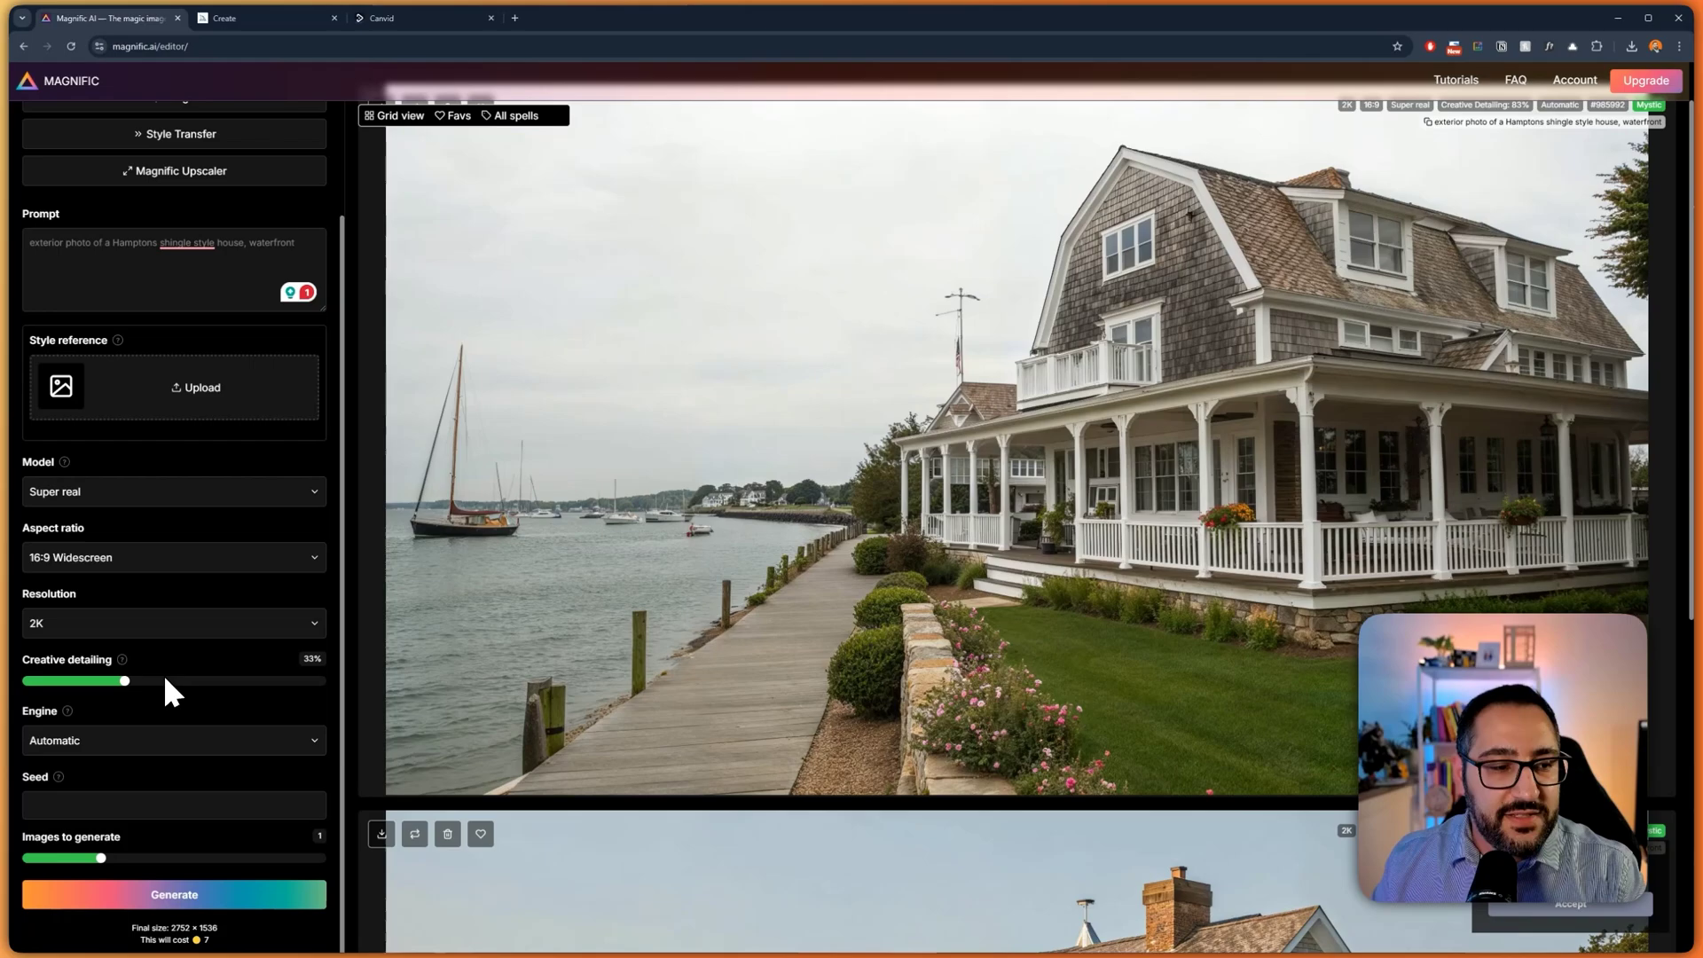
Set creative detailing to 51% and images to generate to 2, costing 14 credits.
mouse_move(124, 661)
scroll(150, 674, "down", 1)
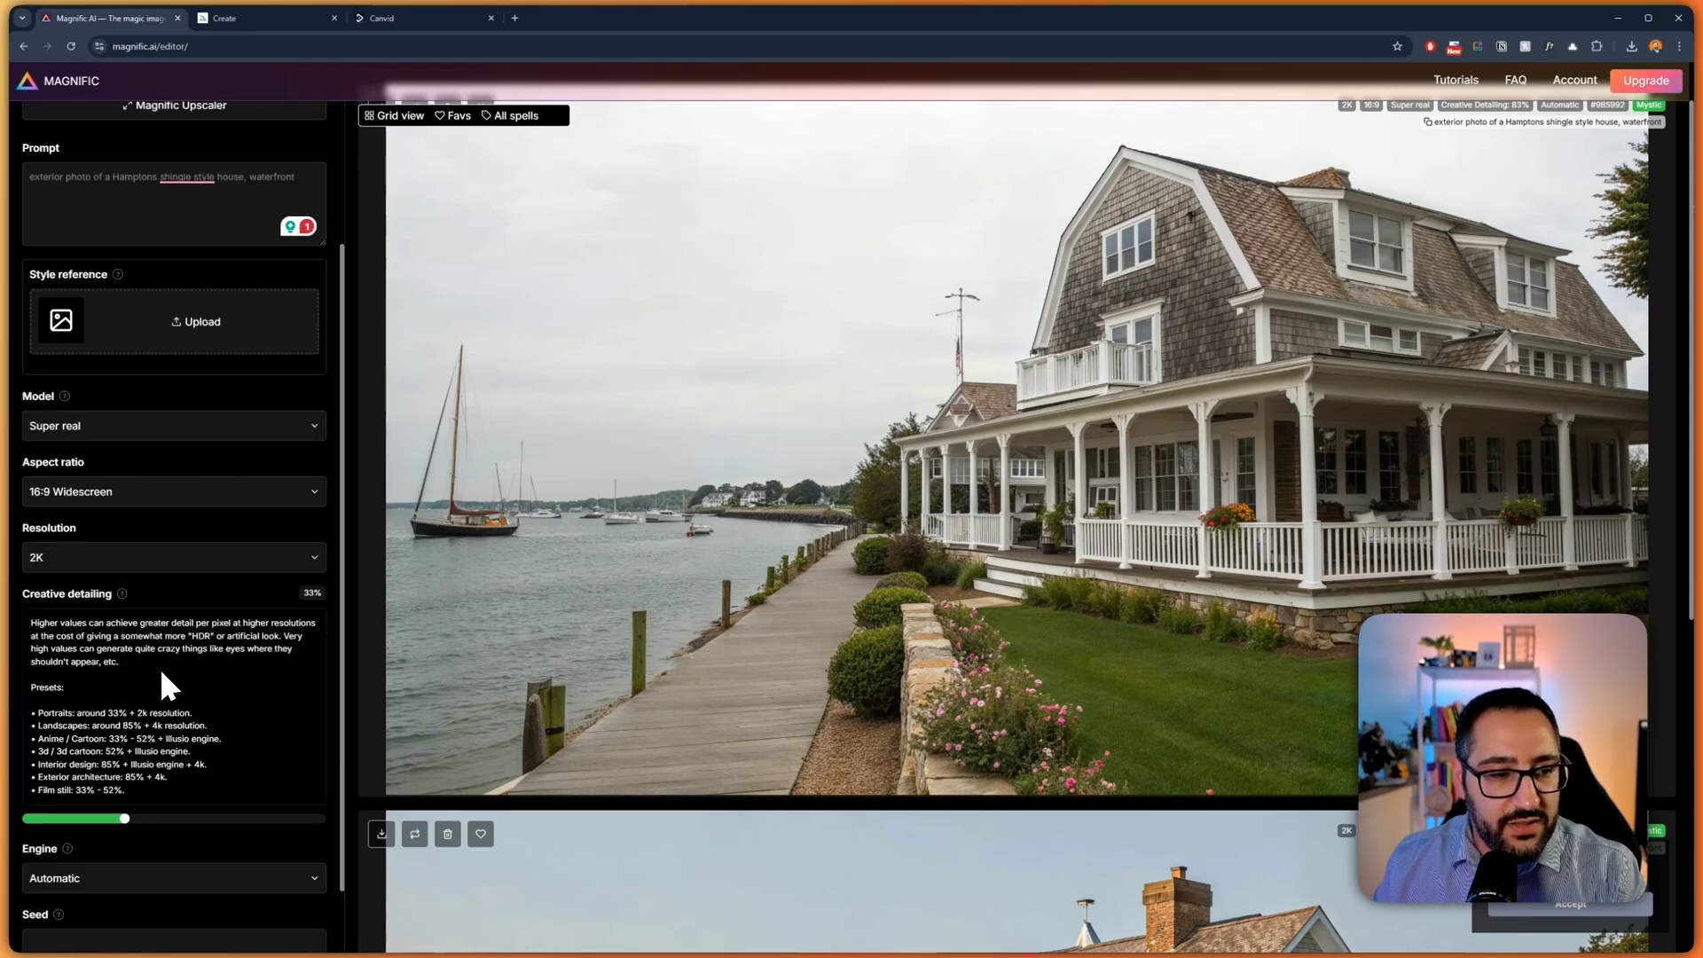
left_click(178, 817)
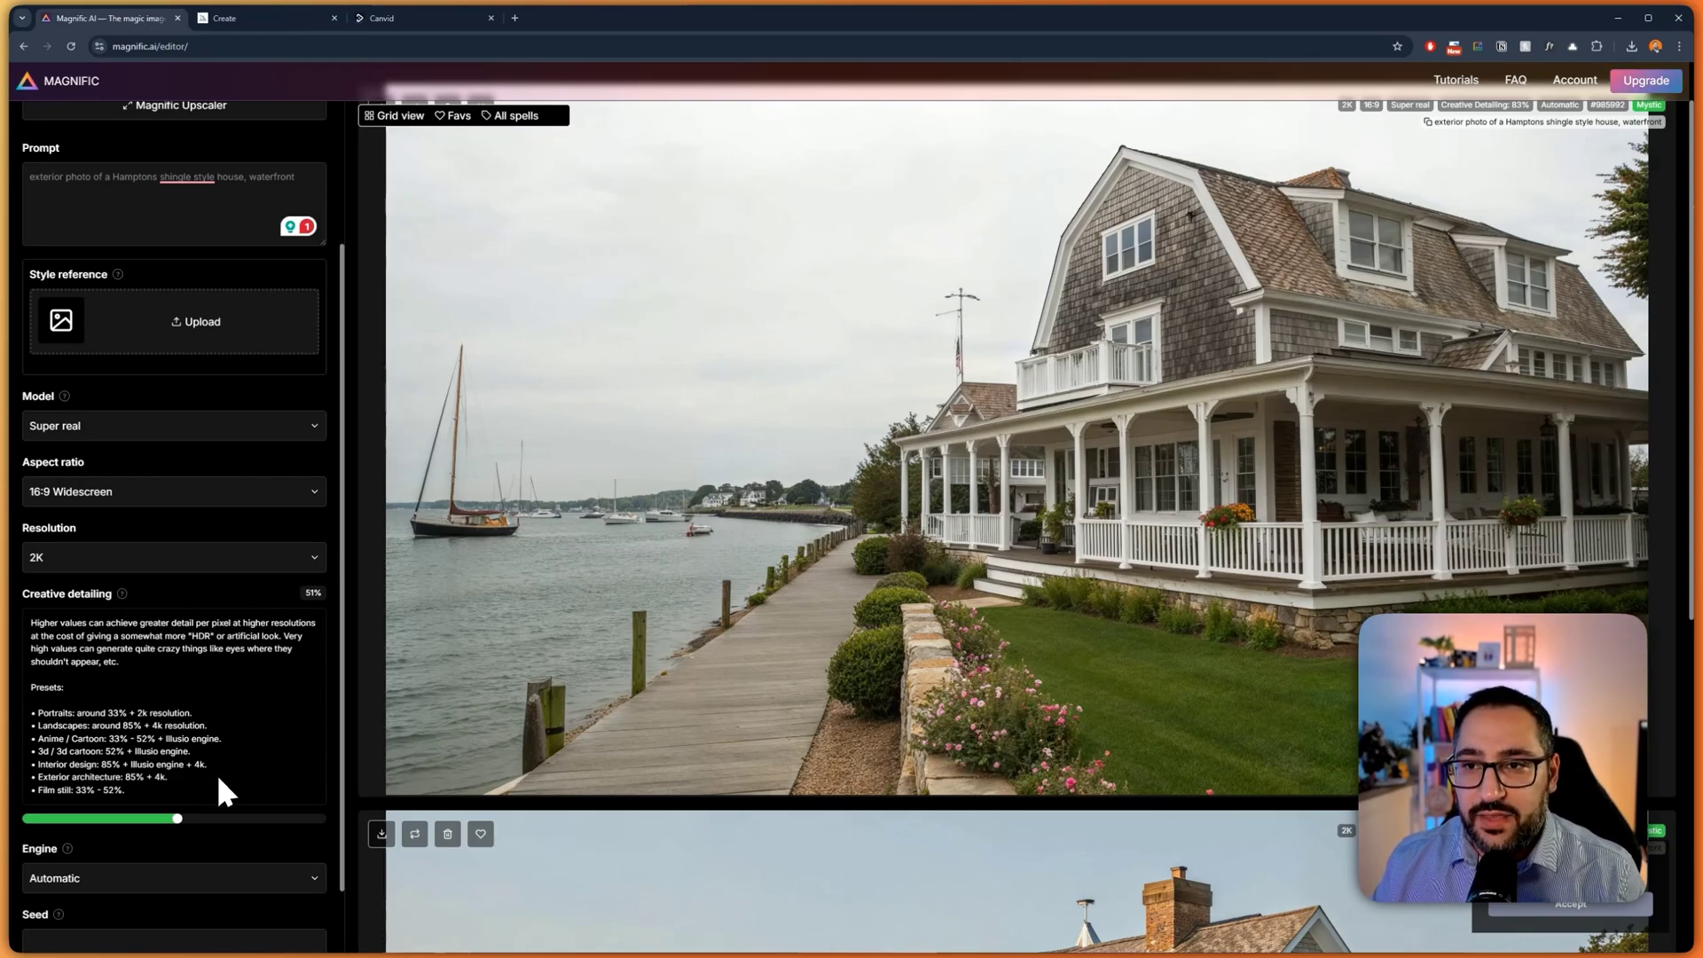
scroll(931, 555, "up", 1)
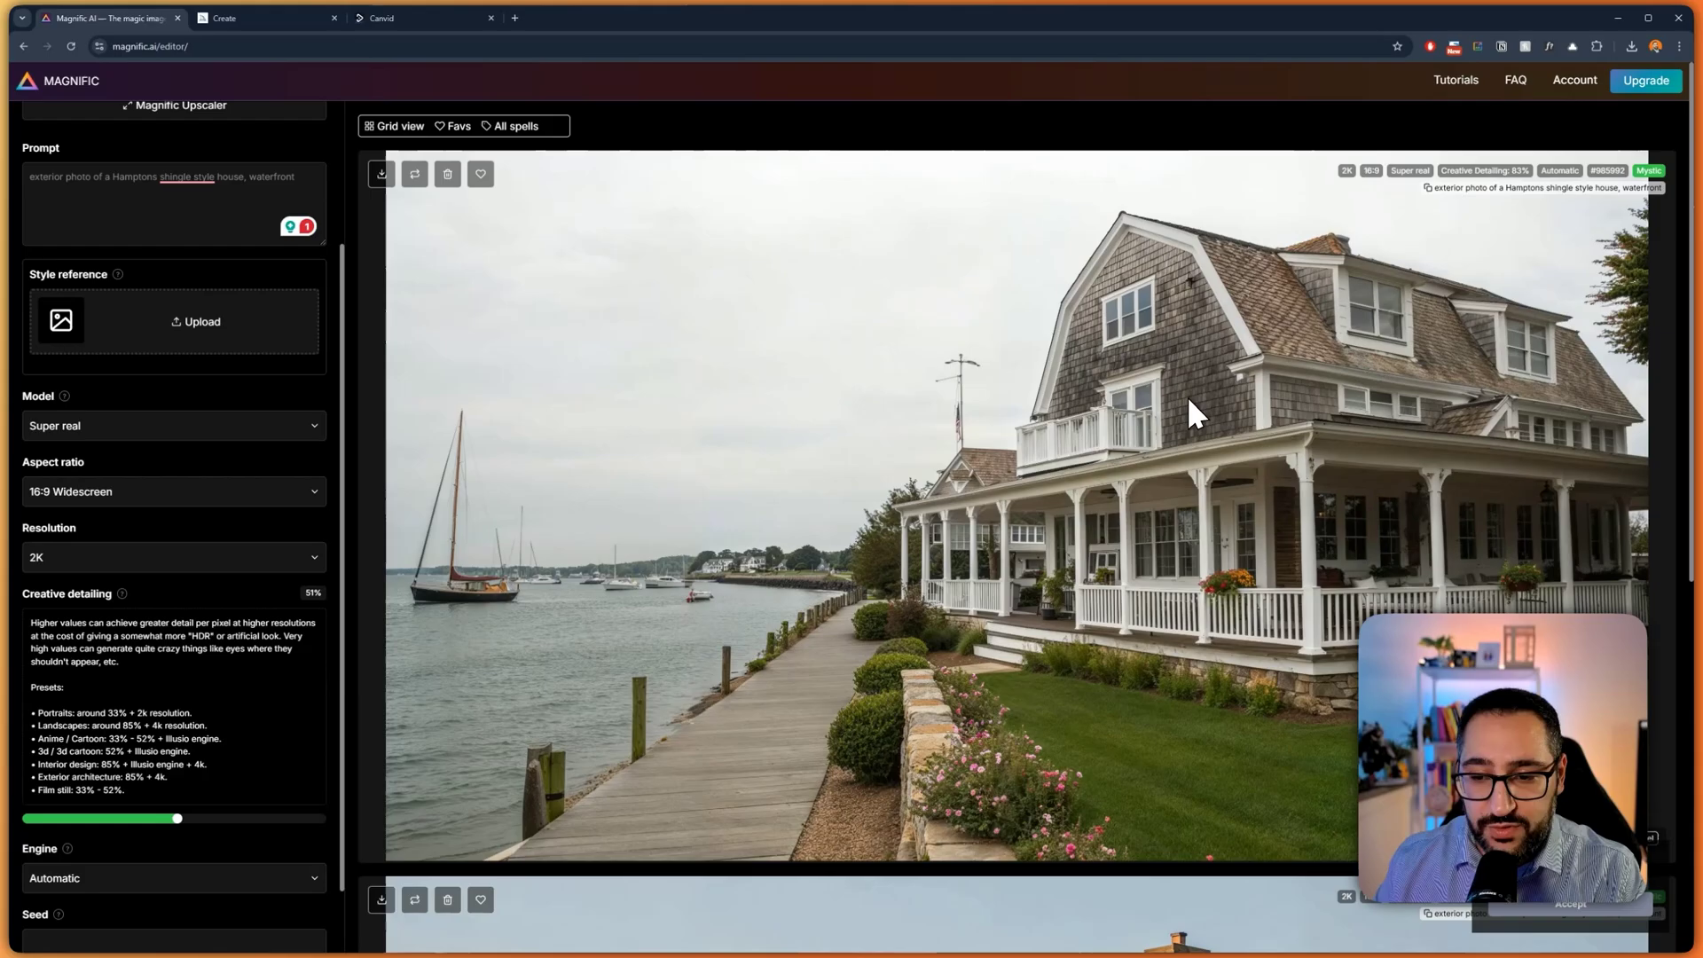
scroll(1187, 395, "down", 6)
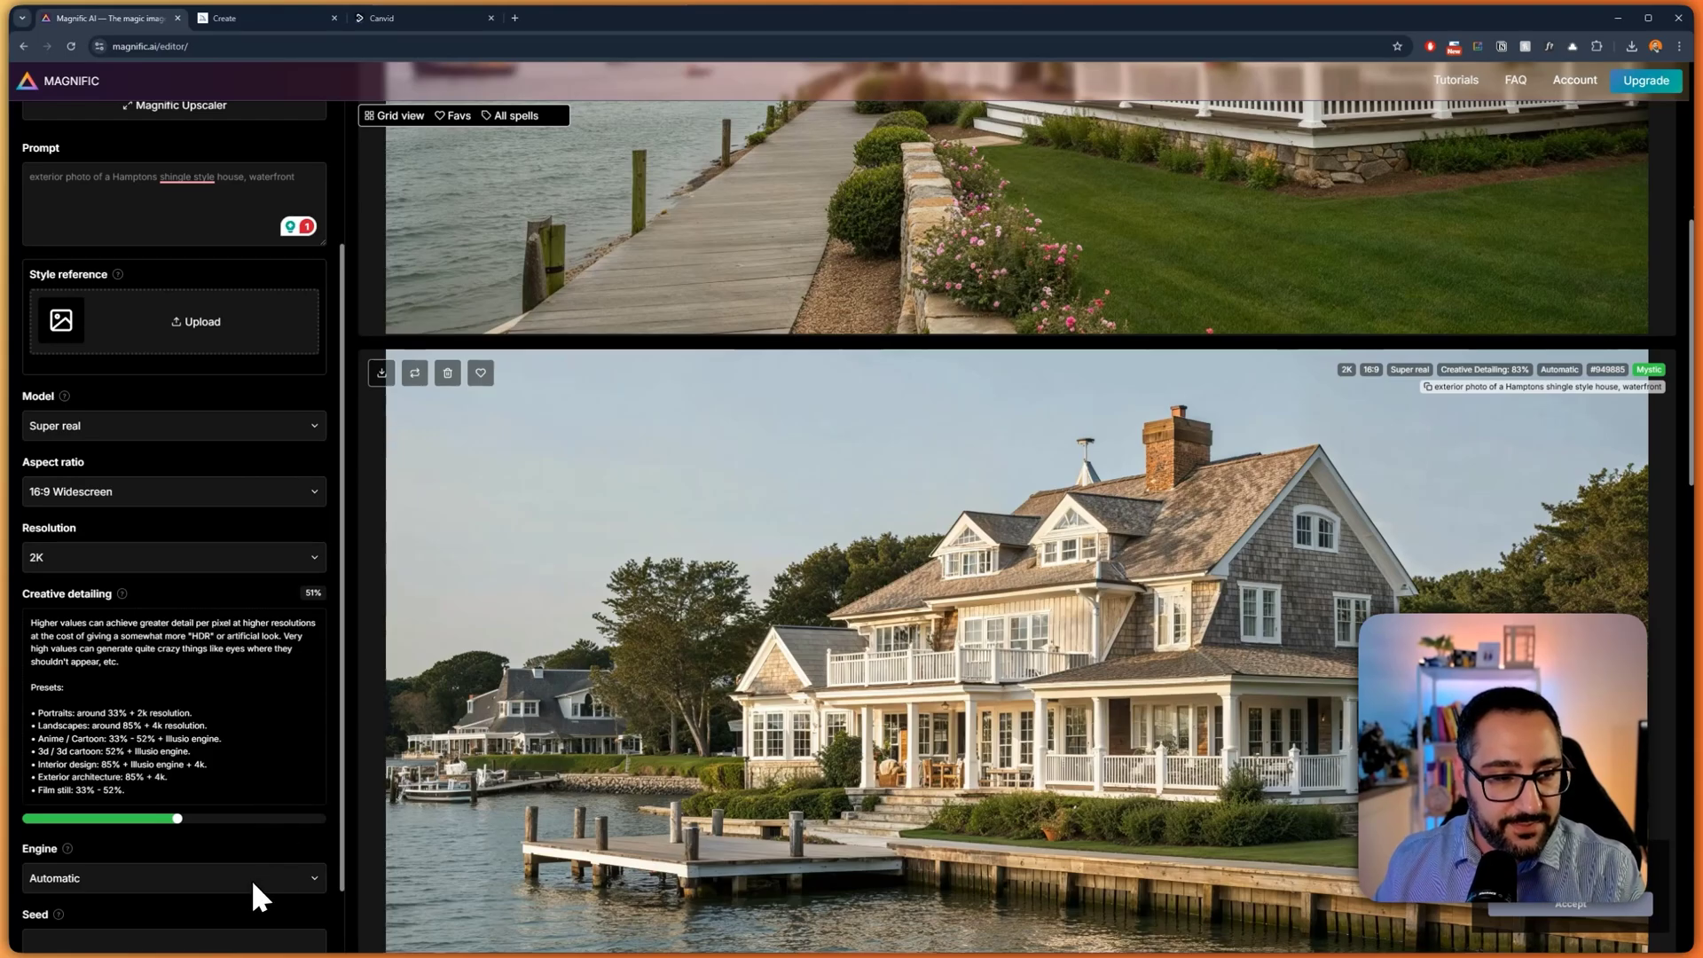
scroll(256, 851, "down", 2)
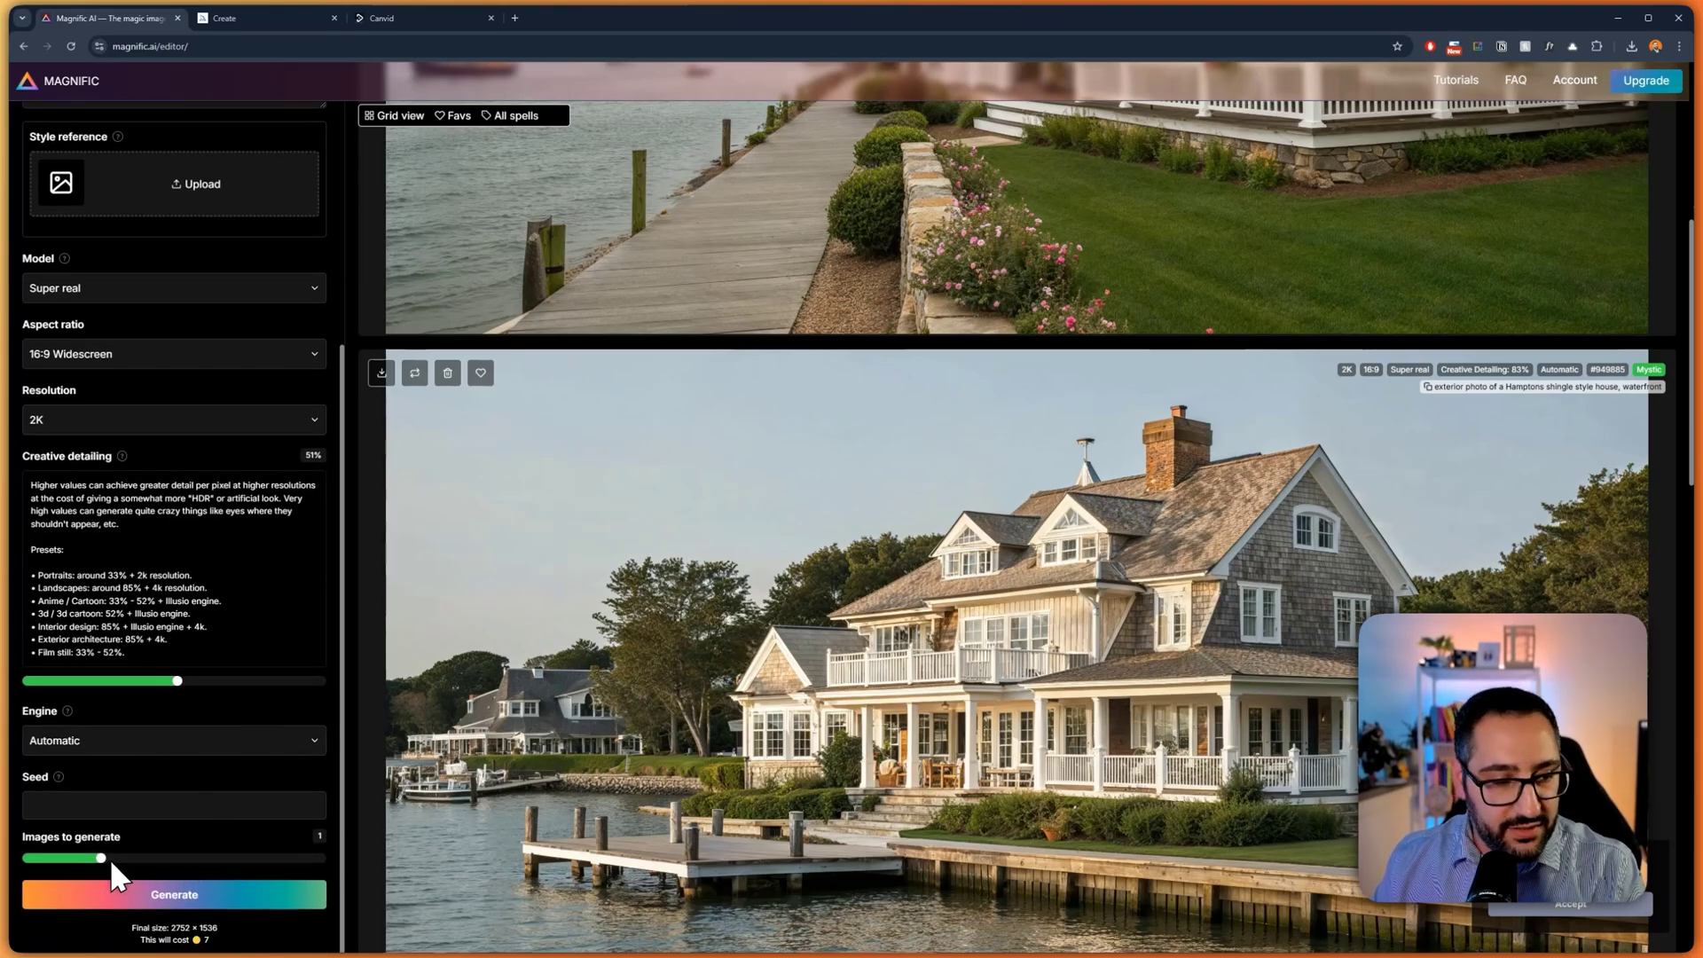
left_click_drag(104, 855, 163, 855)
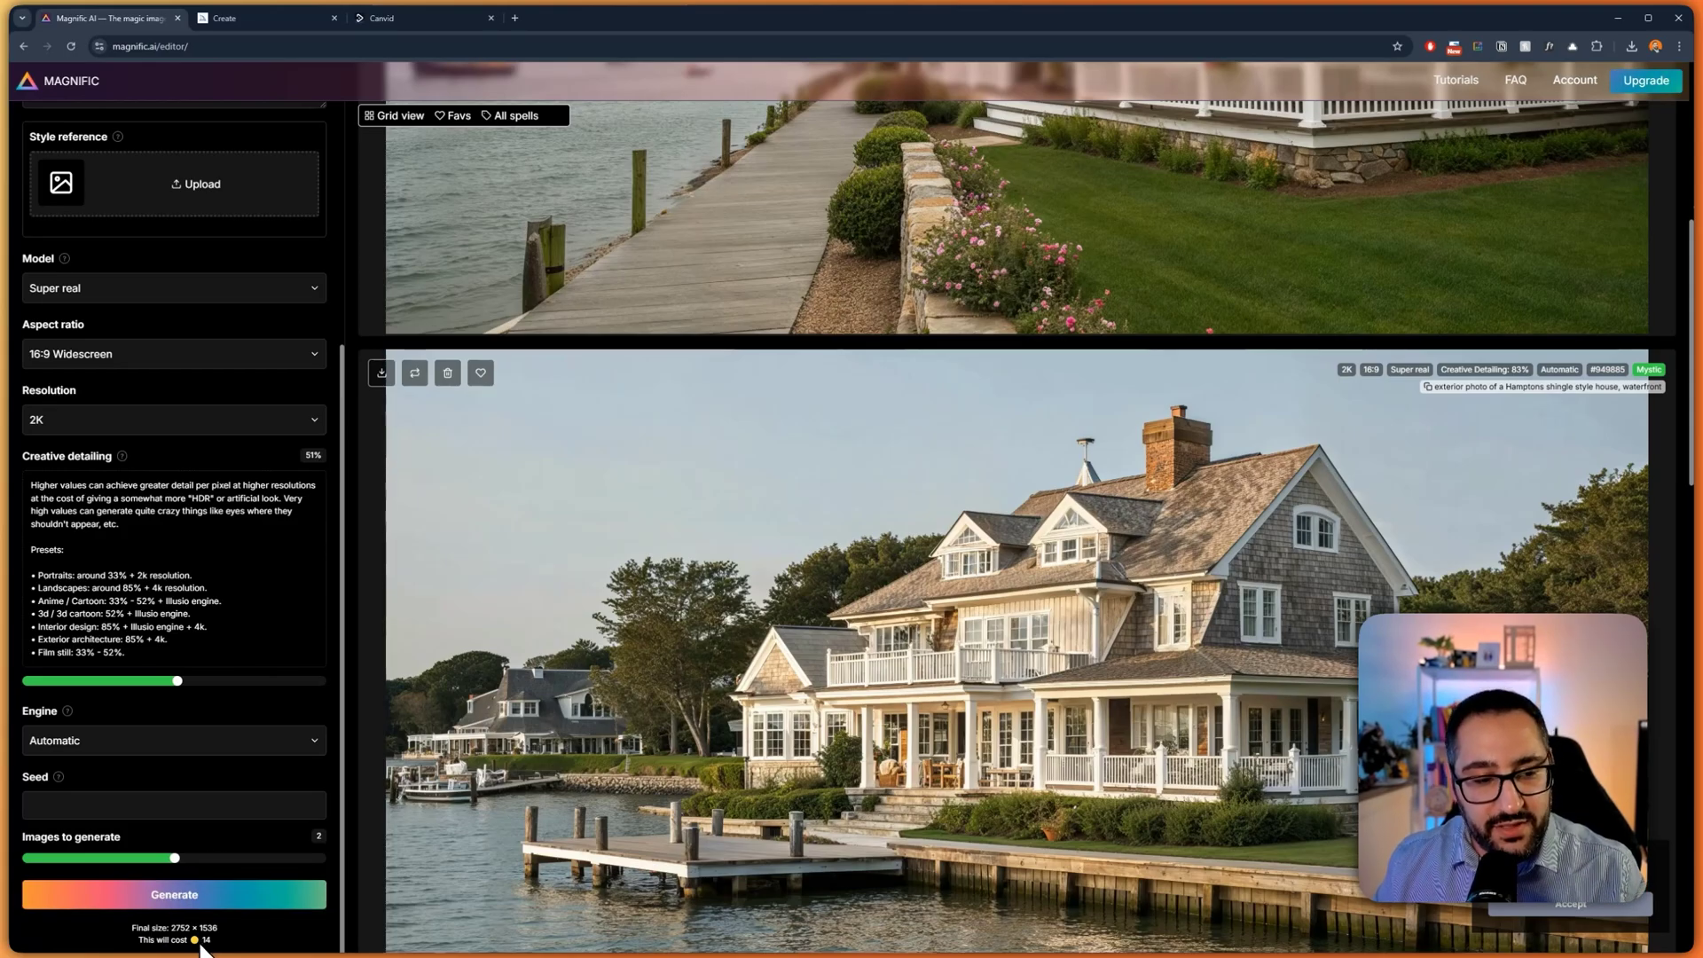
mouse_move(174, 857)
left_mouse_down()
mouse_move(120, 864)
mouse_move(173, 862)
left_mouse_up()
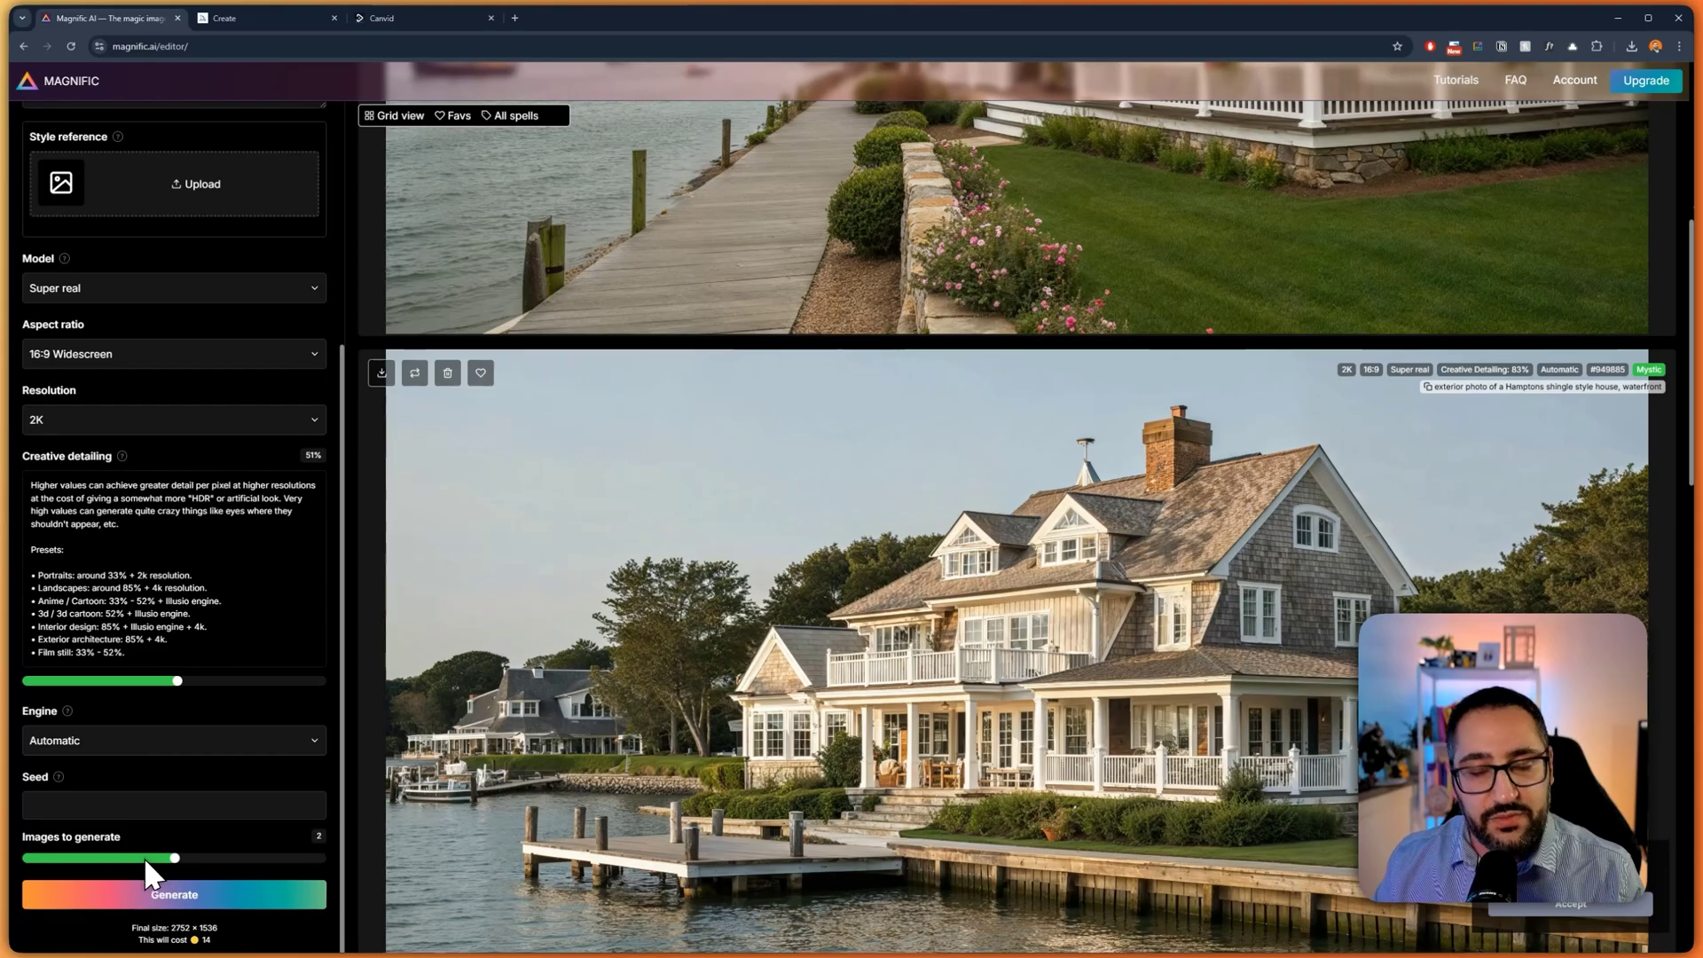
Generate two images at 51% creative detailing, then two more at 85%.
left_click(235, 888)
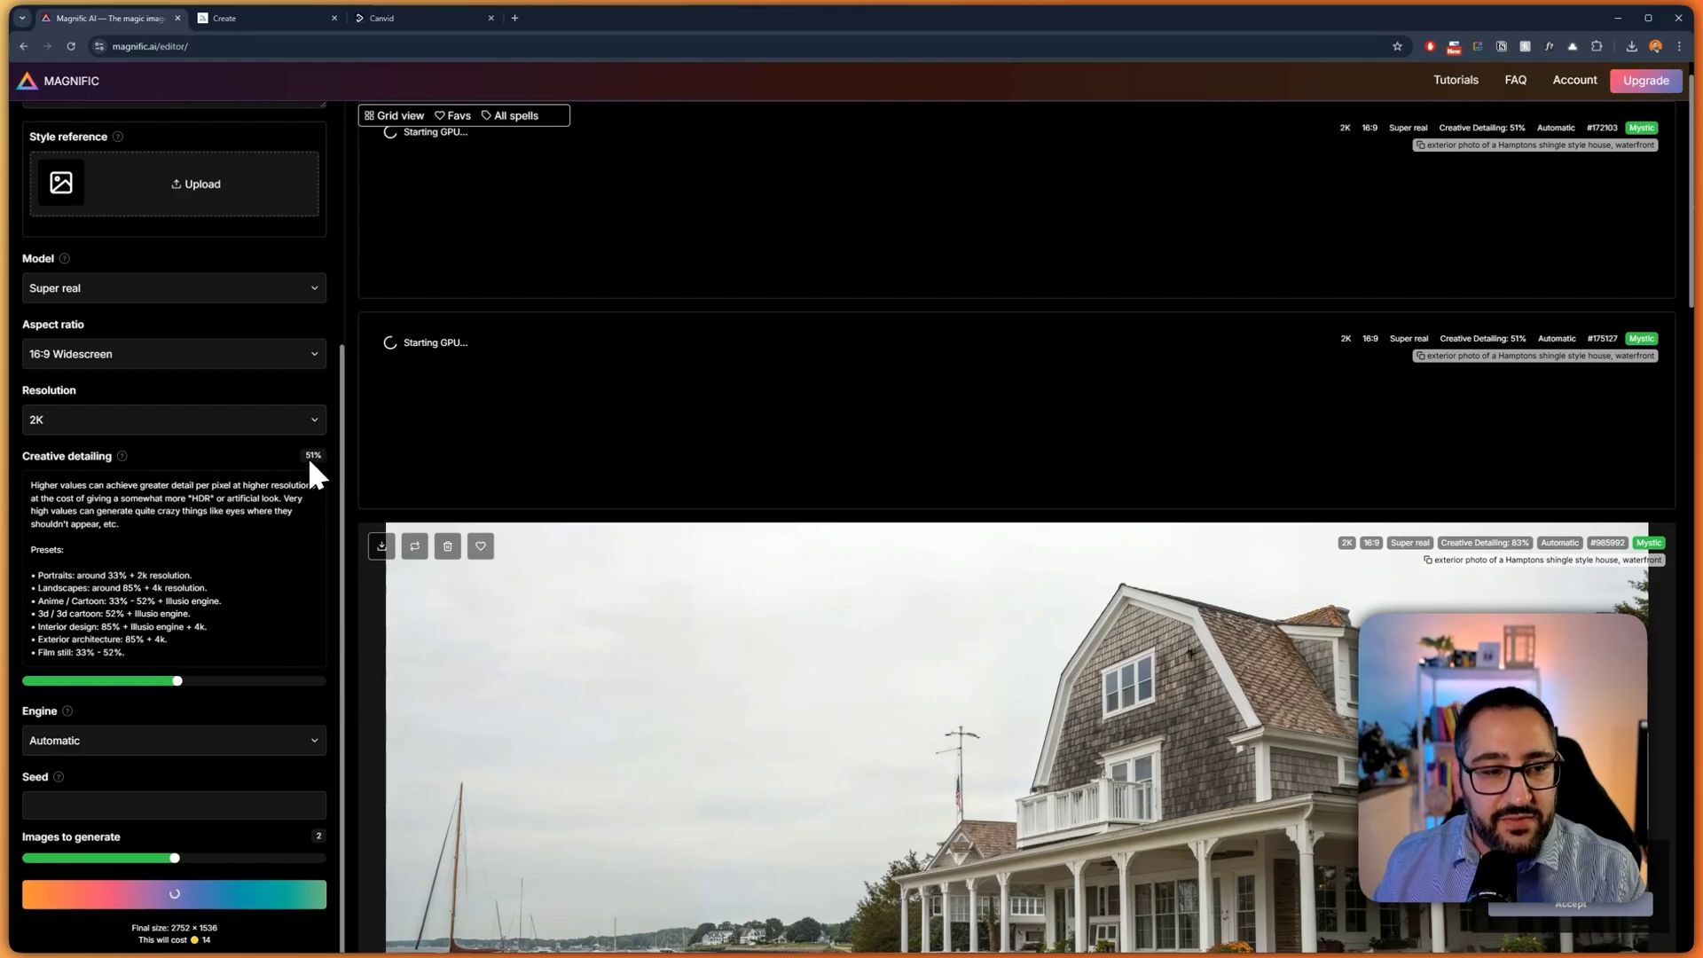
left_click_drag(180, 681, 278, 687)
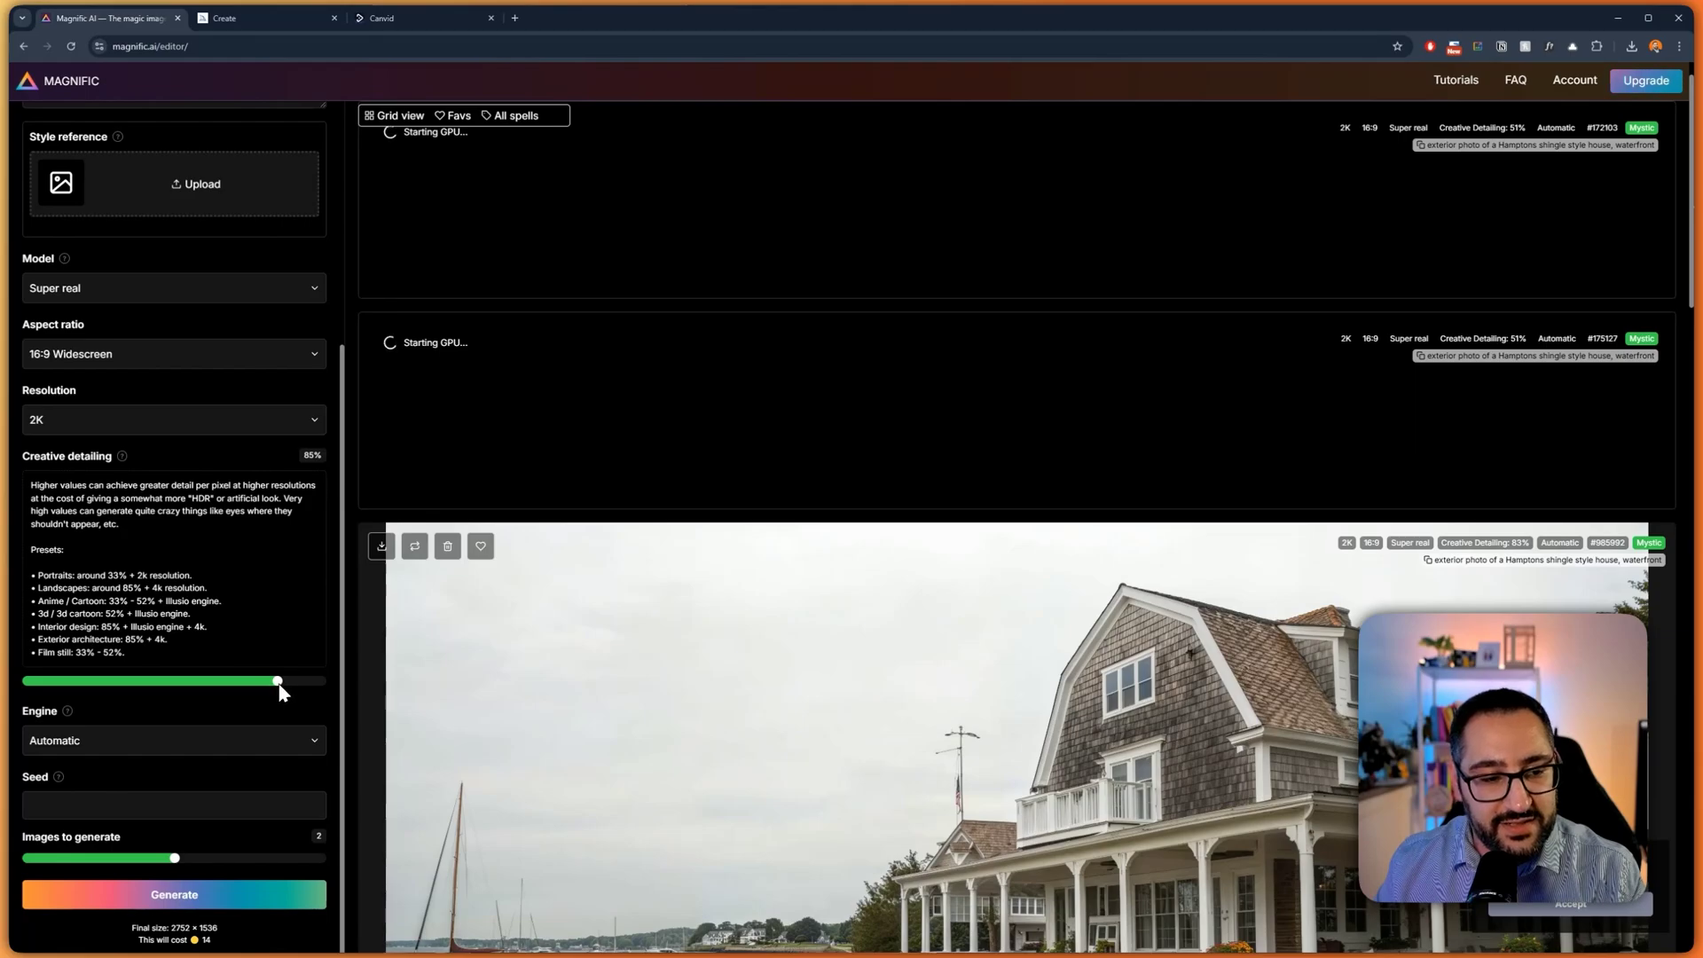
left_click(232, 887)
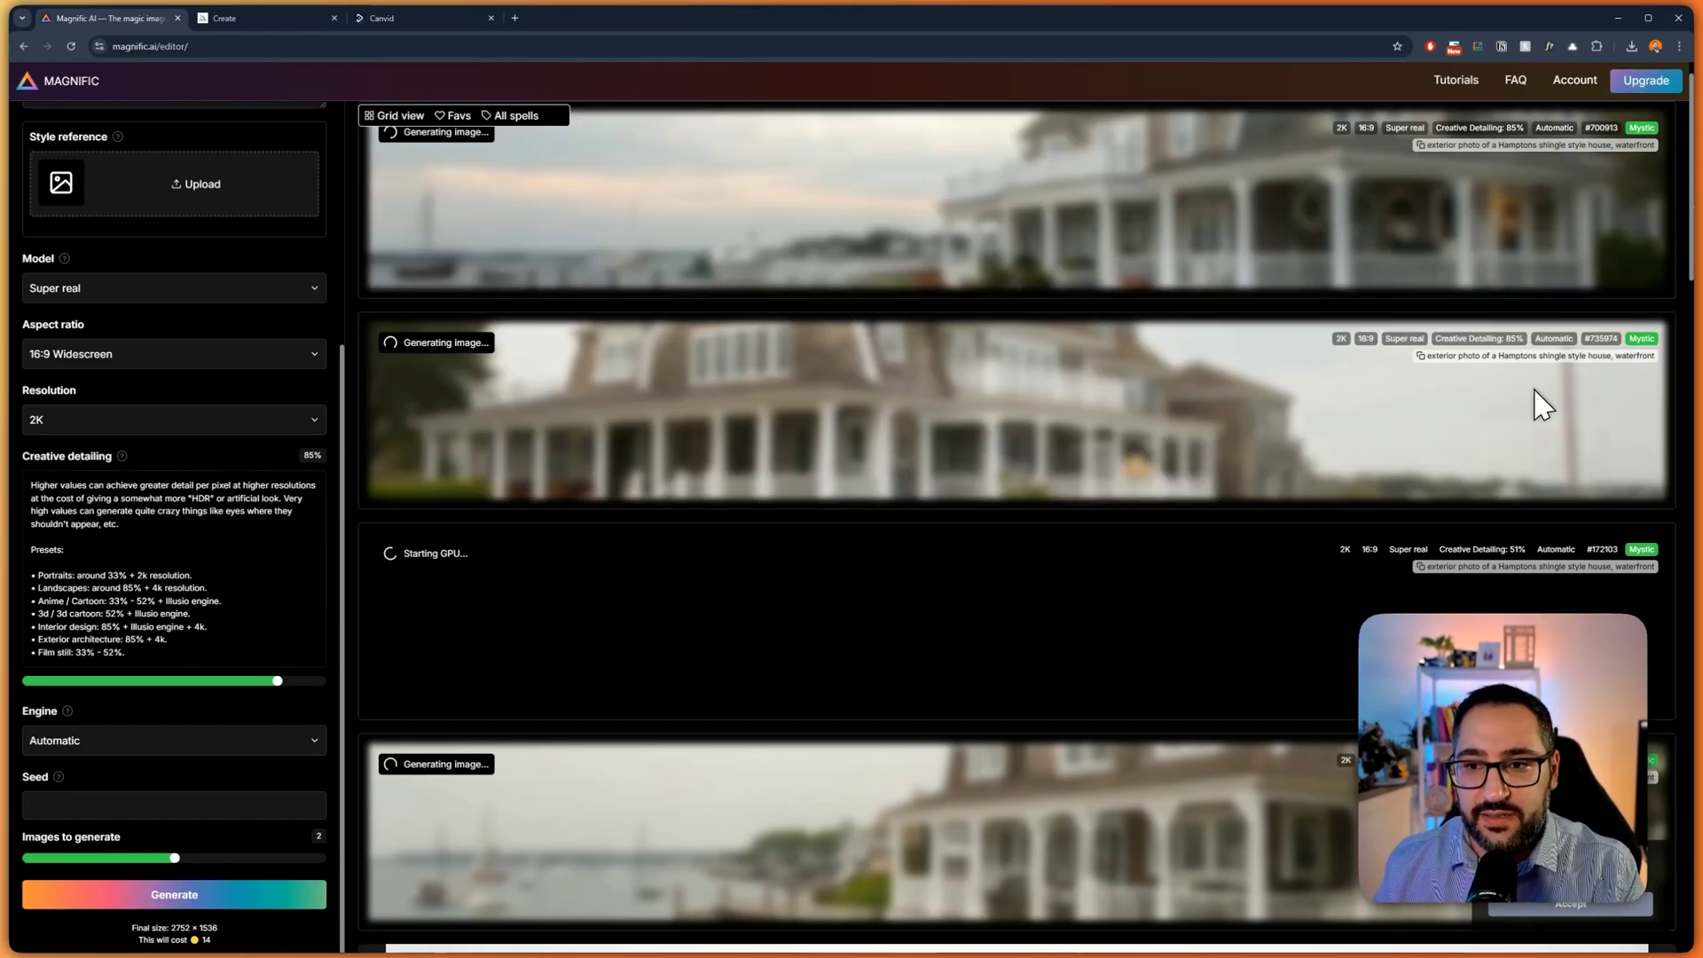
Submit the Hamptons shingle house prompt in Midjourney at Portrait 3:4.
left_click(286, 19)
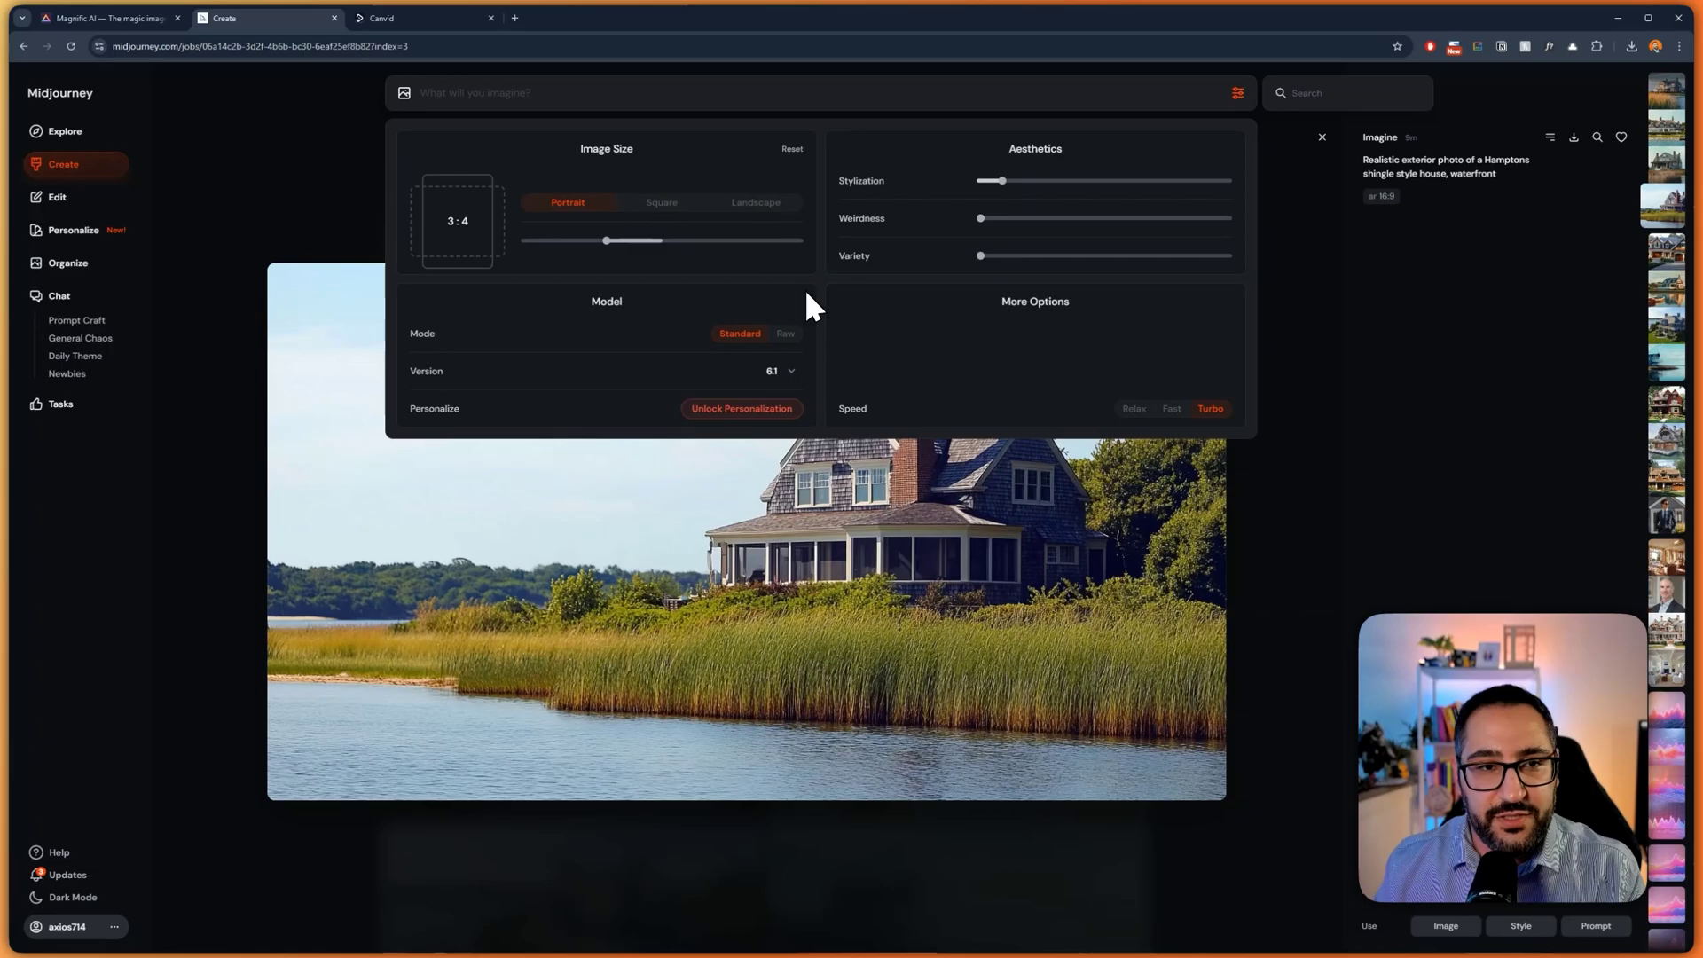
left_click(815, 101)
type("exterior photo of a Hamptons shingle style house, waterfront")
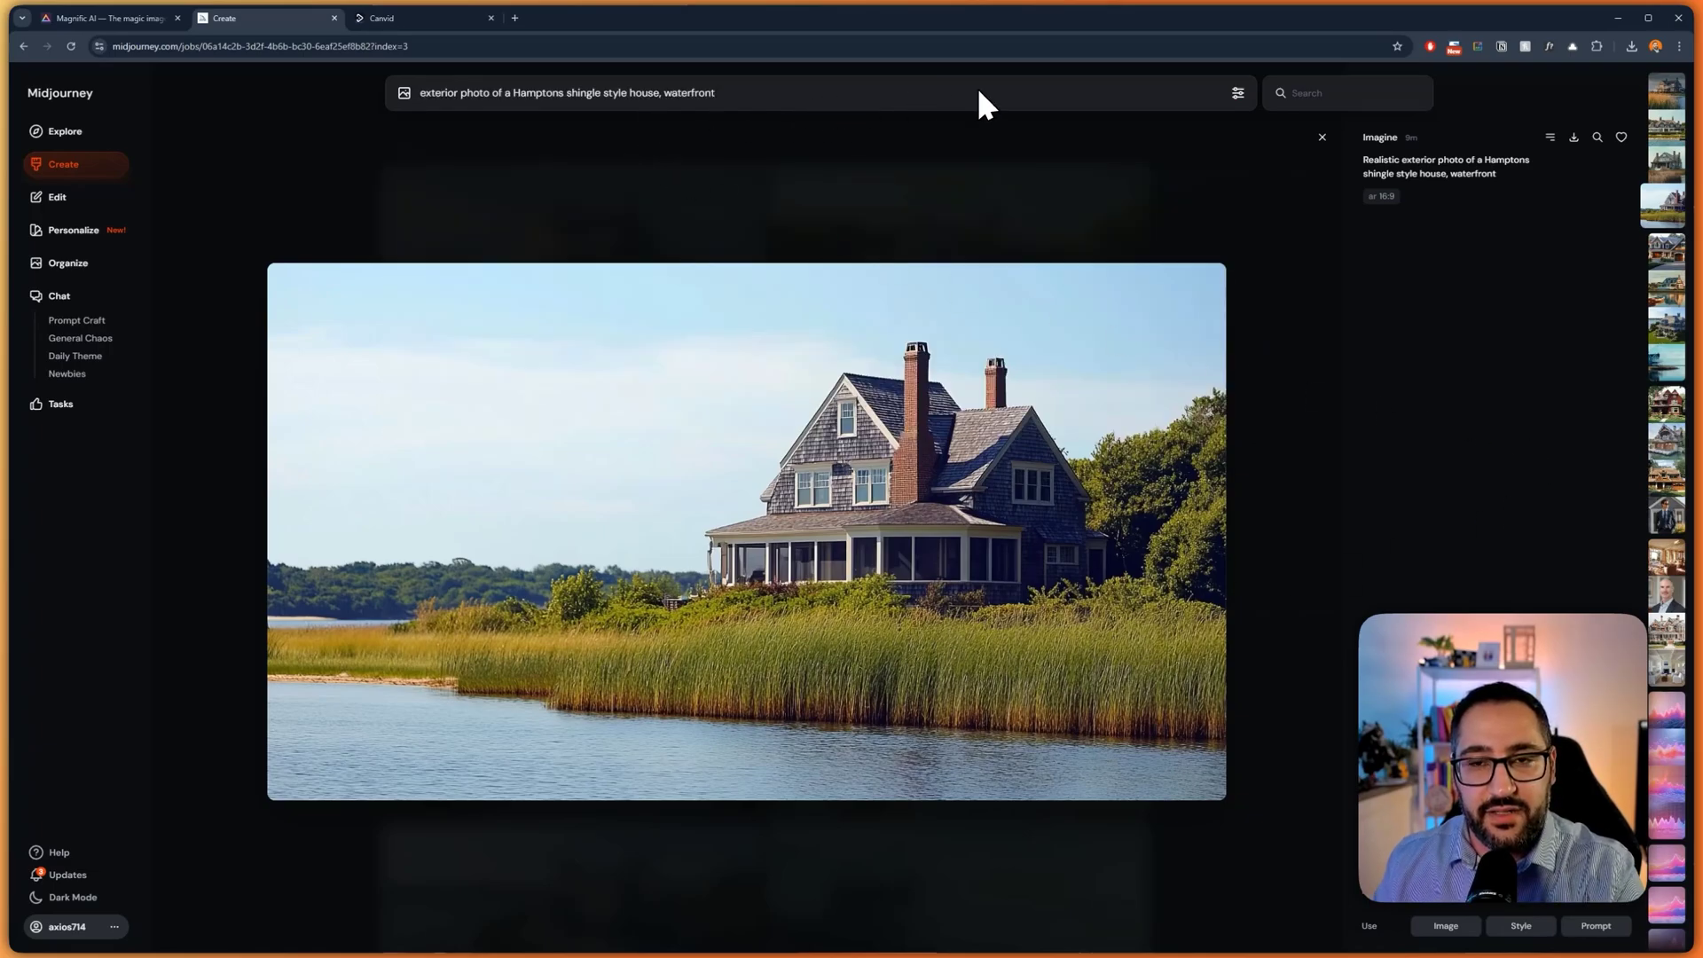
left_click(1321, 137)
key("Return")
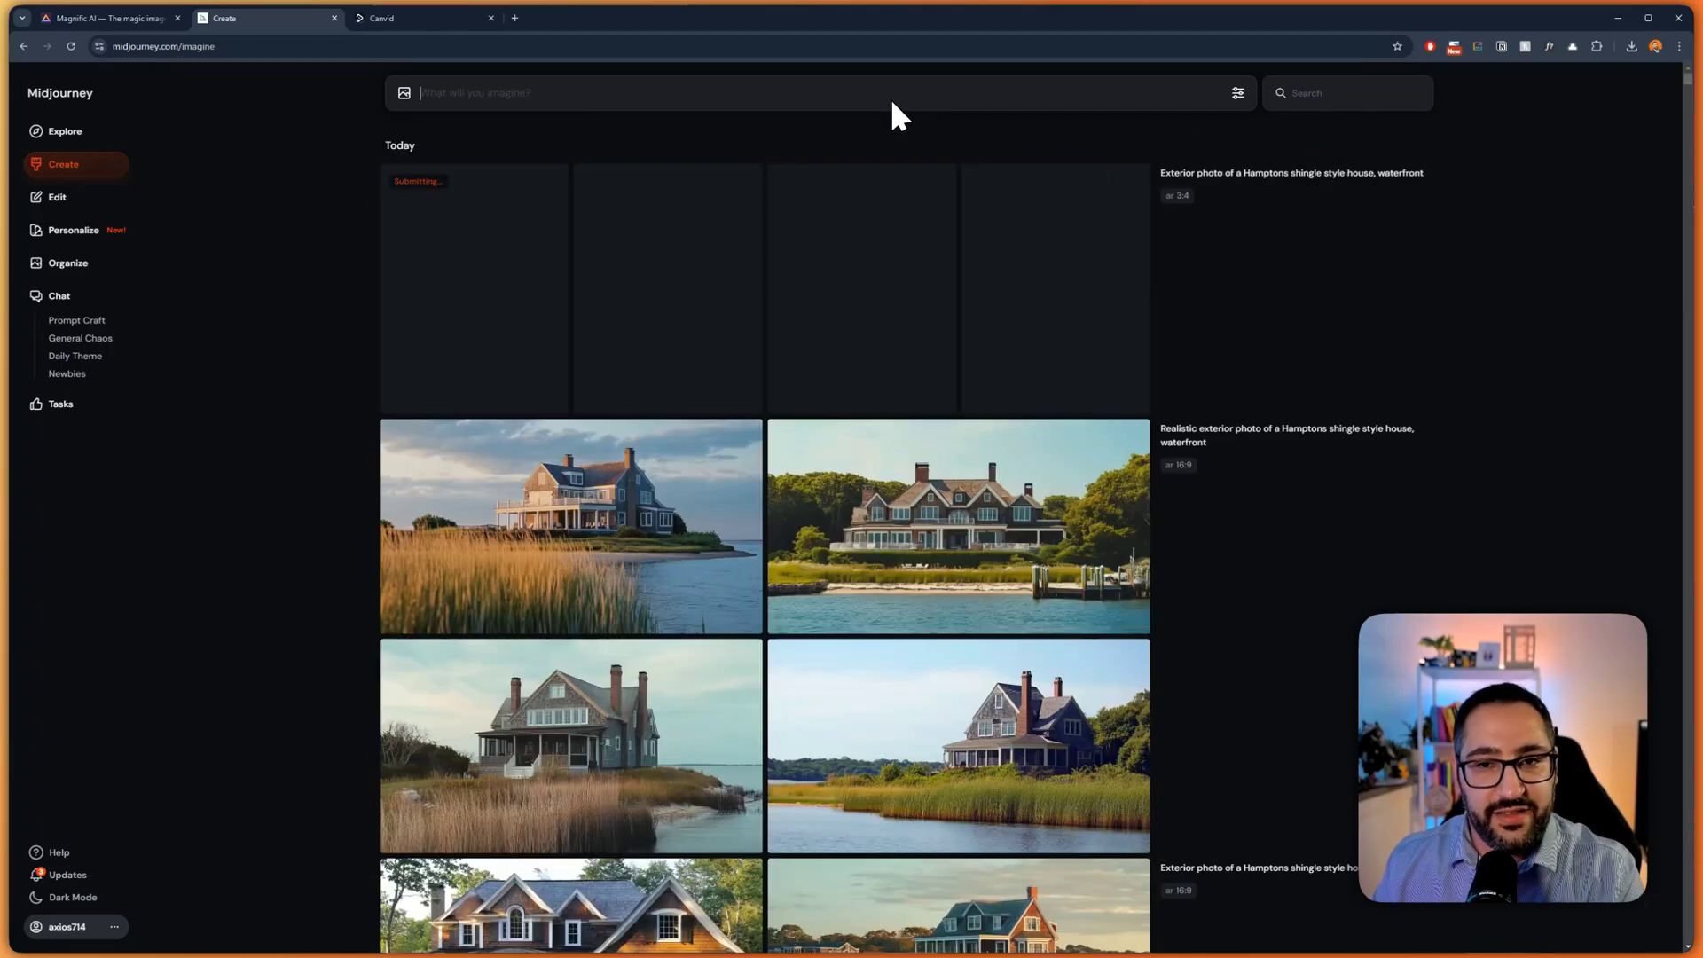
Switch Midjourney to Landscape 16:9 and submit the same prompt again.
left_click(1237, 93)
left_click_drag(606, 241, 774, 240)
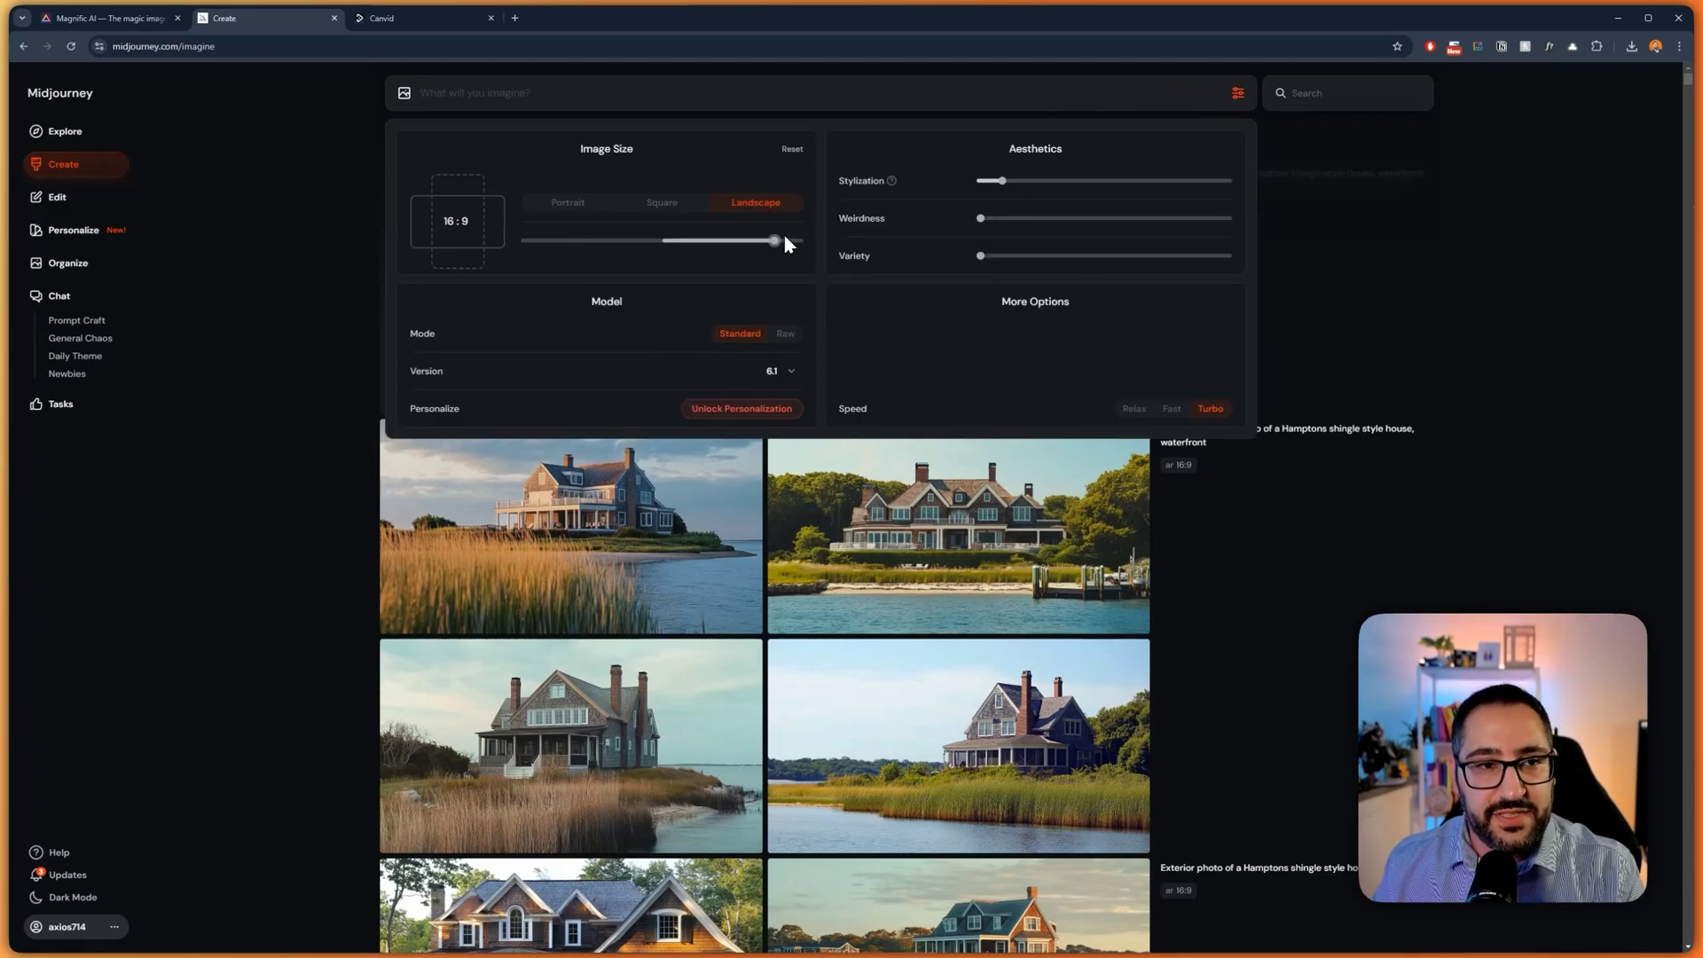
left_click(894, 93)
type("exterior photo of a Hamptons shingle style house, waterfront")
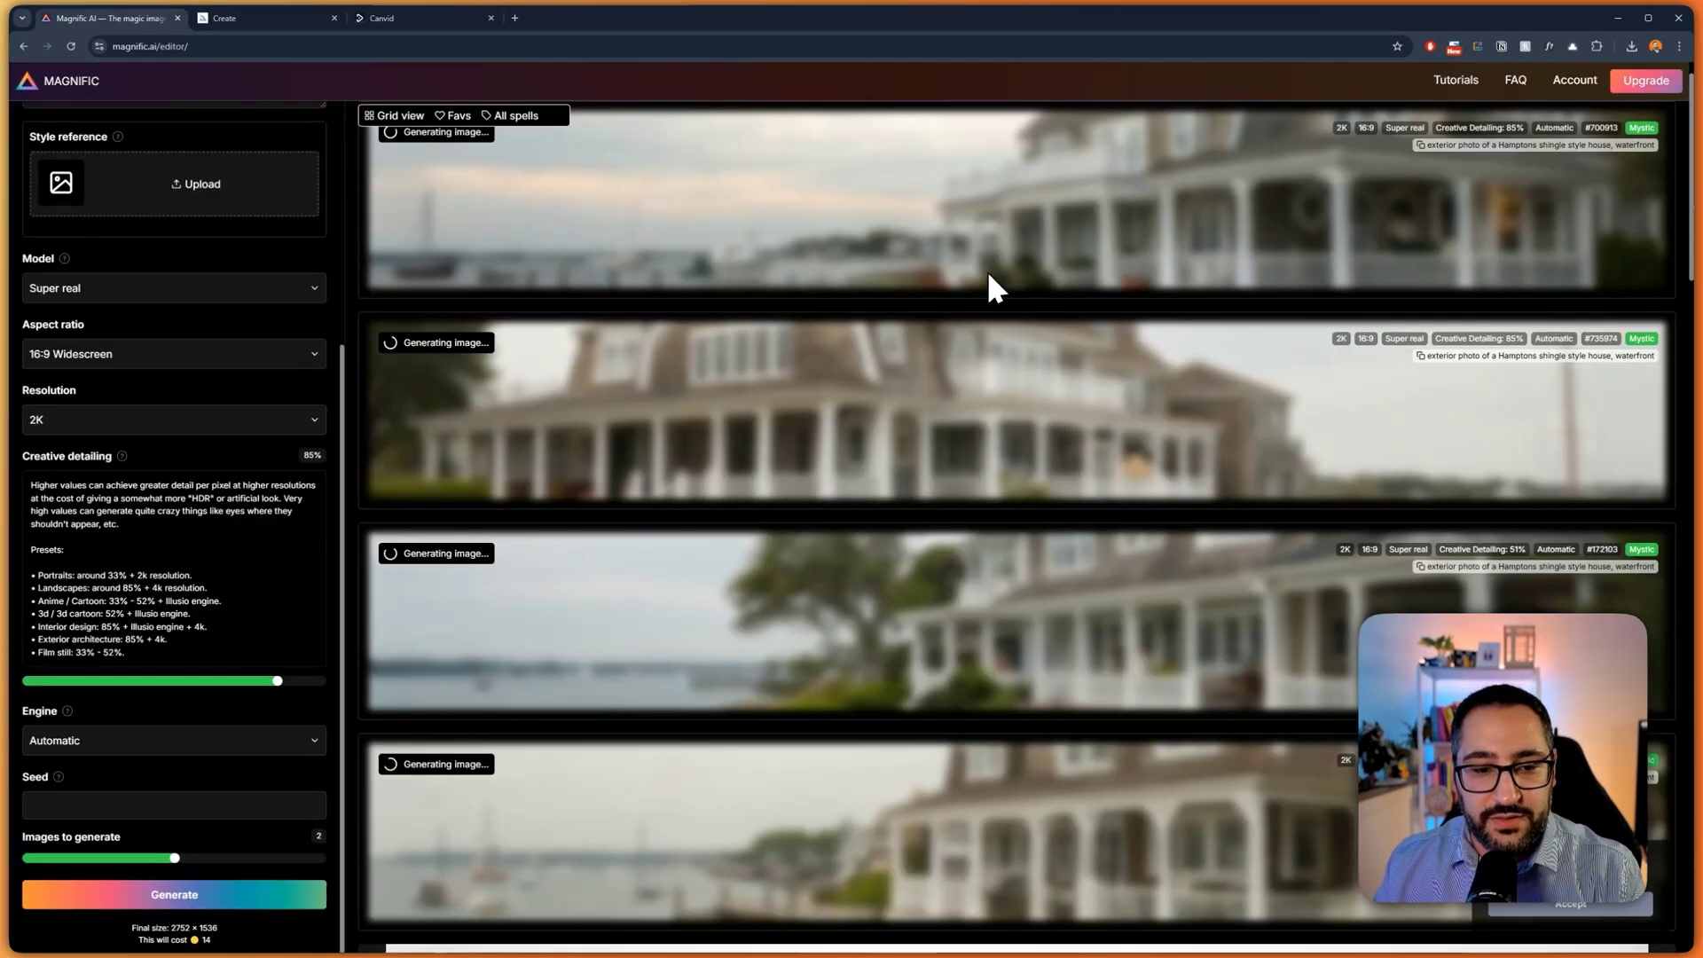
scroll(736, 592, "down", 1)
left_click(274, 22)
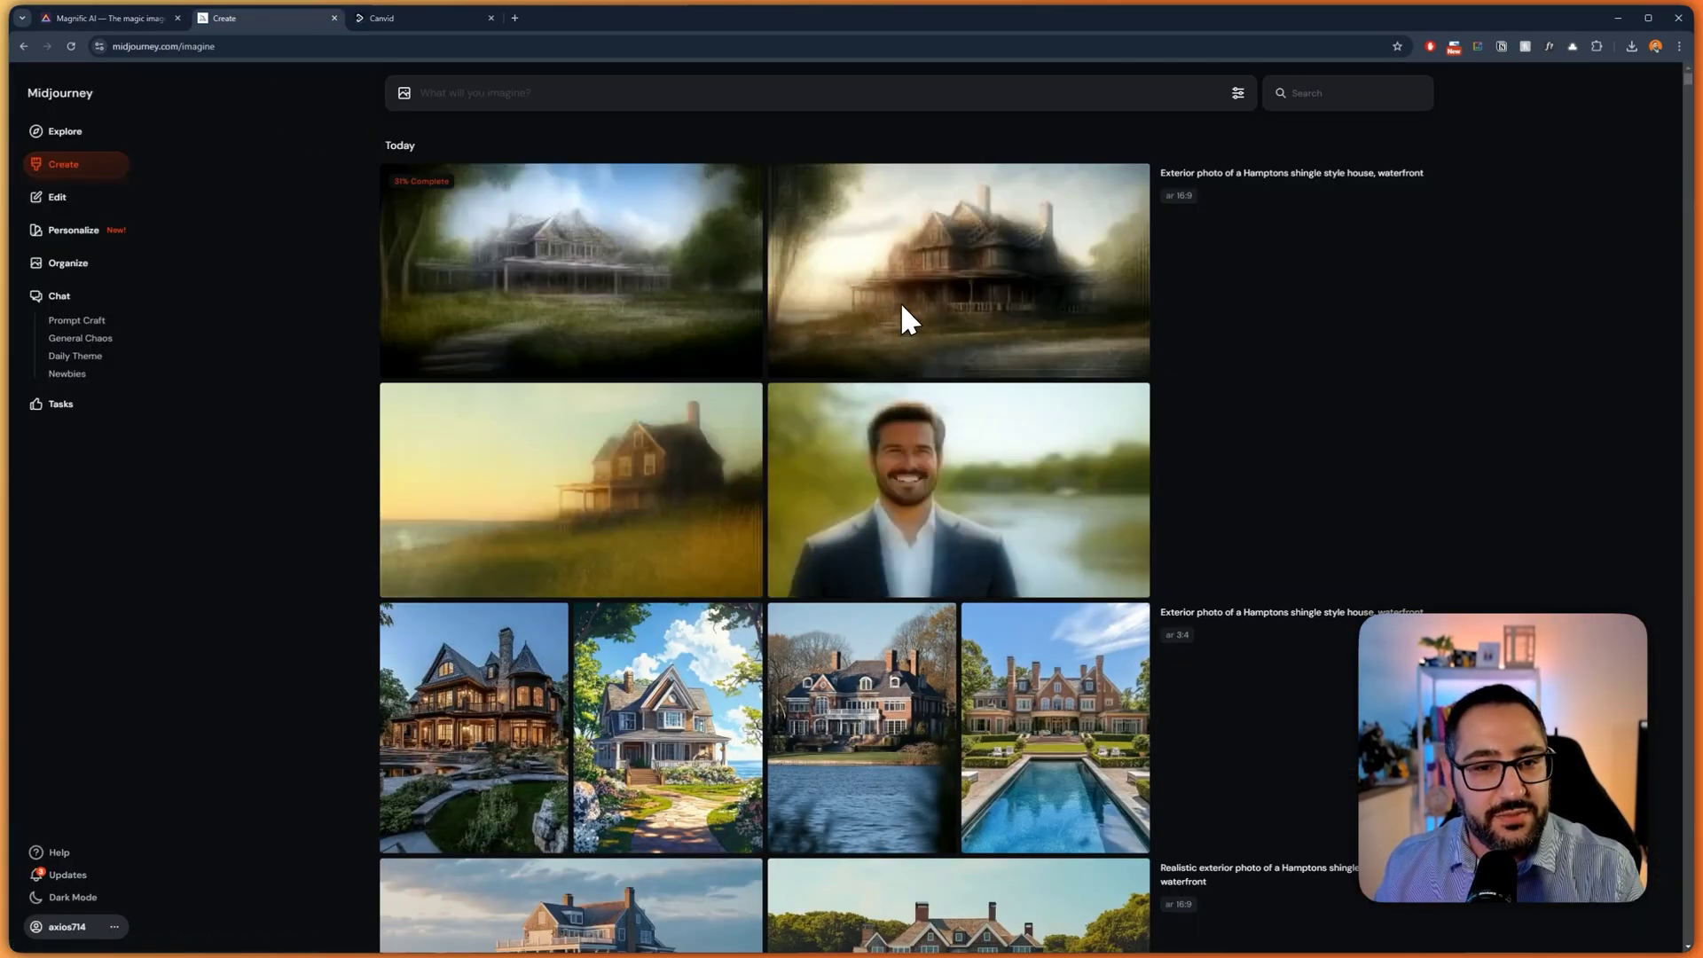
key("ctrl+1")
key("ctrl+2")
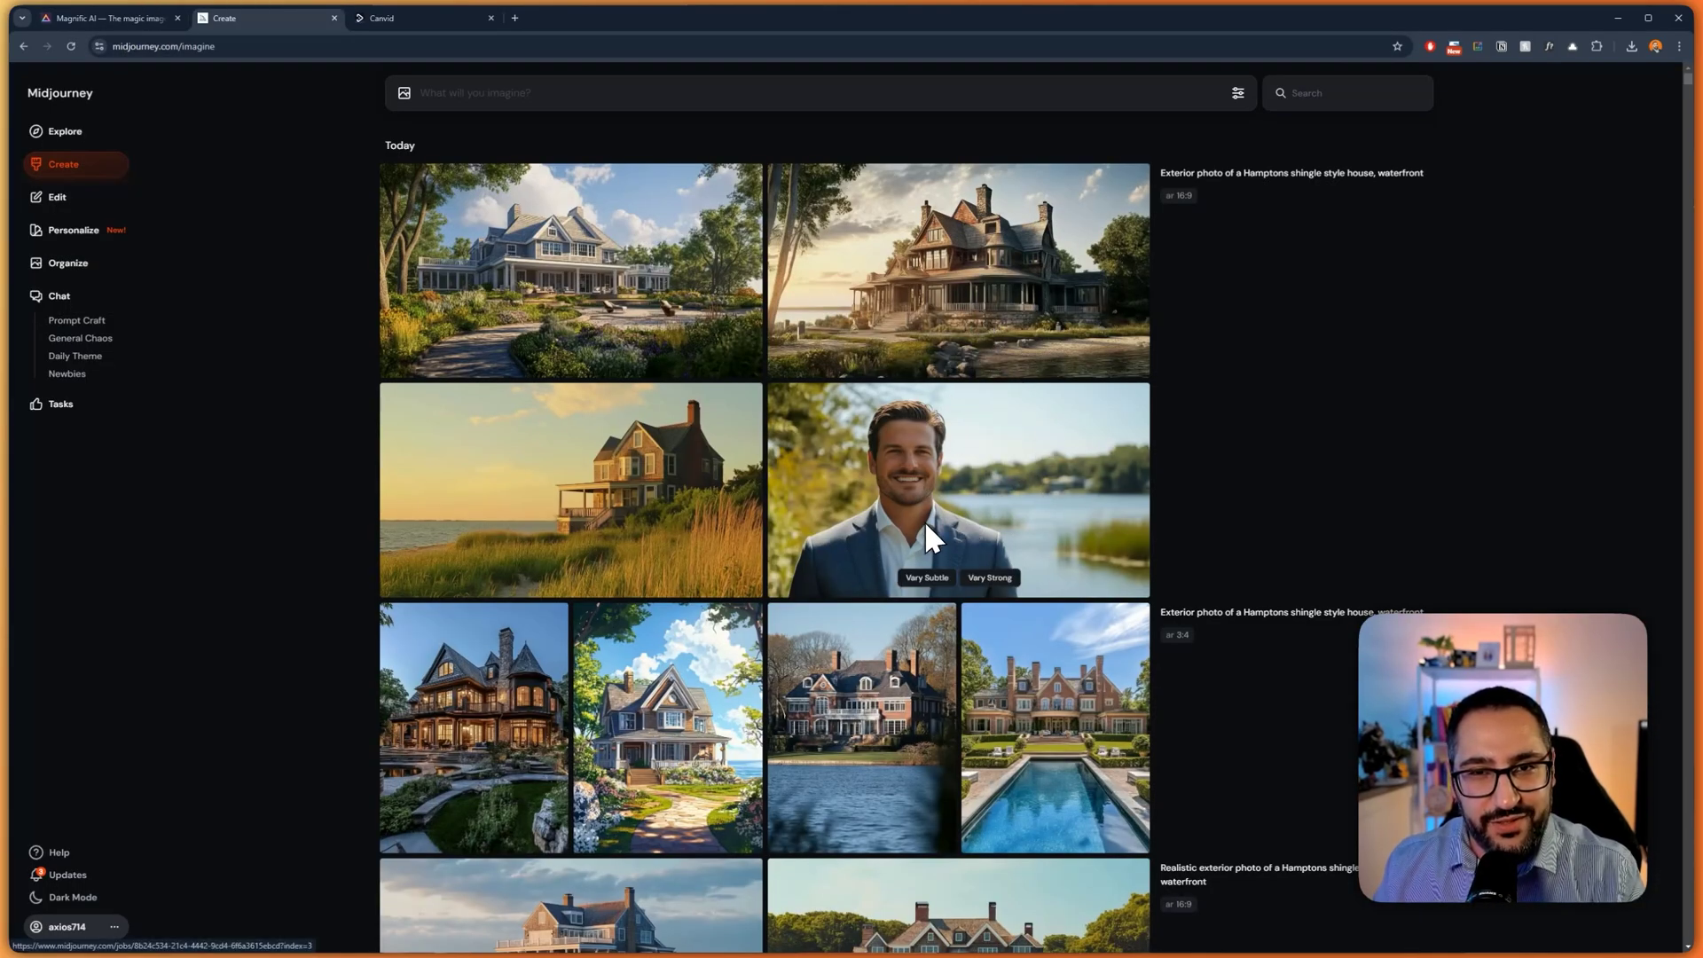
Review the finished 51% and 85% Magnific renders against the Midjourney house images.
left_click(135, 18)
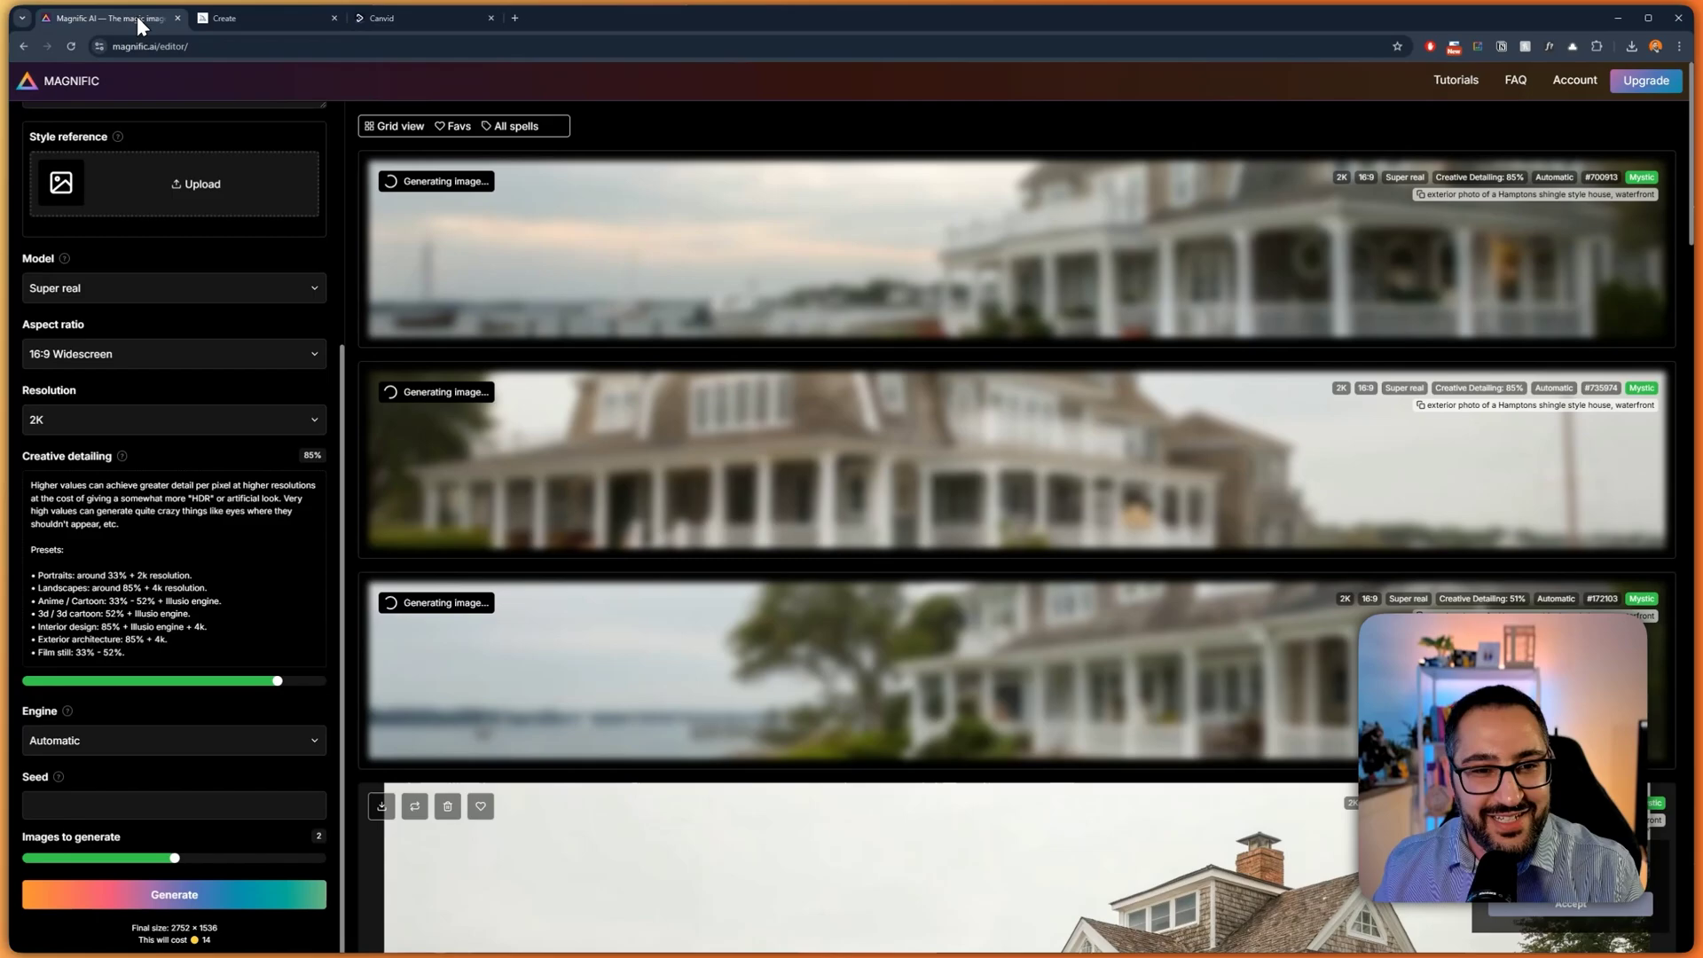
scroll(1014, 428, "down", 6)
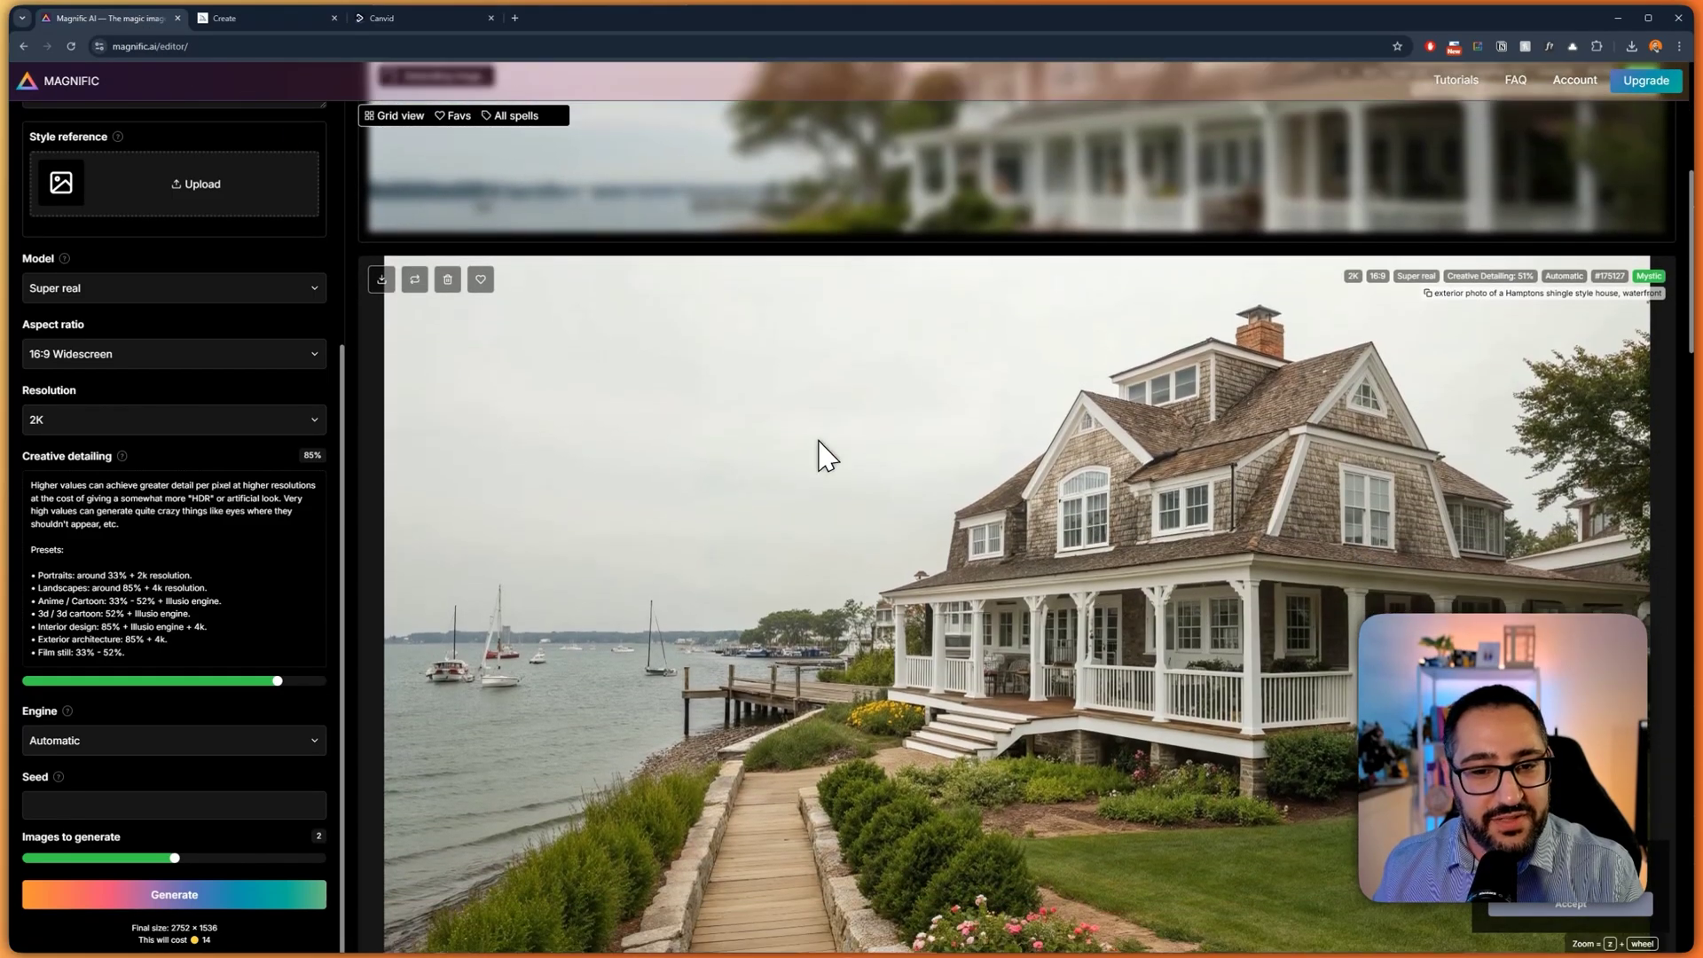
scroll(736, 424, "down", 1)
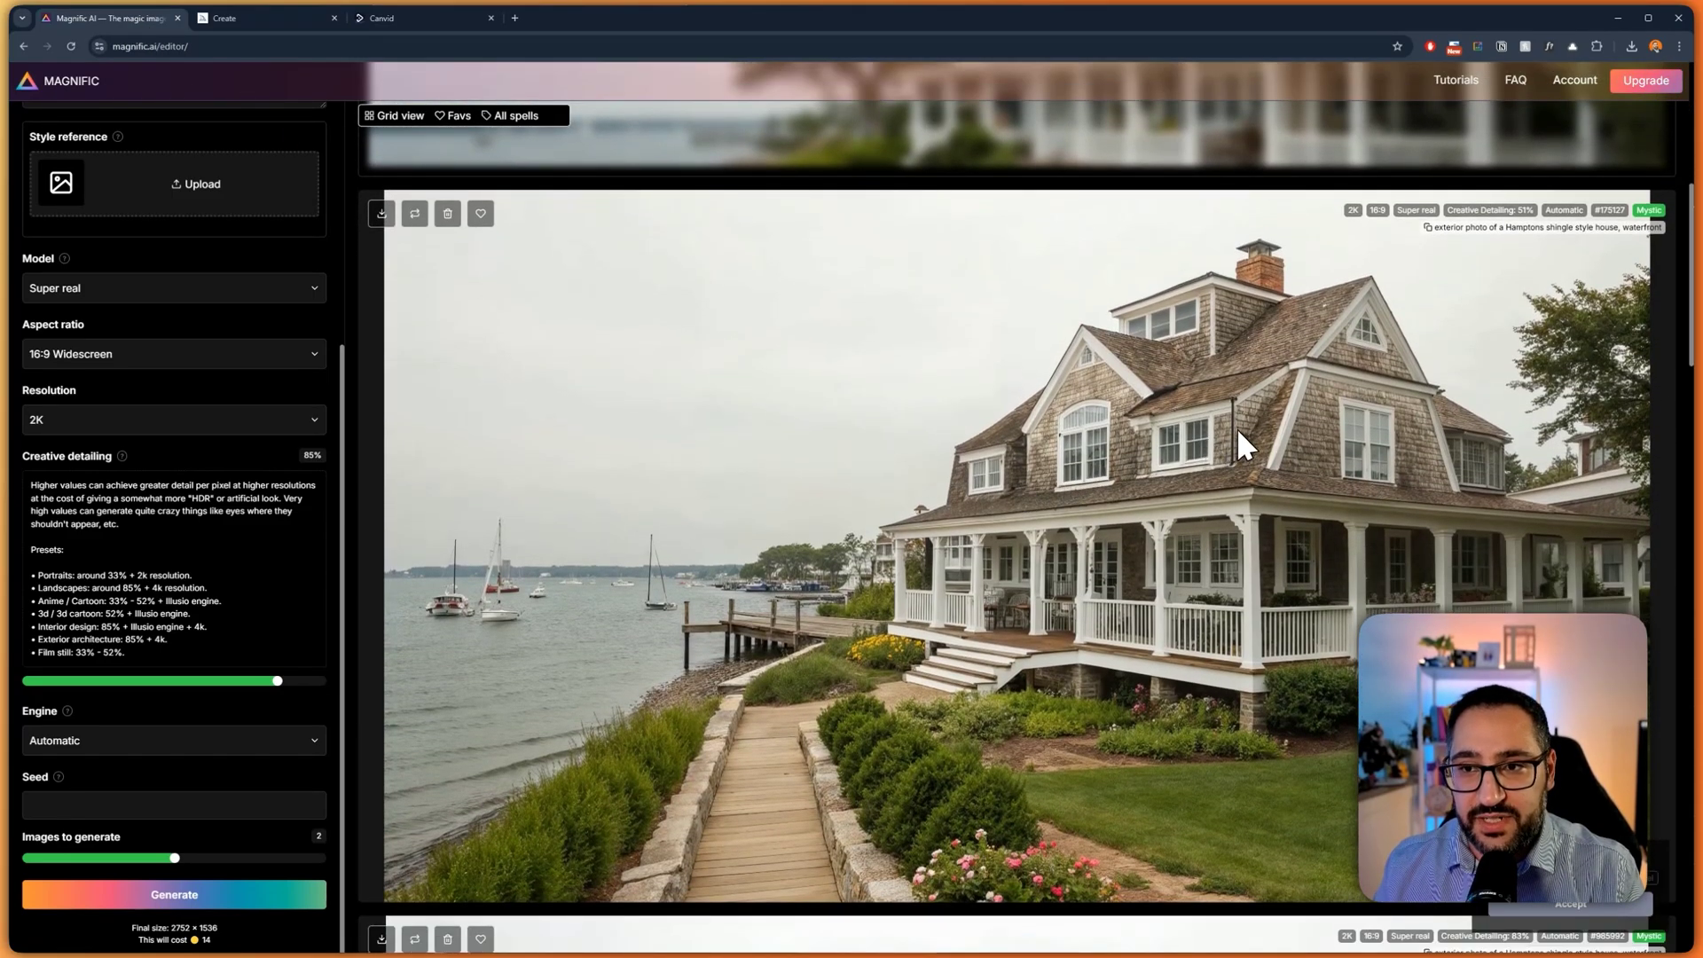
left_click(248, 18)
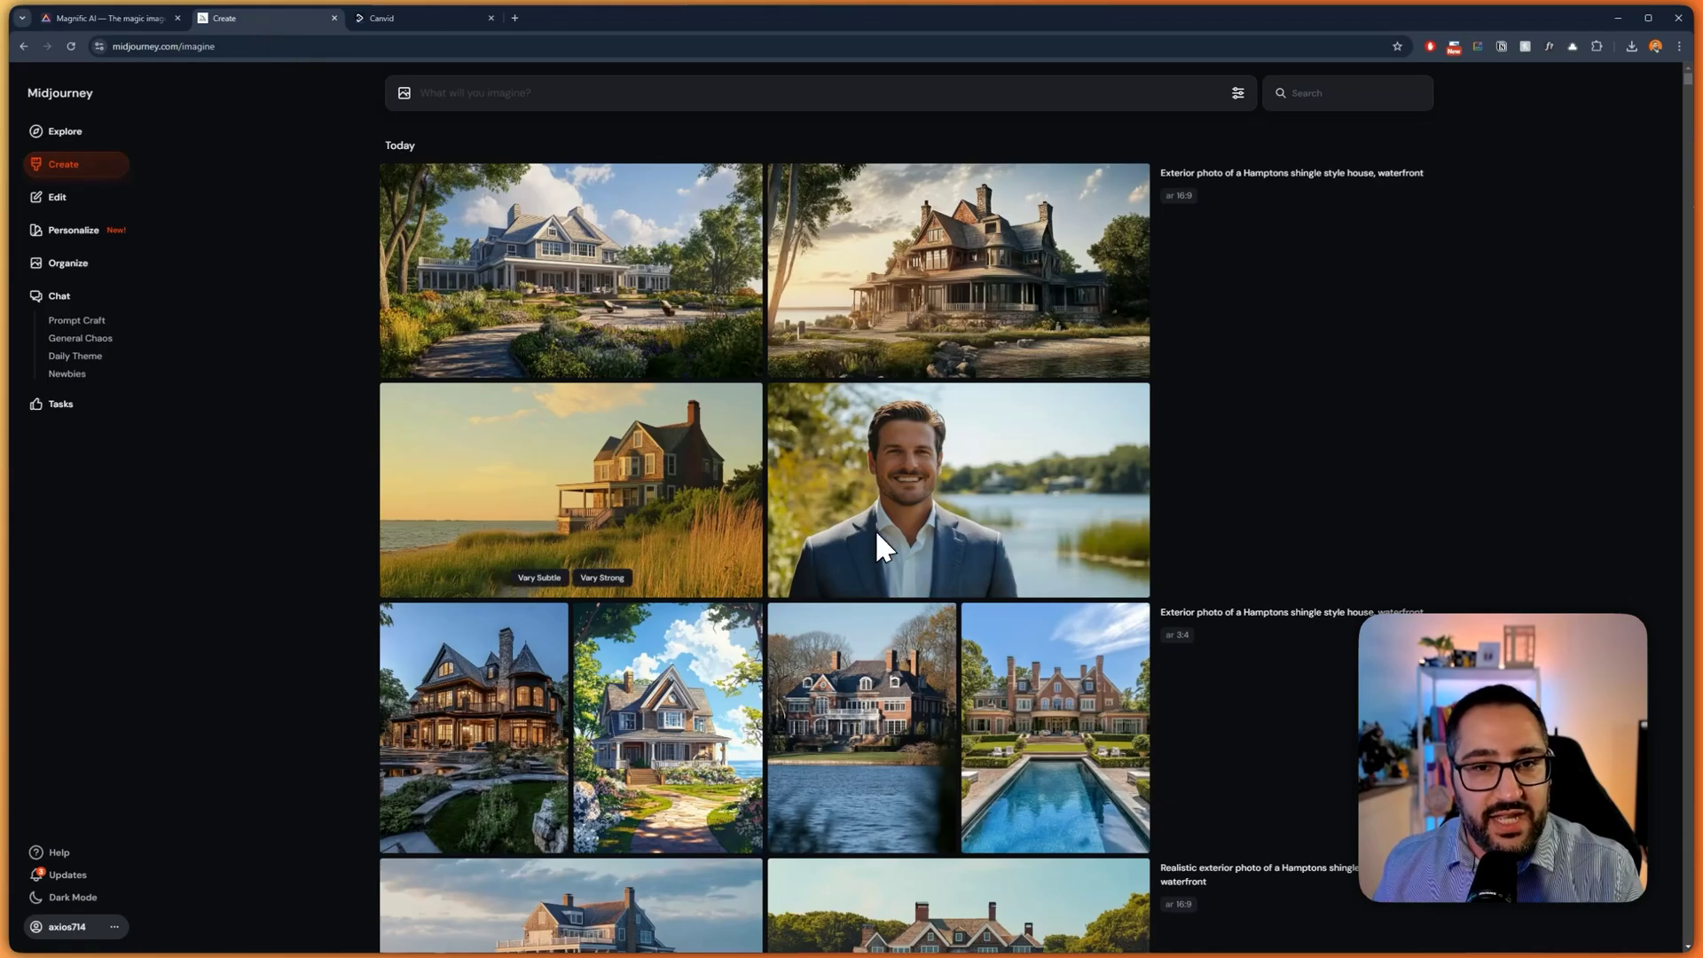
left_click(112, 24)
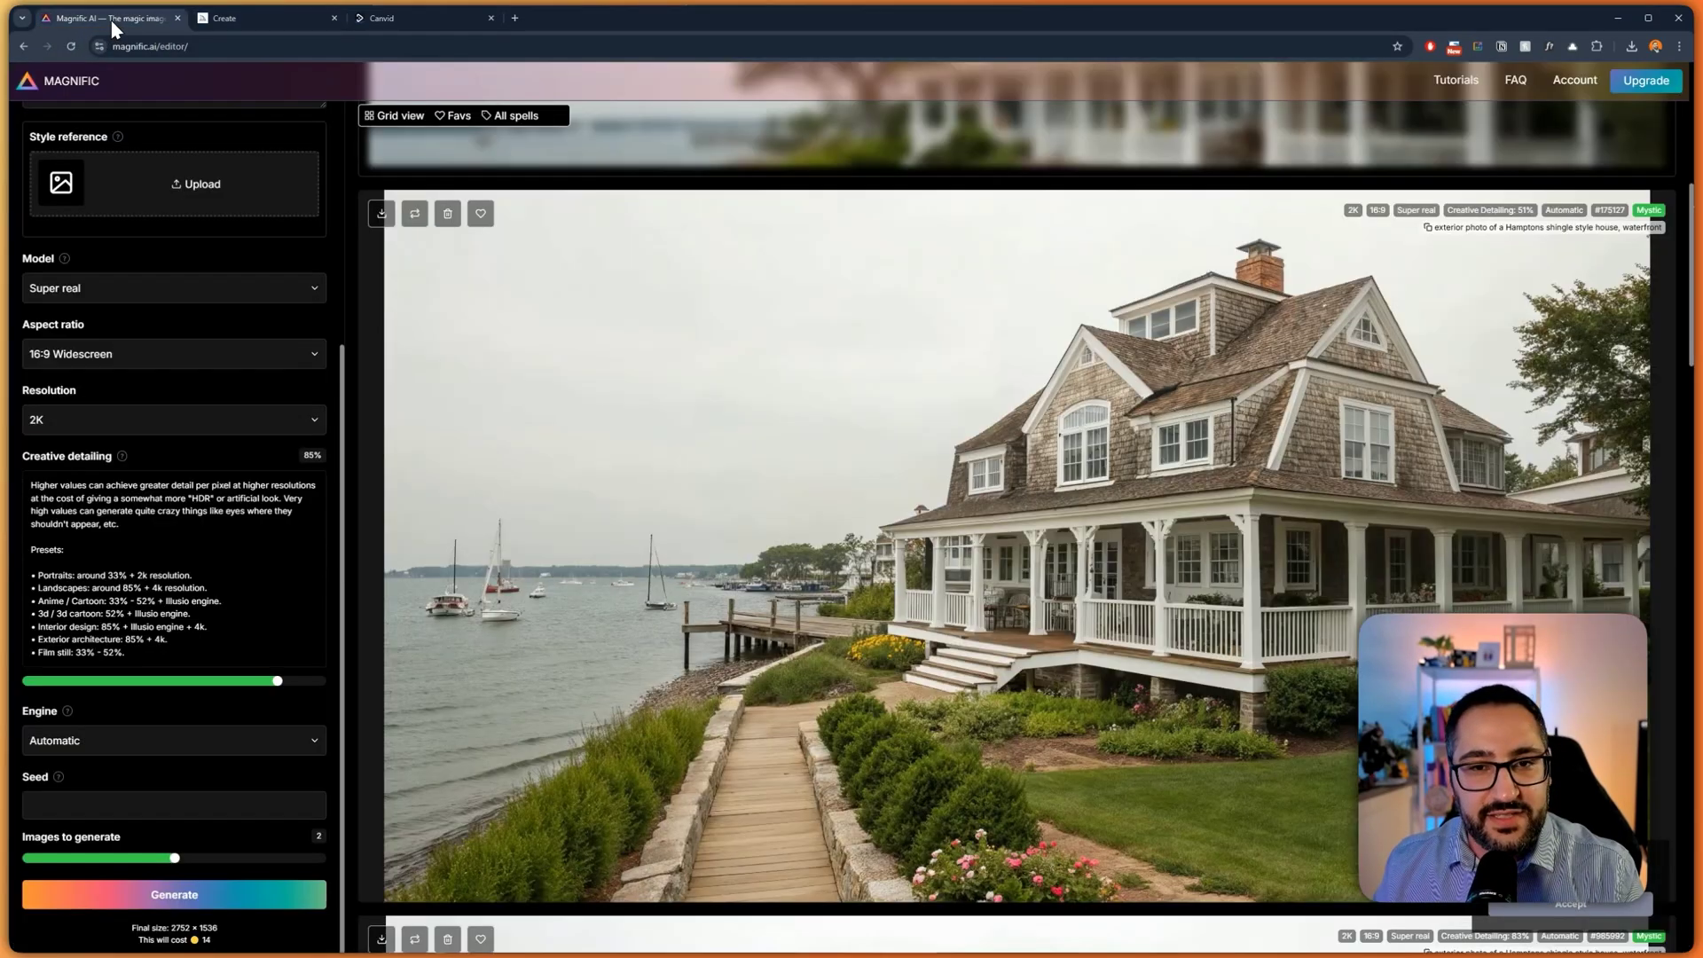
scroll(1007, 476, "down", 9)
scroll(1029, 435, "up", 10)
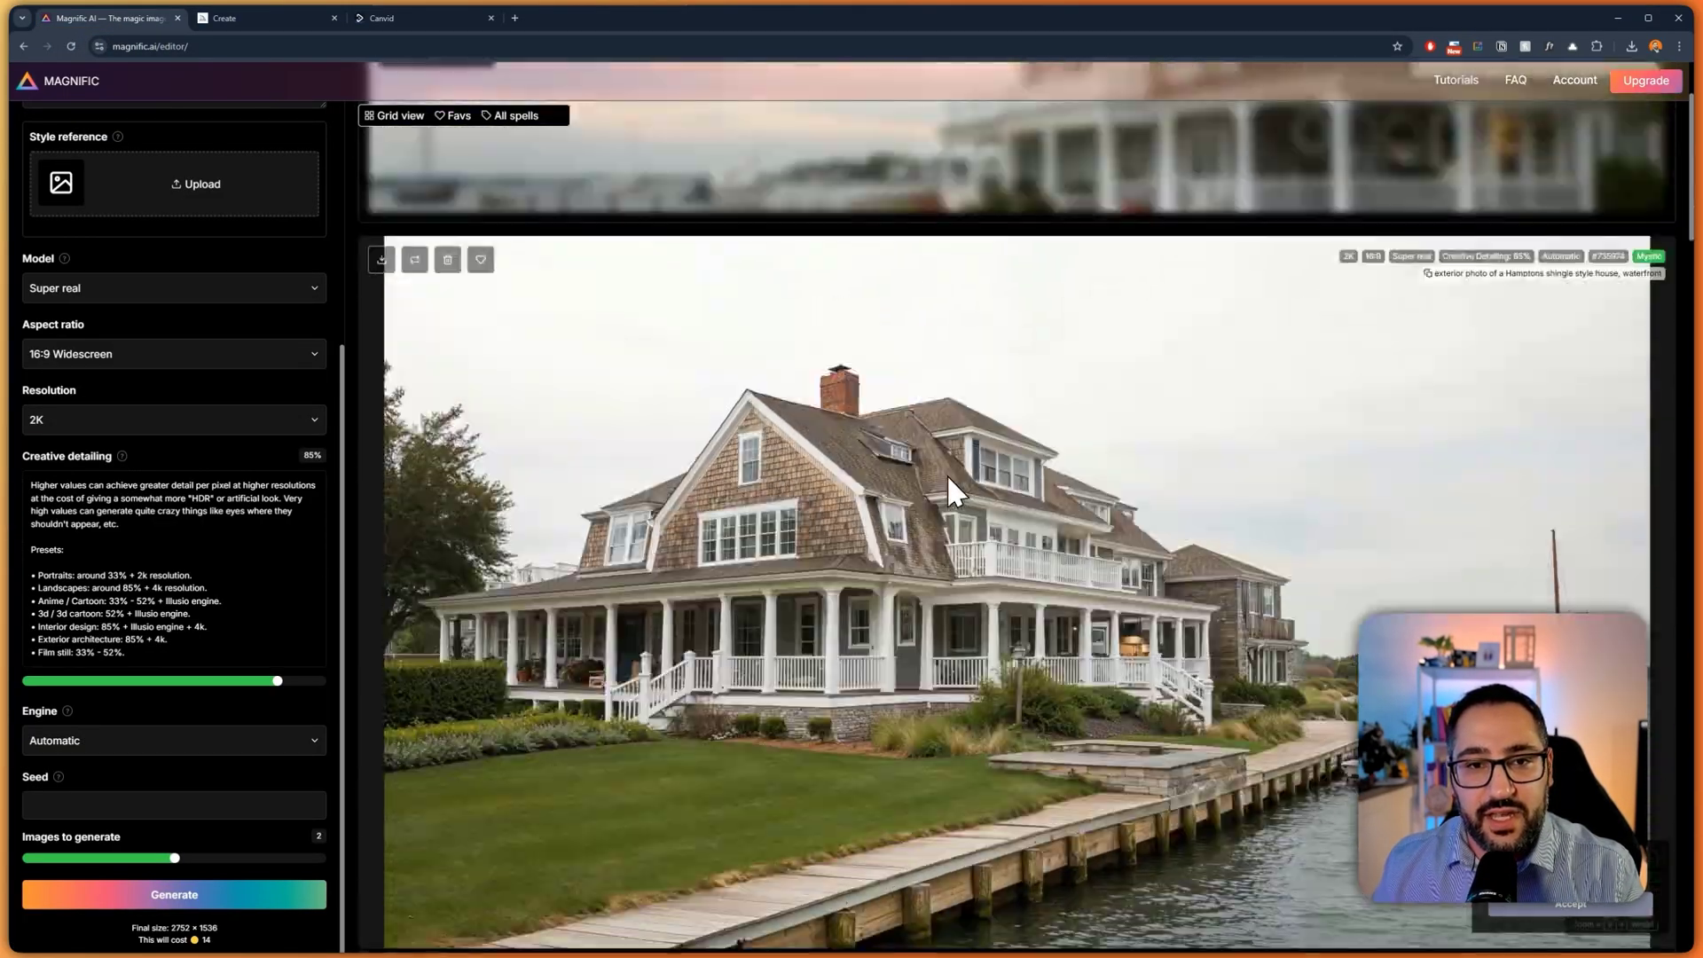
scroll(716, 422, "down", 7)
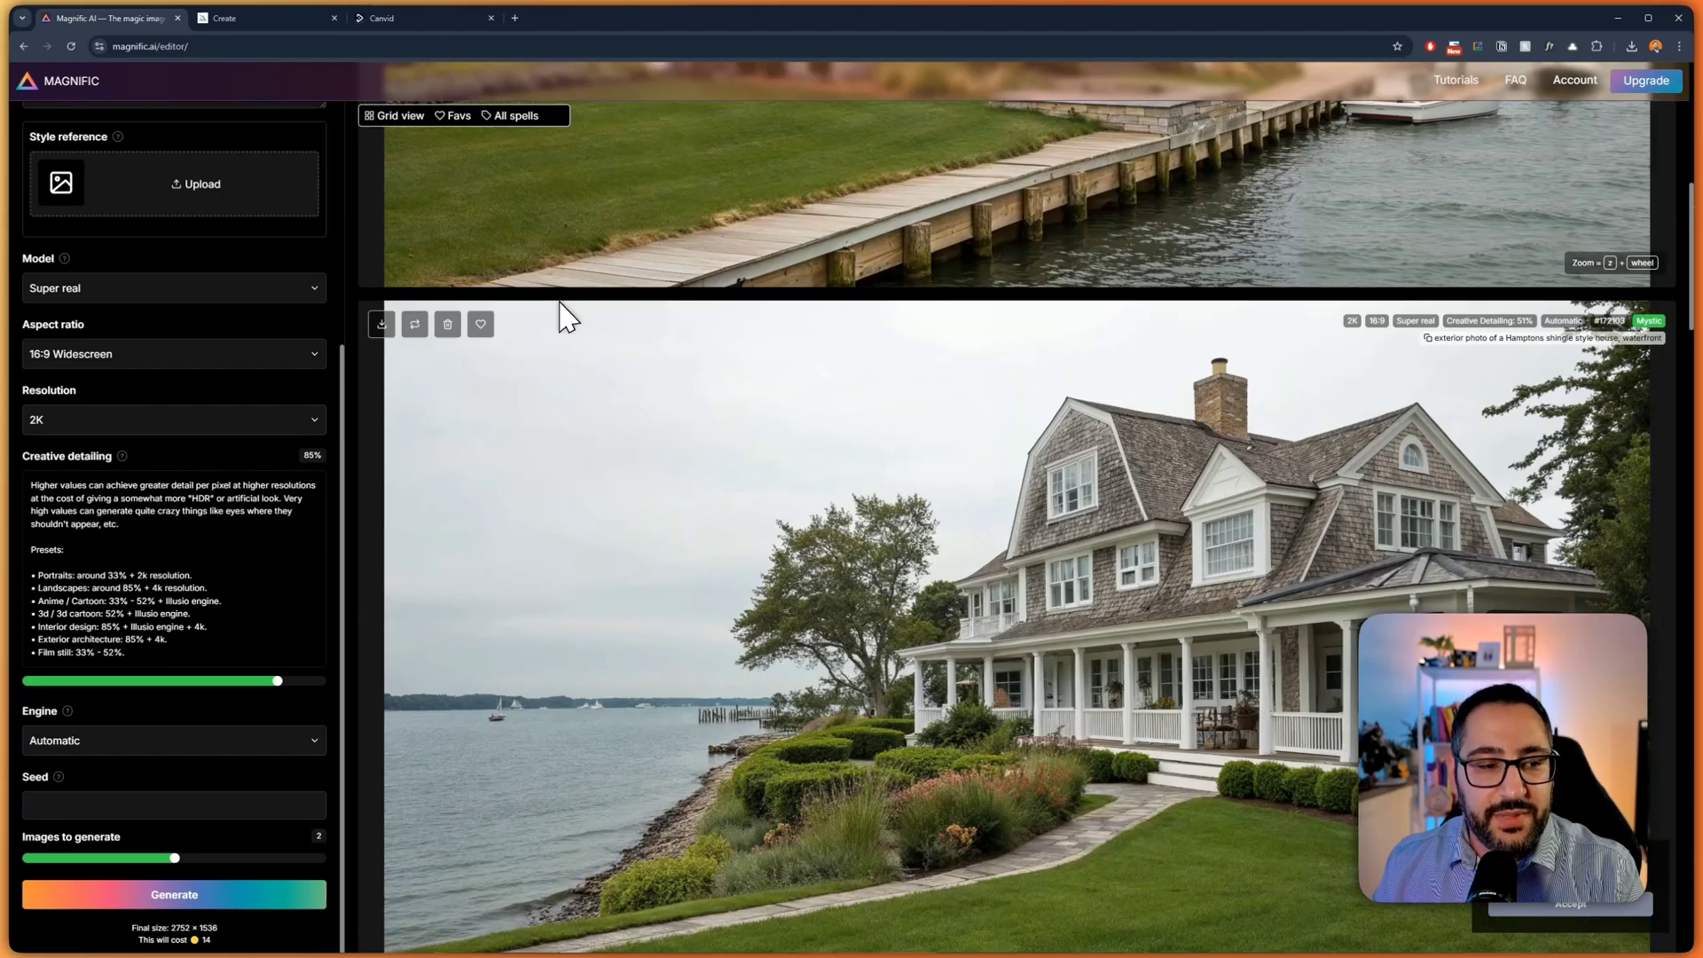
scroll(532, 373, "down", 3)
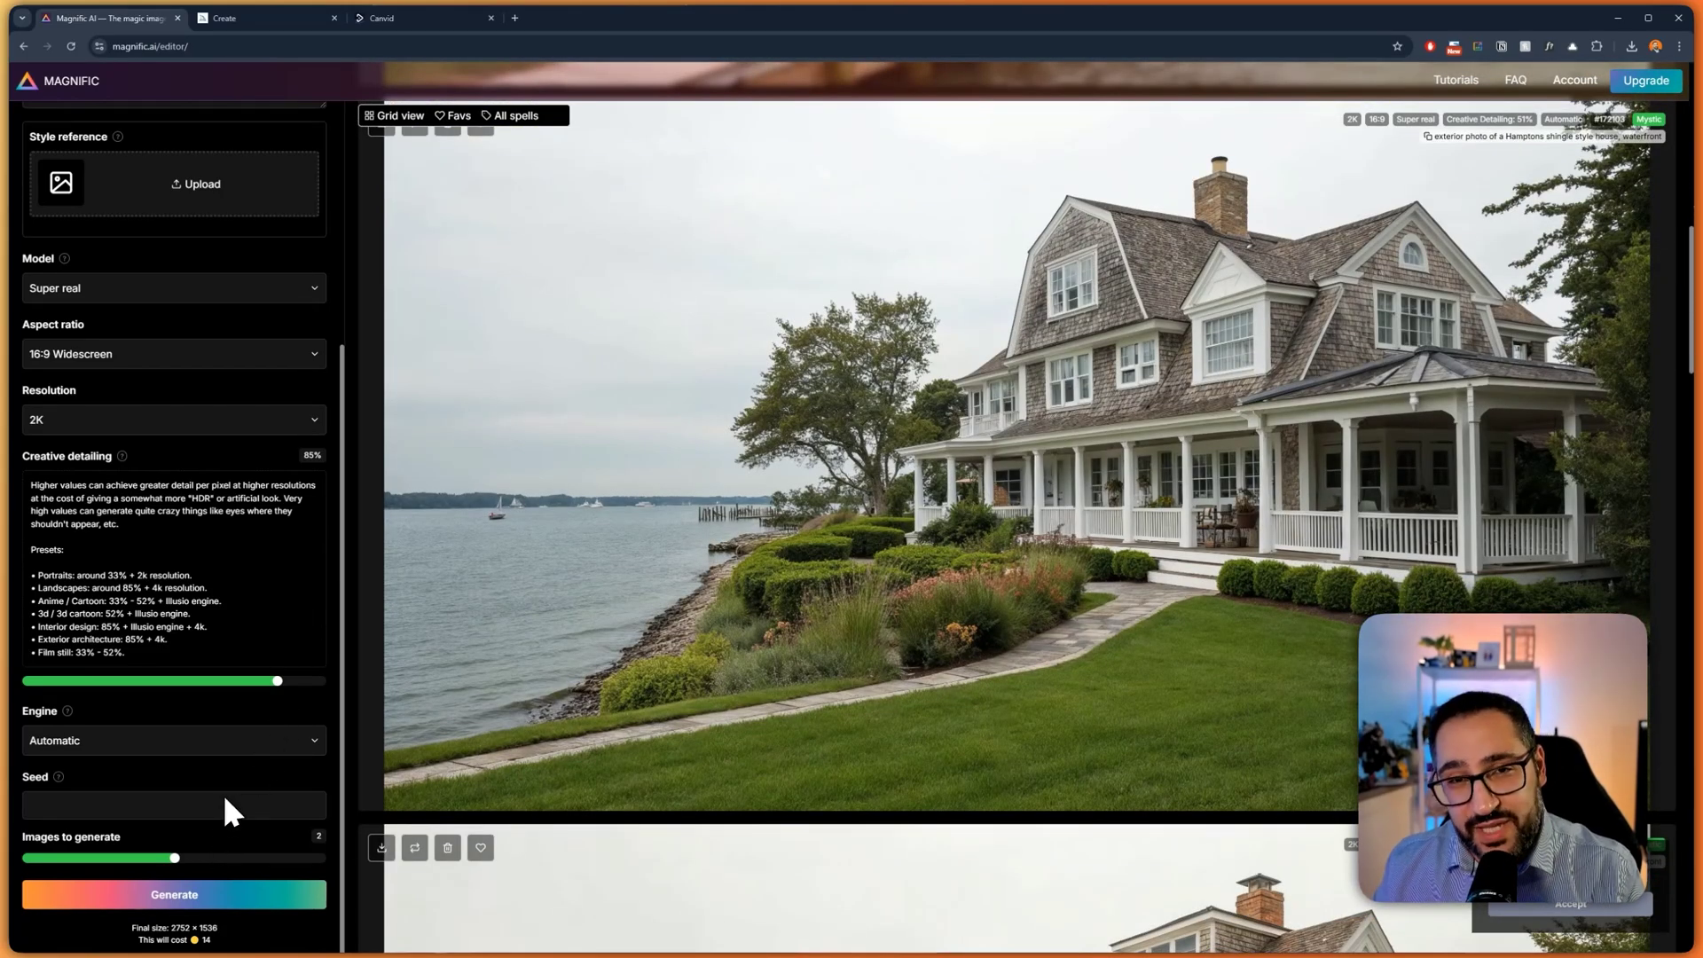
left_click(264, 20)
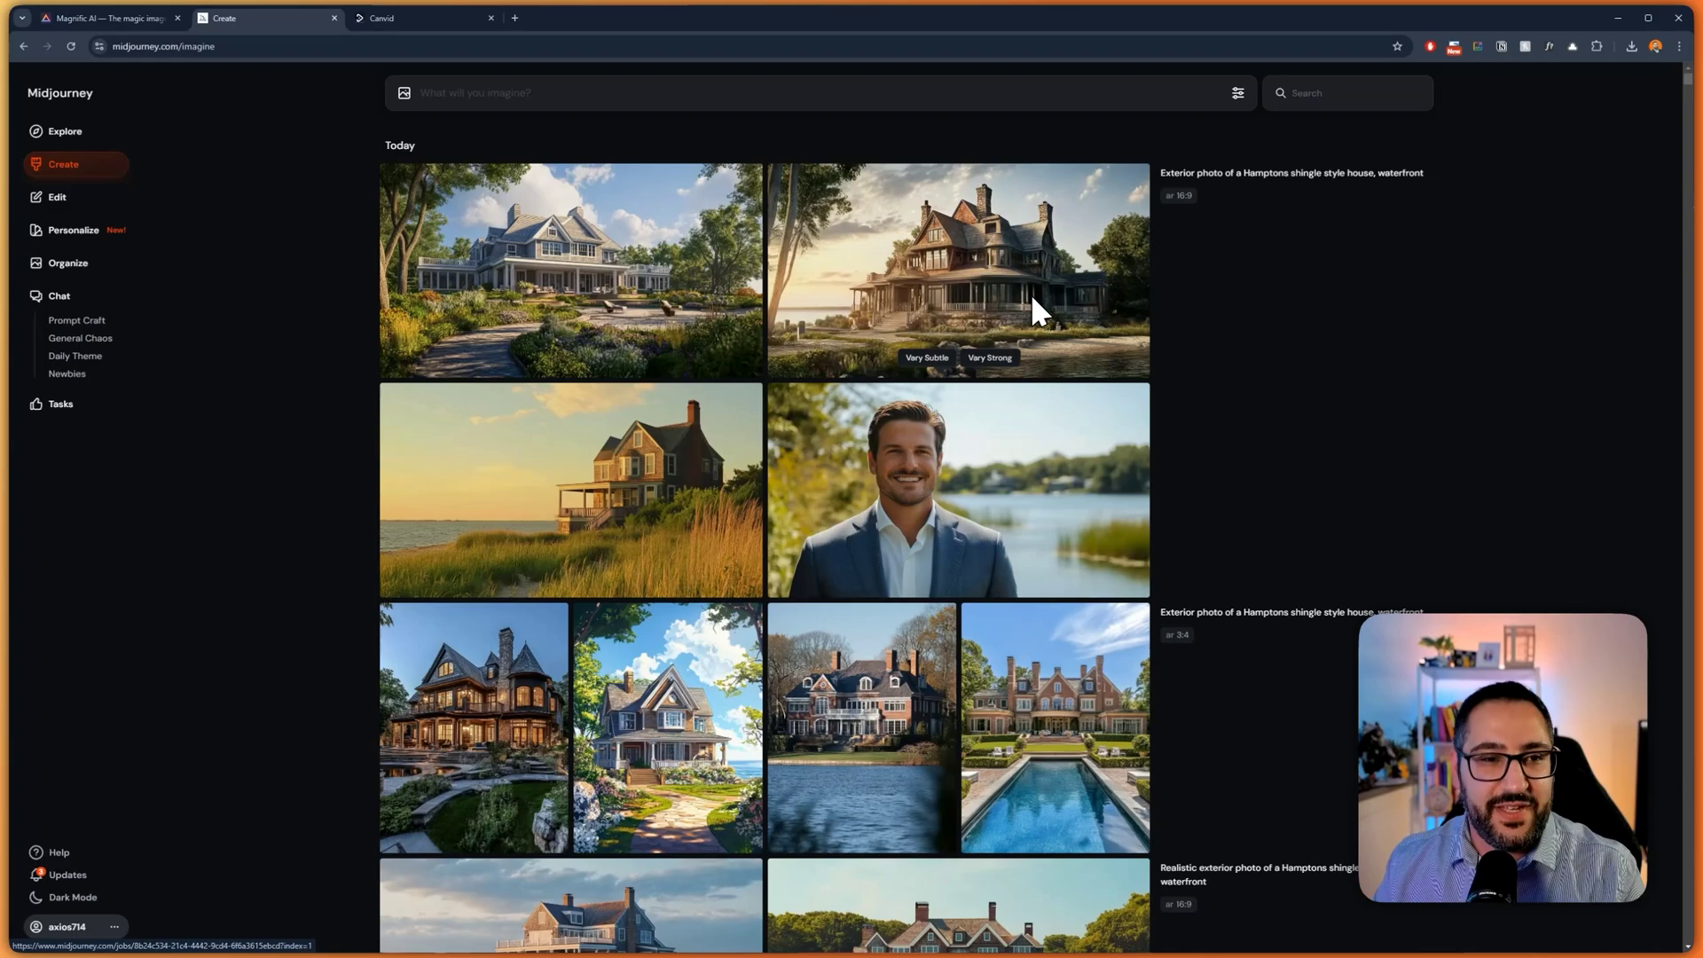
View the garden-front Midjourney house image full size, then return to Magnific's results.
left_click(674, 238)
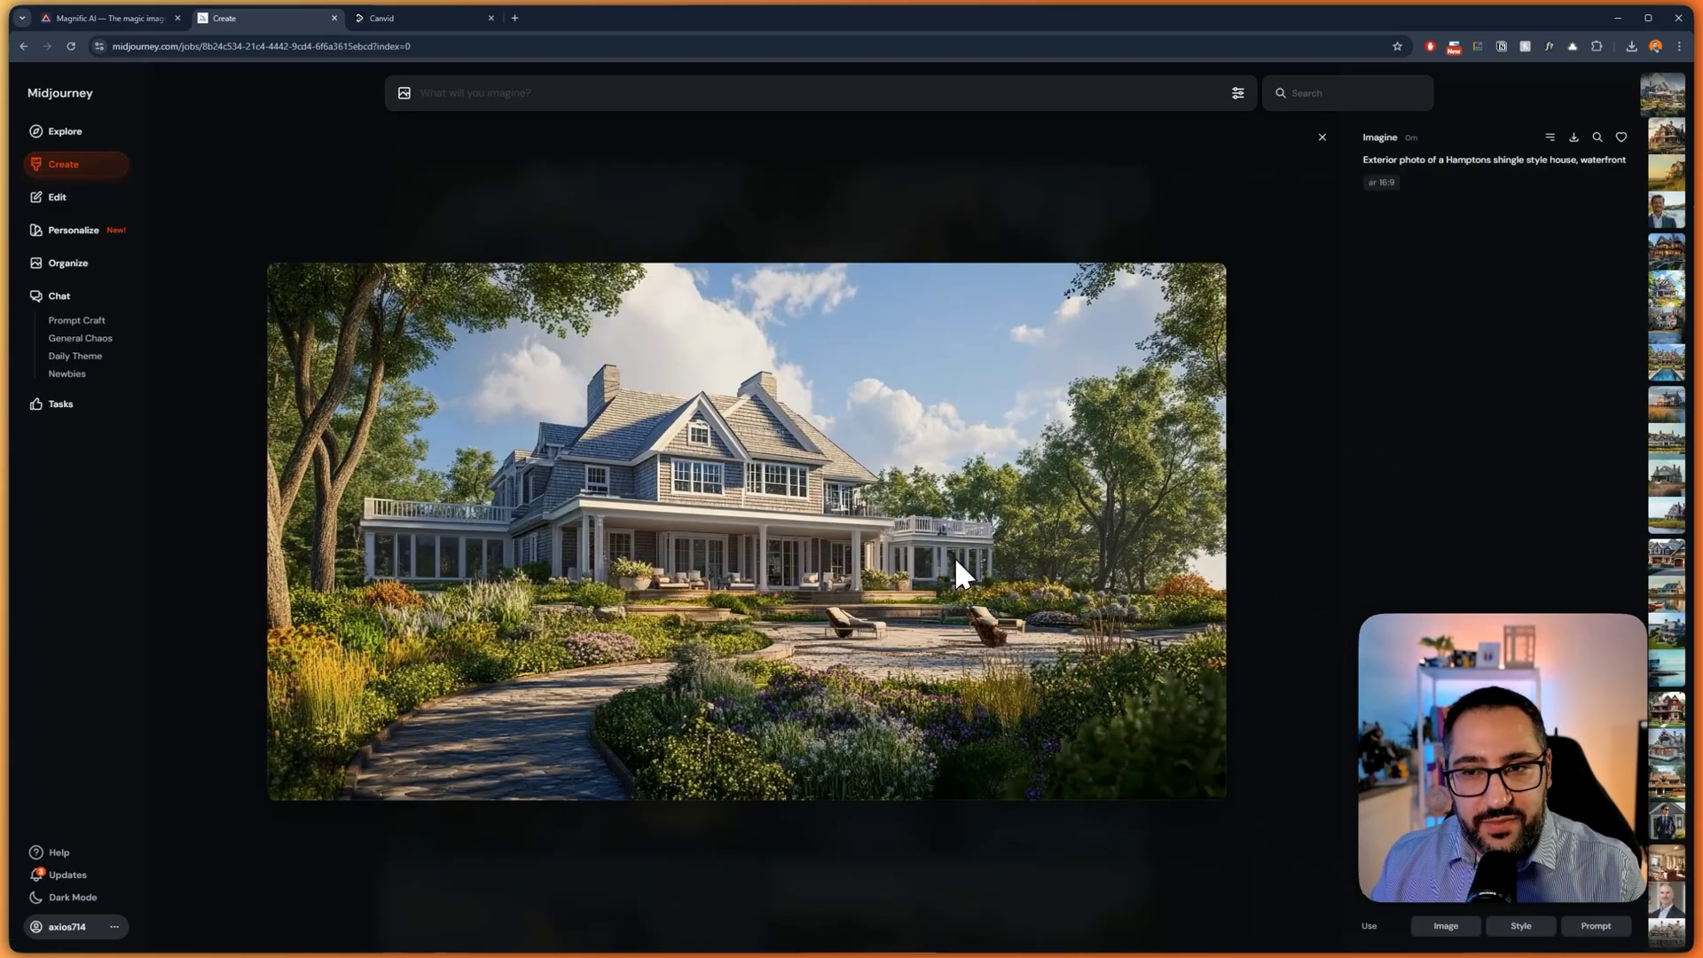
left_click(802, 586)
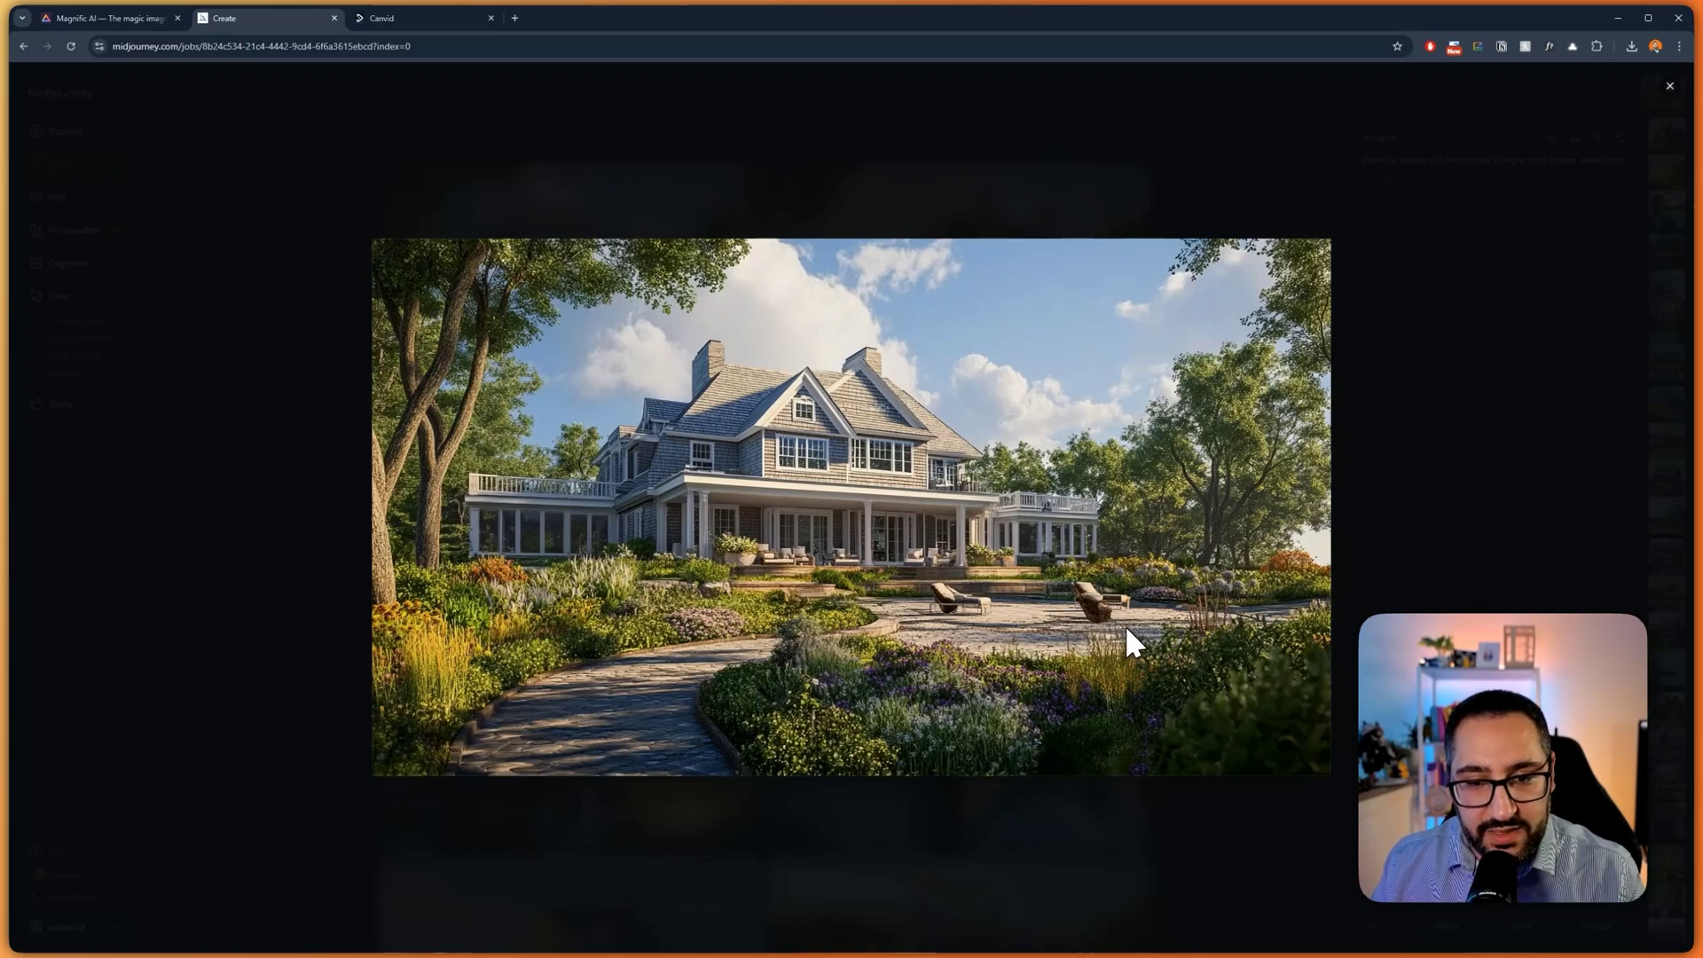
left_click(133, 23)
scroll(1332, 596, "up", 1)
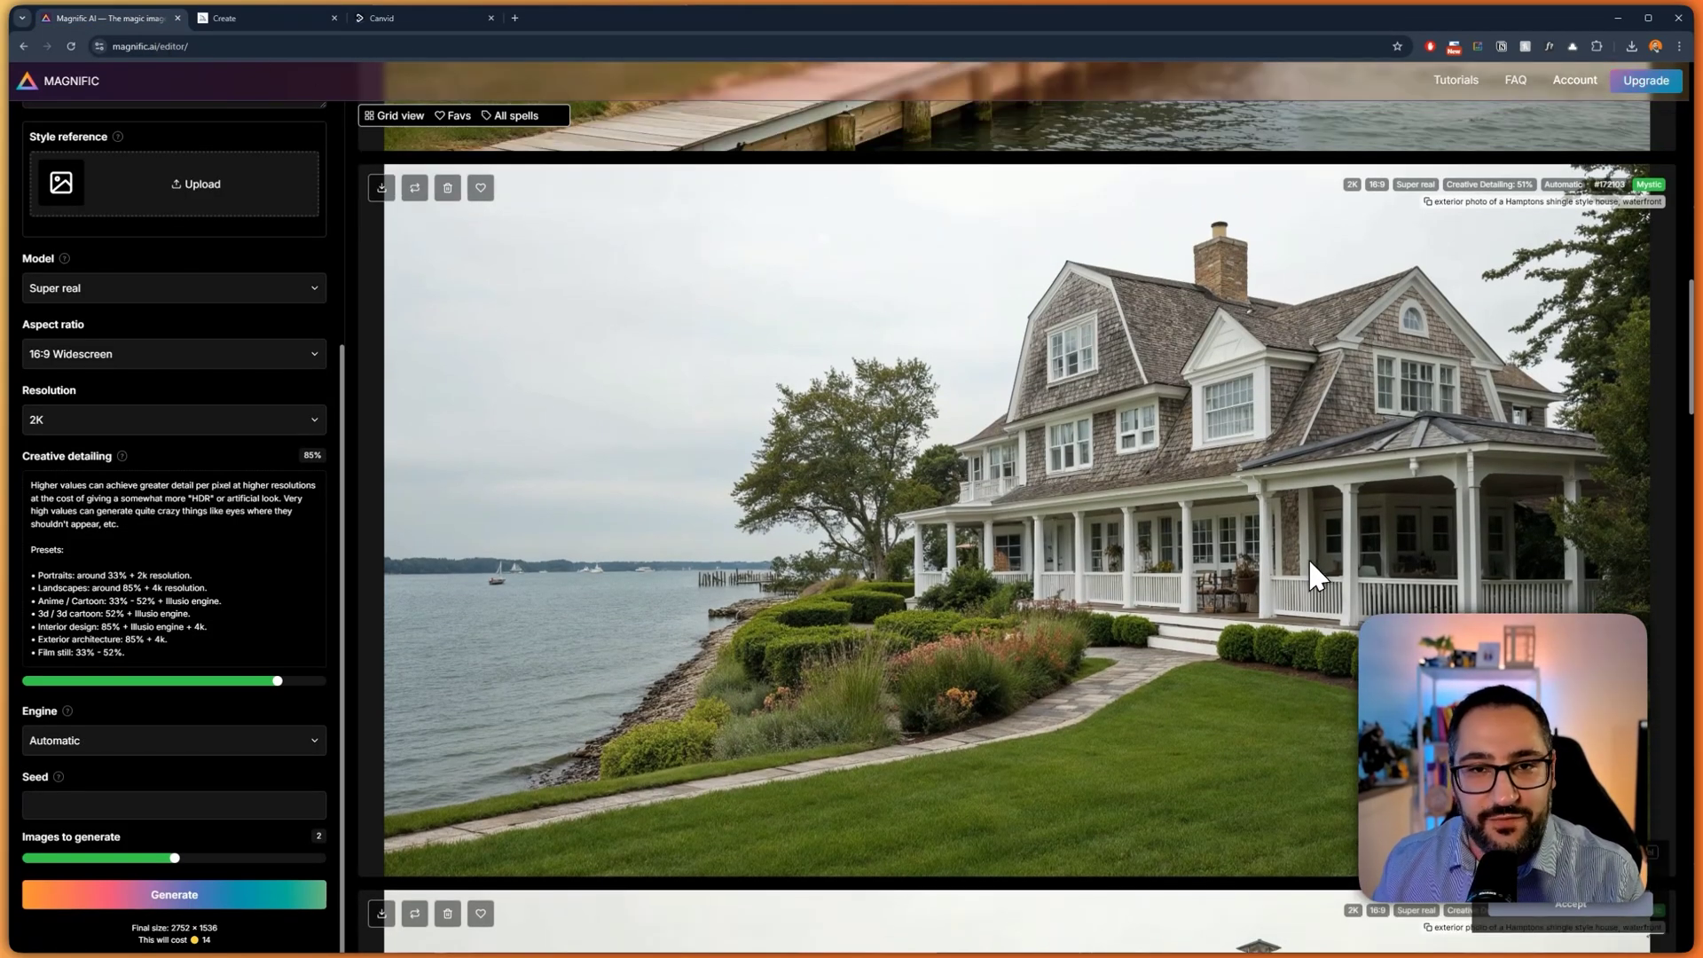
scroll(1305, 568, "up", 6)
scroll(1062, 514, "up", 2)
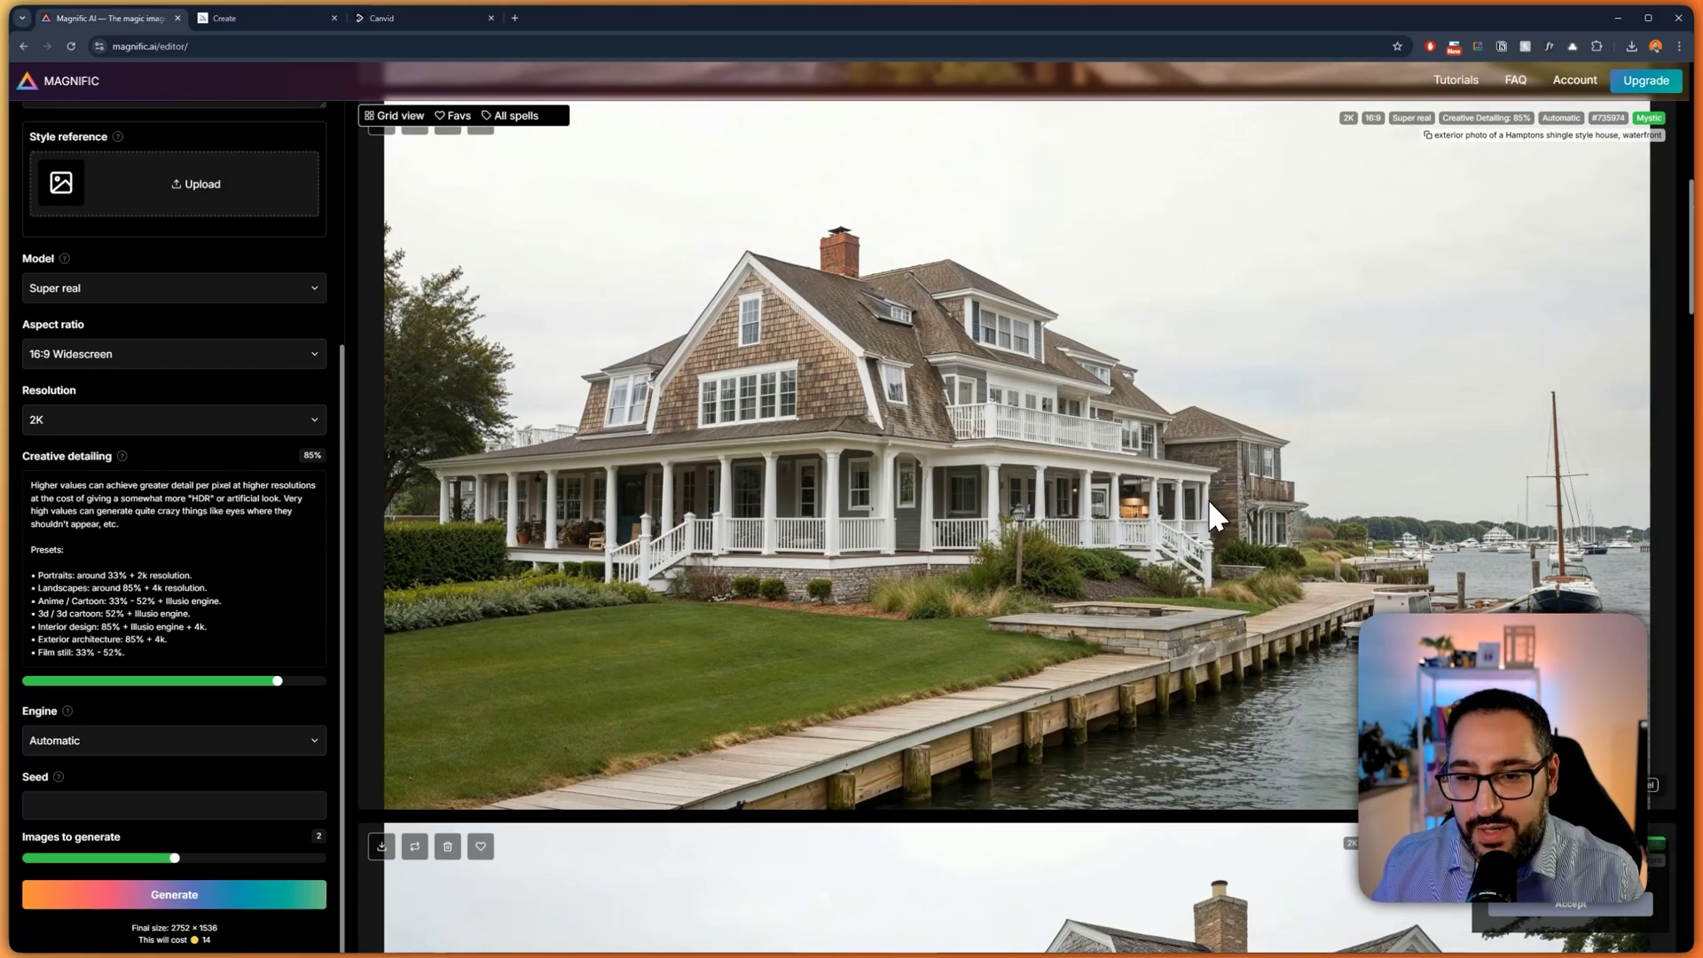
scroll(1248, 545, "down", 5)
scroll(1117, 612, "up", 4)
scroll(1115, 608, "down", 8)
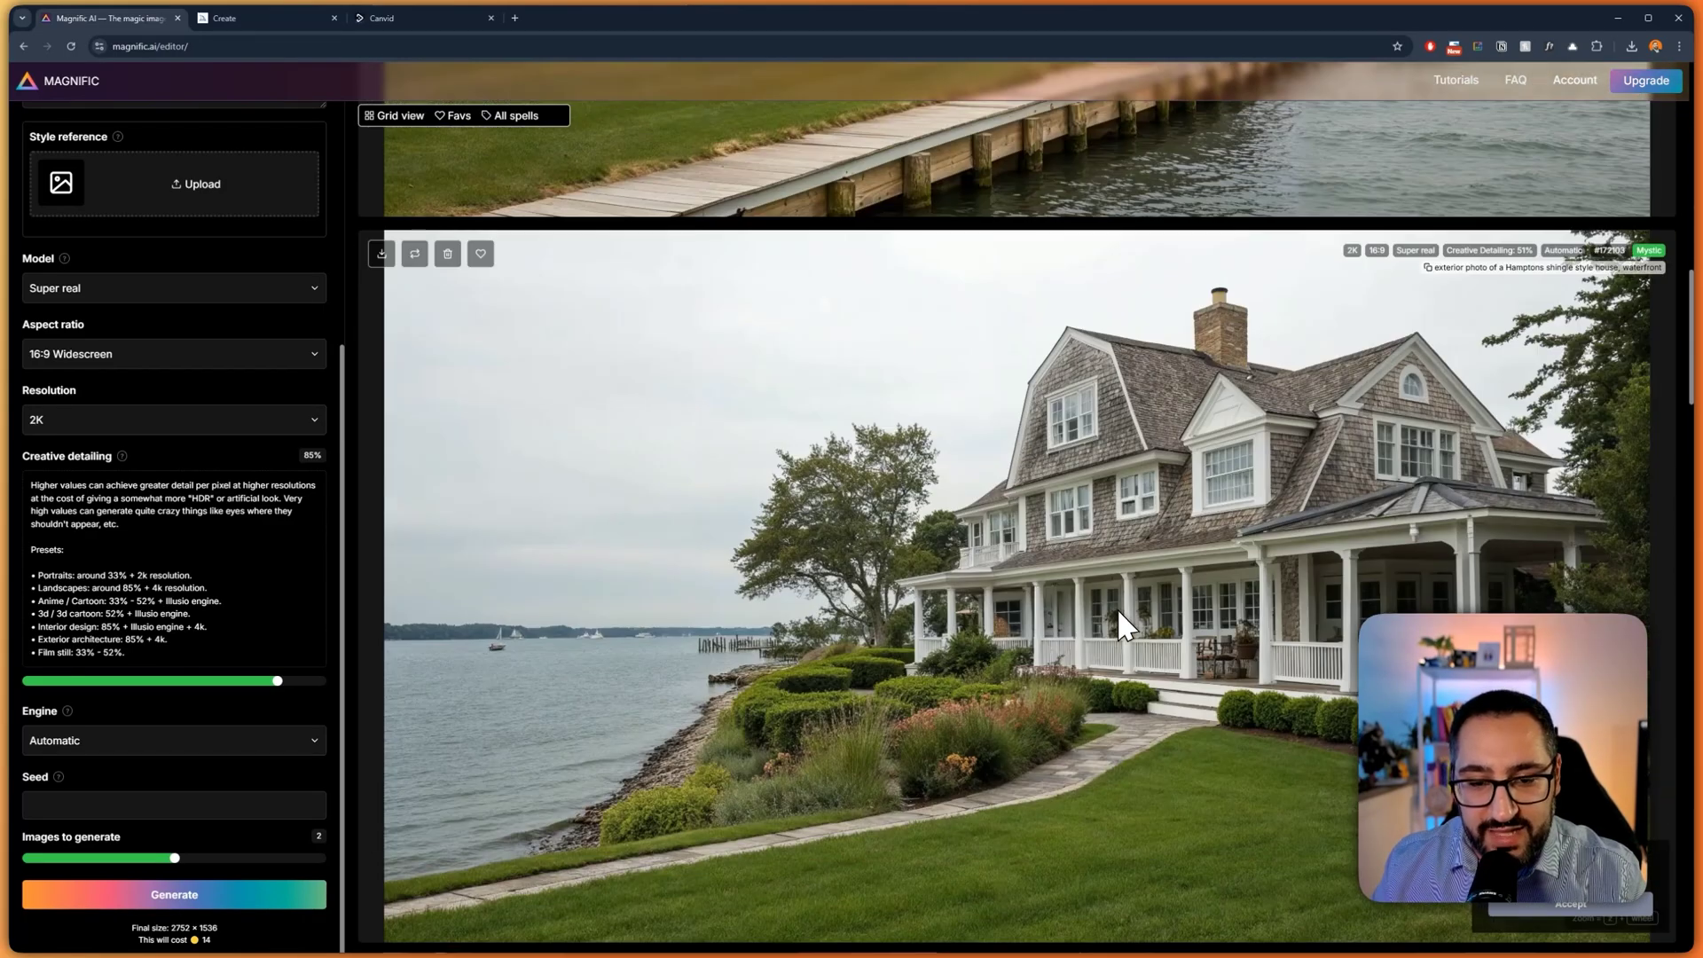
scroll(1116, 609, "down", 8)
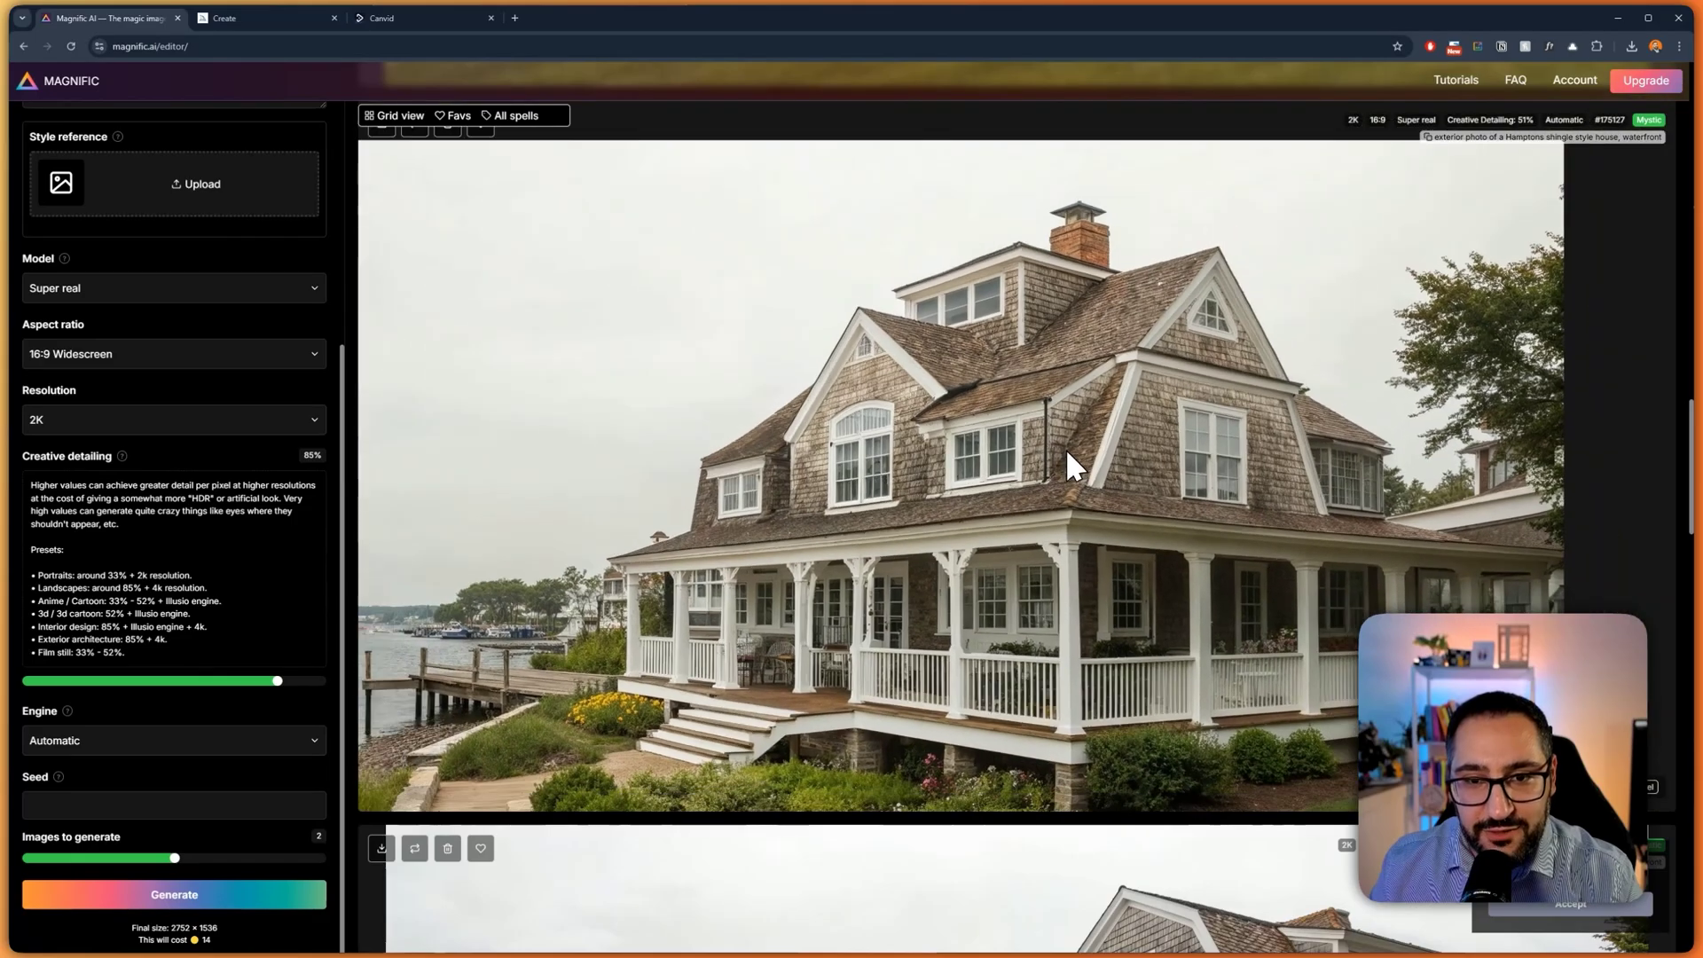
scroll(1064, 448, "down", 2)
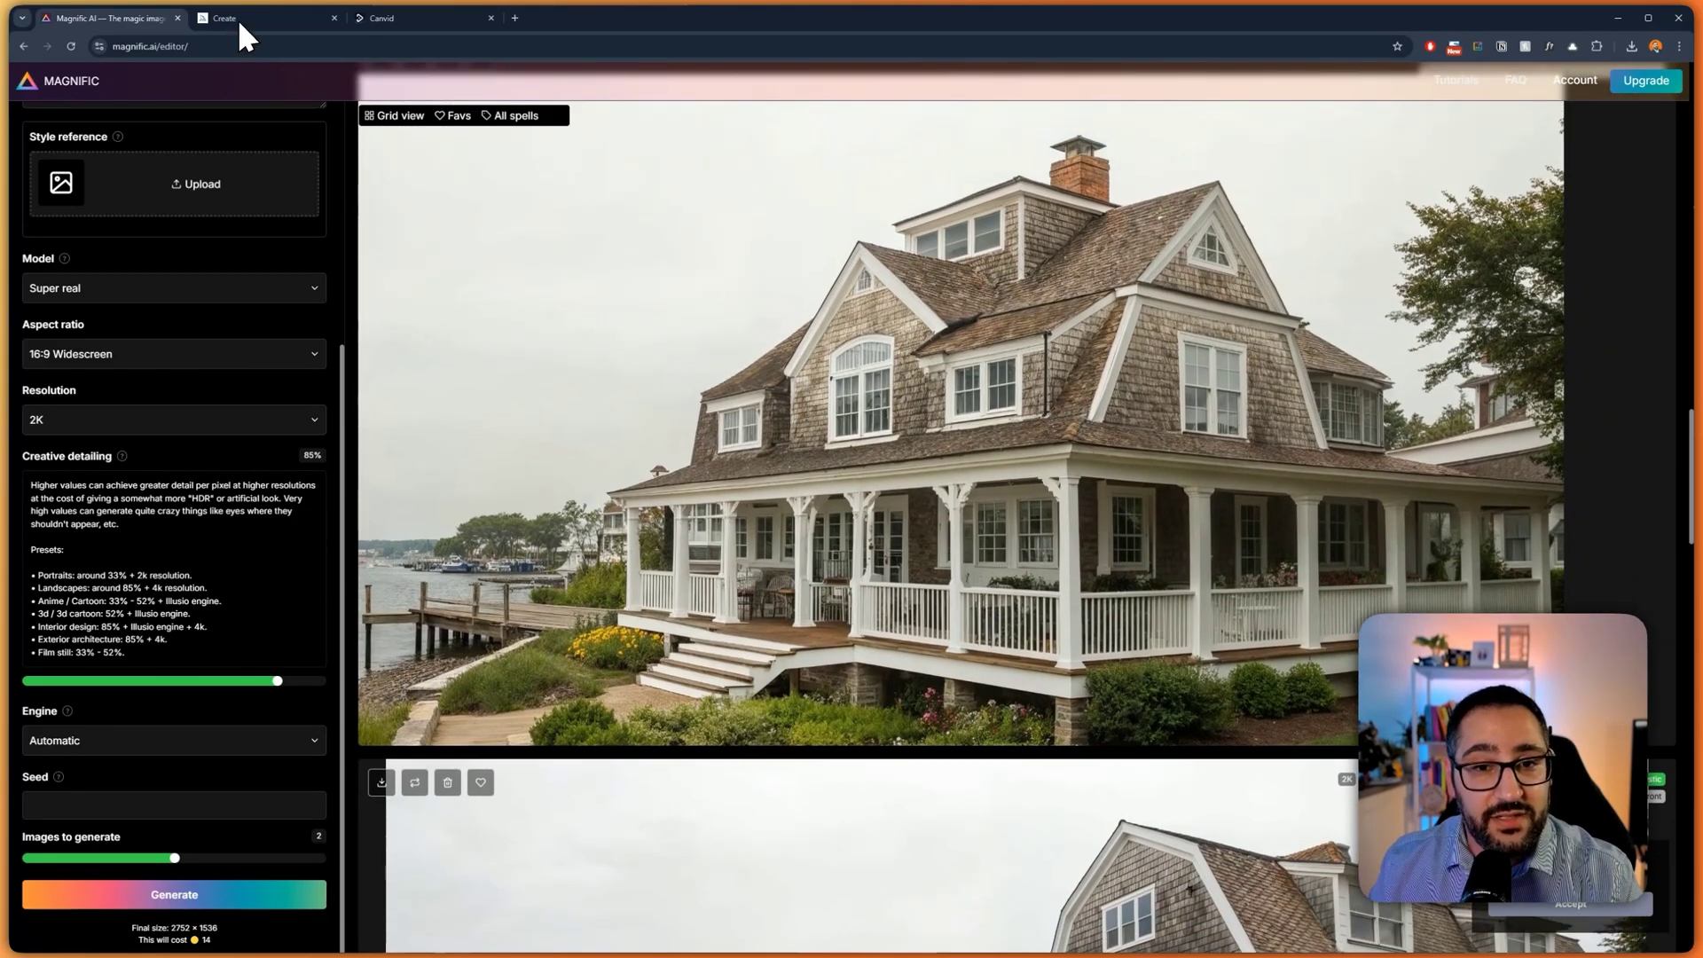
left_click(238, 19)
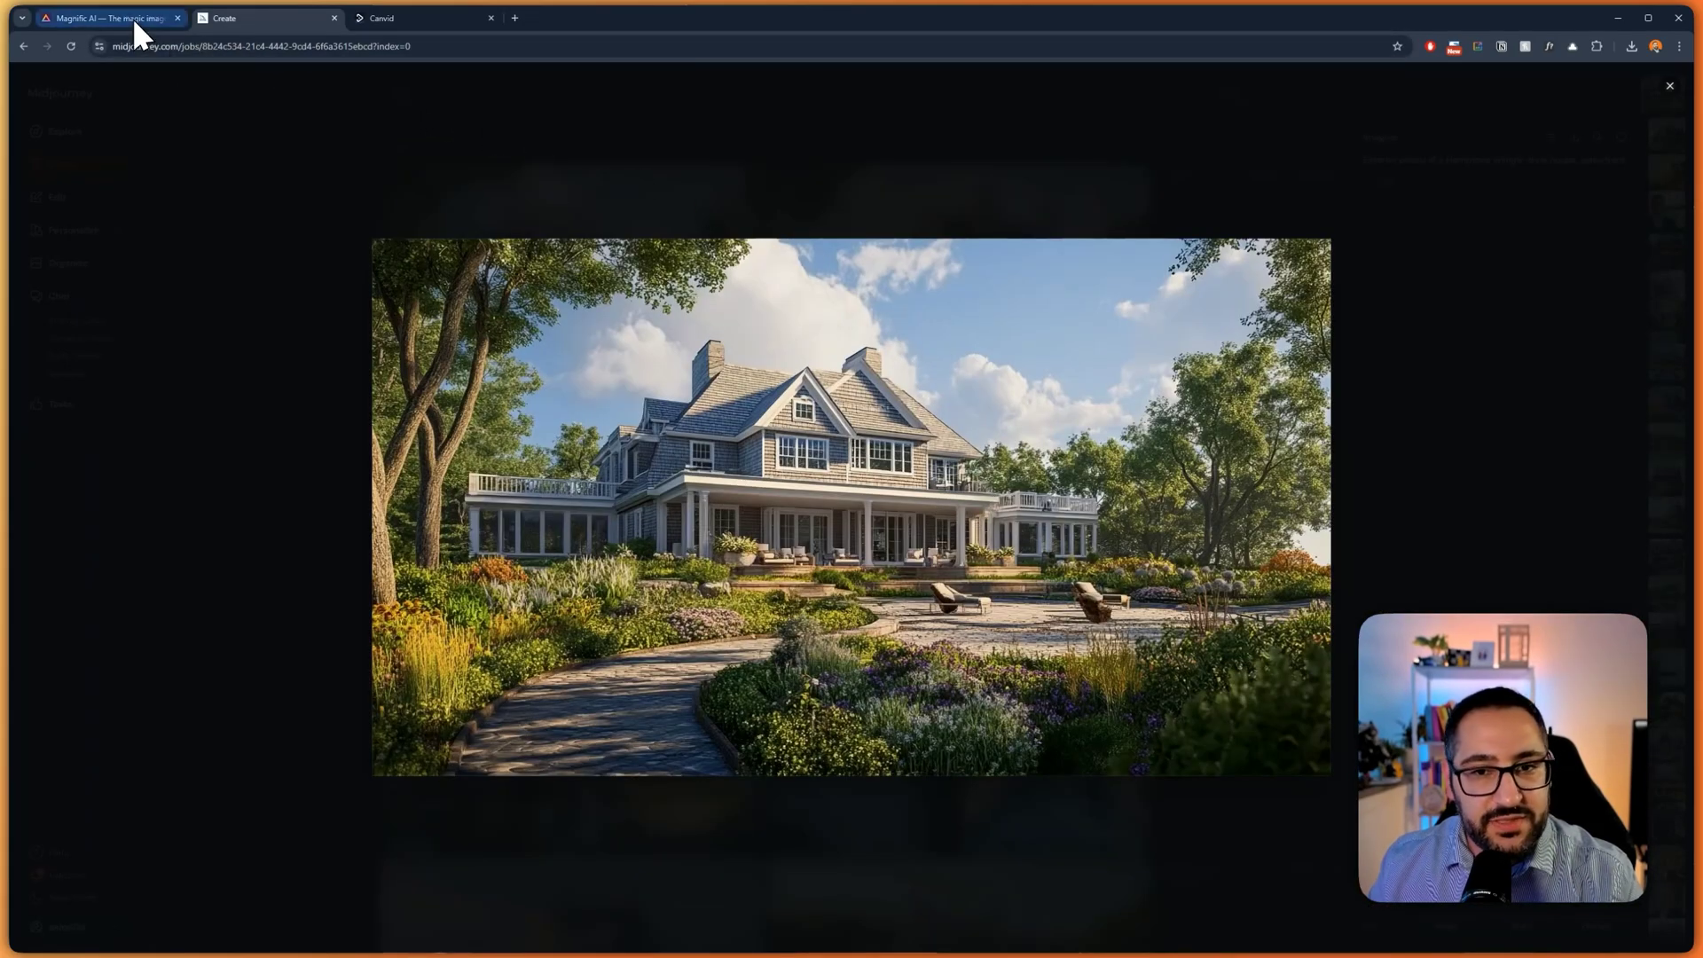
left_click(129, 18)
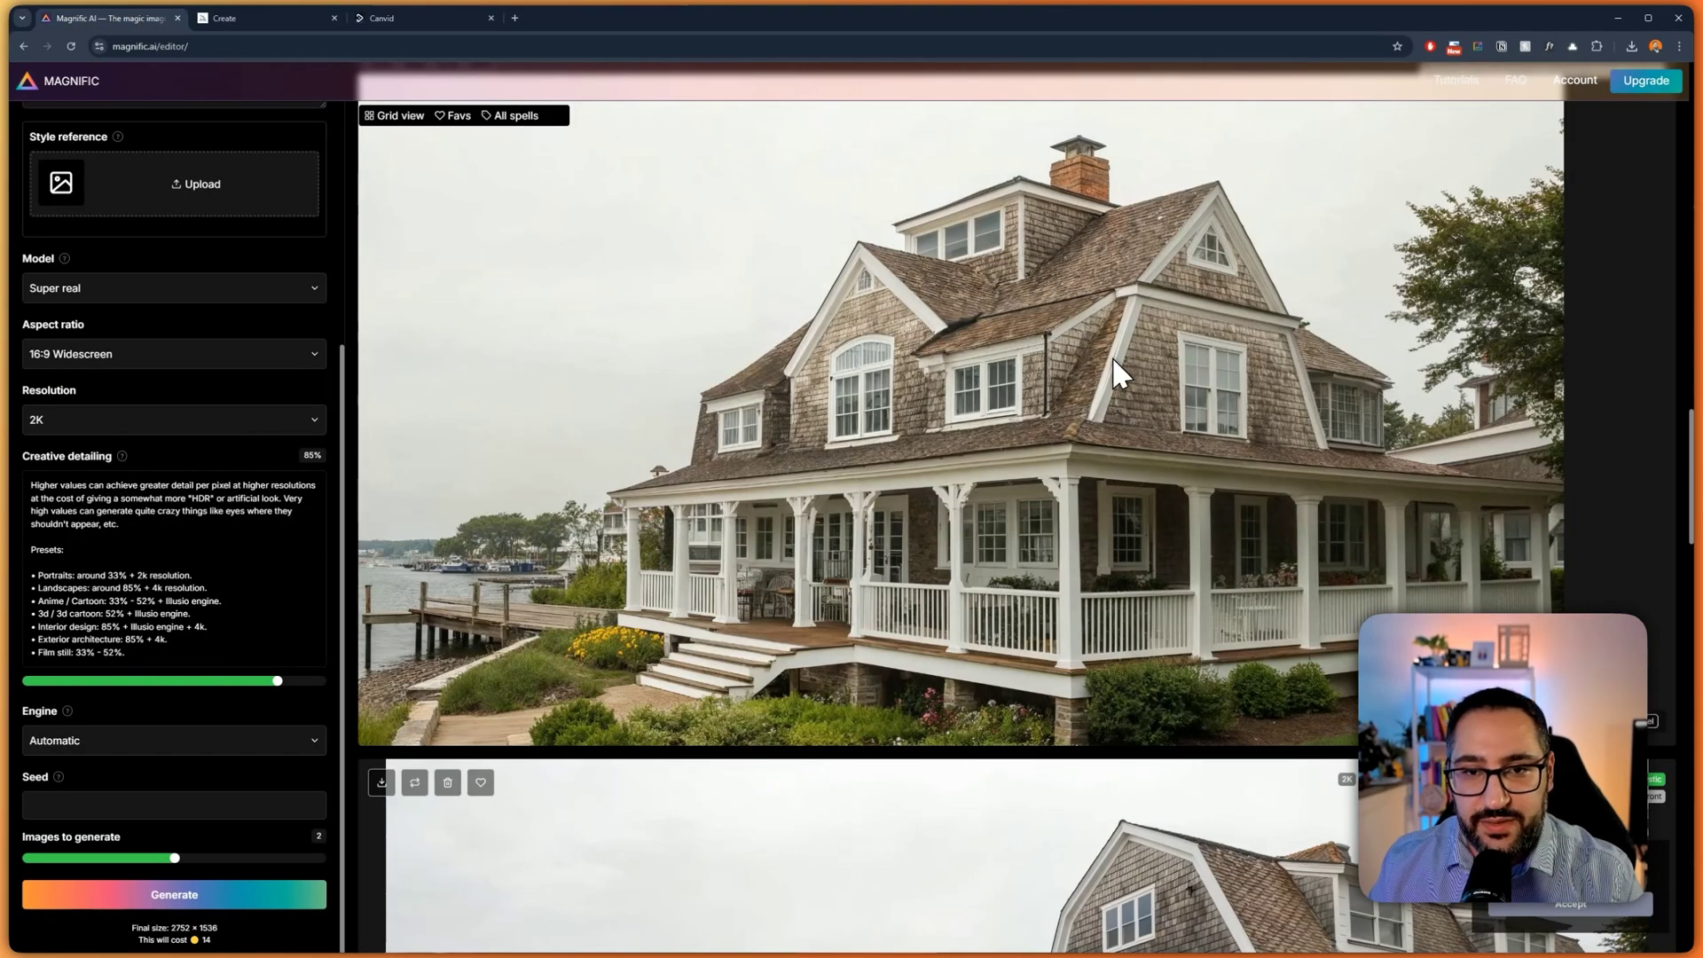
scroll(1311, 496, "up", 8)
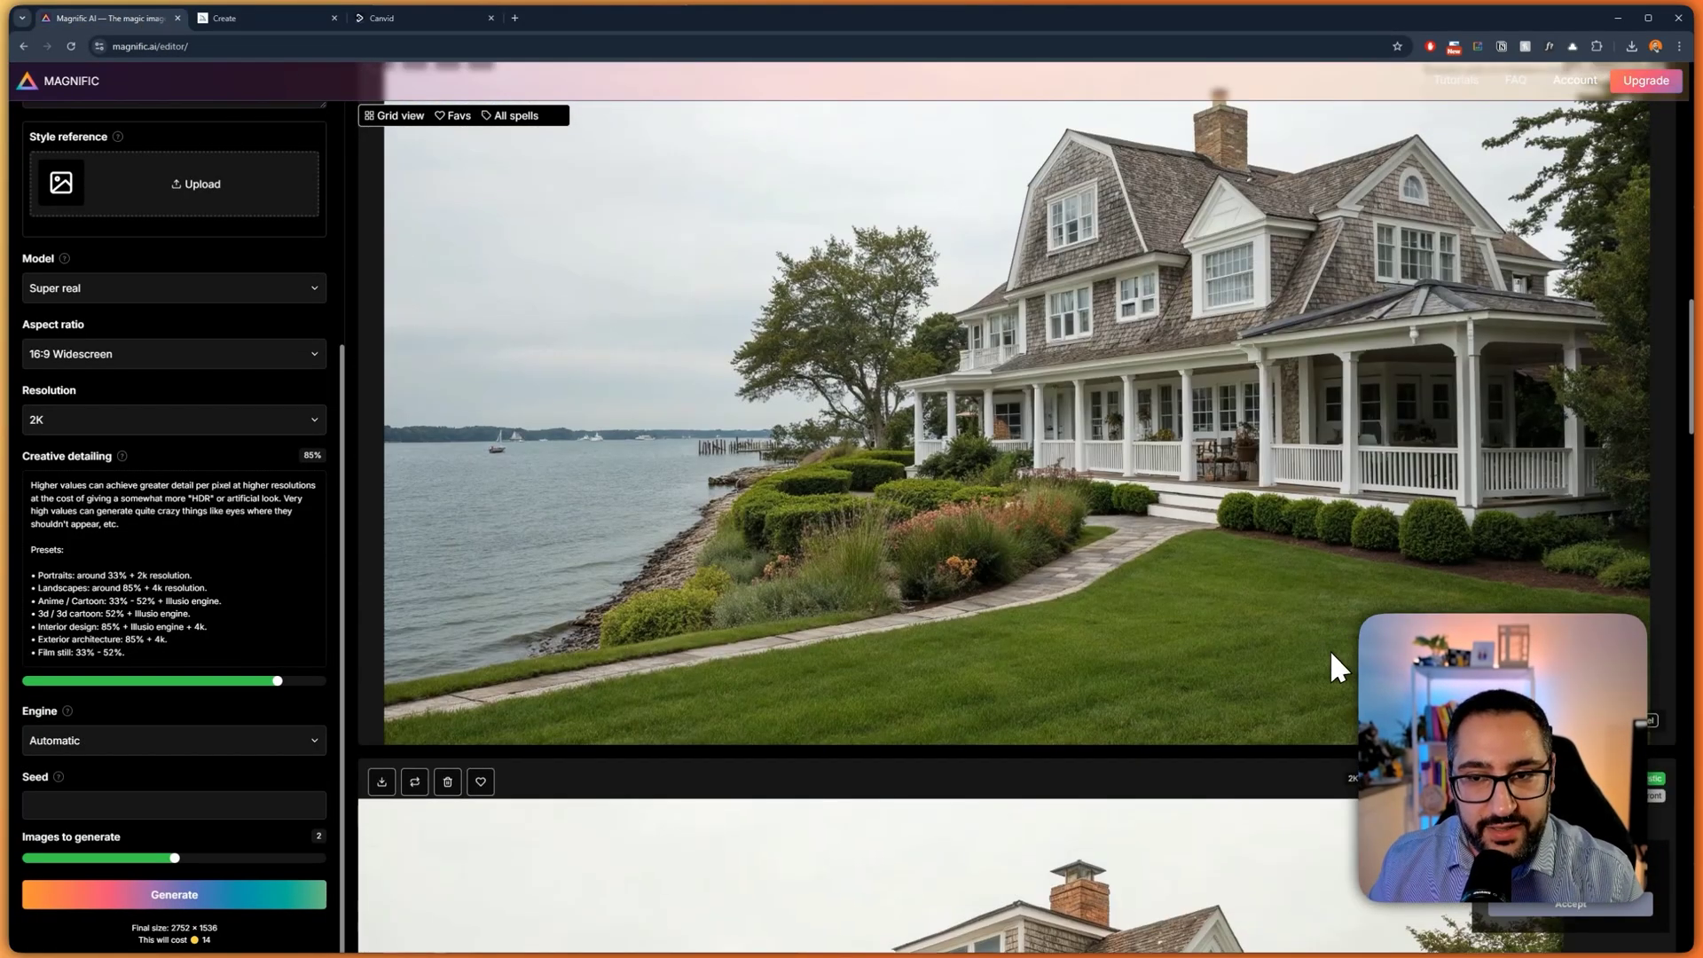
scroll(1306, 692, "up", 1)
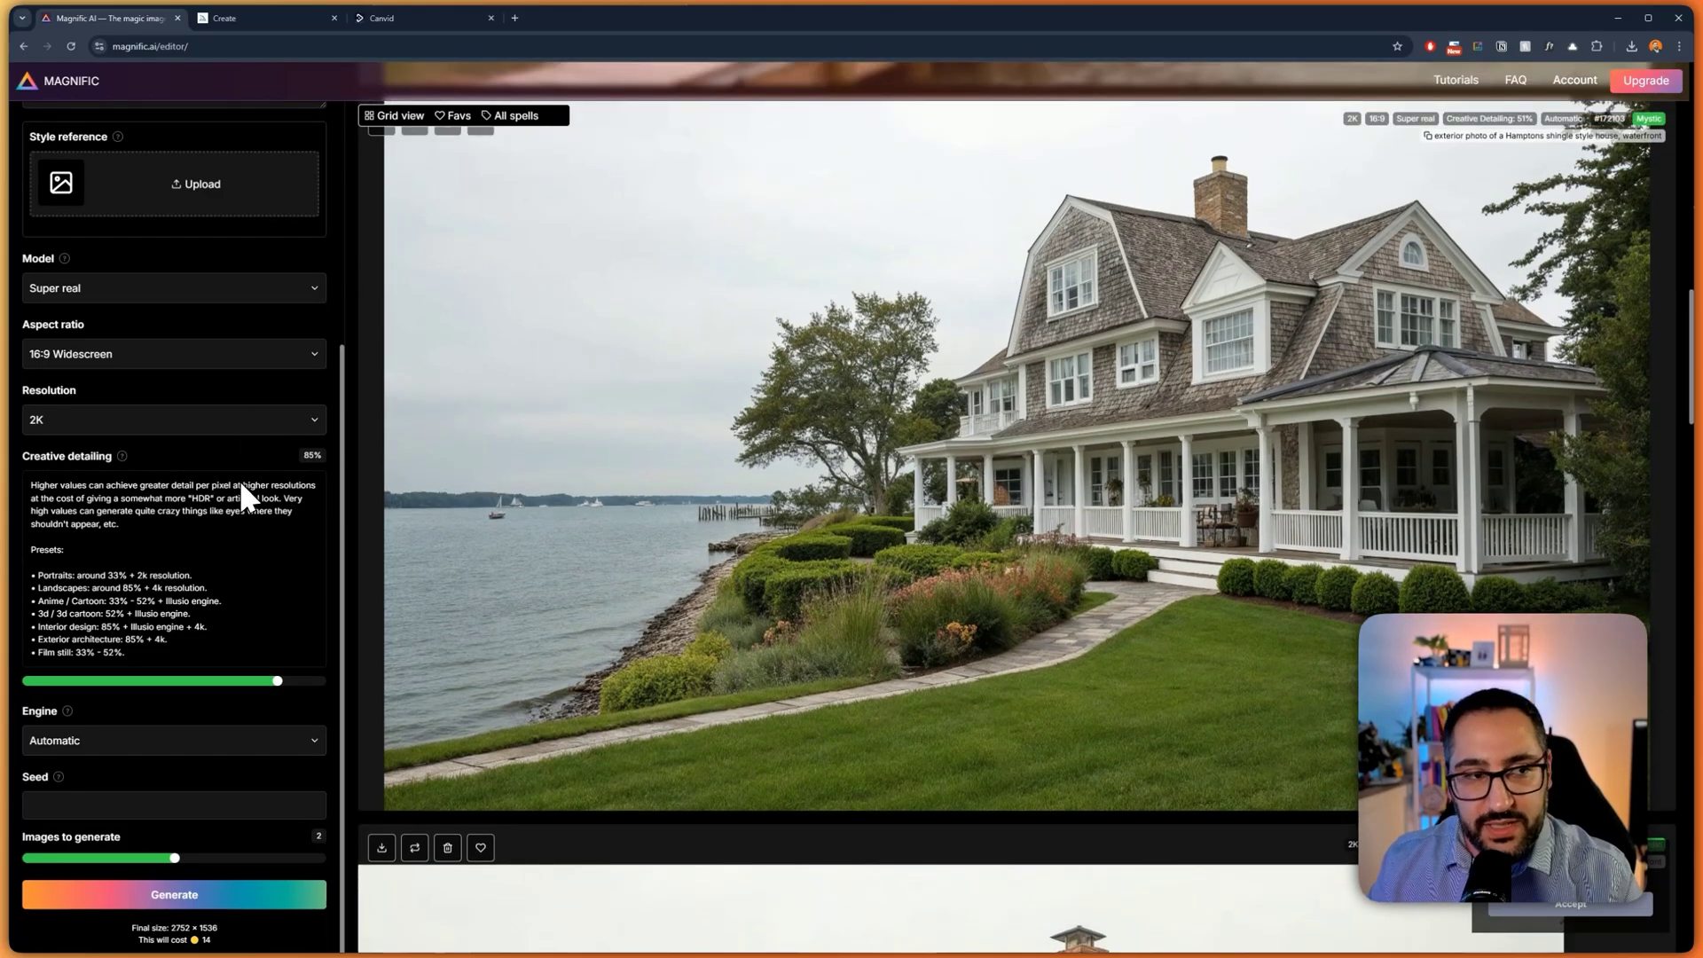
scroll(235, 461, "up", 4)
scroll(908, 513, "up", 2)
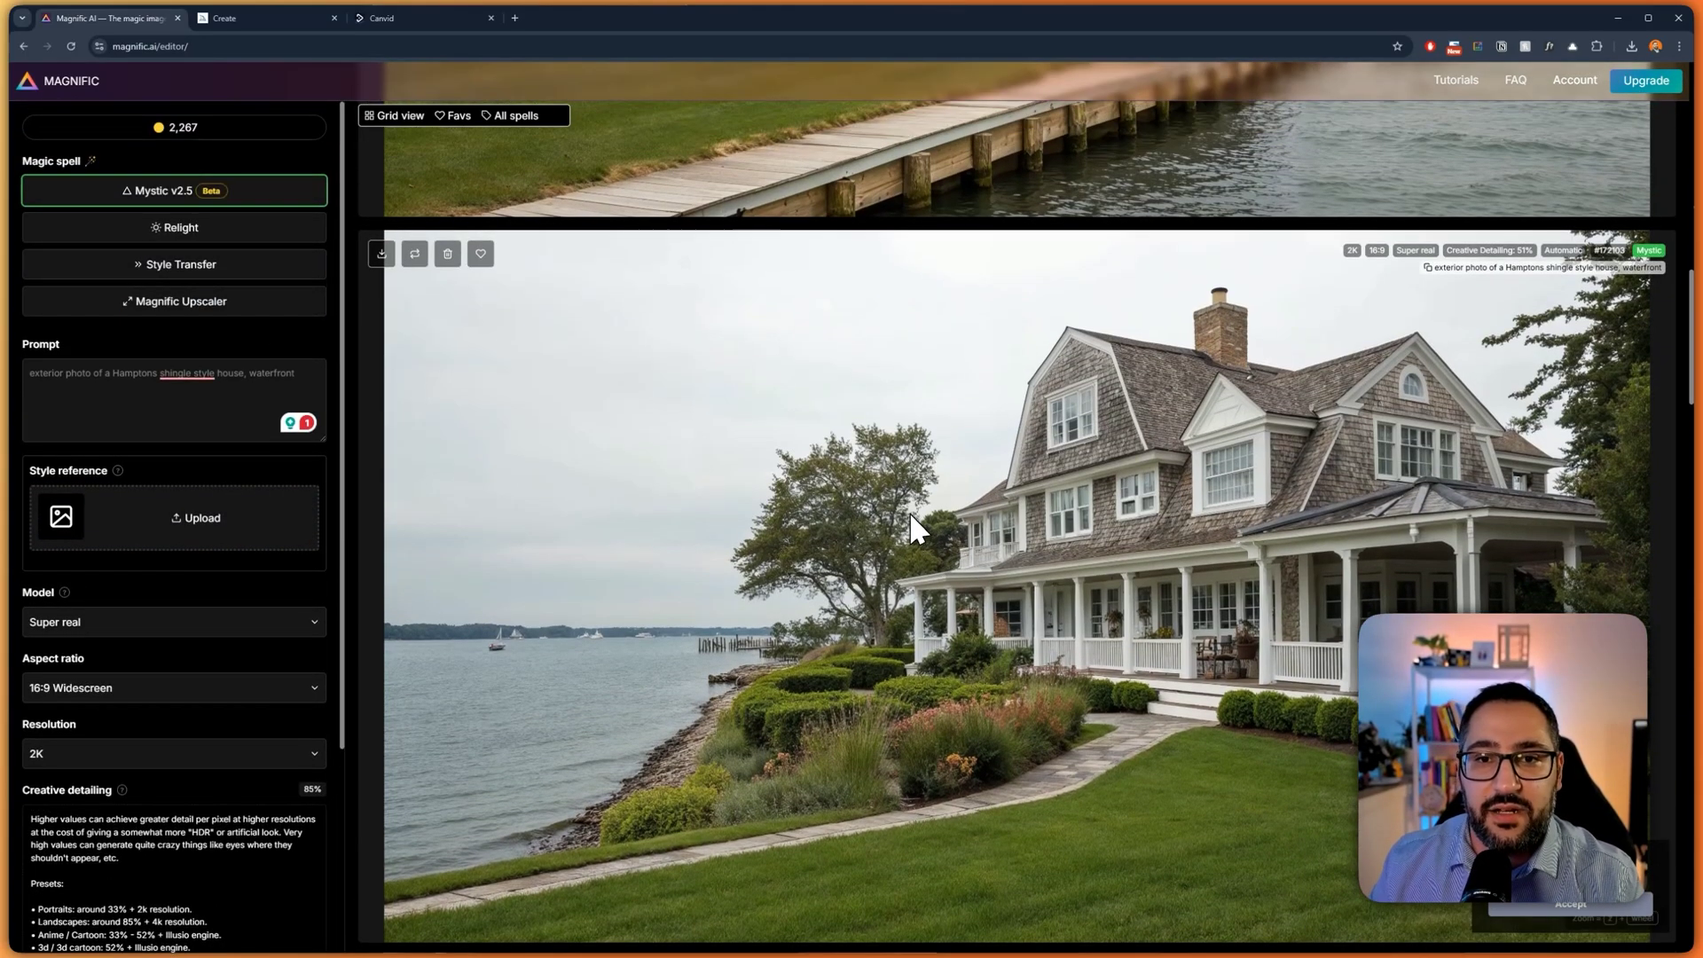
scroll(908, 512, "up", 6)
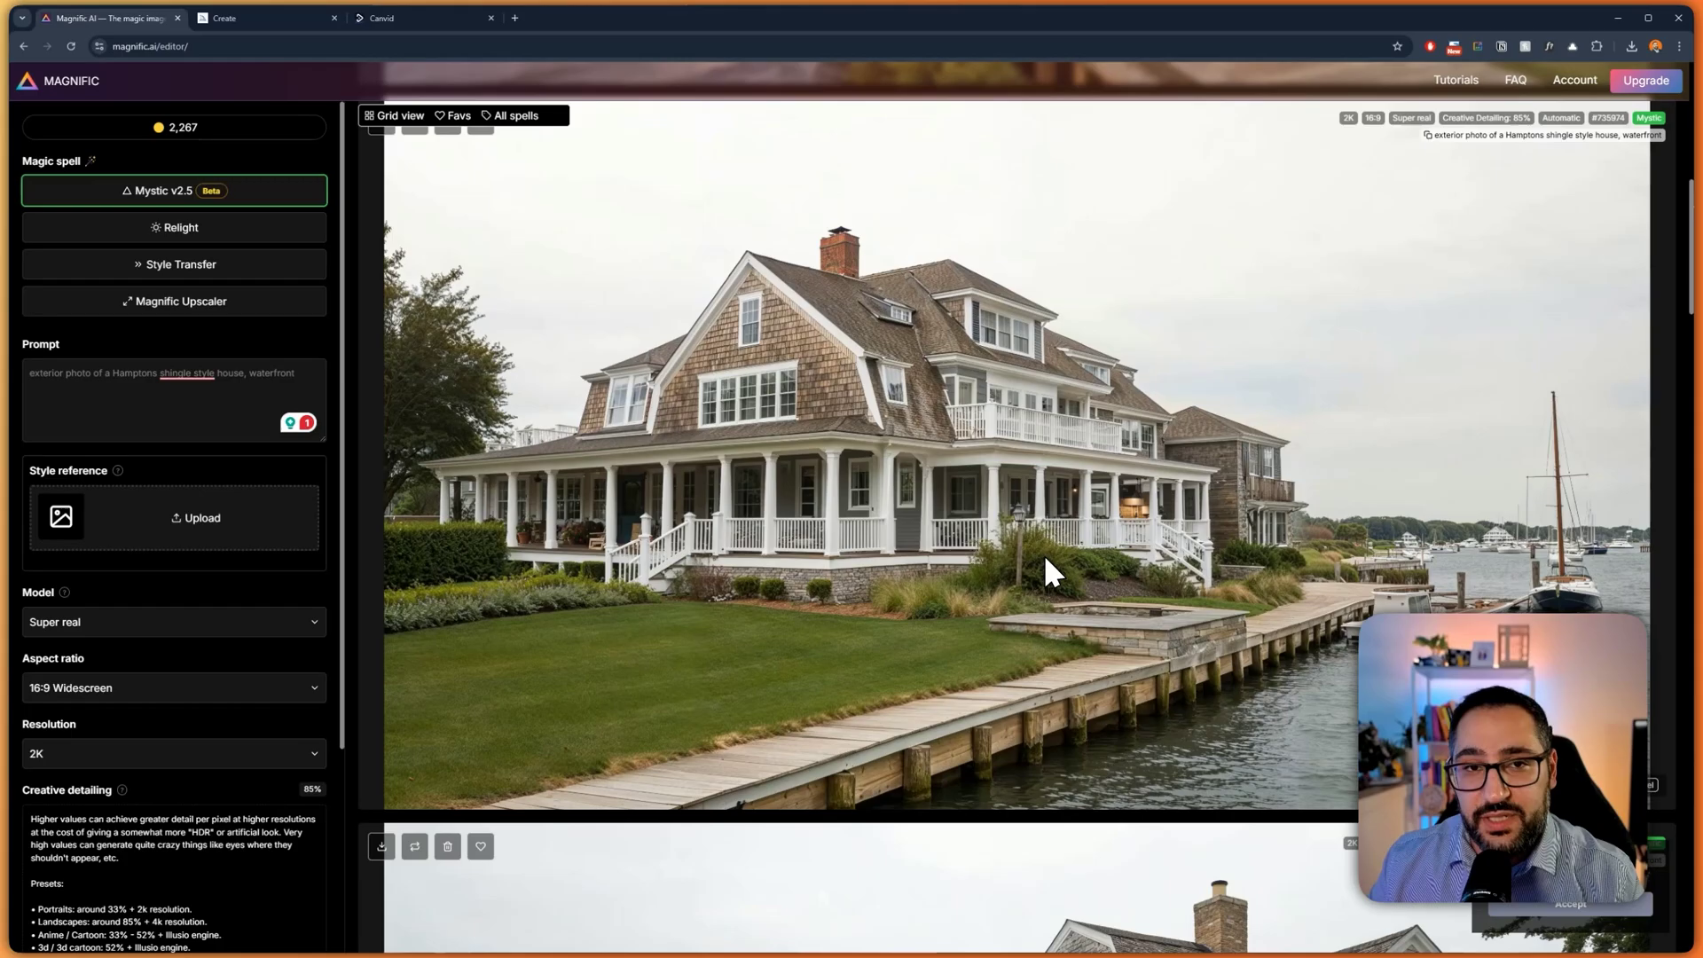
scroll(1035, 563, "down", 5)
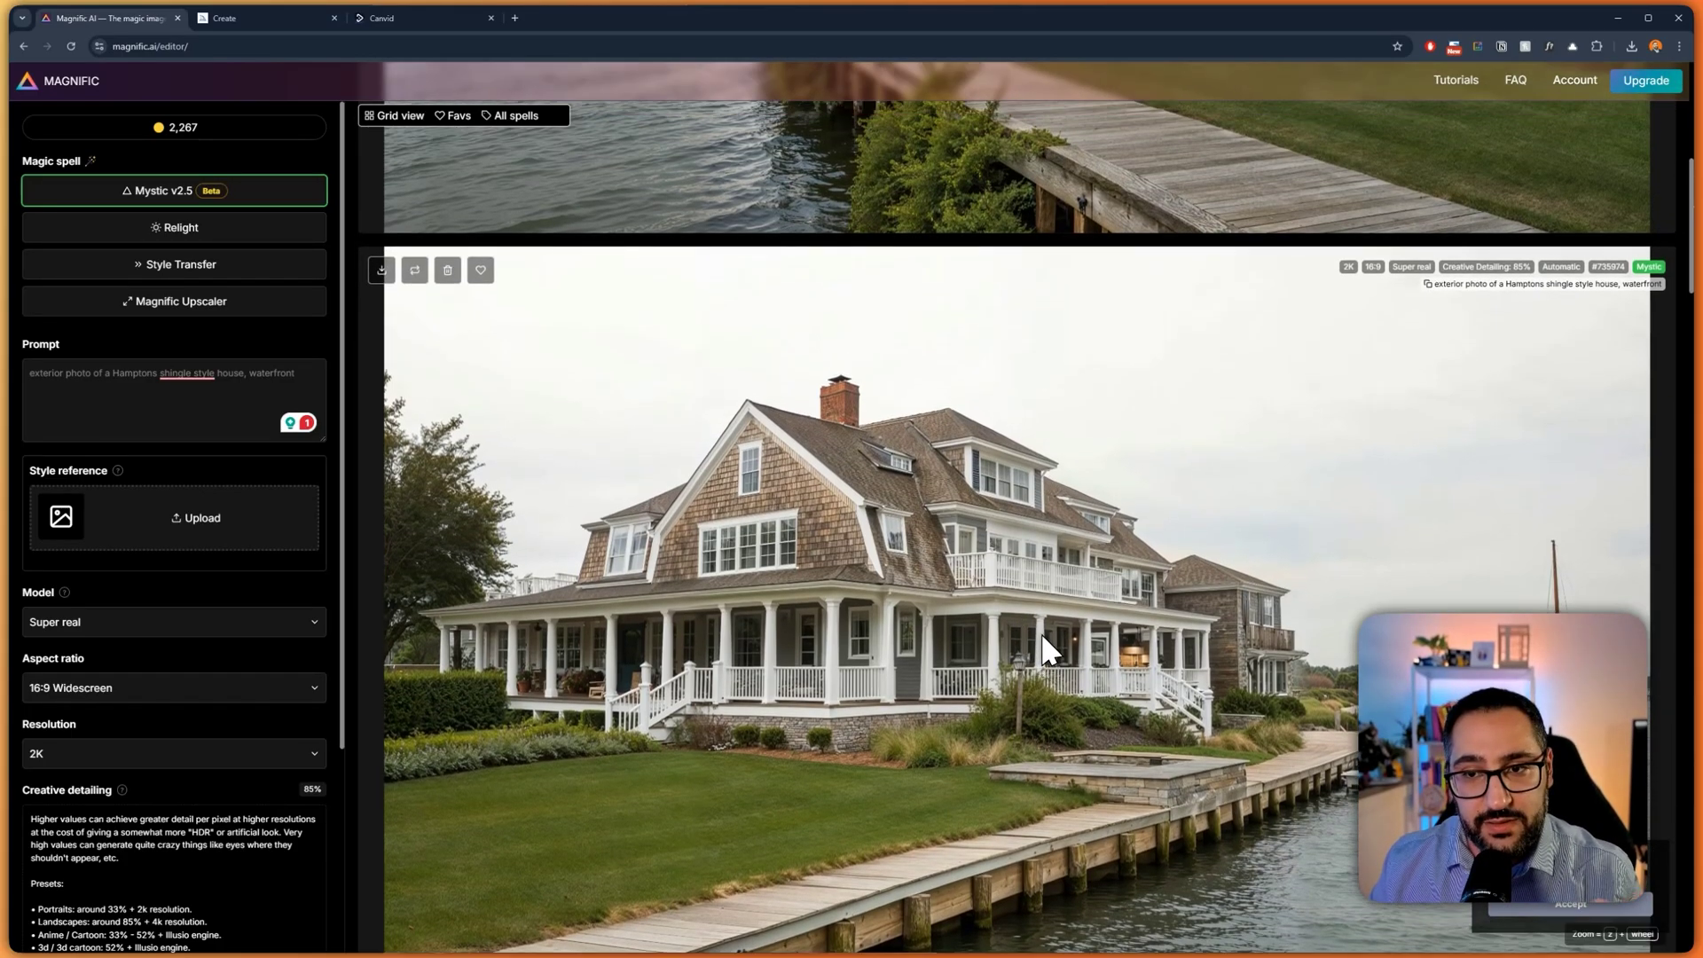
scroll(1041, 631, "up", 6)
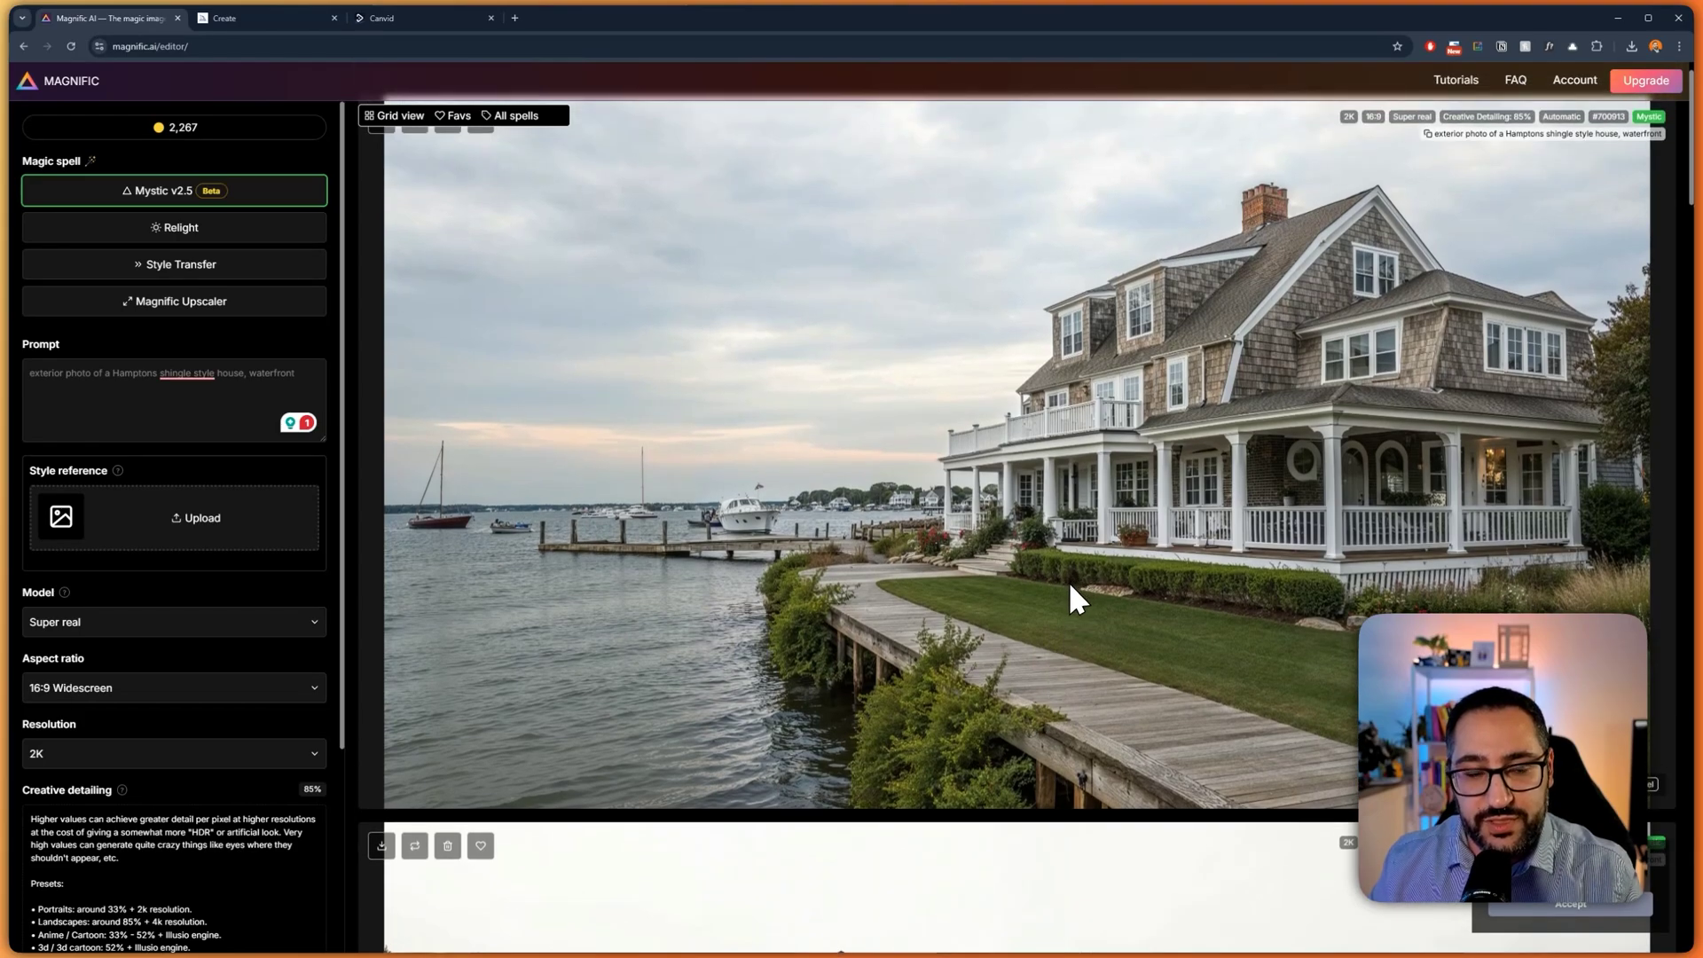
scroll(1051, 593, "up", 1)
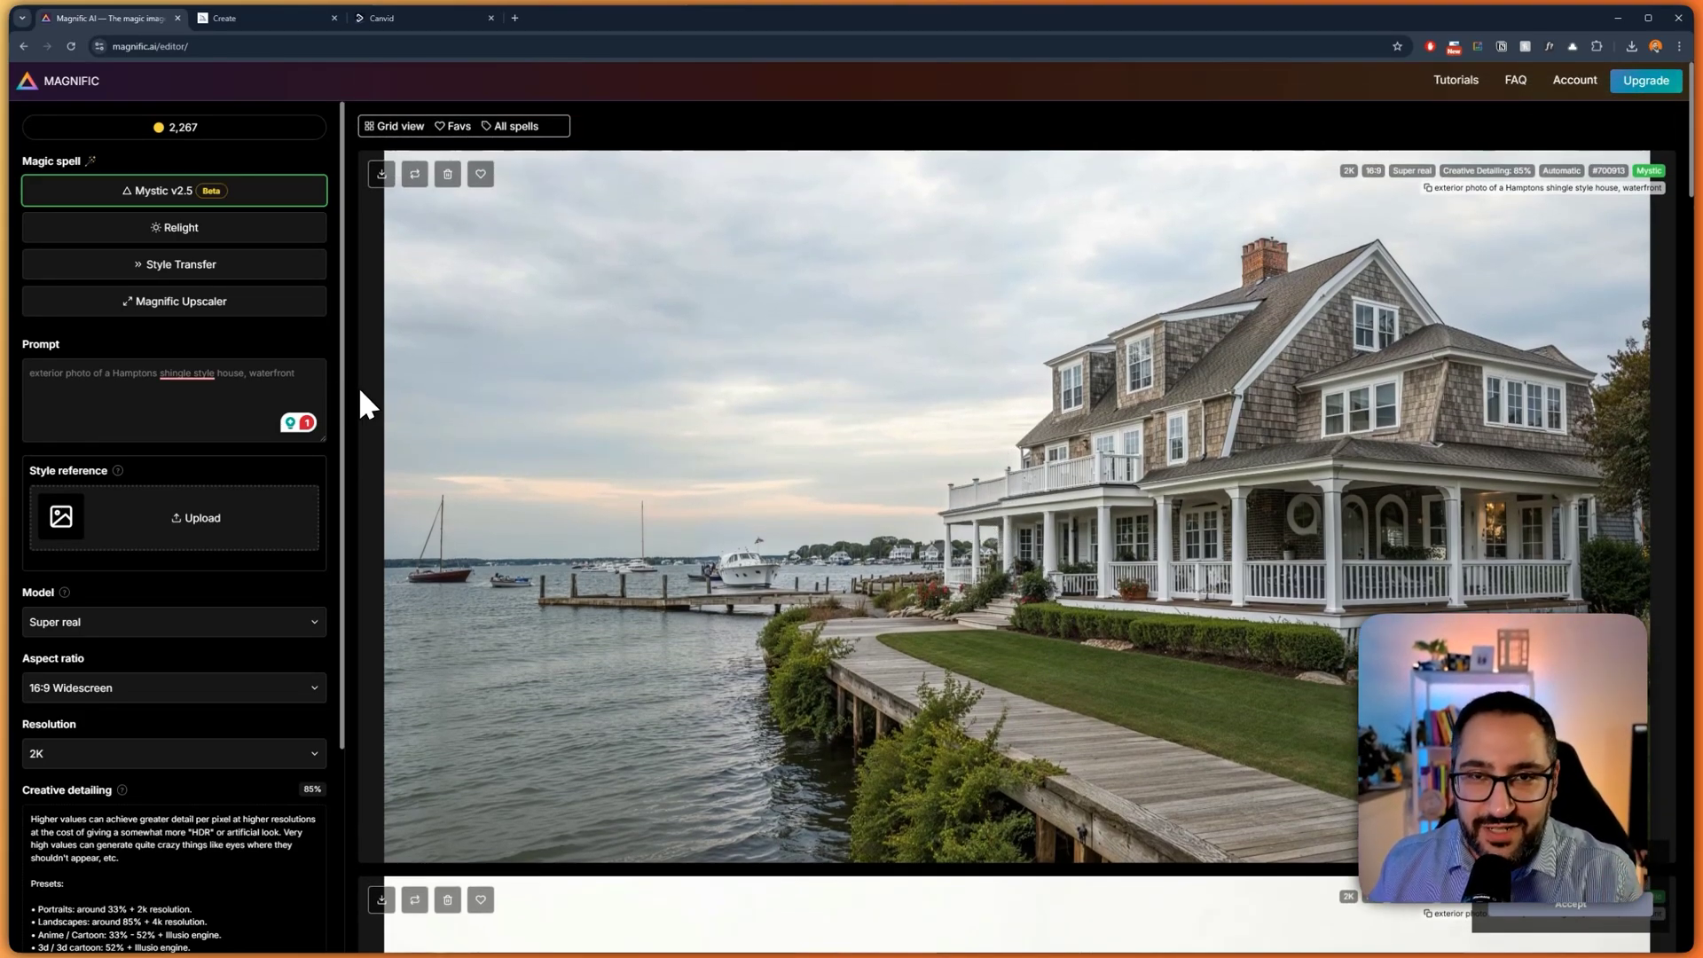
Upload the Fiery Rose image as style reference and expand its Adherence and HDR settings.
left_click(234, 514)
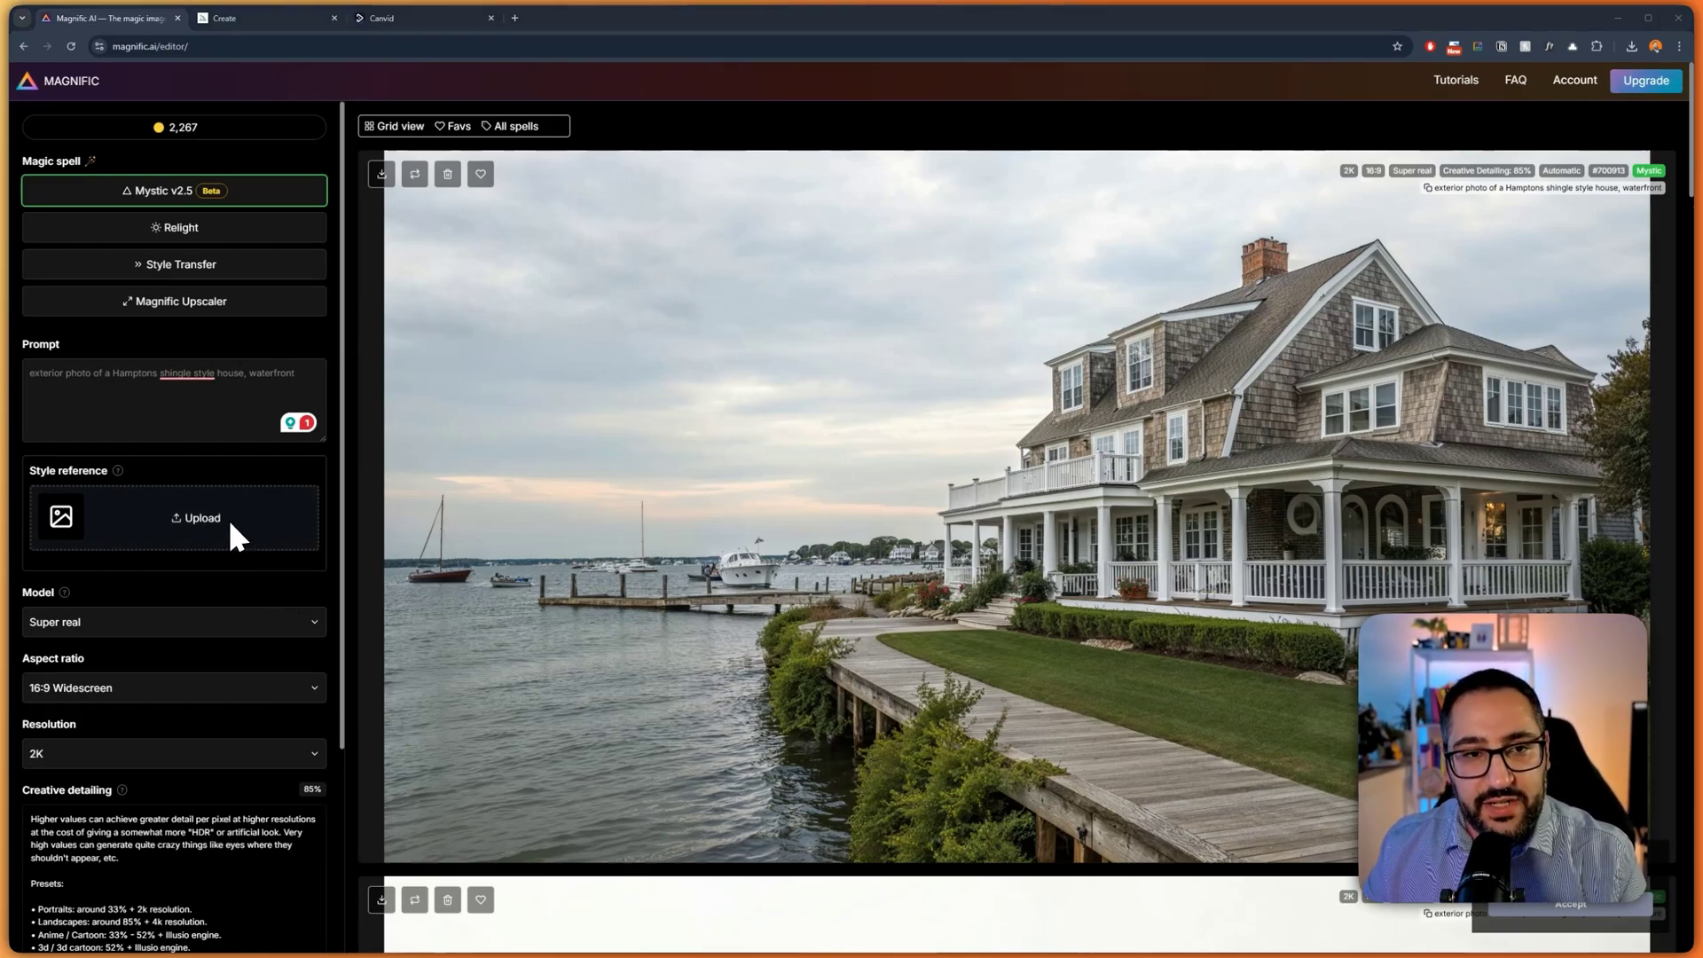
double_click(416, 324)
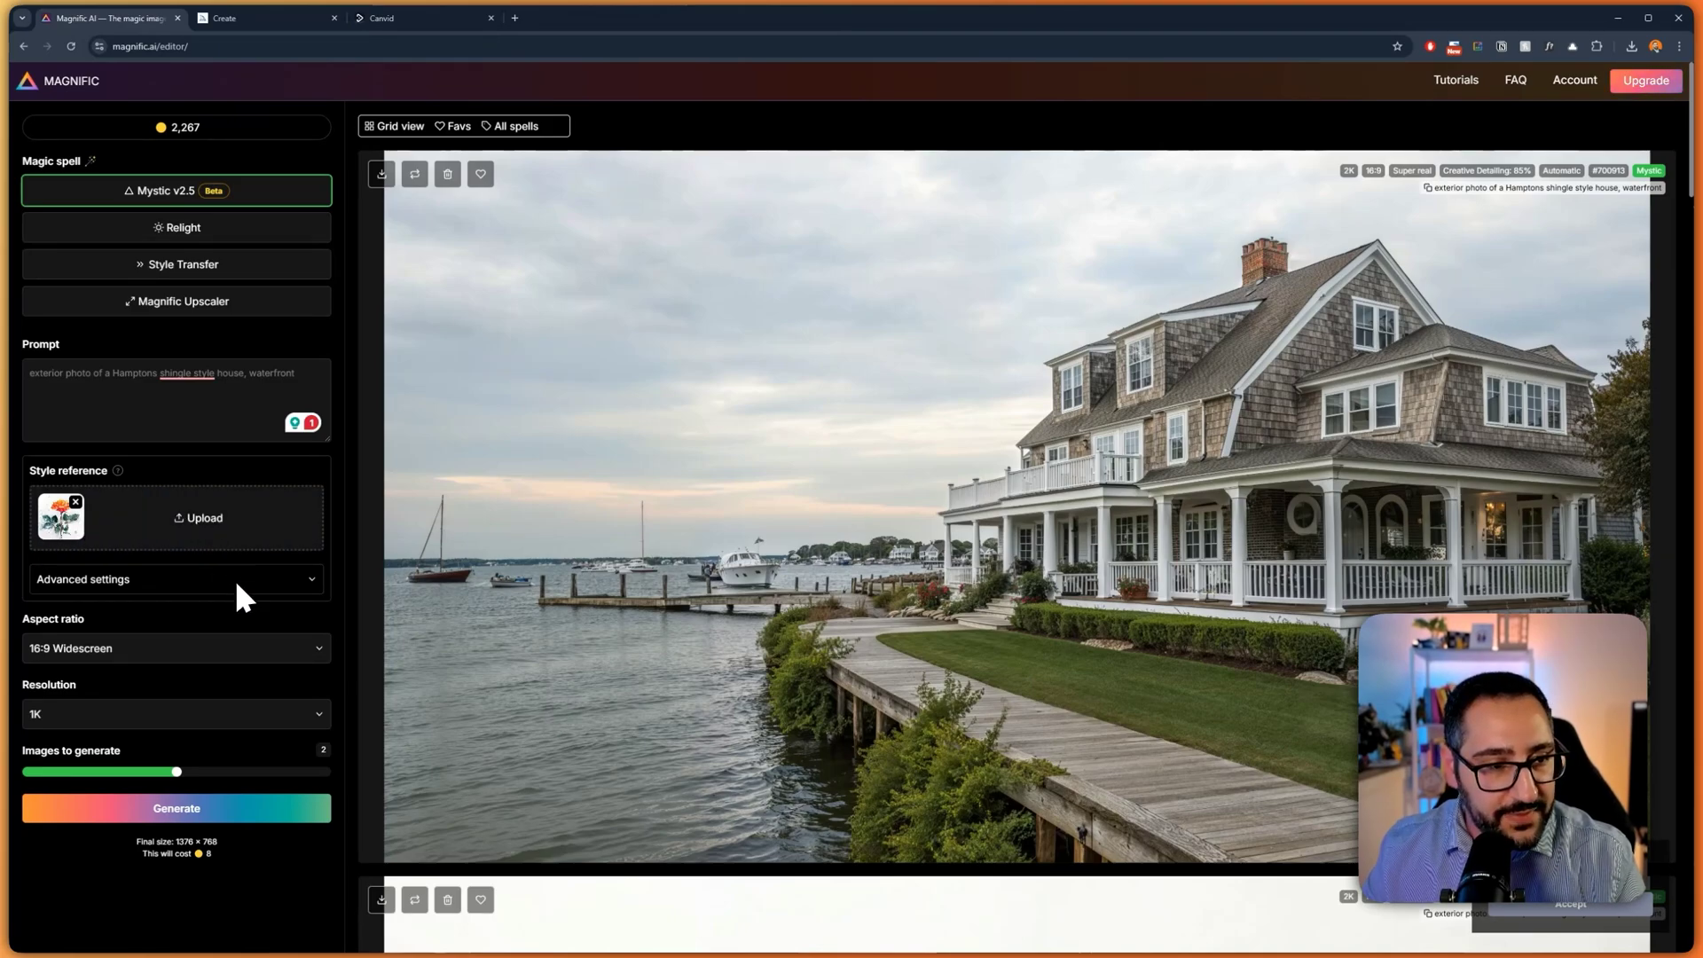
left_click(294, 587)
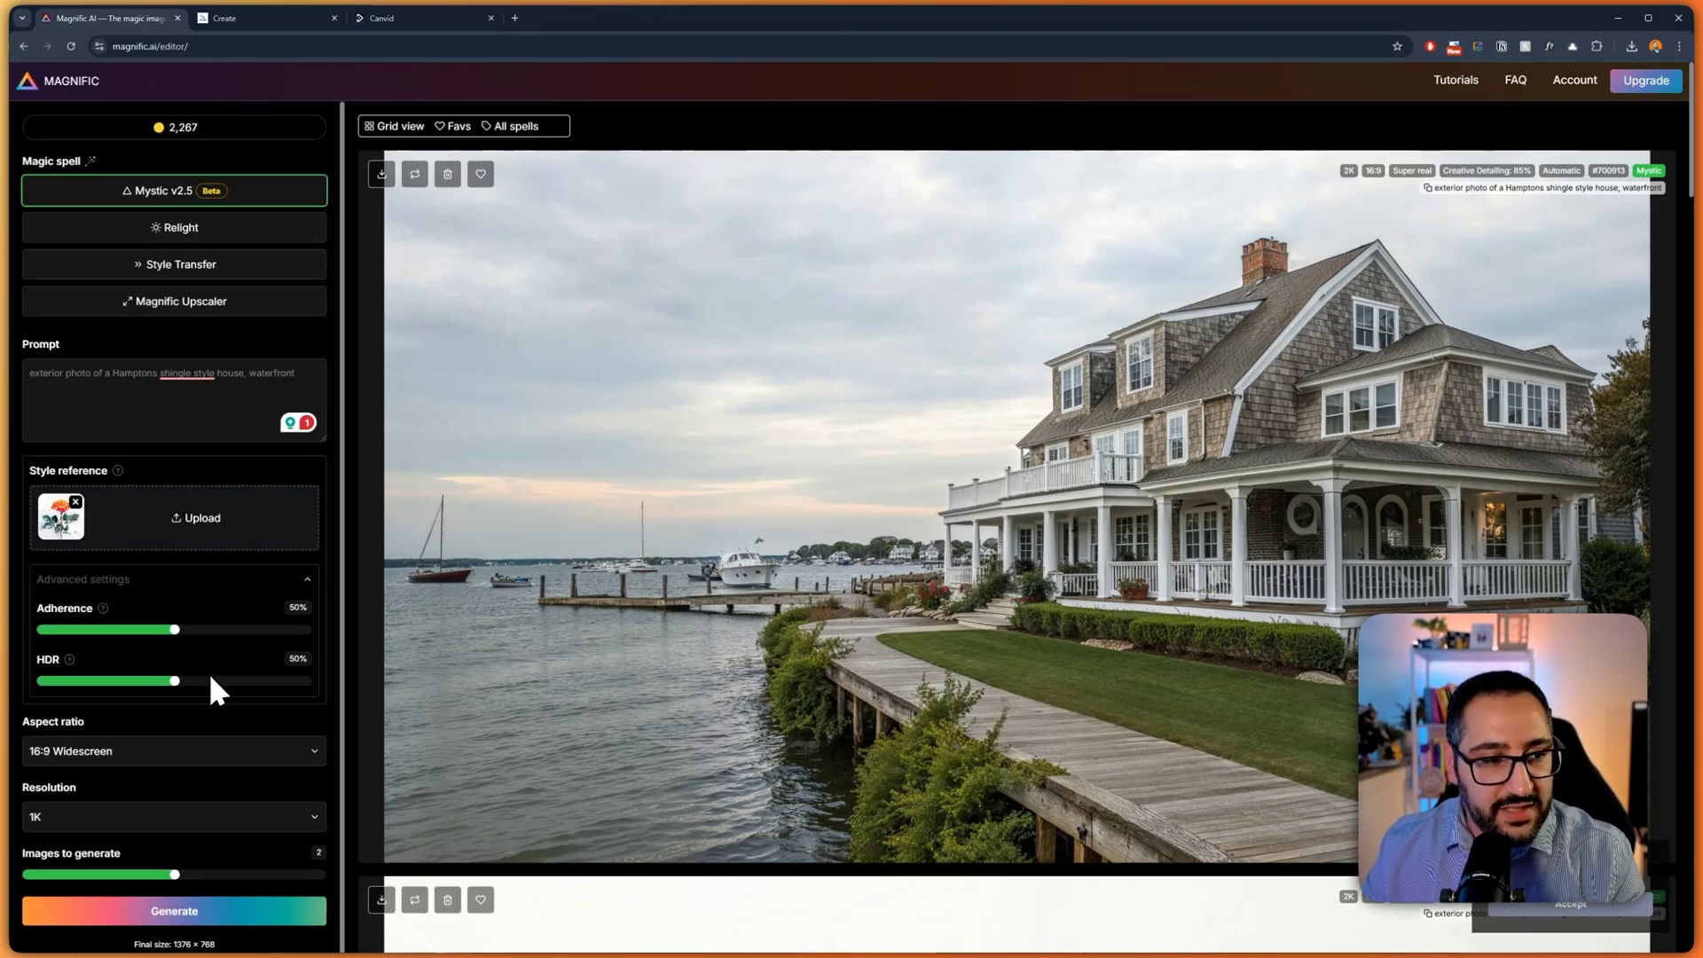
mouse_move(104, 608)
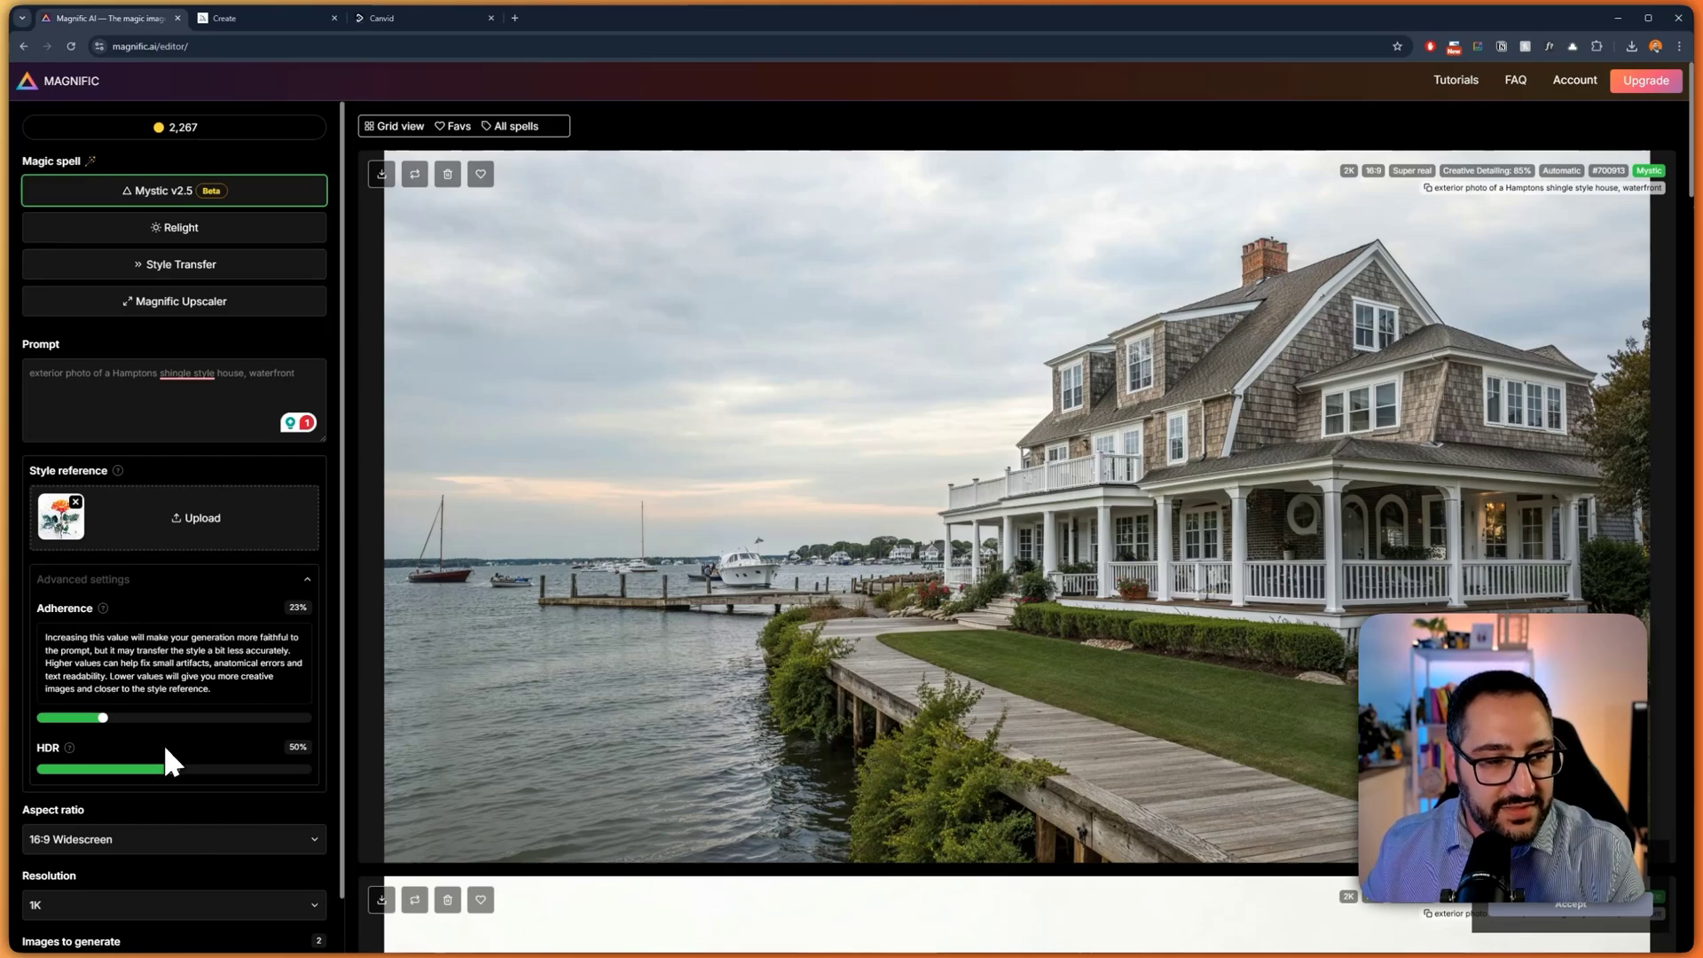
Raise style adherence to 81% and generate two more images.
scroll(225, 694, "down", 3)
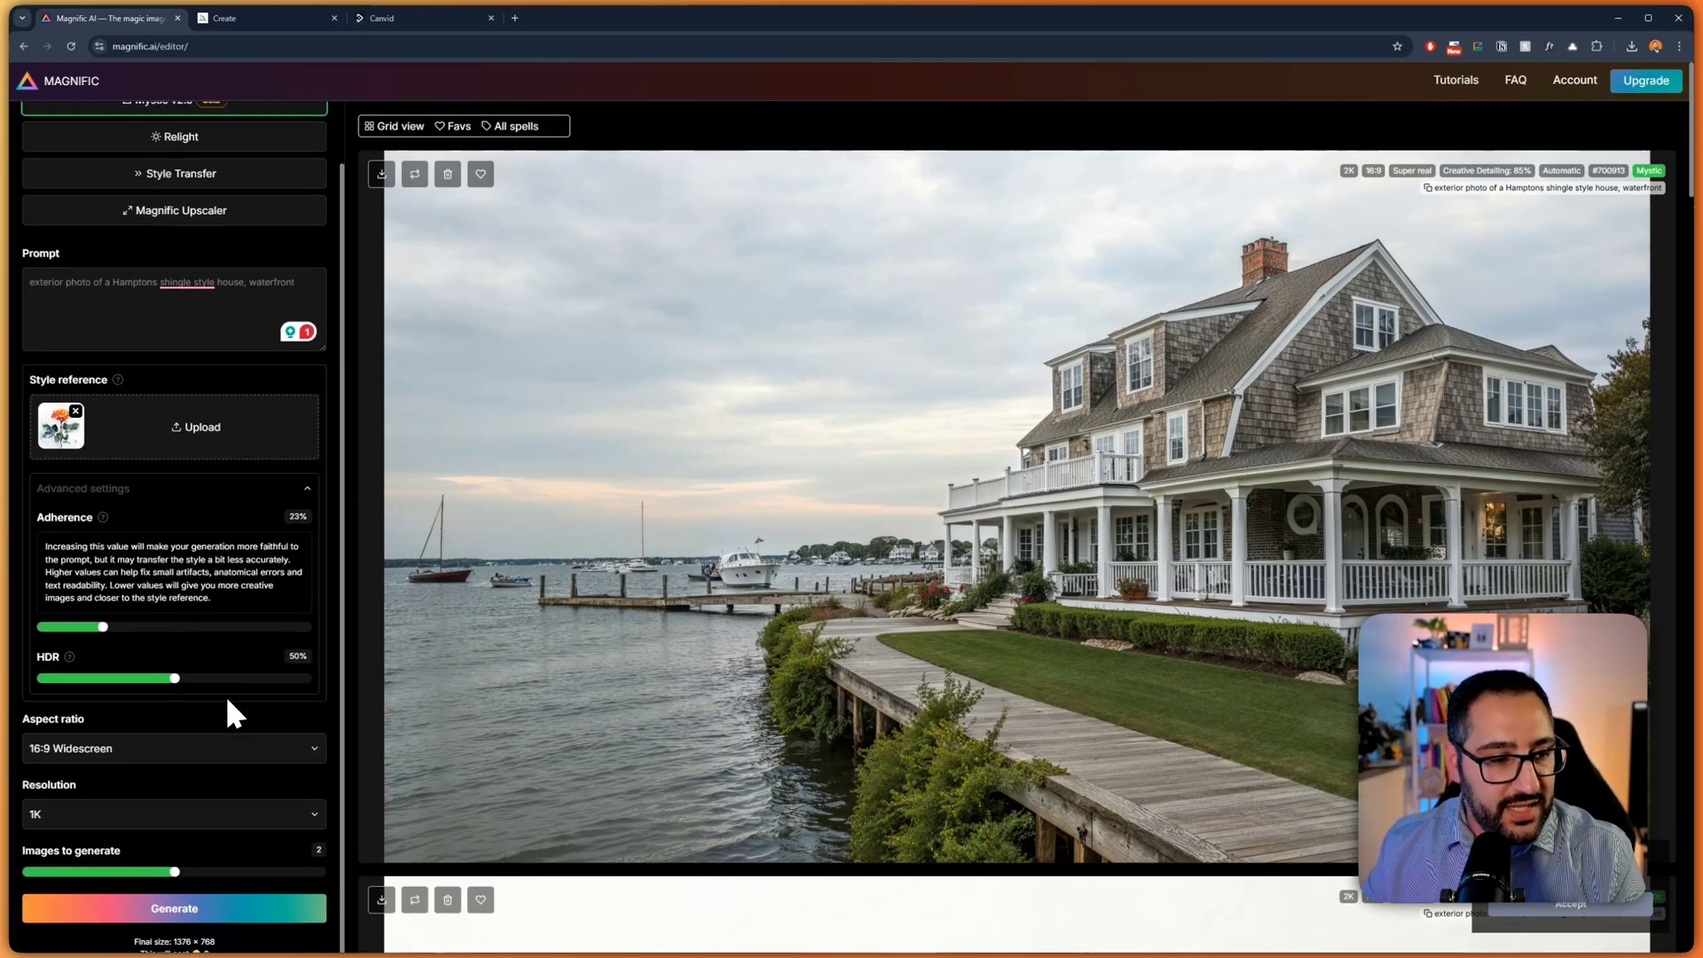
scroll(177, 781, "up", 2)
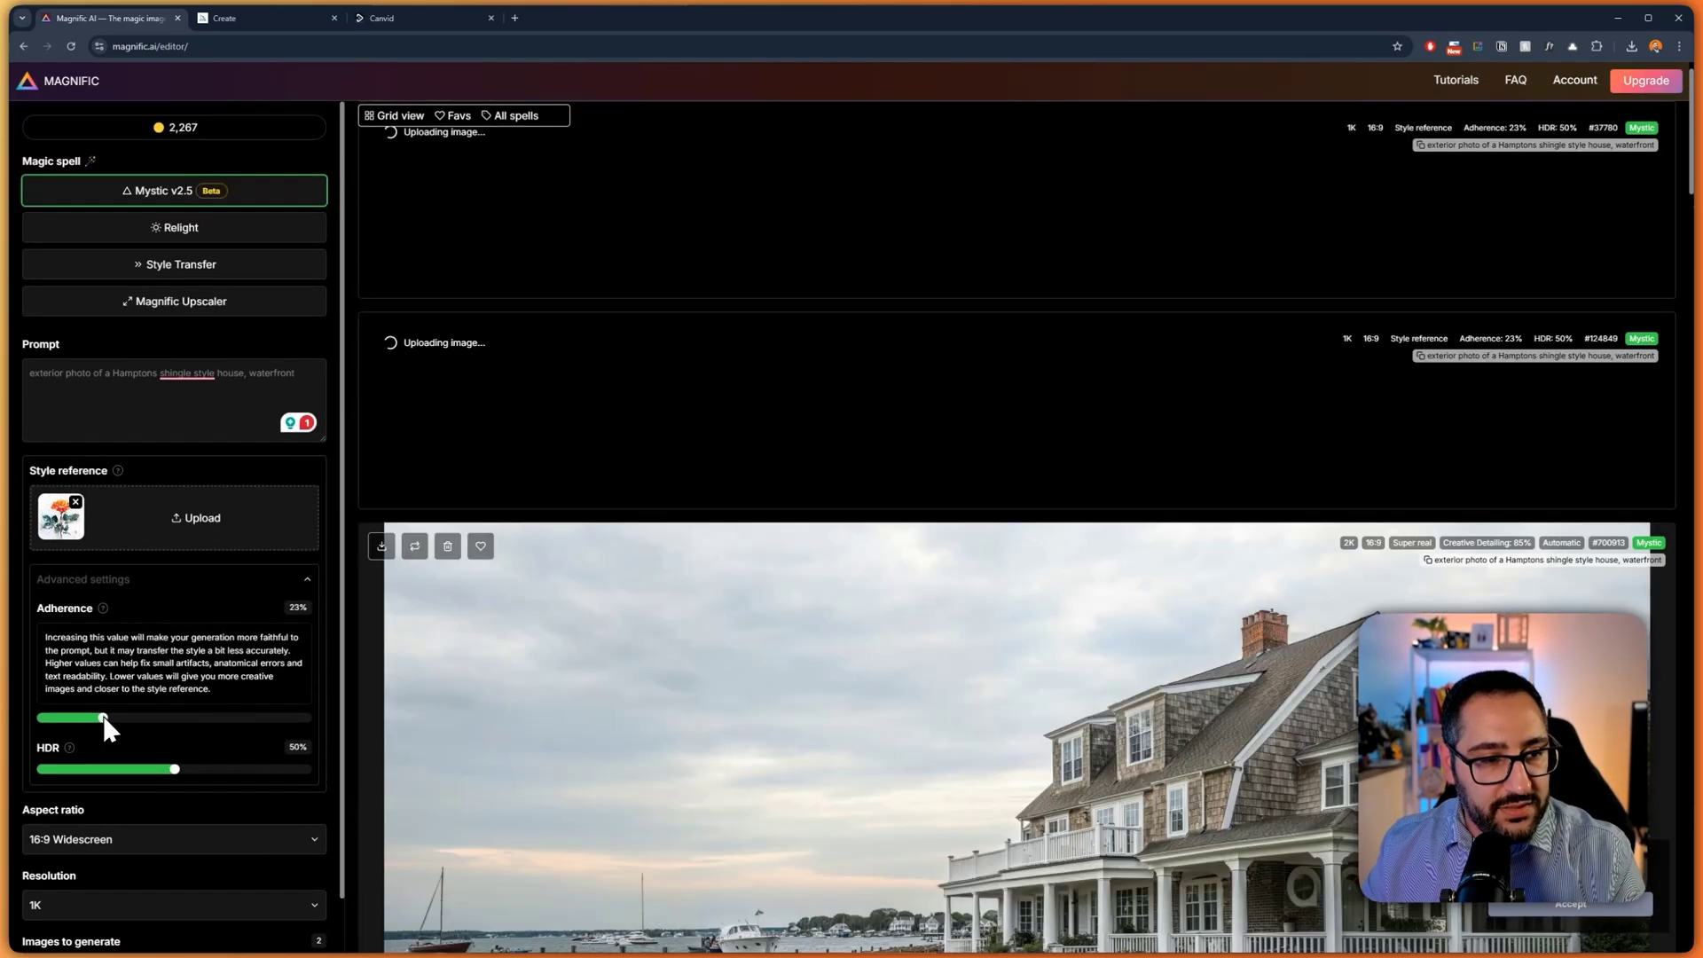
left_click_drag(103, 718, 256, 718)
scroll(239, 773, "down", 1)
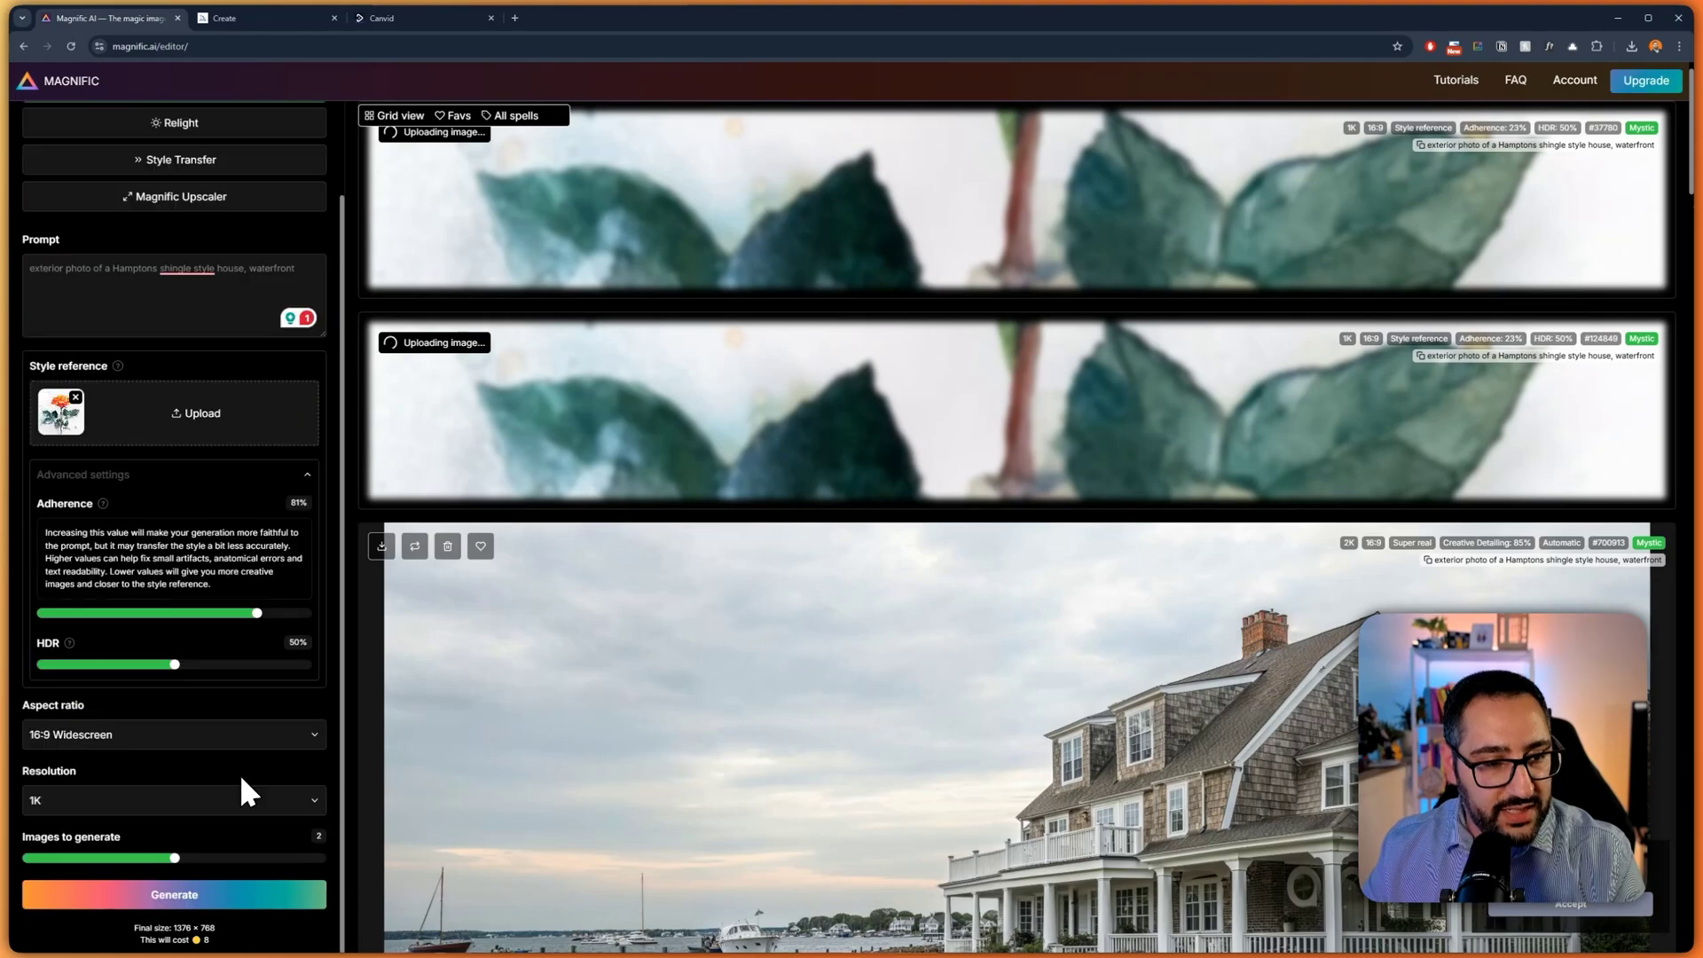
left_click(239, 891)
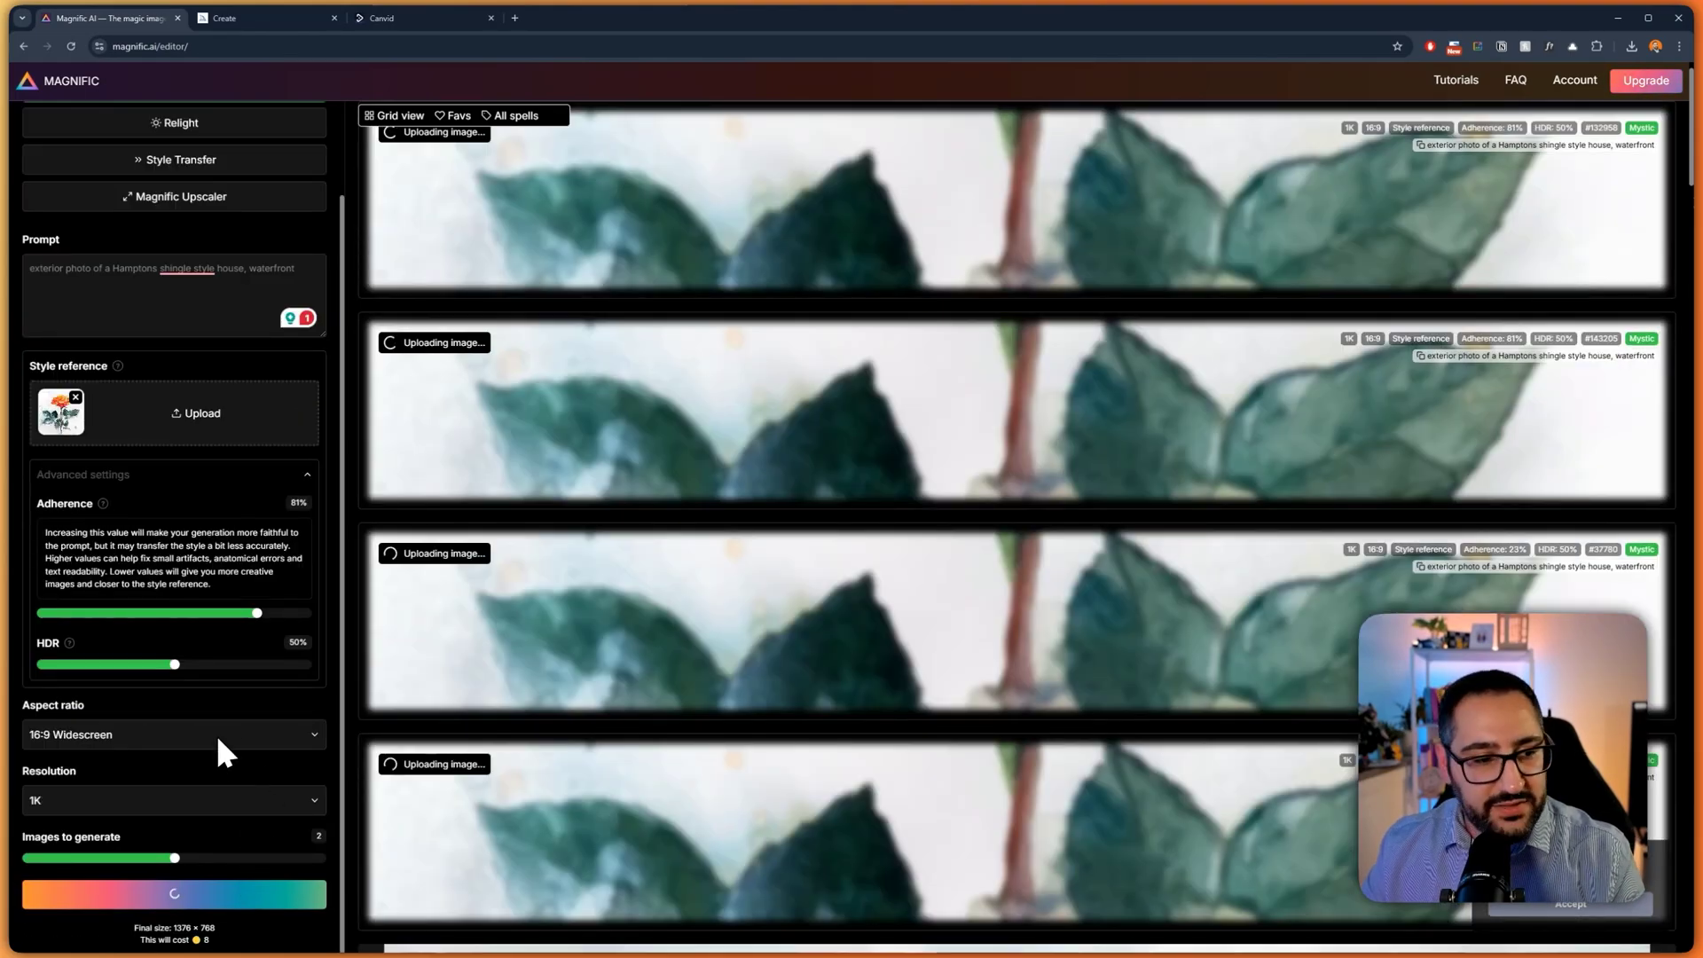
scroll(197, 785, "up", 1)
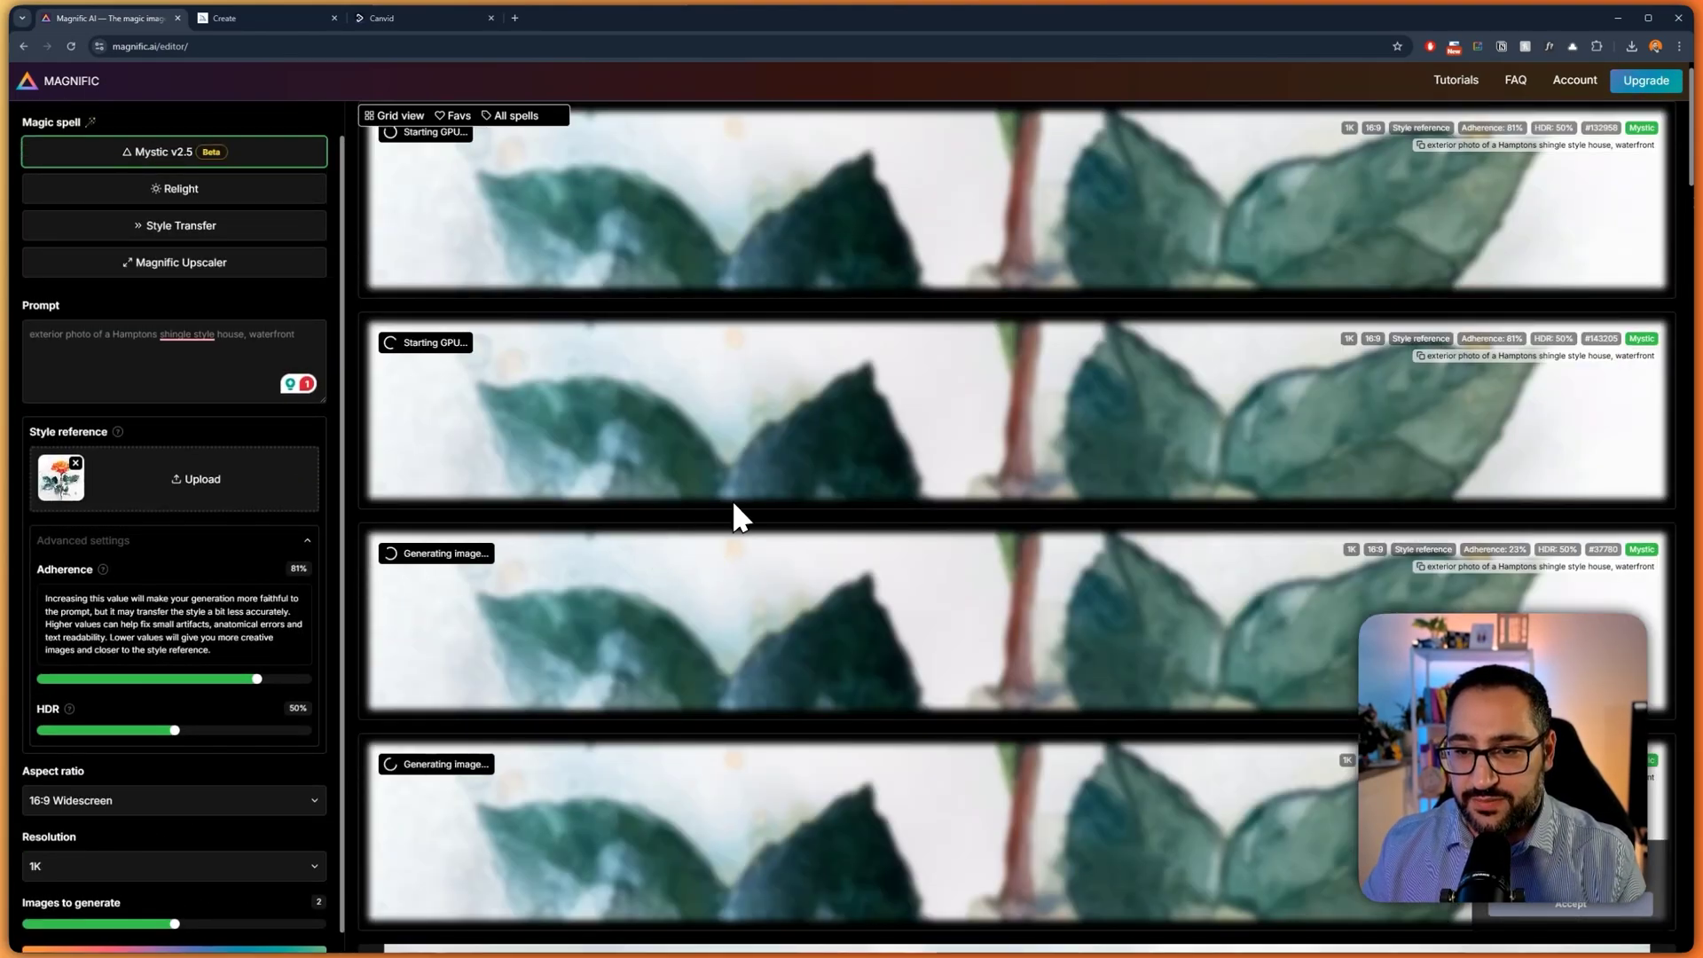
Review the Hamptons shingle house renders in Midjourney's lightbox, then return to Magnific AI's watercolor results.
left_click(261, 18)
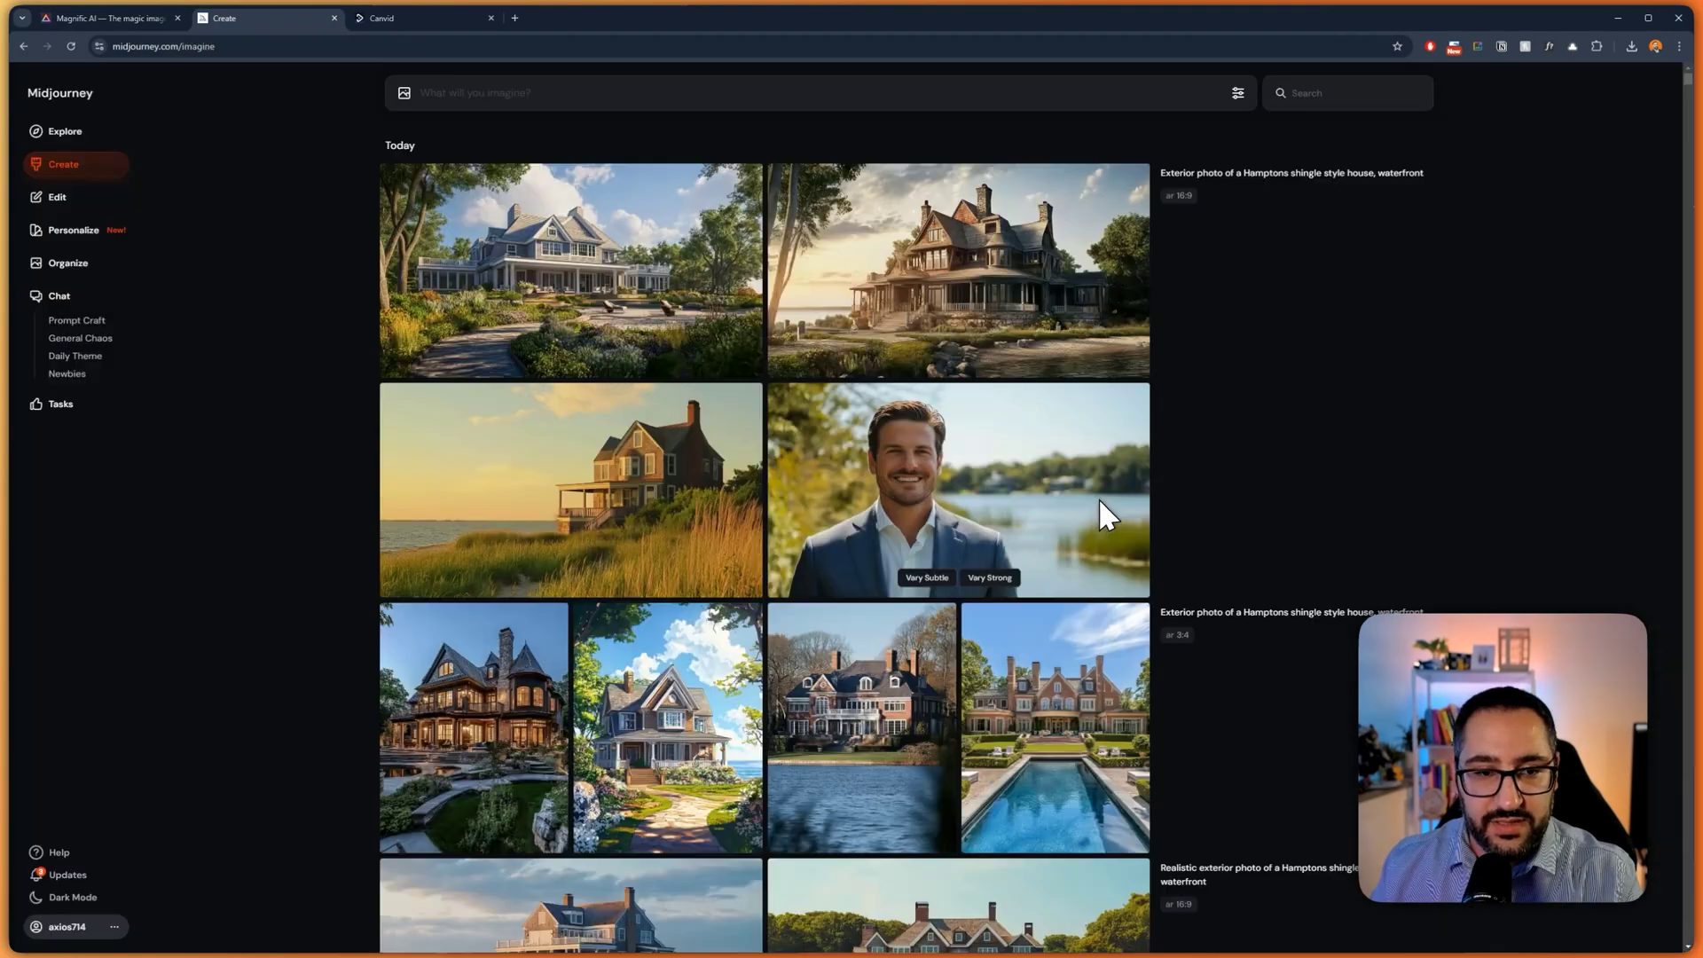
left_click(710, 585)
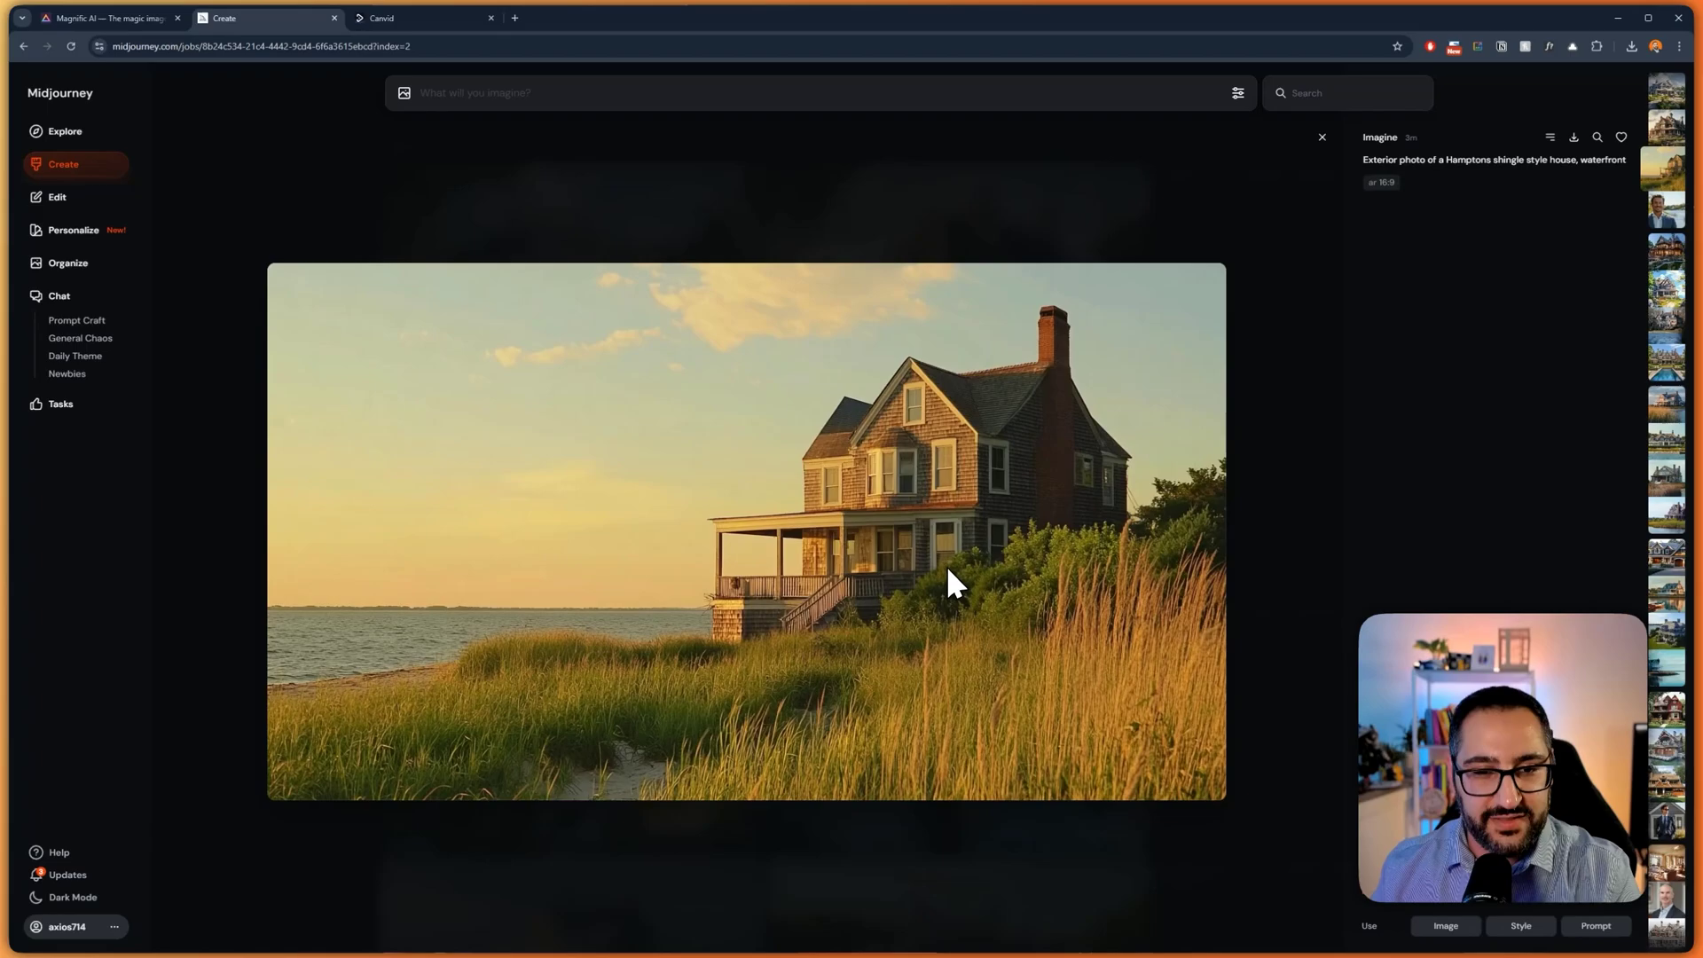
key("Left")
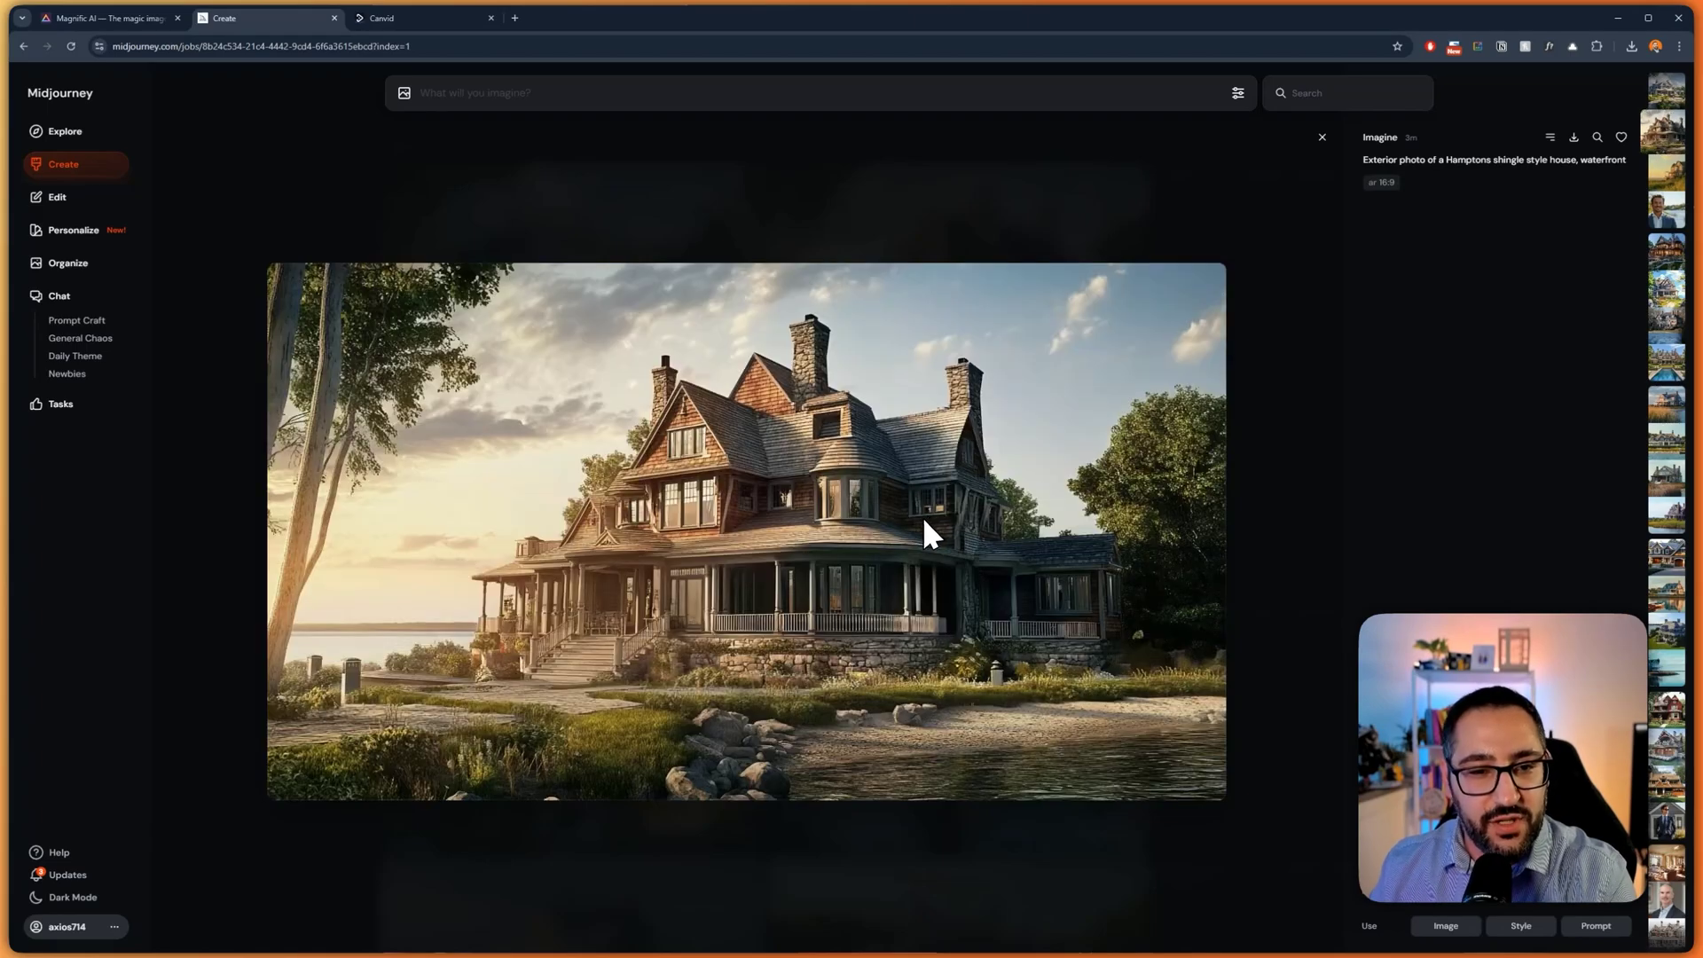
key("Left")
key("Right")
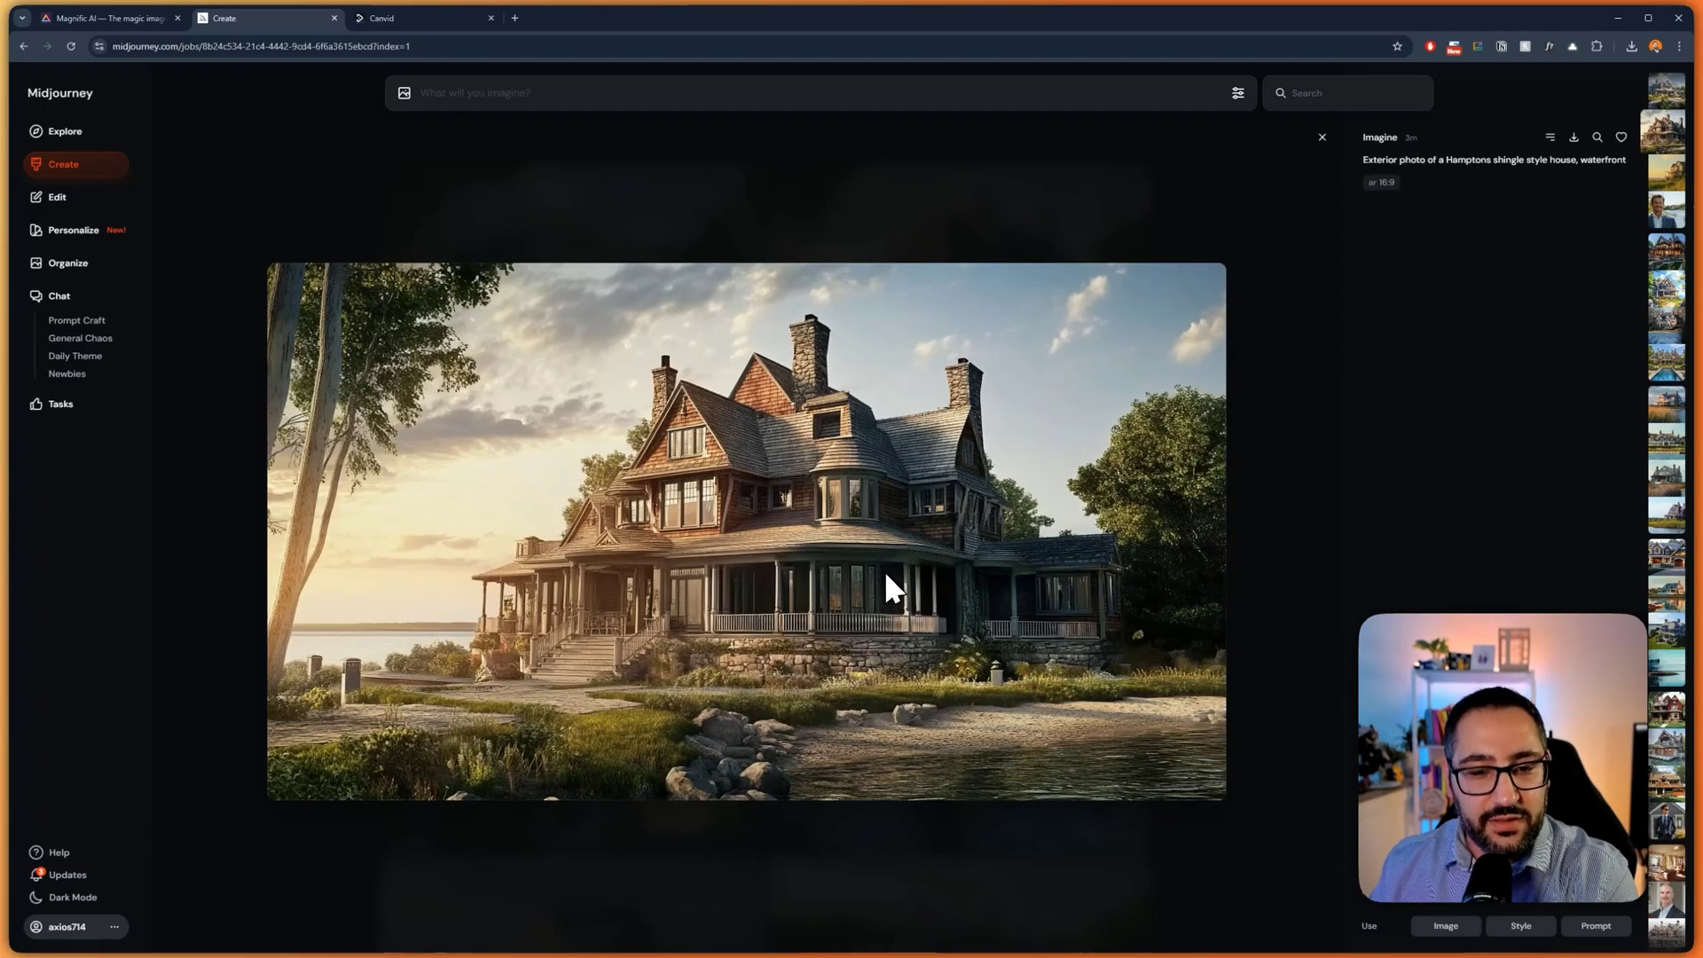
key("Right")
key("Right")
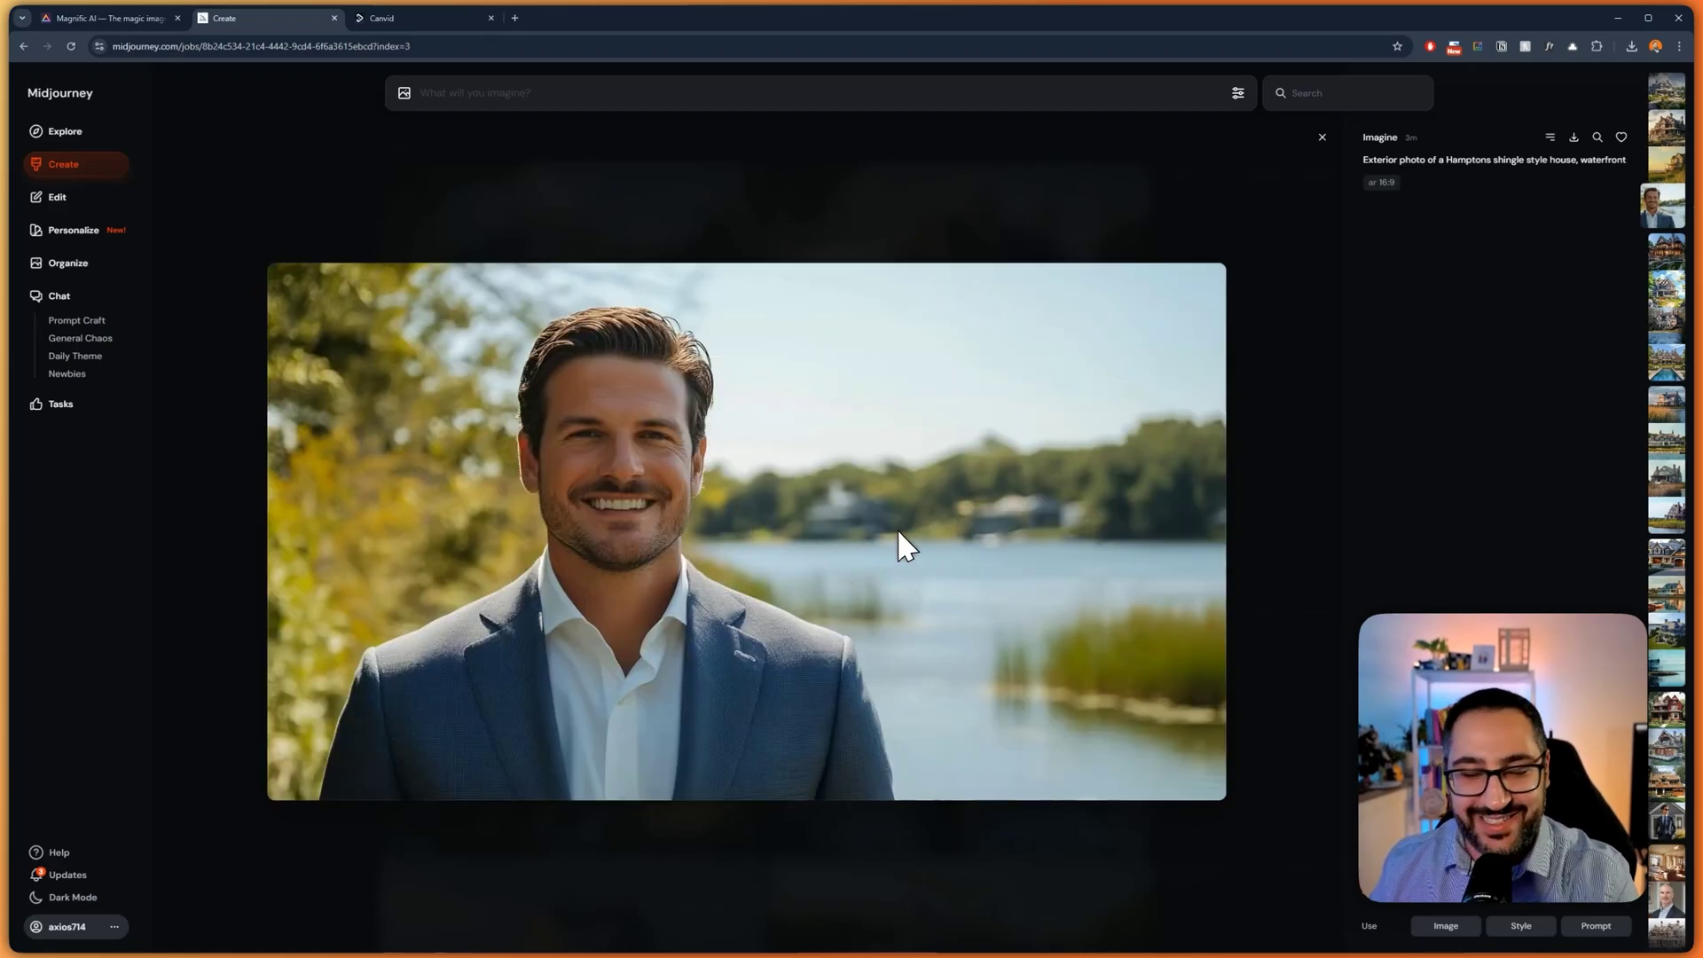
key("Right")
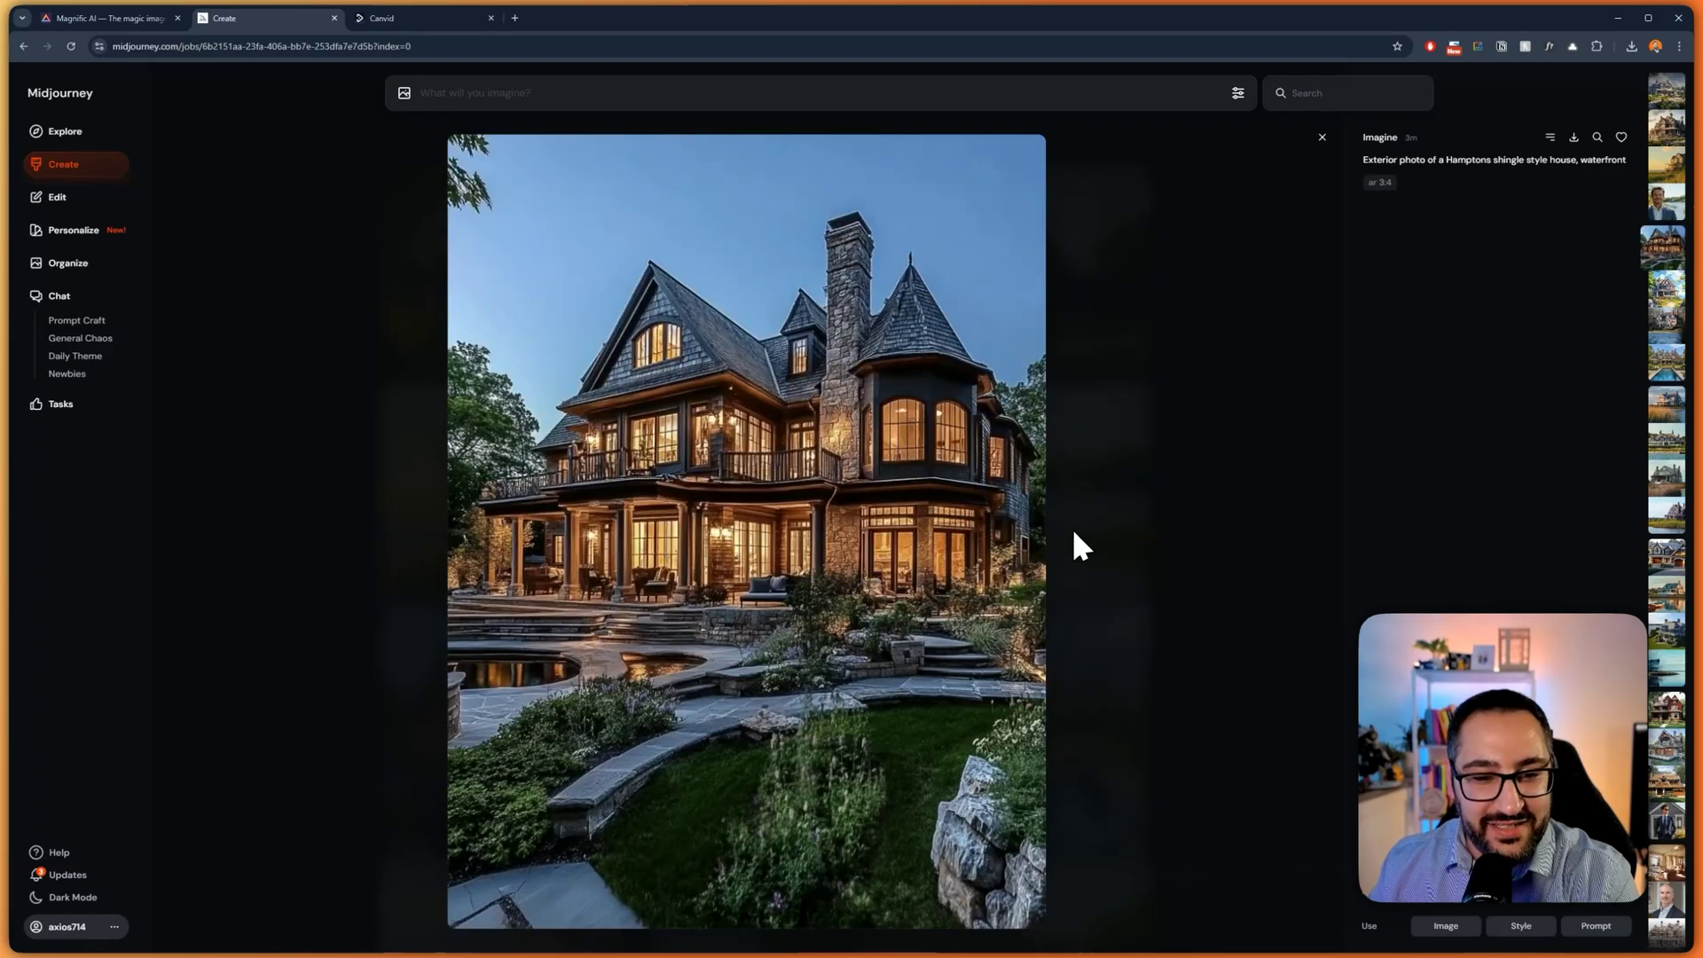
left_click(936, 709)
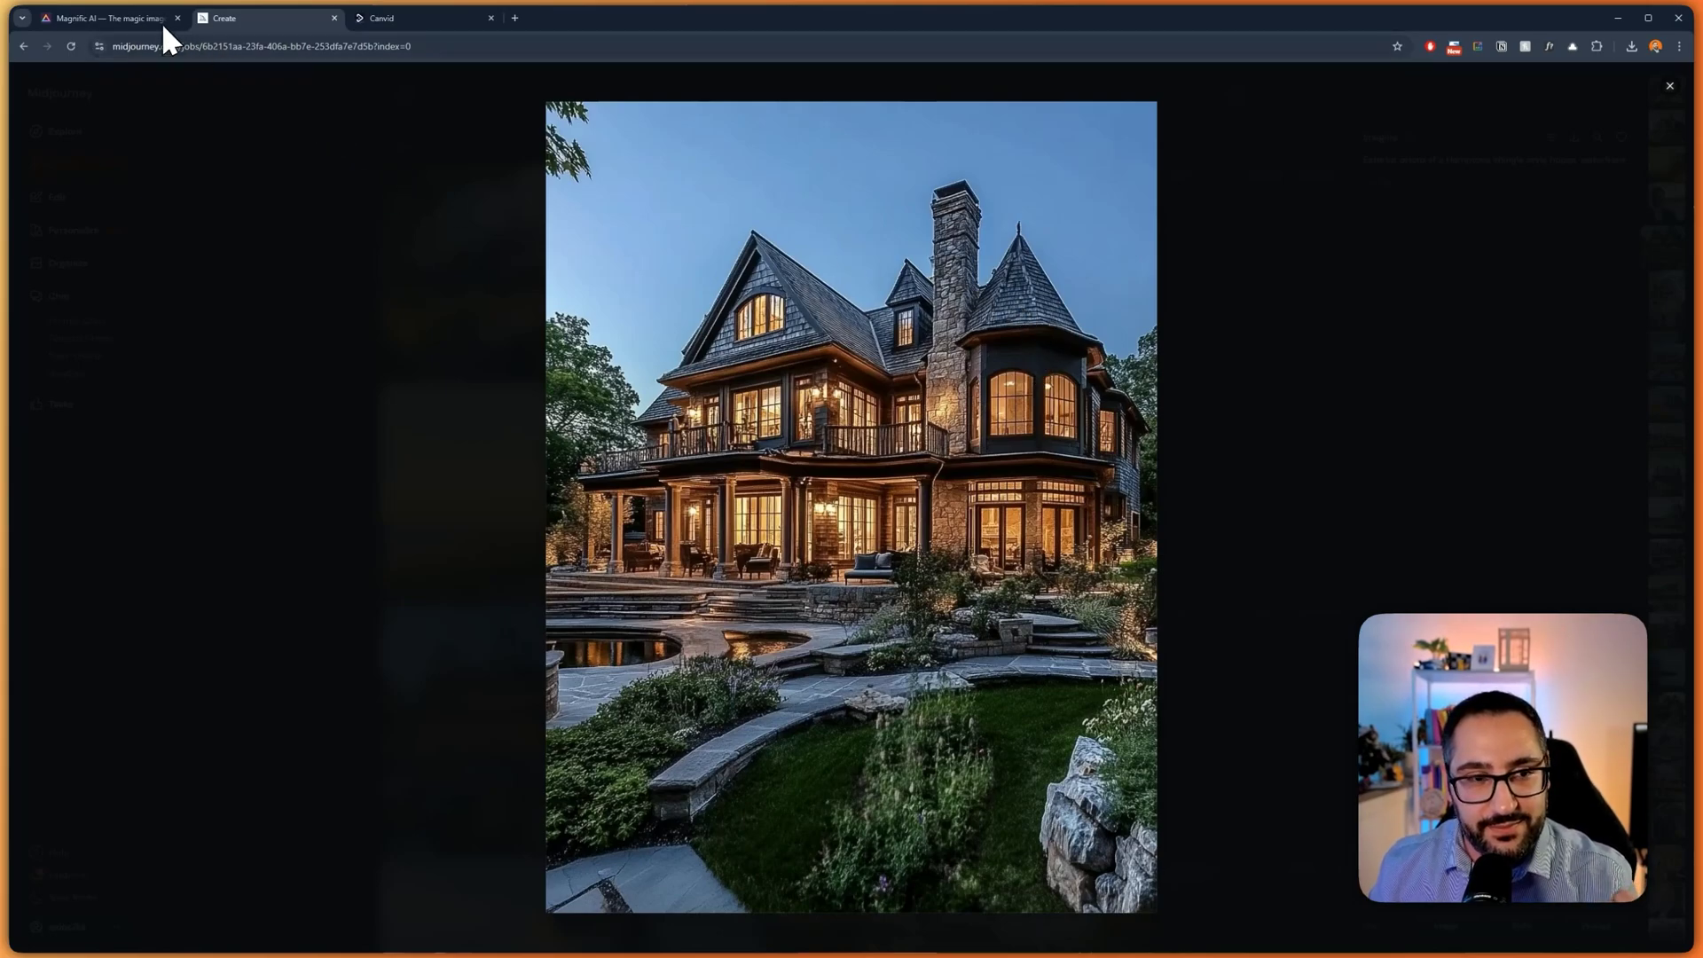
left_click(115, 18)
Watch the 81% watercolor house renders finish, then open the reuse options on a finished image.
scroll(946, 632, "down", 4)
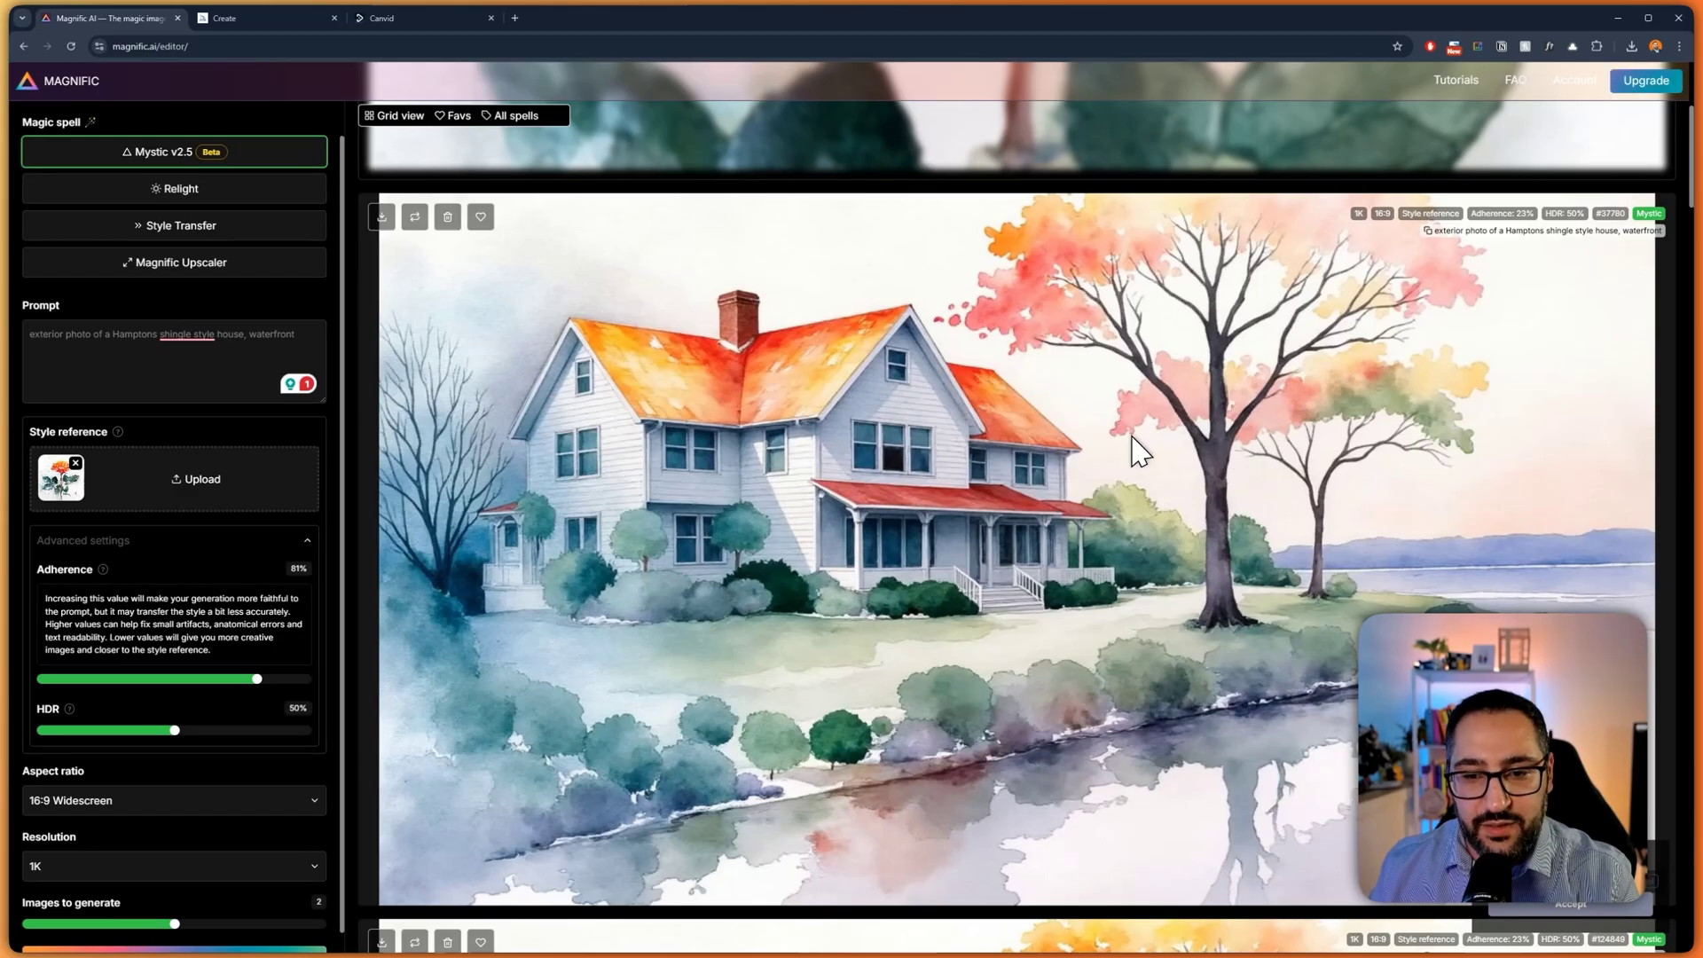
scroll(986, 405, "up", 3)
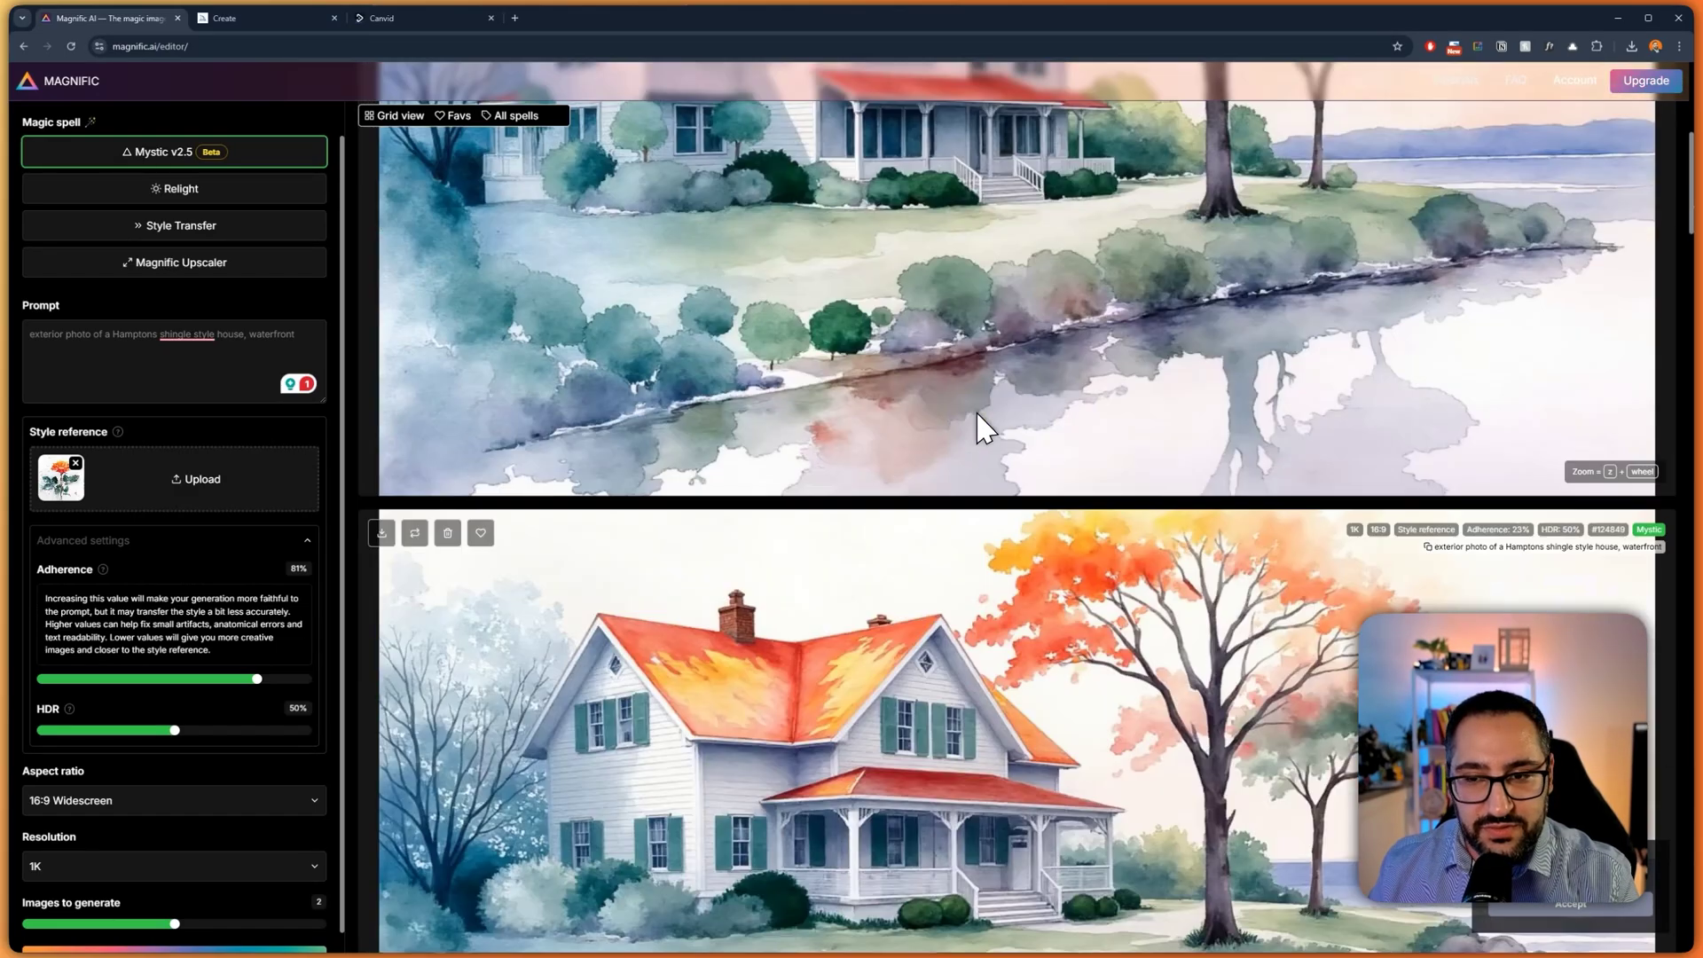
scroll(975, 412, "down", 1)
scroll(958, 497, "up", 1)
scroll(952, 508, "down", 2)
scroll(900, 476, "up", 5)
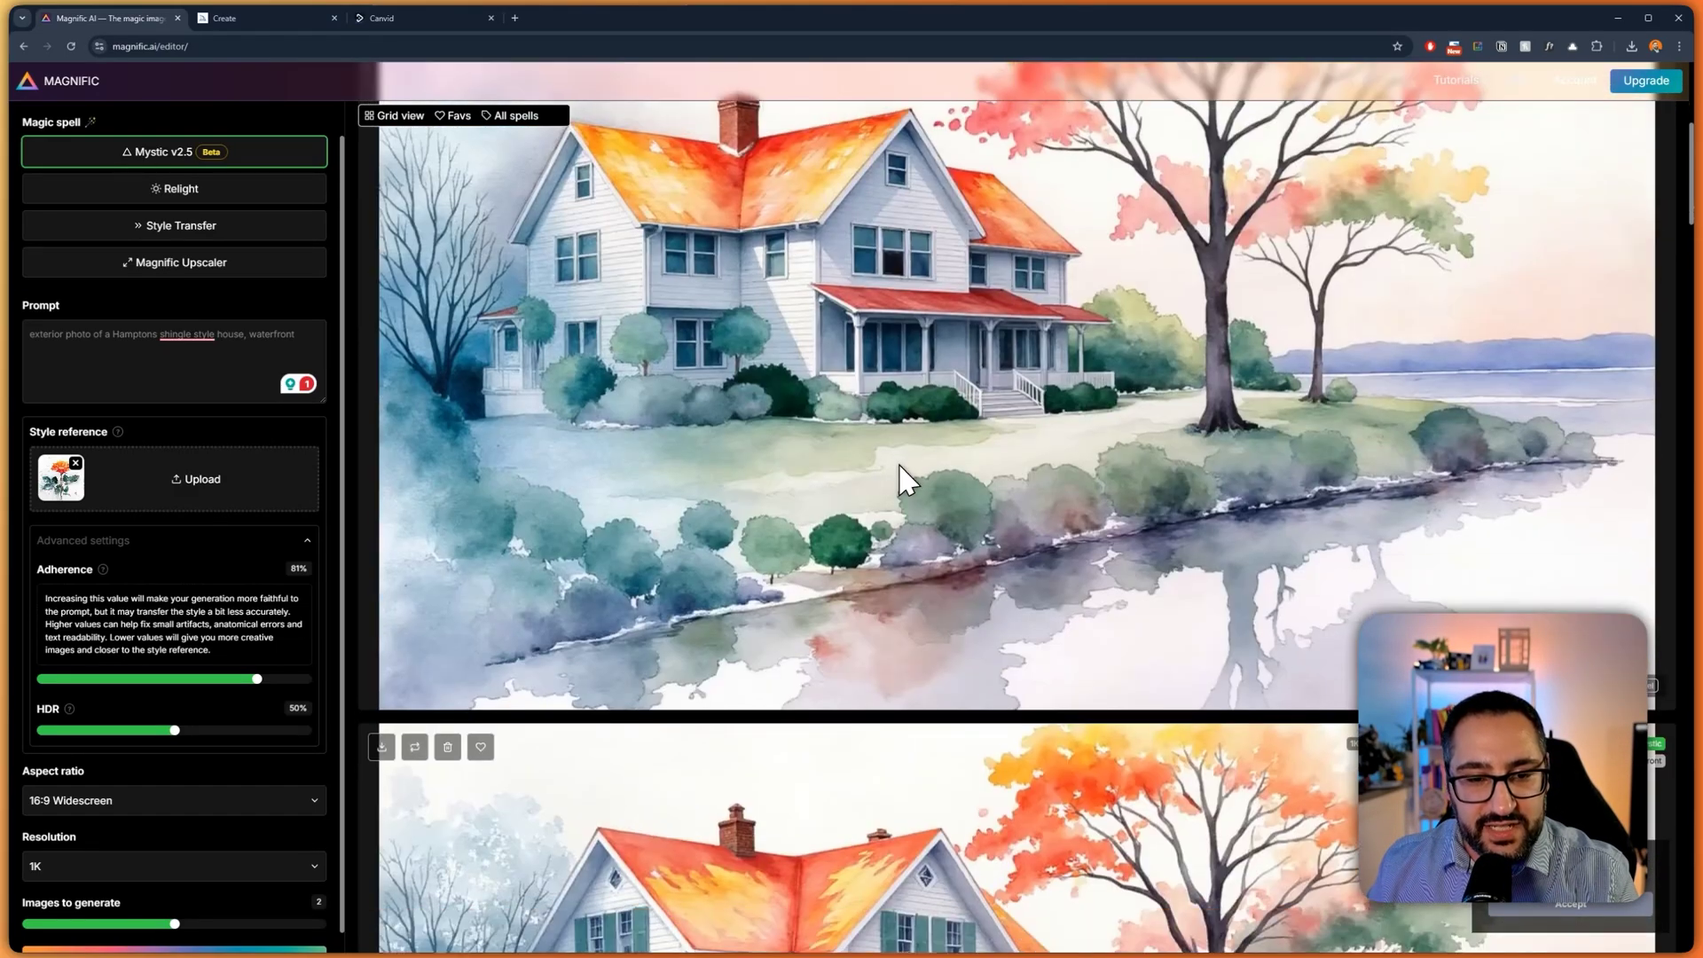
scroll(897, 589, "down", 2)
scroll(909, 532, "up", 2)
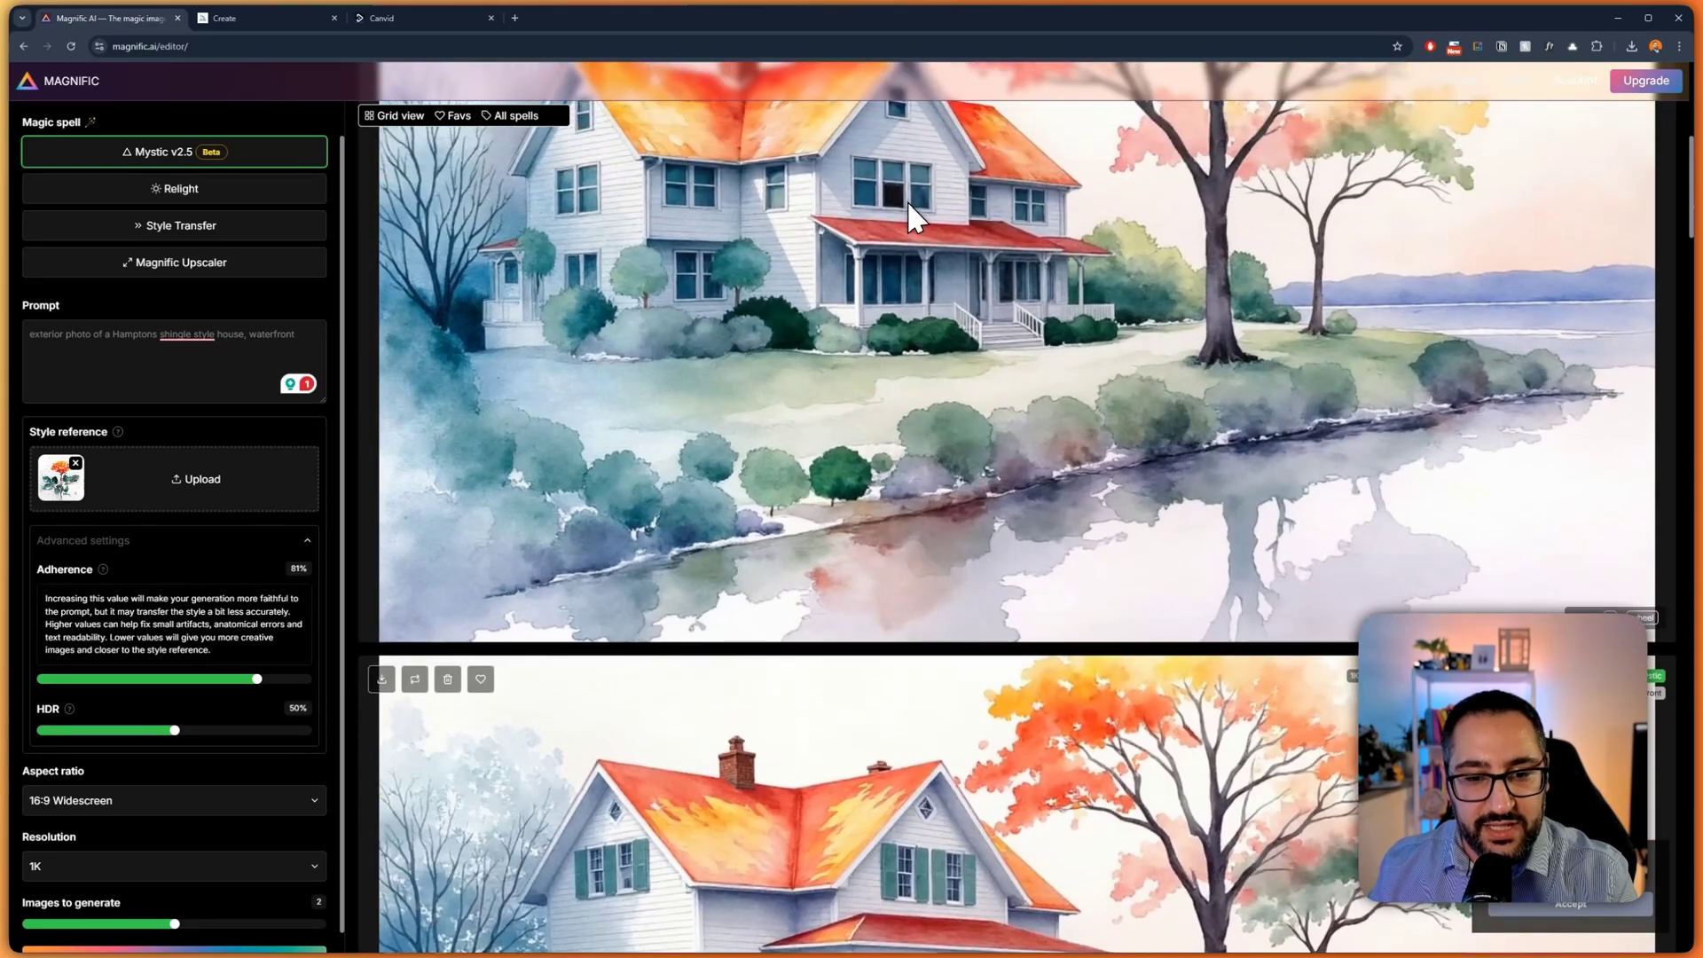
scroll(975, 443, "down", 2)
scroll(1224, 695, "up", 2)
scroll(1202, 683, "down", 4)
scroll(1202, 686, "up", 2)
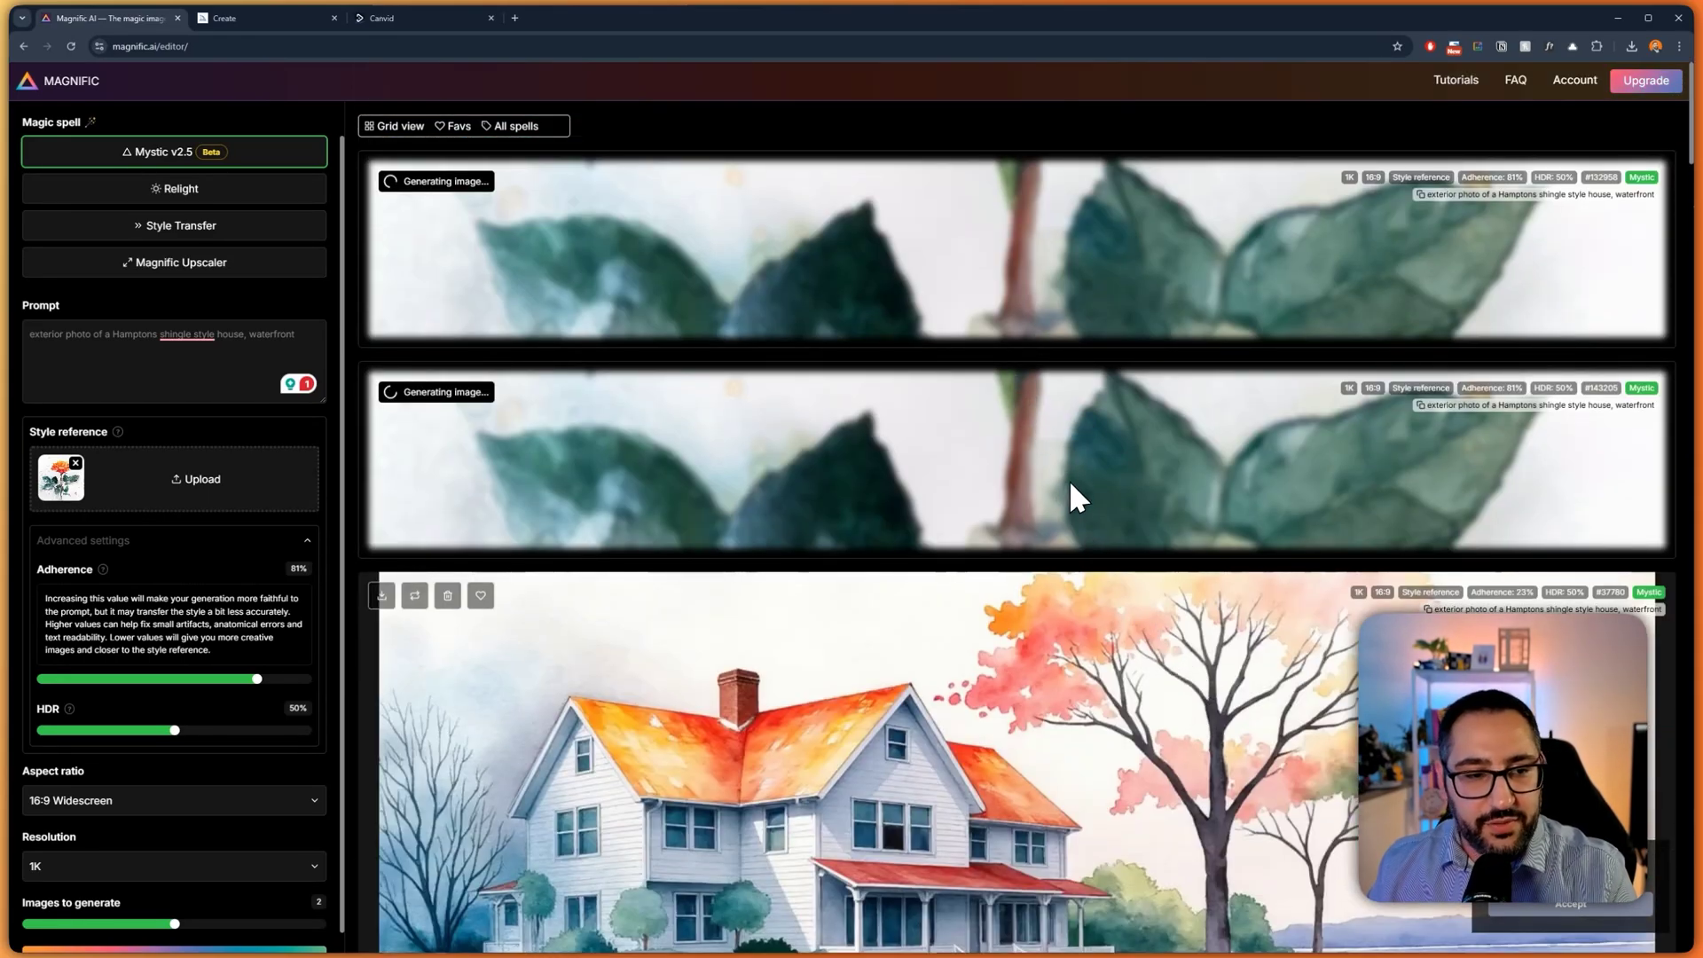
scroll(512, 674, "down", 1)
left_click(414, 530)
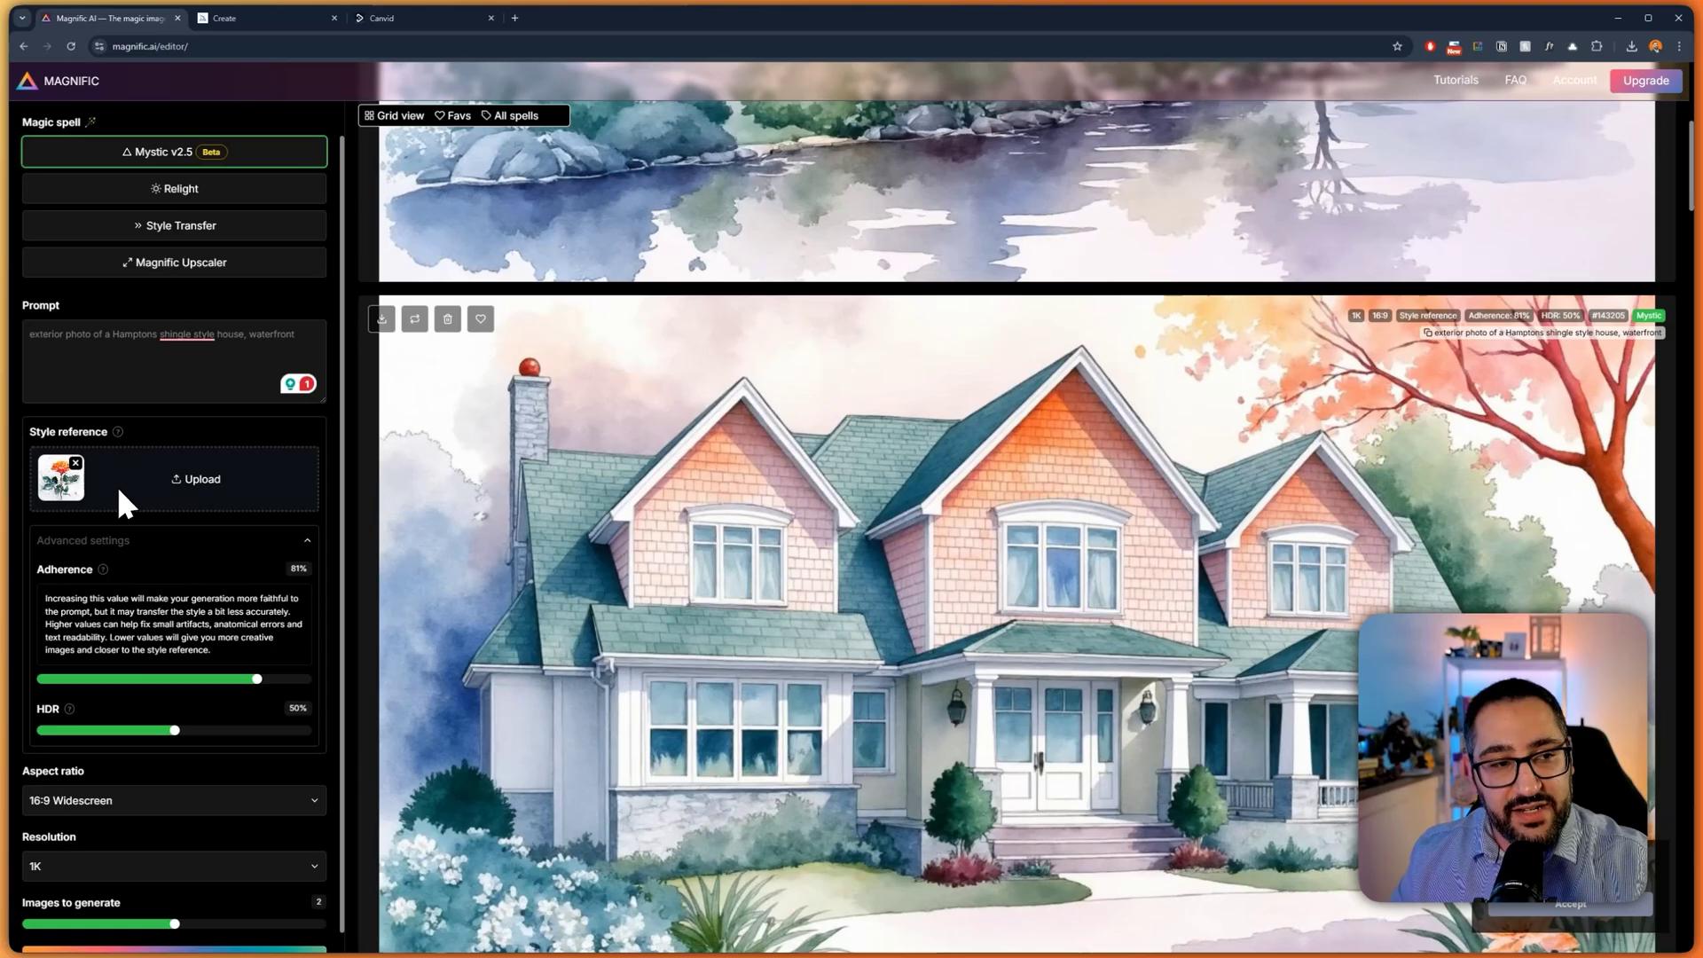
scroll(626, 445, "up", 6)
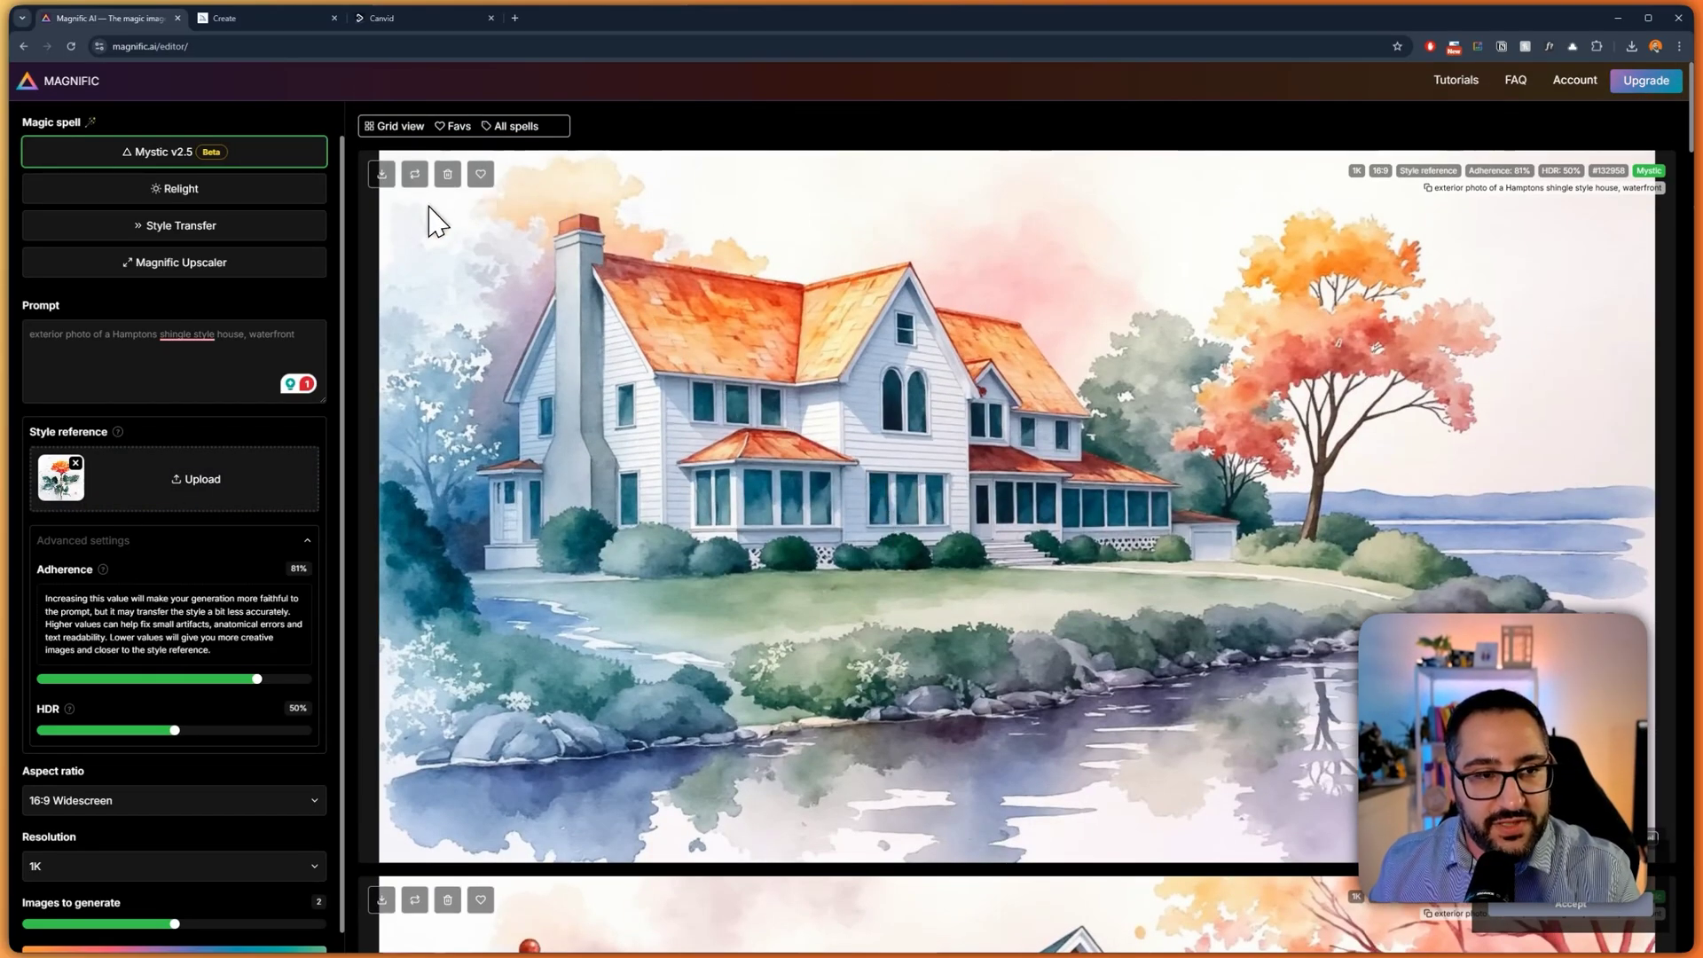
left_click(414, 173)
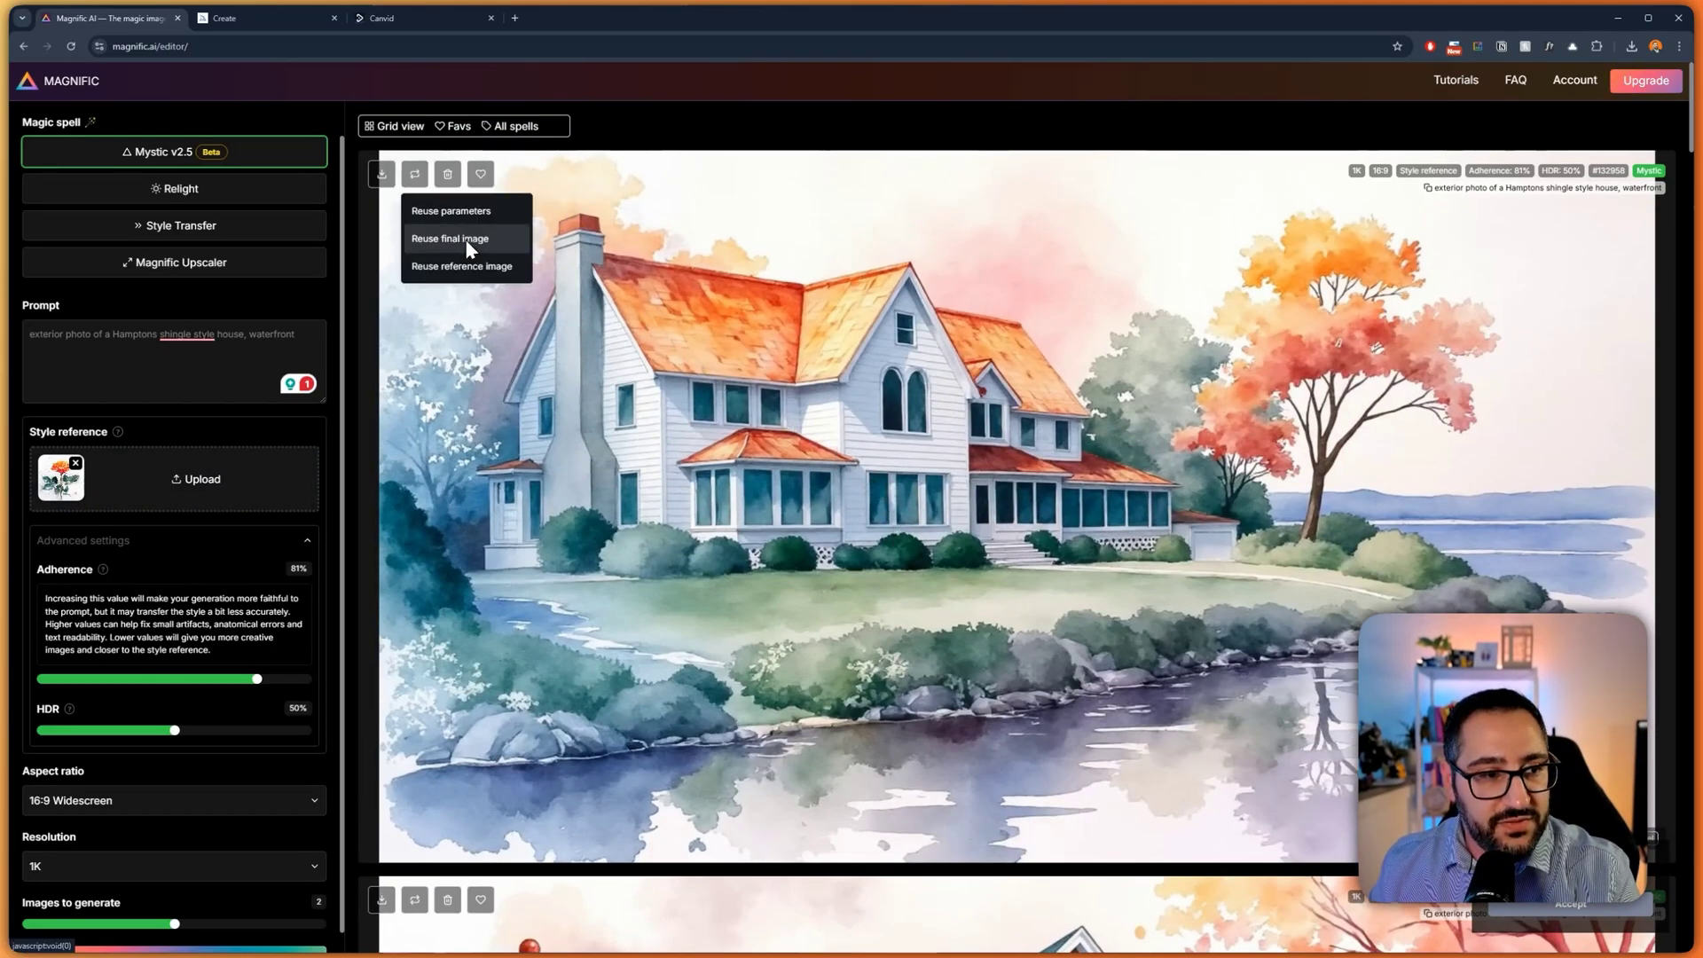
left_click(466, 241)
left_click(266, 266)
left_click(414, 173)
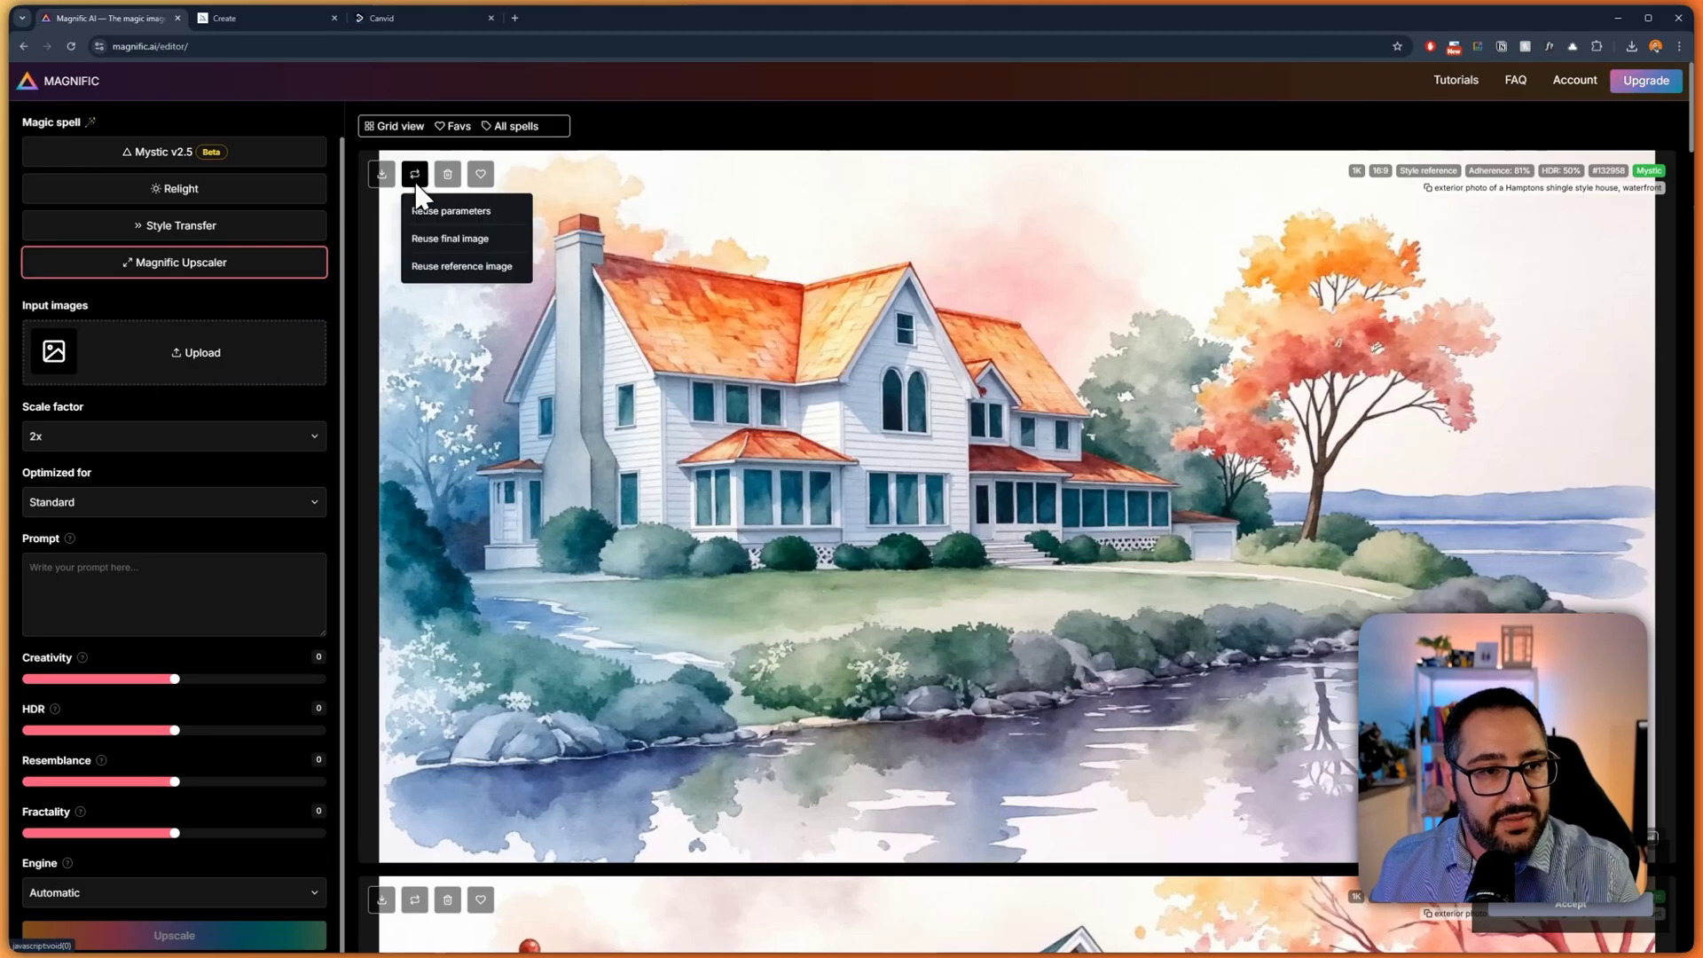
left_click(467, 234)
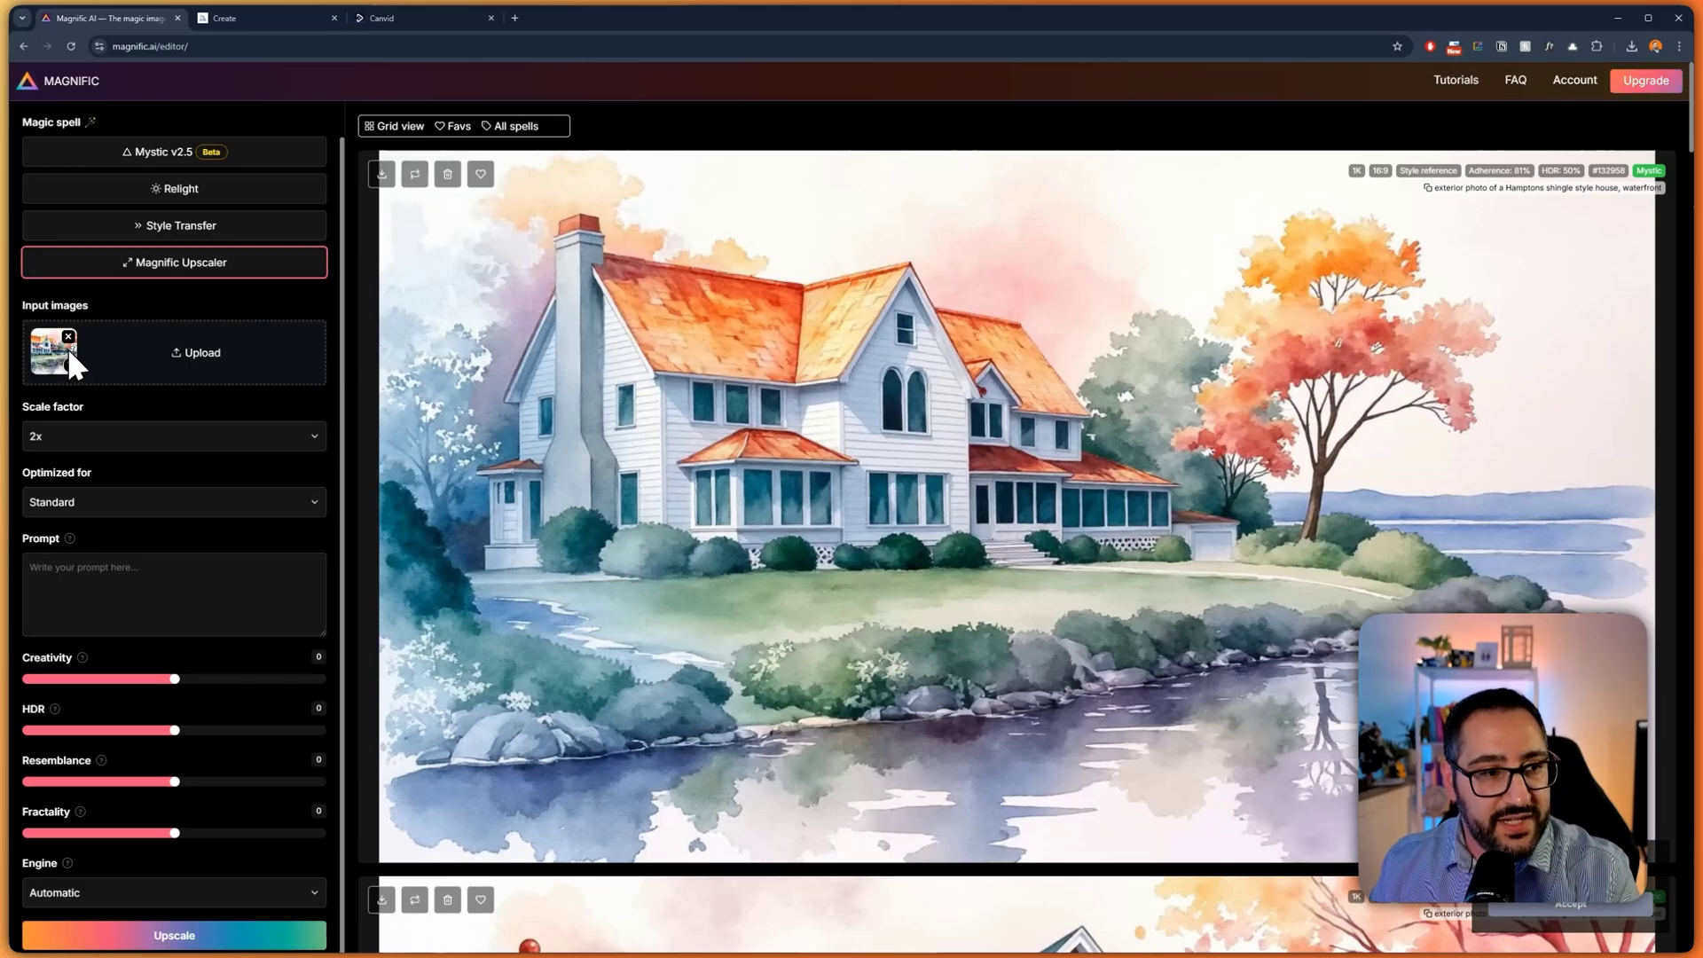
left_click(248, 163)
left_click(411, 175)
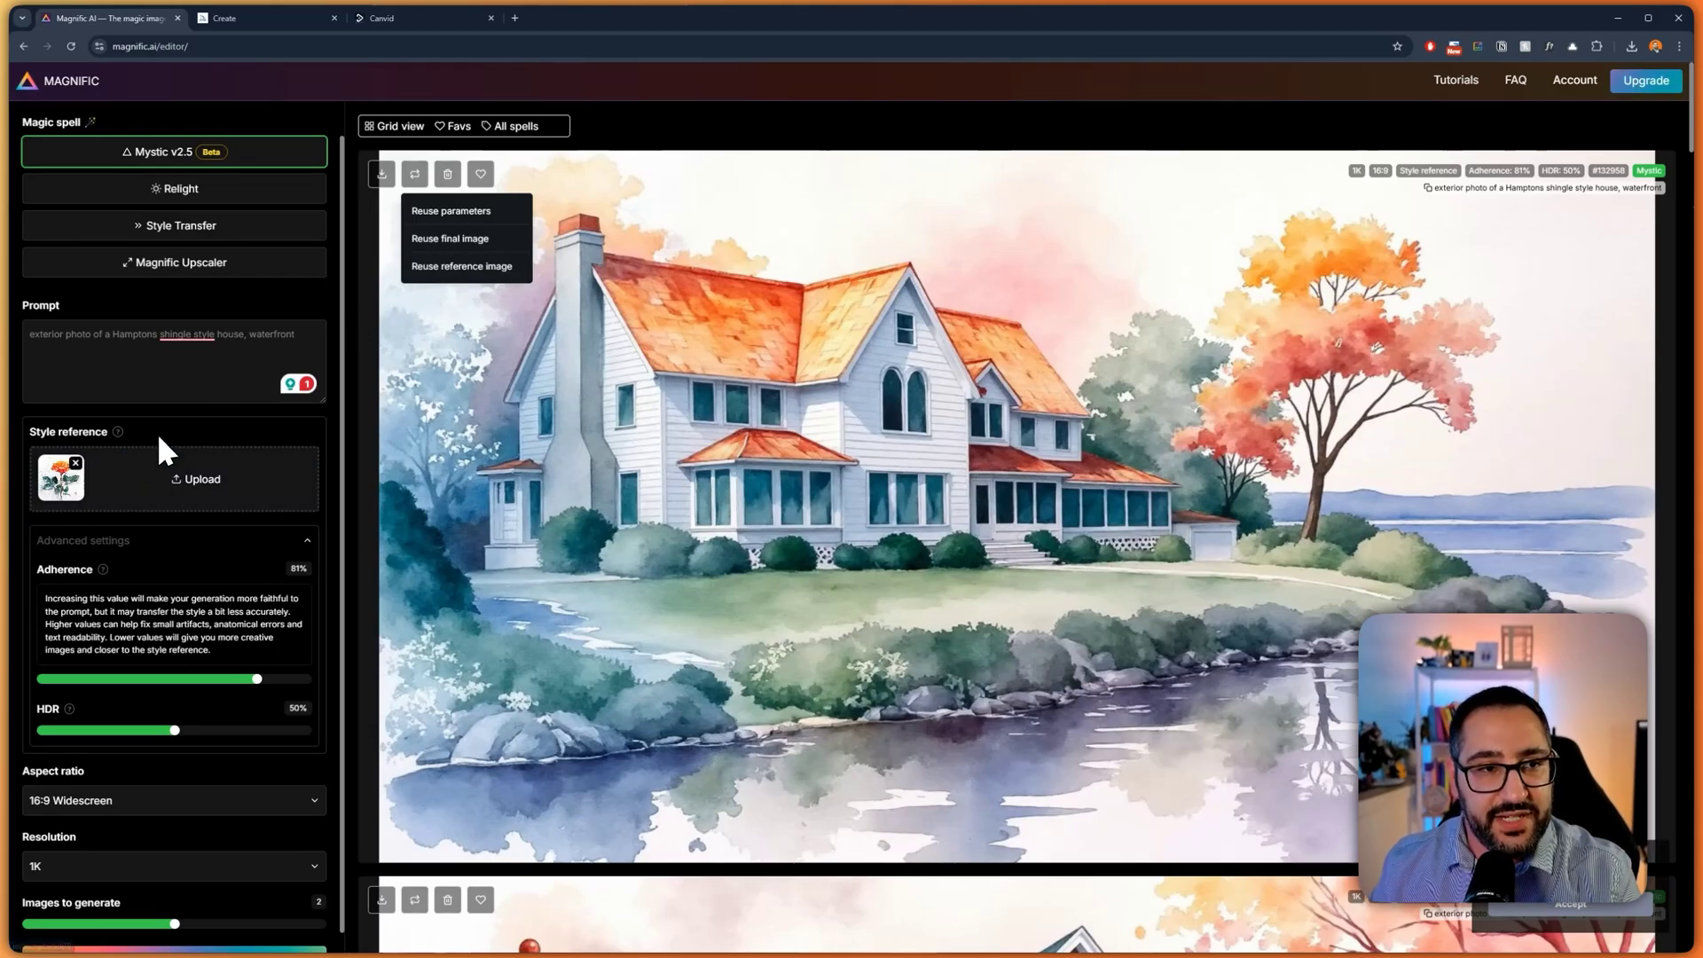
scroll(929, 453, "down", 10)
scroll(938, 423, "down", 6)
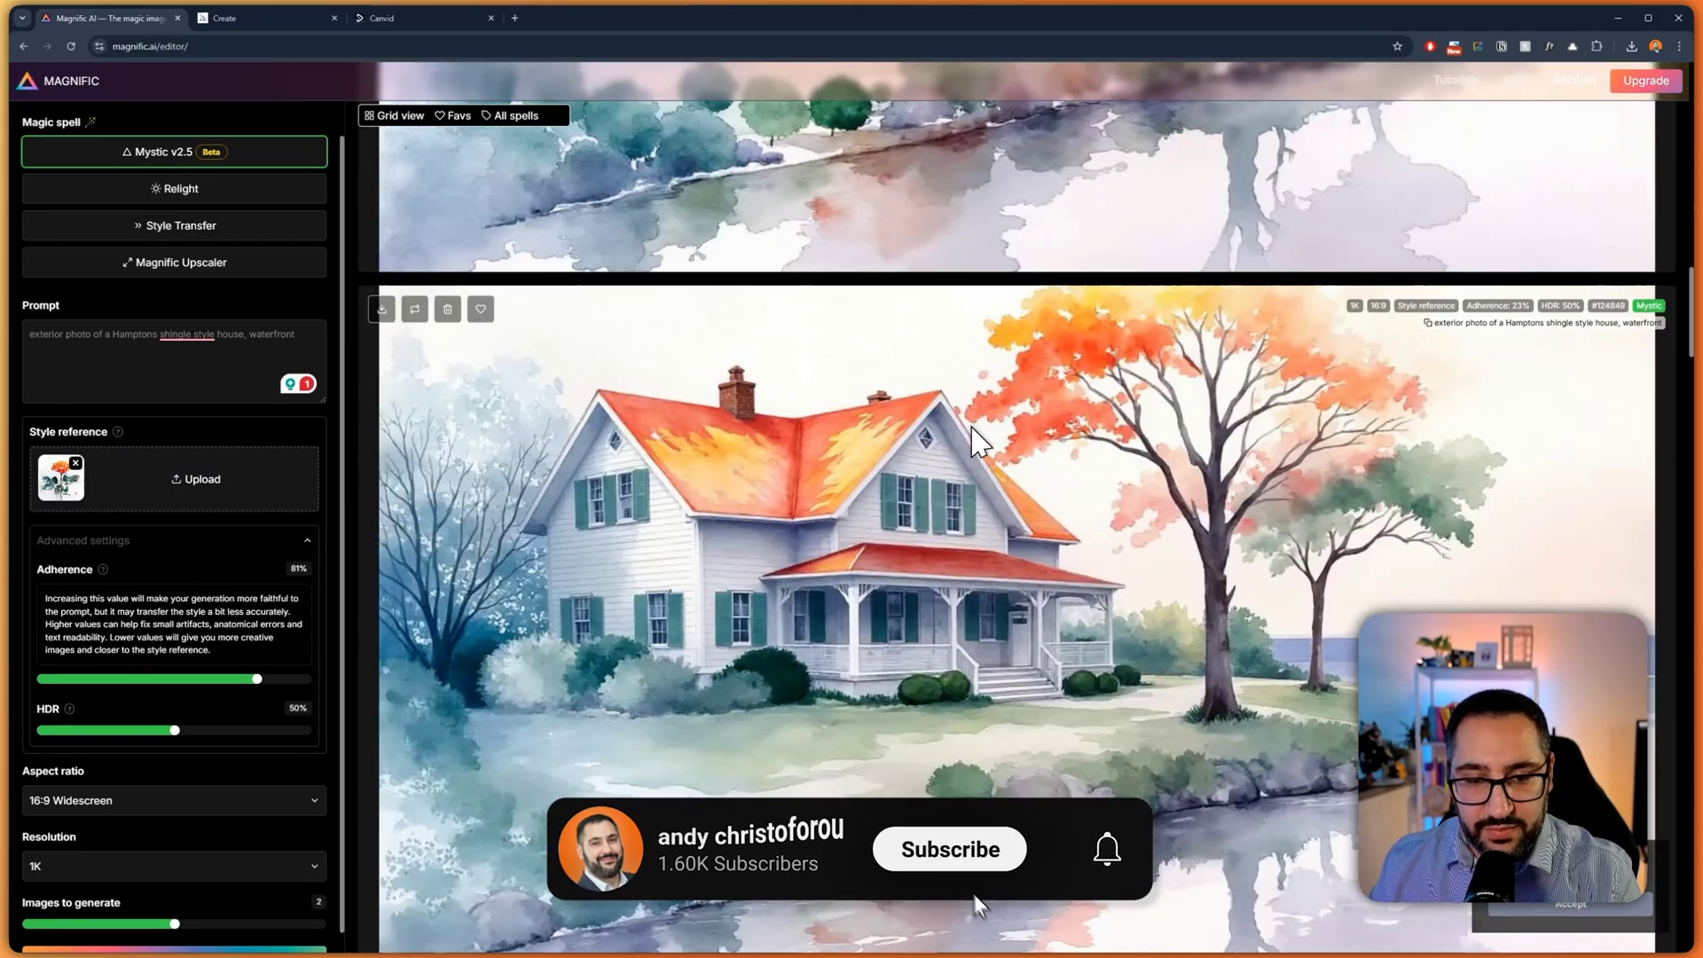
Load the dark lighthouse photo from disk as the new style reference.
scroll(486, 448, "up", 2)
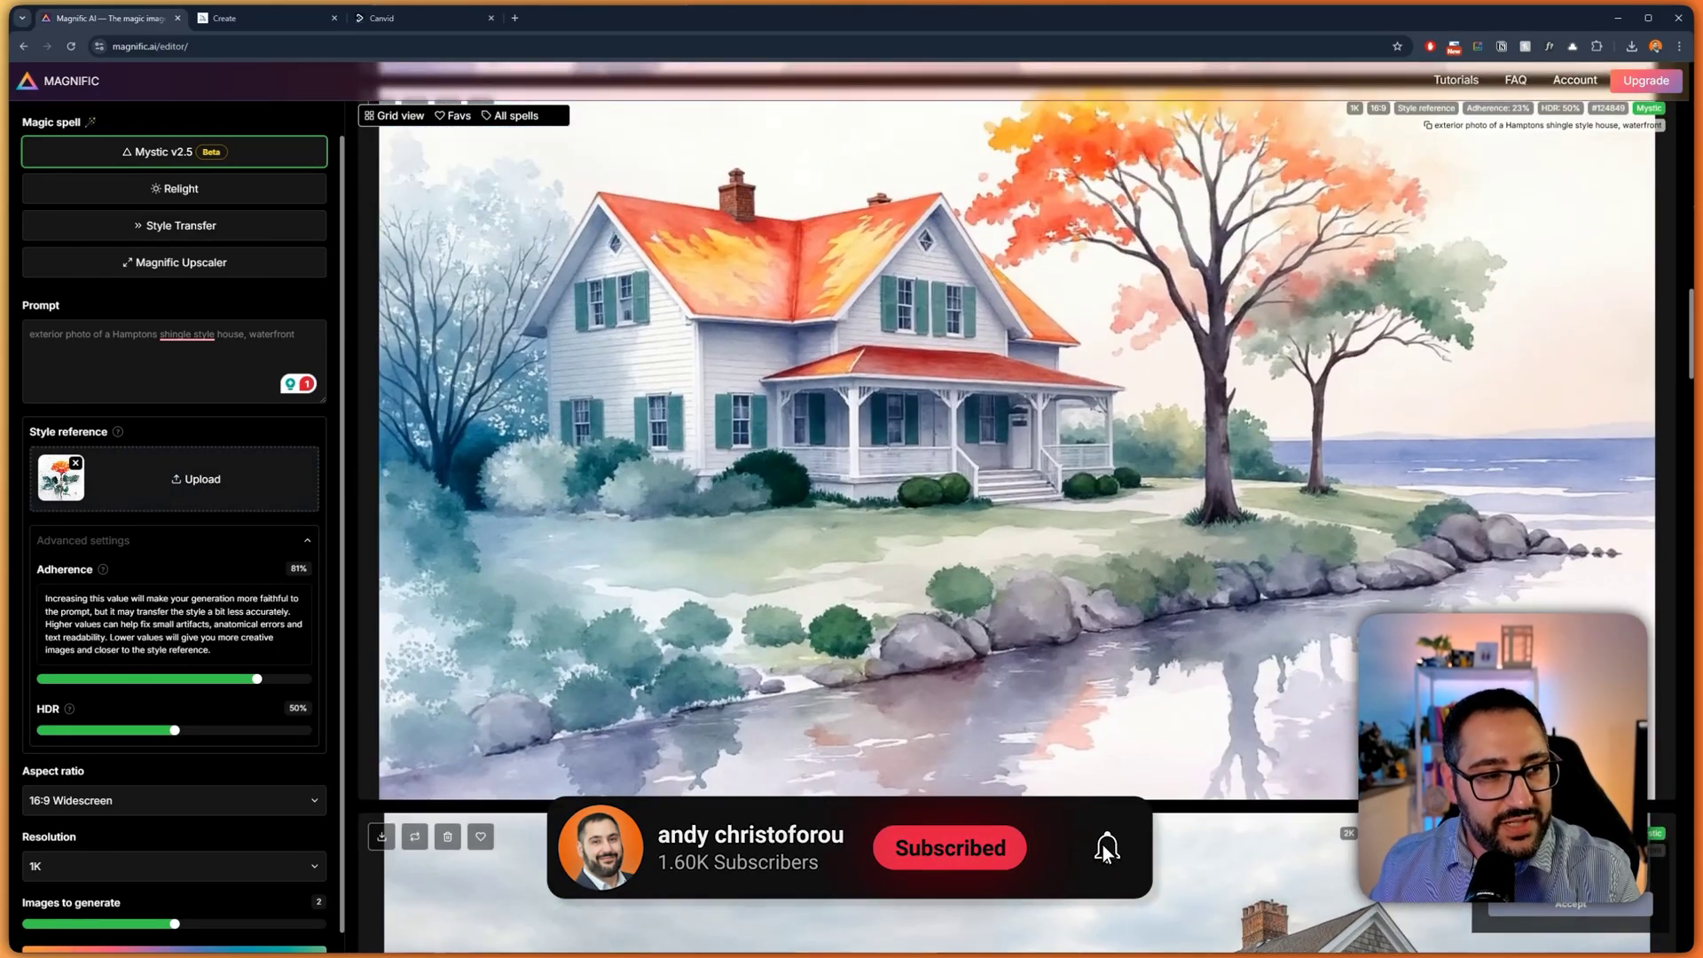
left_click(69, 480)
scroll(458, 491, "down", 5)
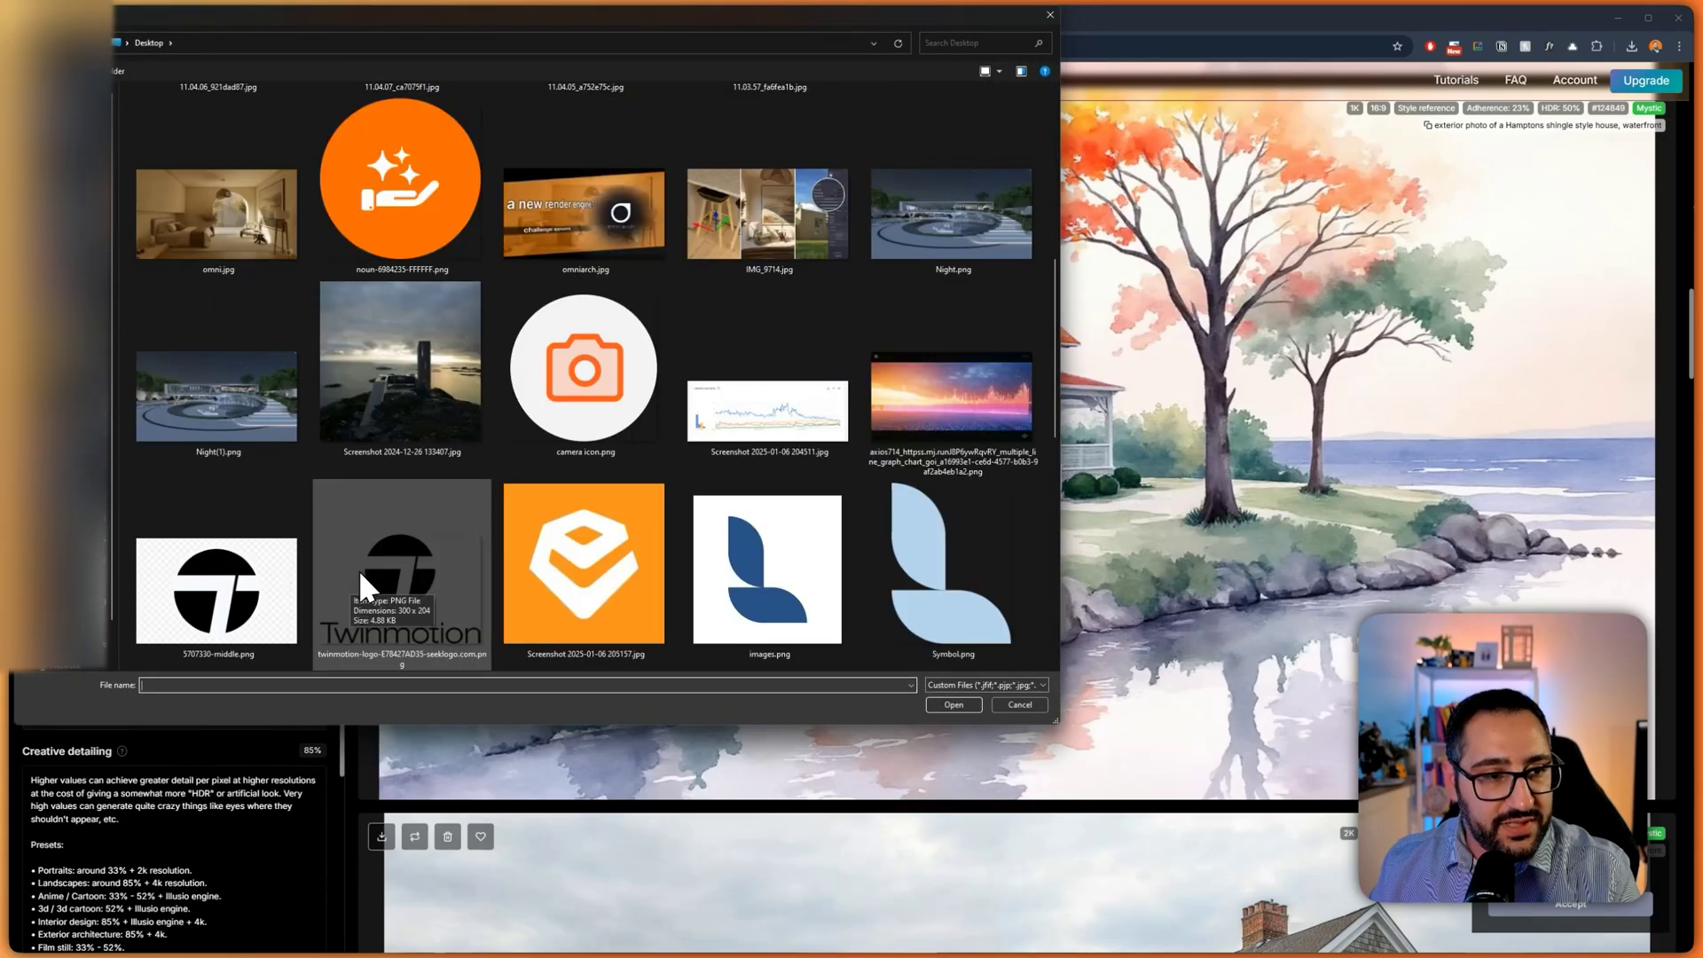
double_click(337, 408)
Start generating and lower the style adherence from 81% to 21%.
scroll(267, 614, "down", 1)
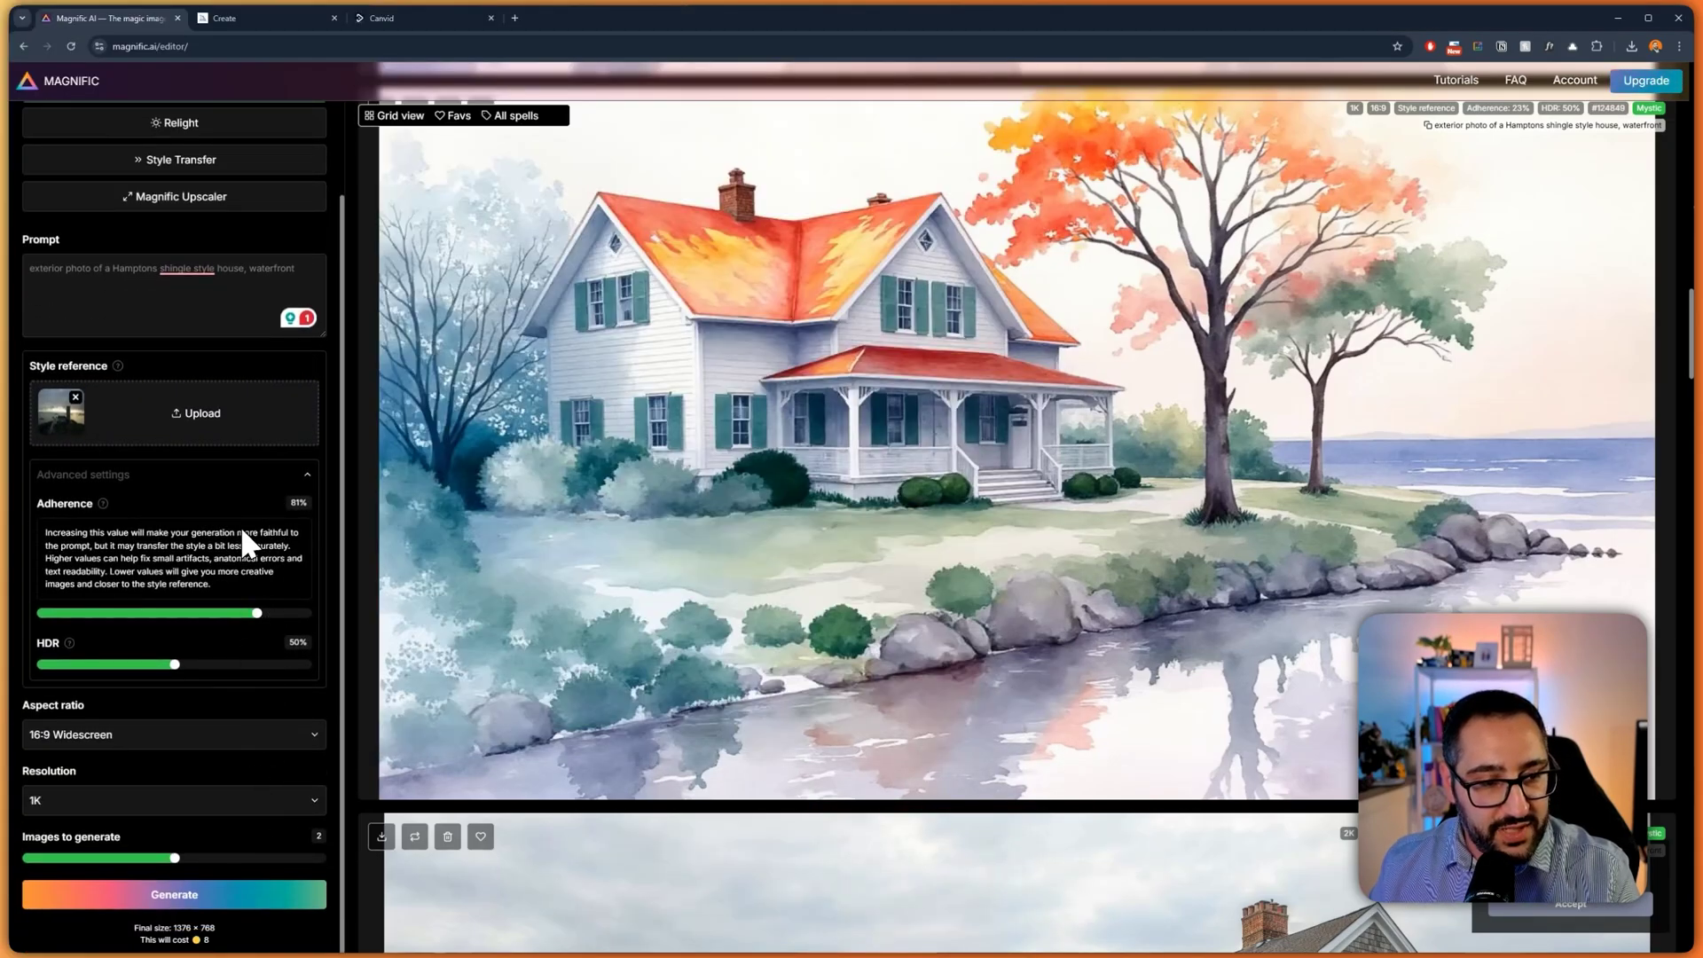
left_click(263, 901)
left_click_drag(257, 614, 97, 613)
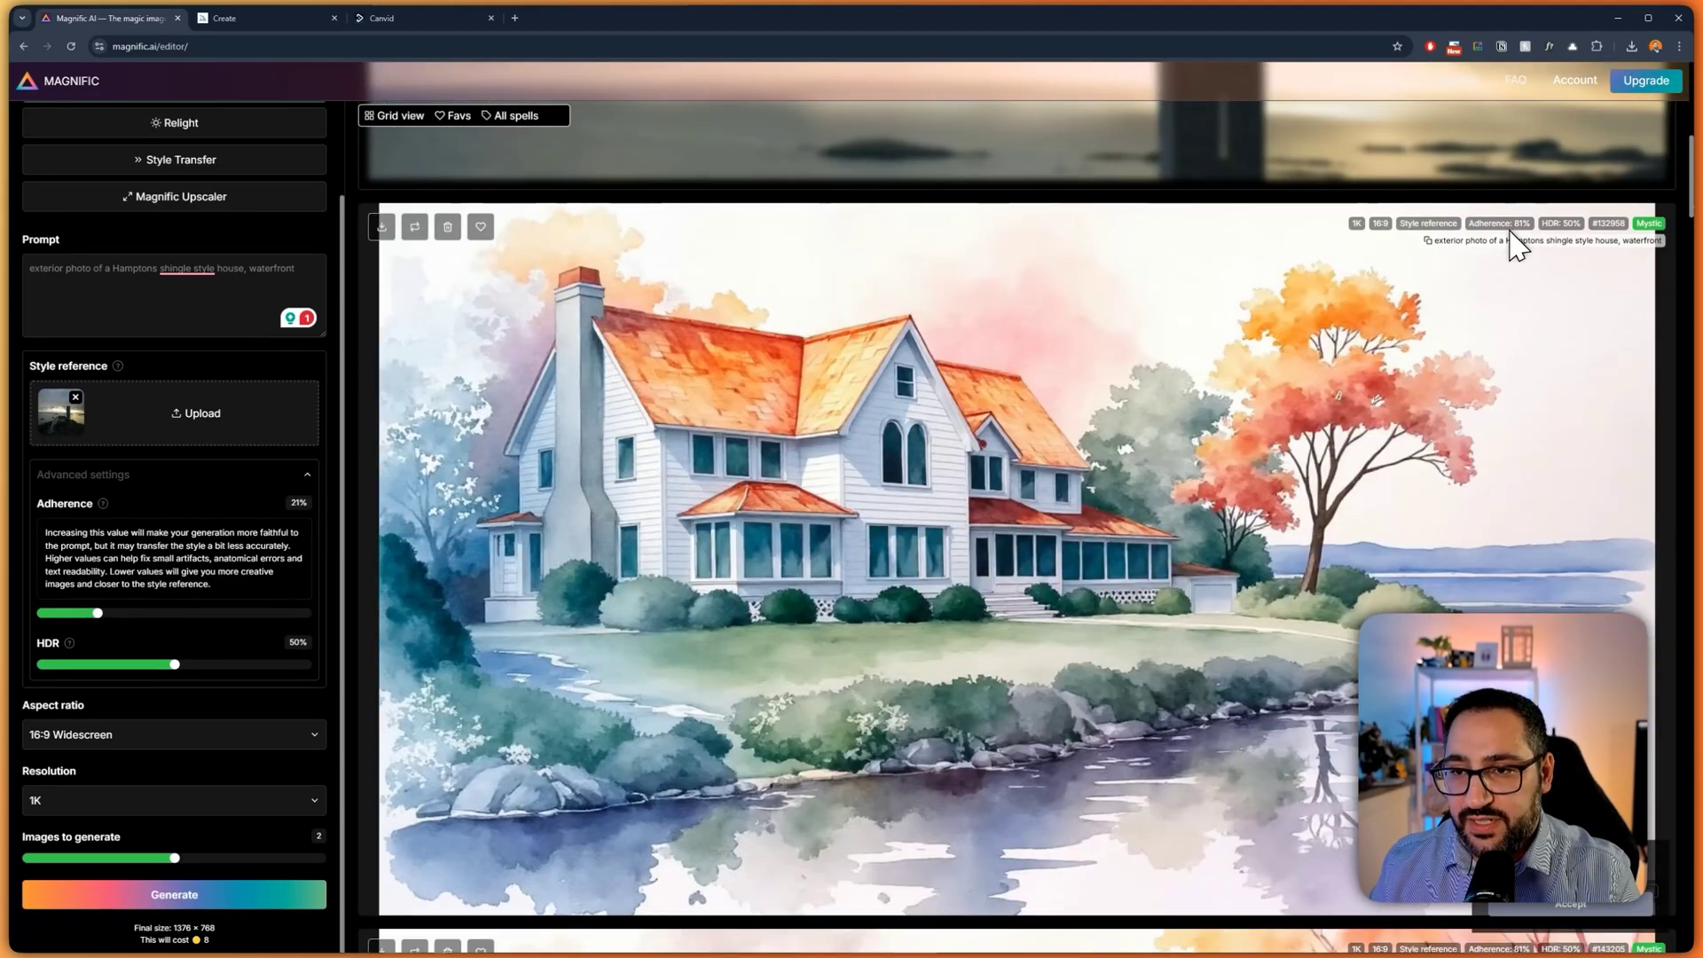
Scroll through the results feed to watch the four new placeholder generations.
scroll(1371, 390, "down", 6)
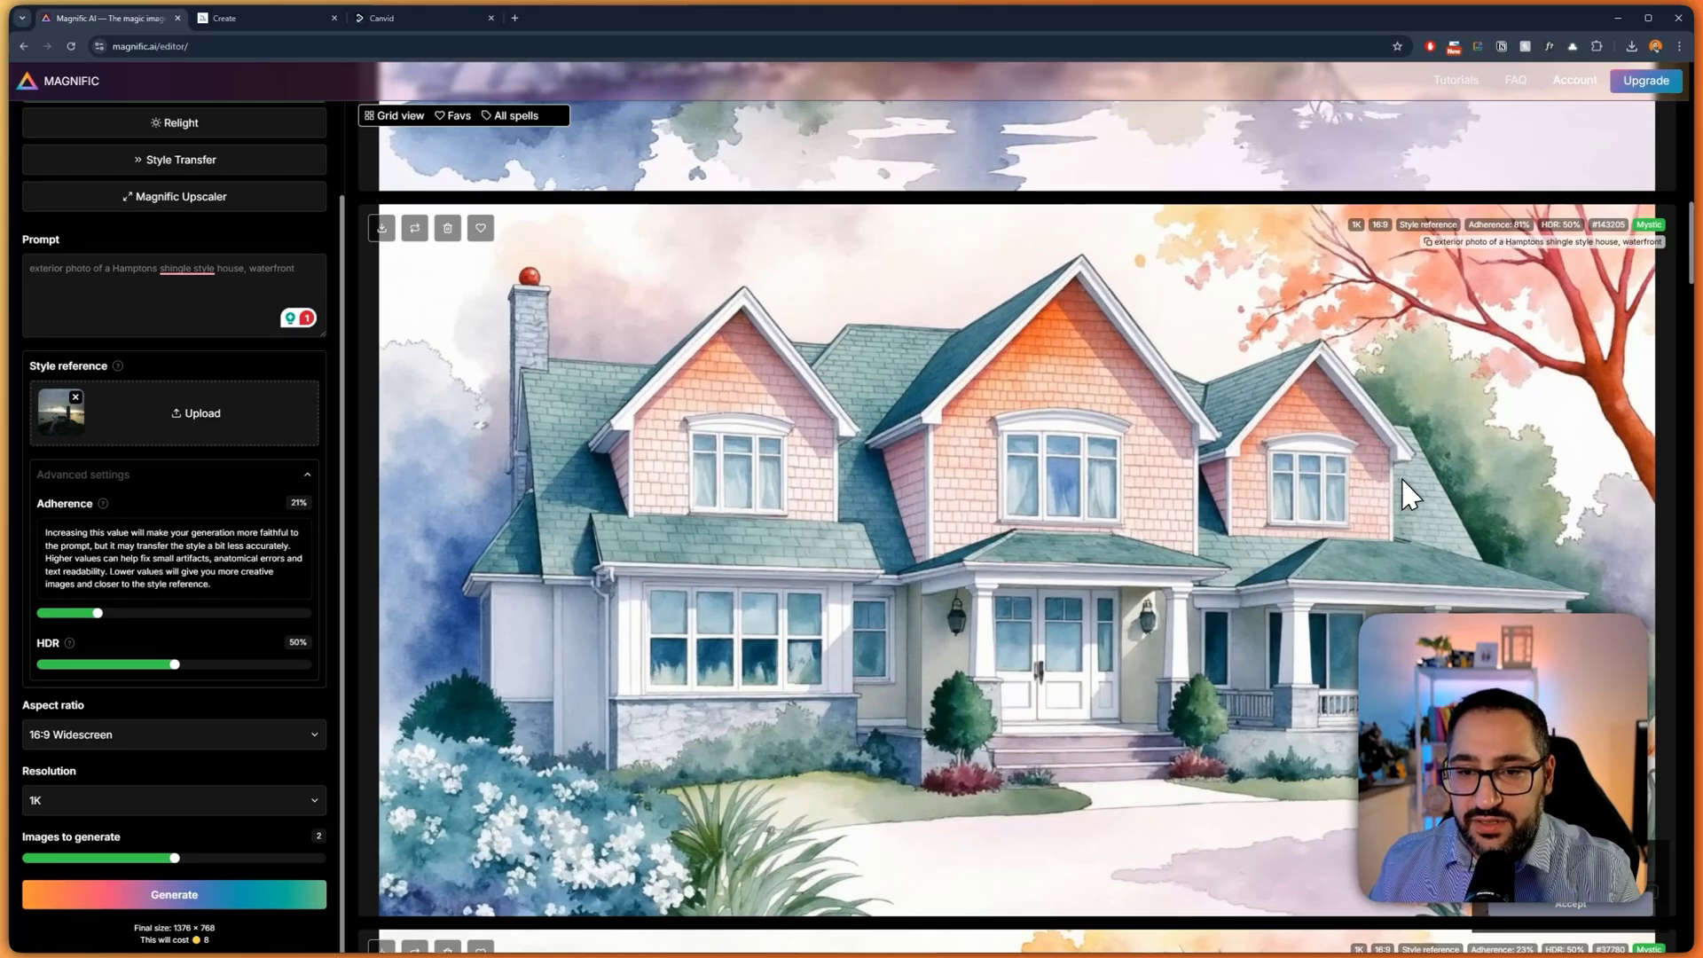
scroll(1100, 492, "up", 2)
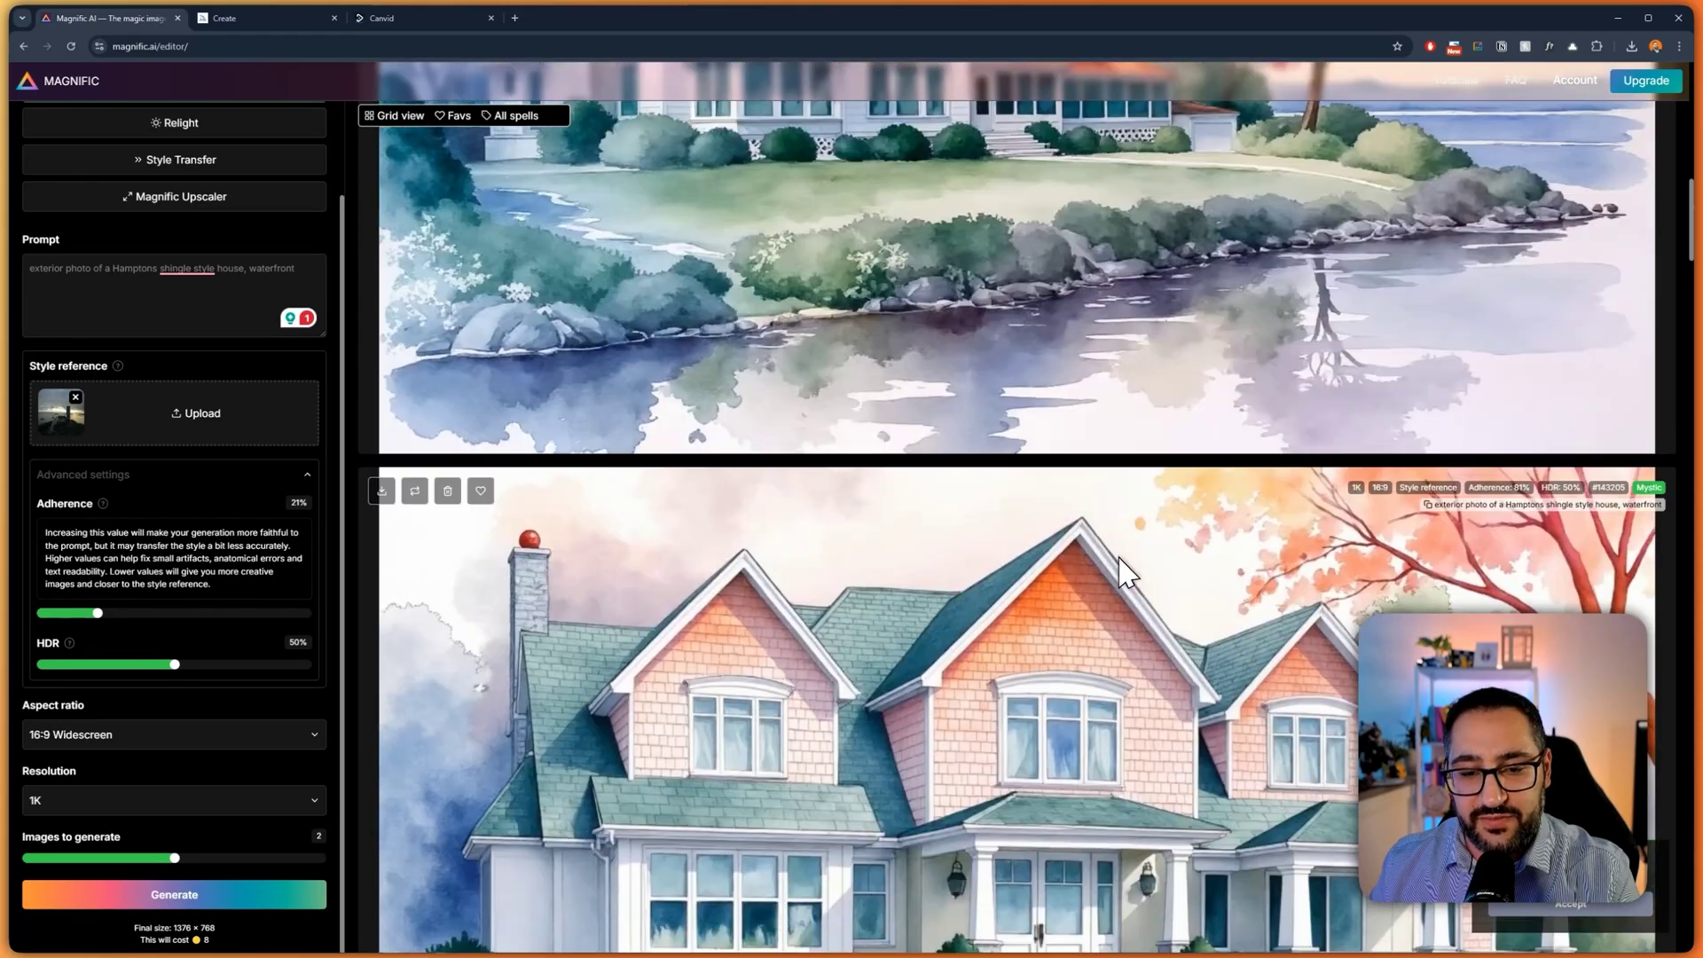
scroll(1095, 568, "down", 7)
scroll(1082, 696, "up", 3)
scroll(1121, 562, "up", 5)
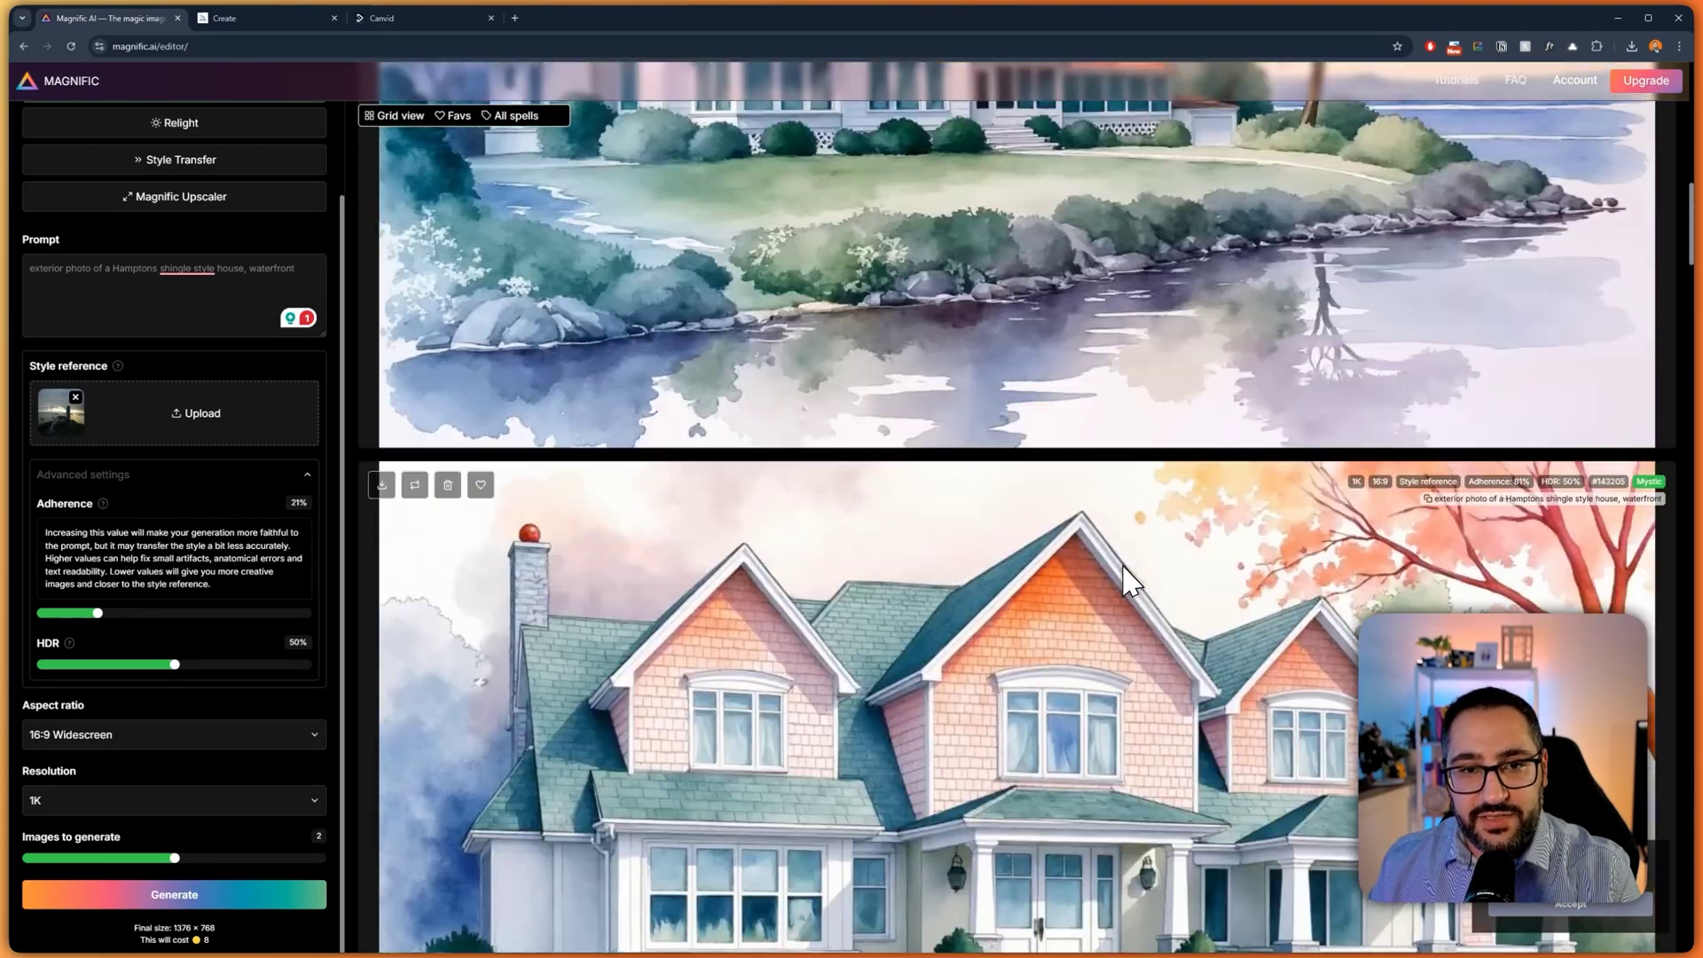
scroll(1110, 498, "down", 2)
scroll(1107, 488, "up", 2)
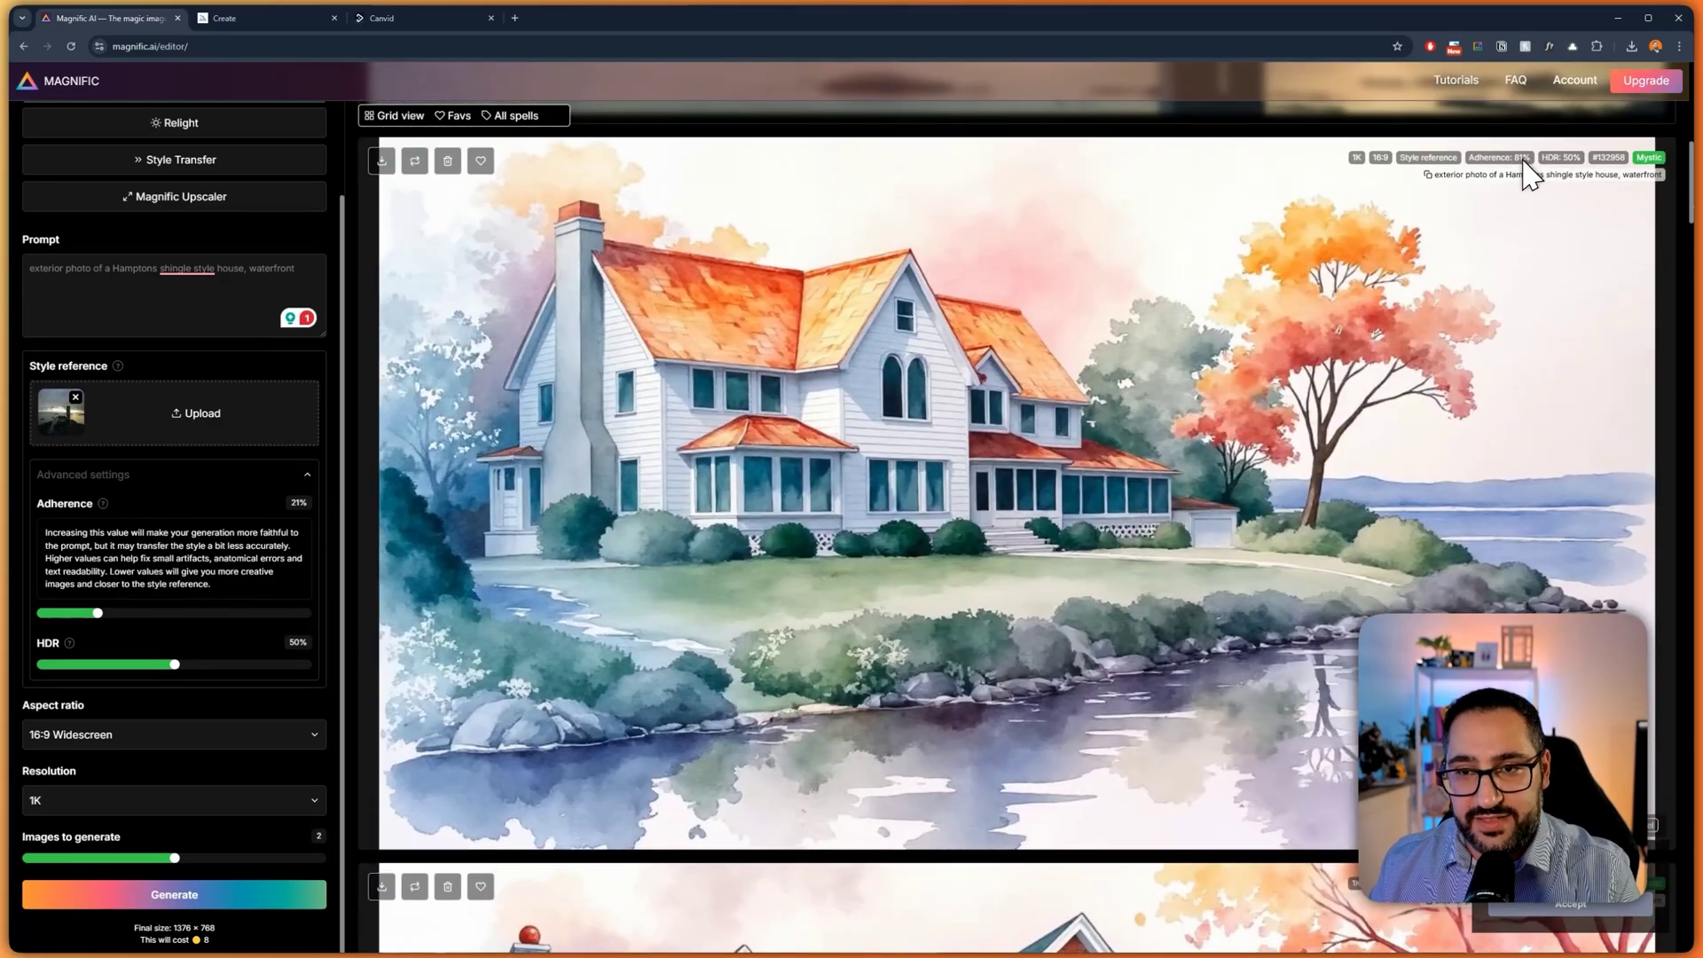
scroll(1092, 511, "down", 10)
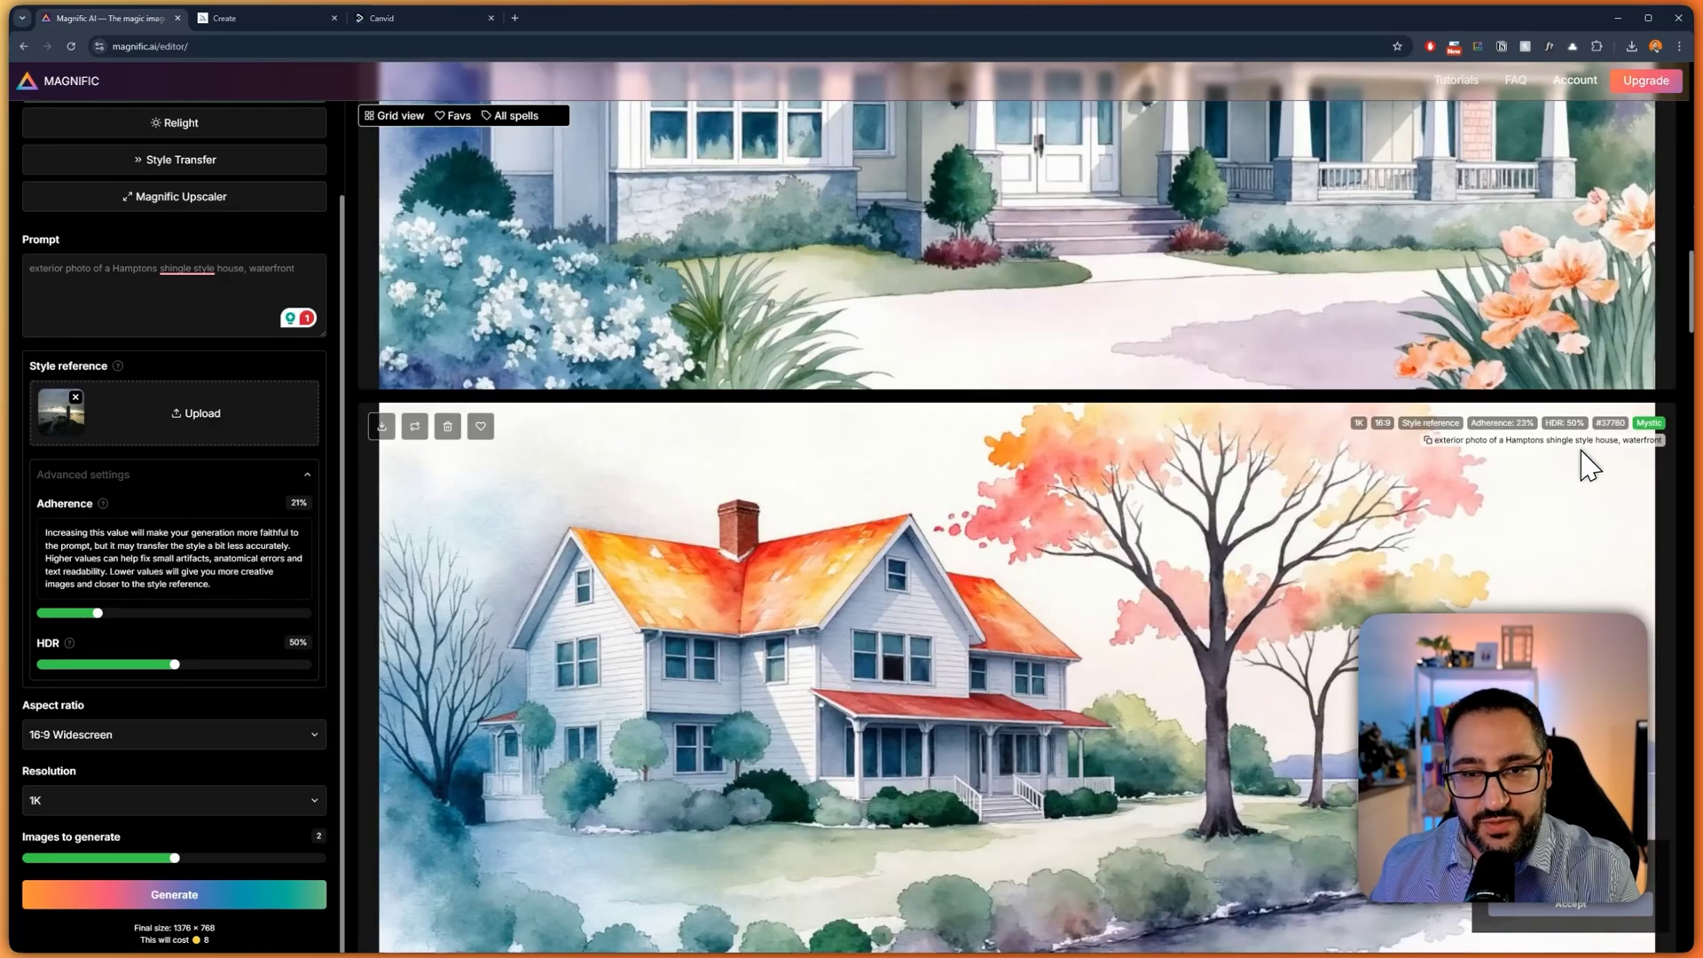
scroll(1156, 598, "up", 5)
scroll(1070, 239, "up", 1)
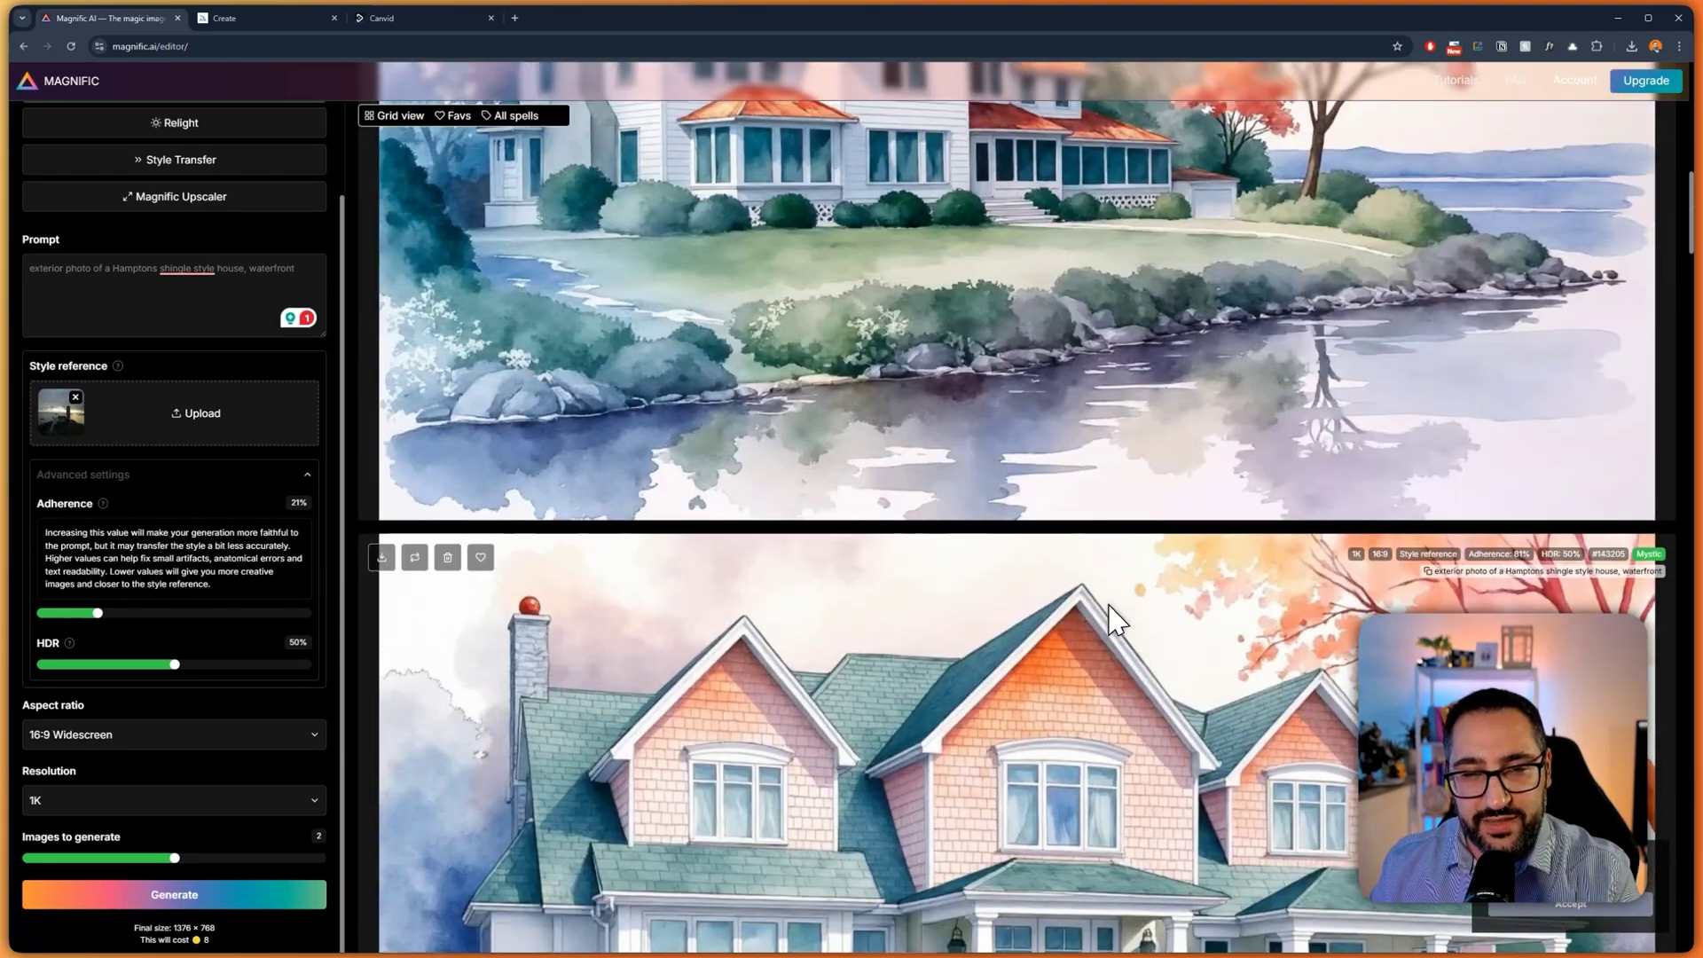
scroll(1142, 627, "down", 4)
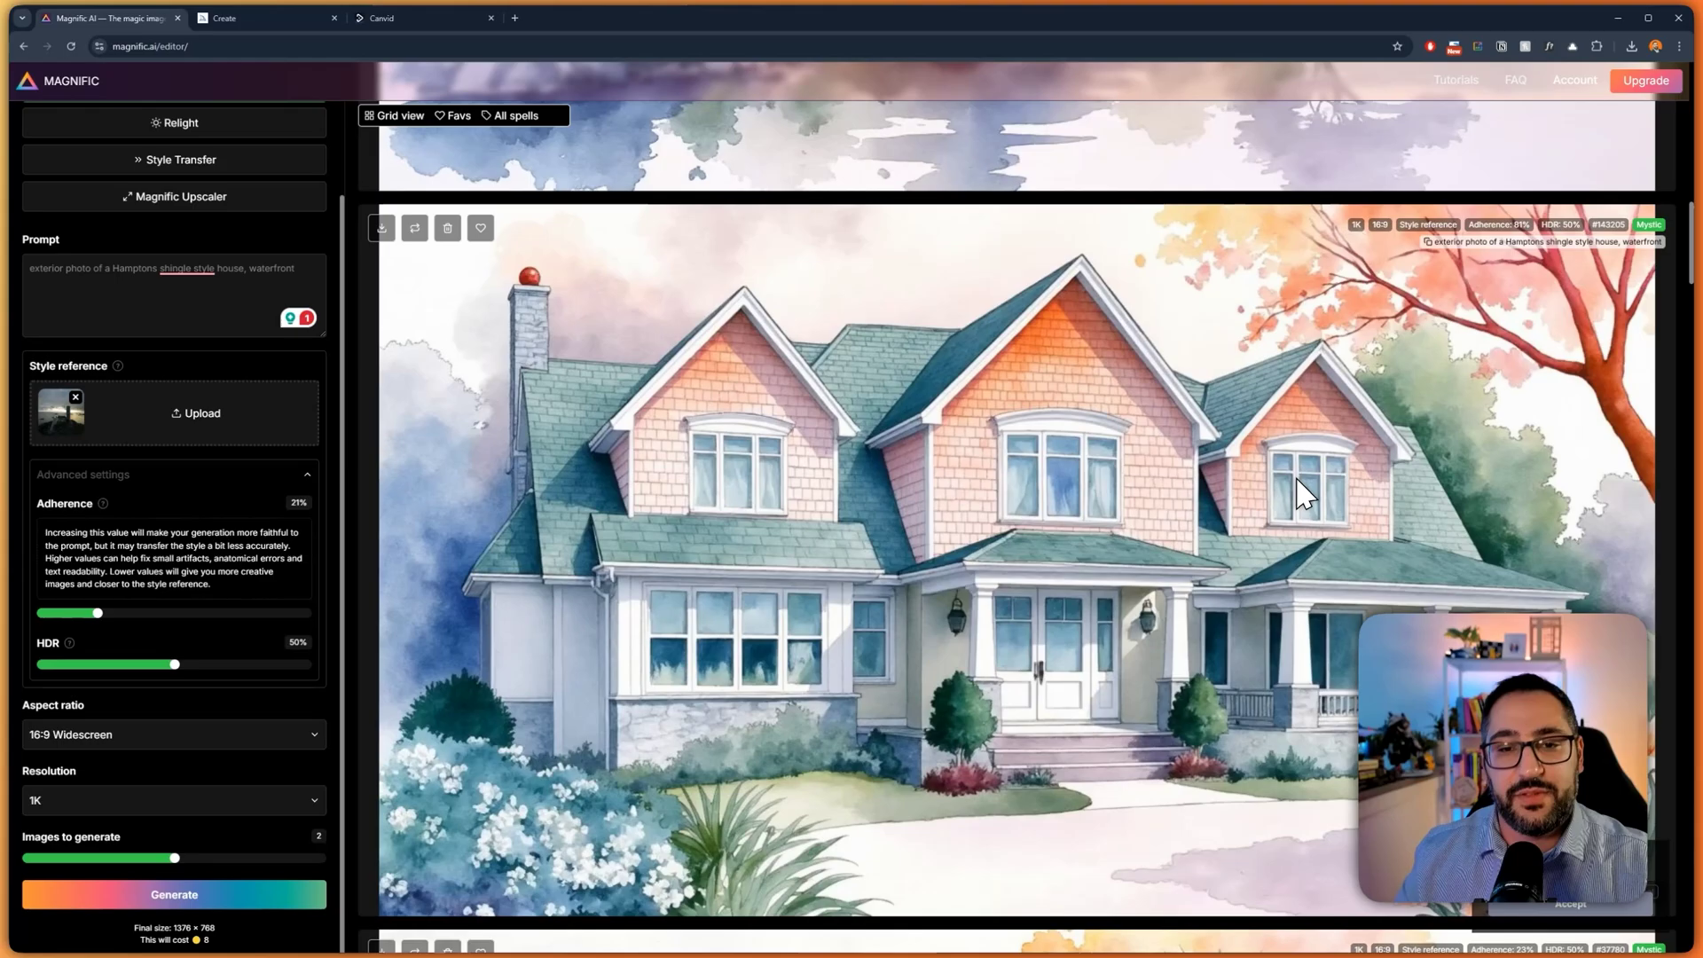
scroll(1295, 378, "down", 2)
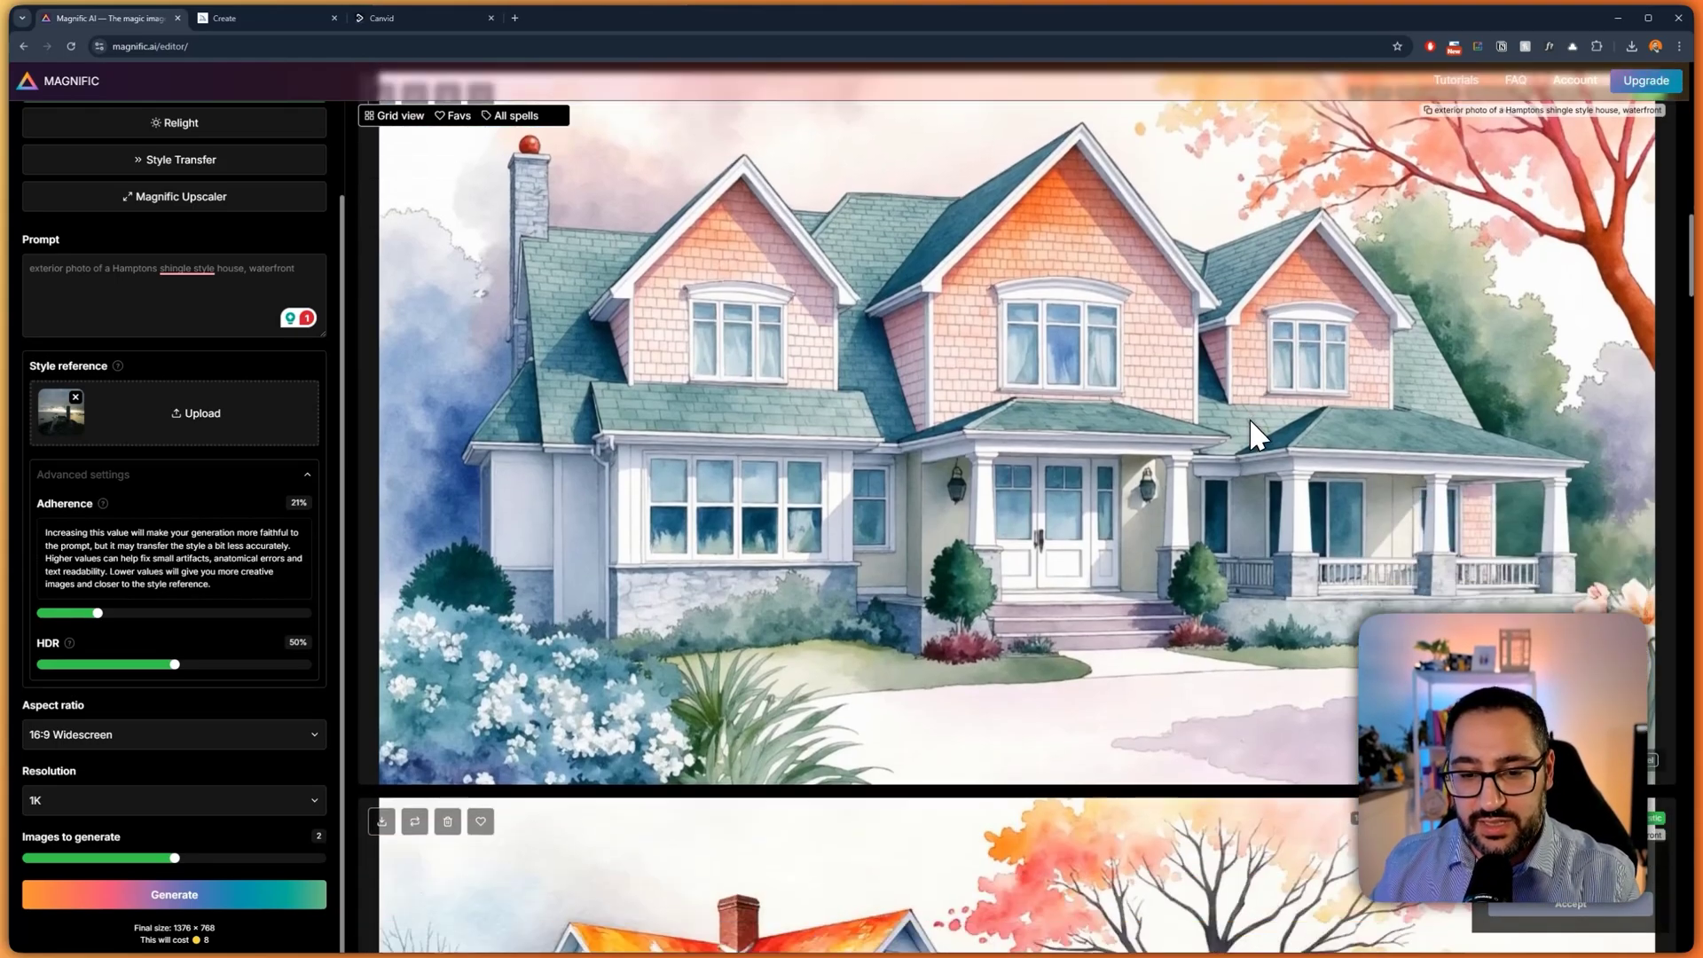
scroll(1231, 470, "up", 10)
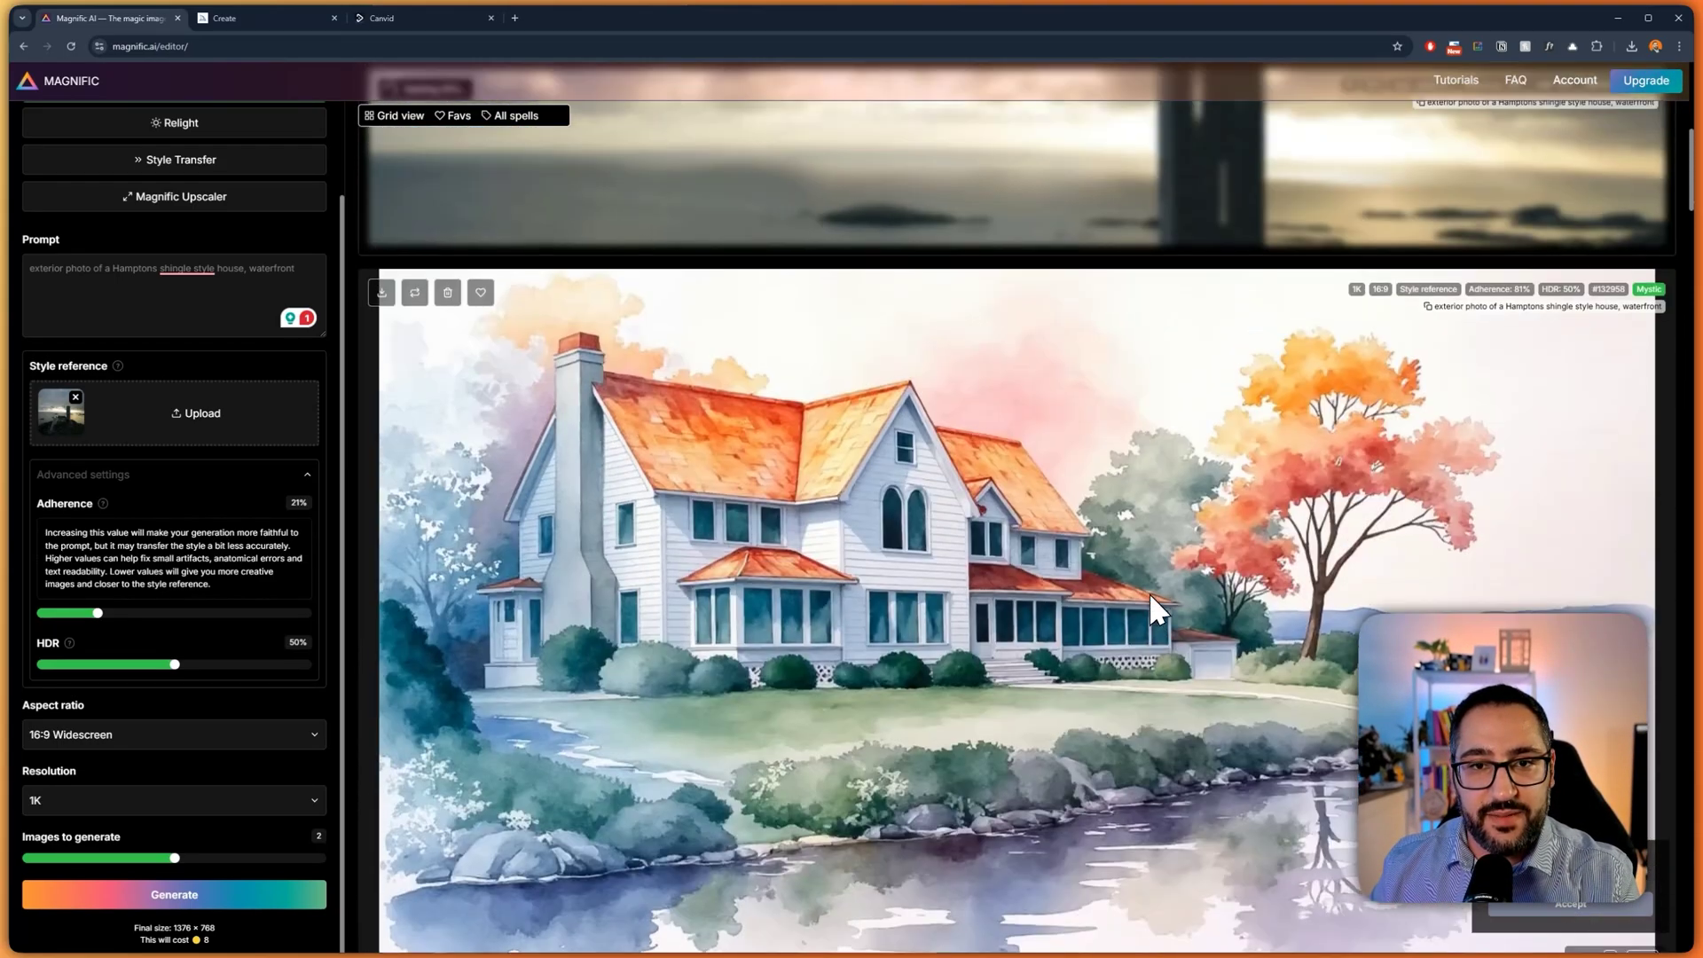
scroll(1119, 551, "up", 8)
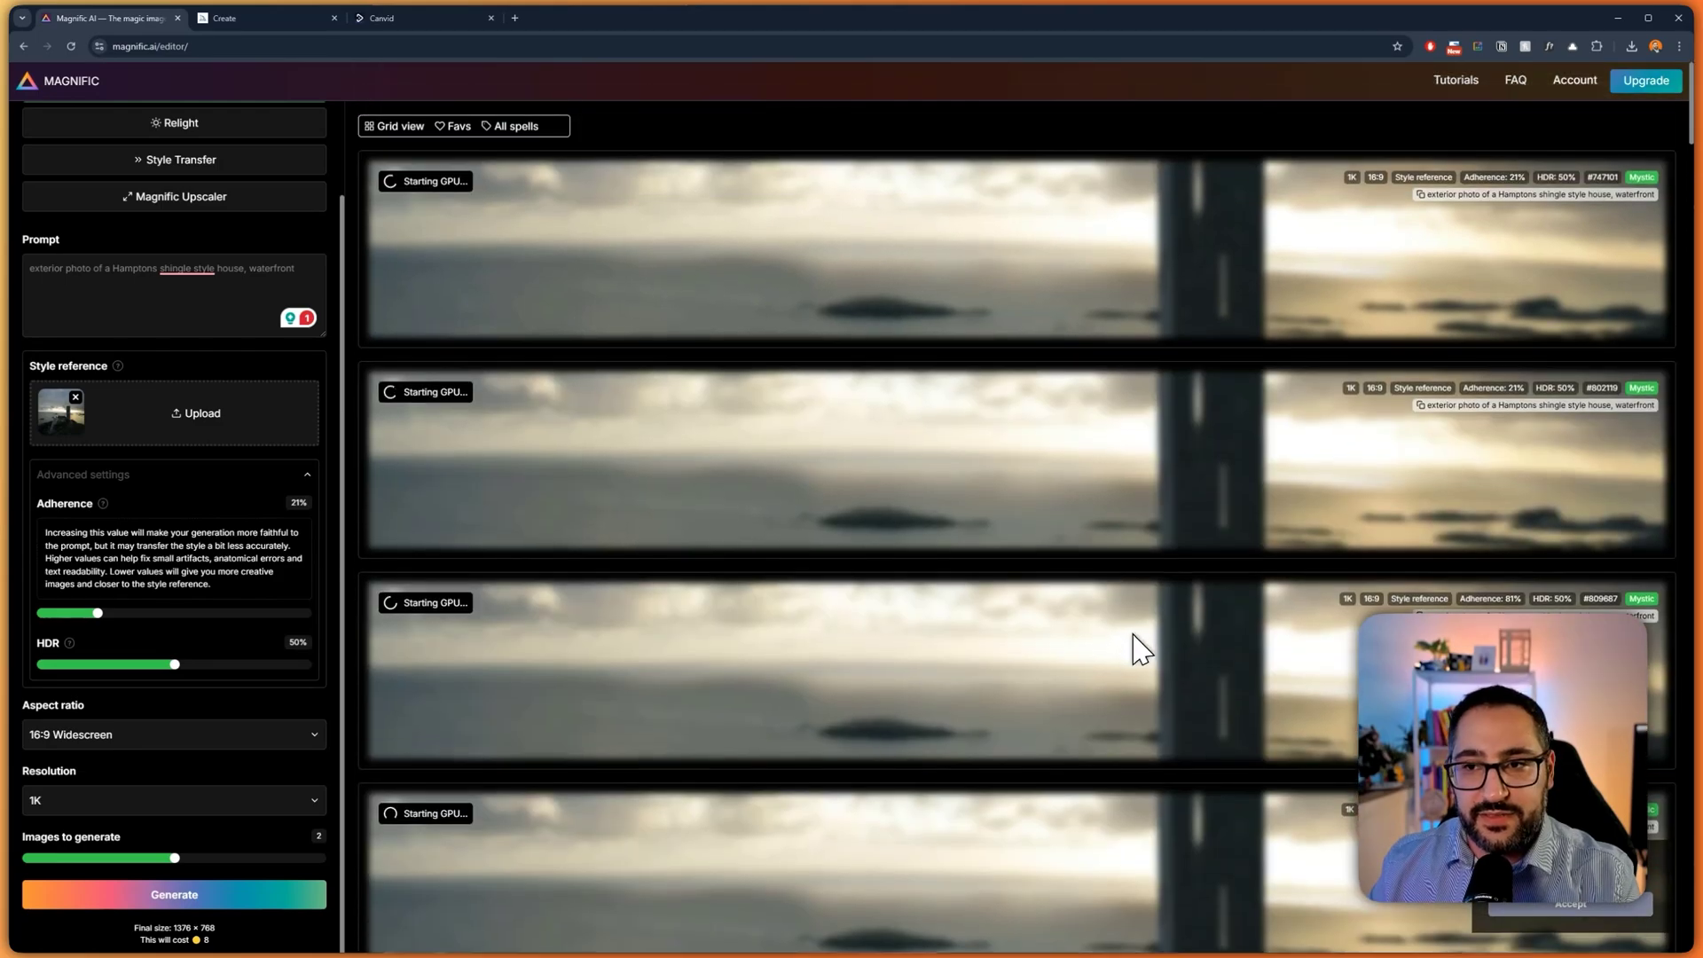
scroll(1104, 578, "down", 1)
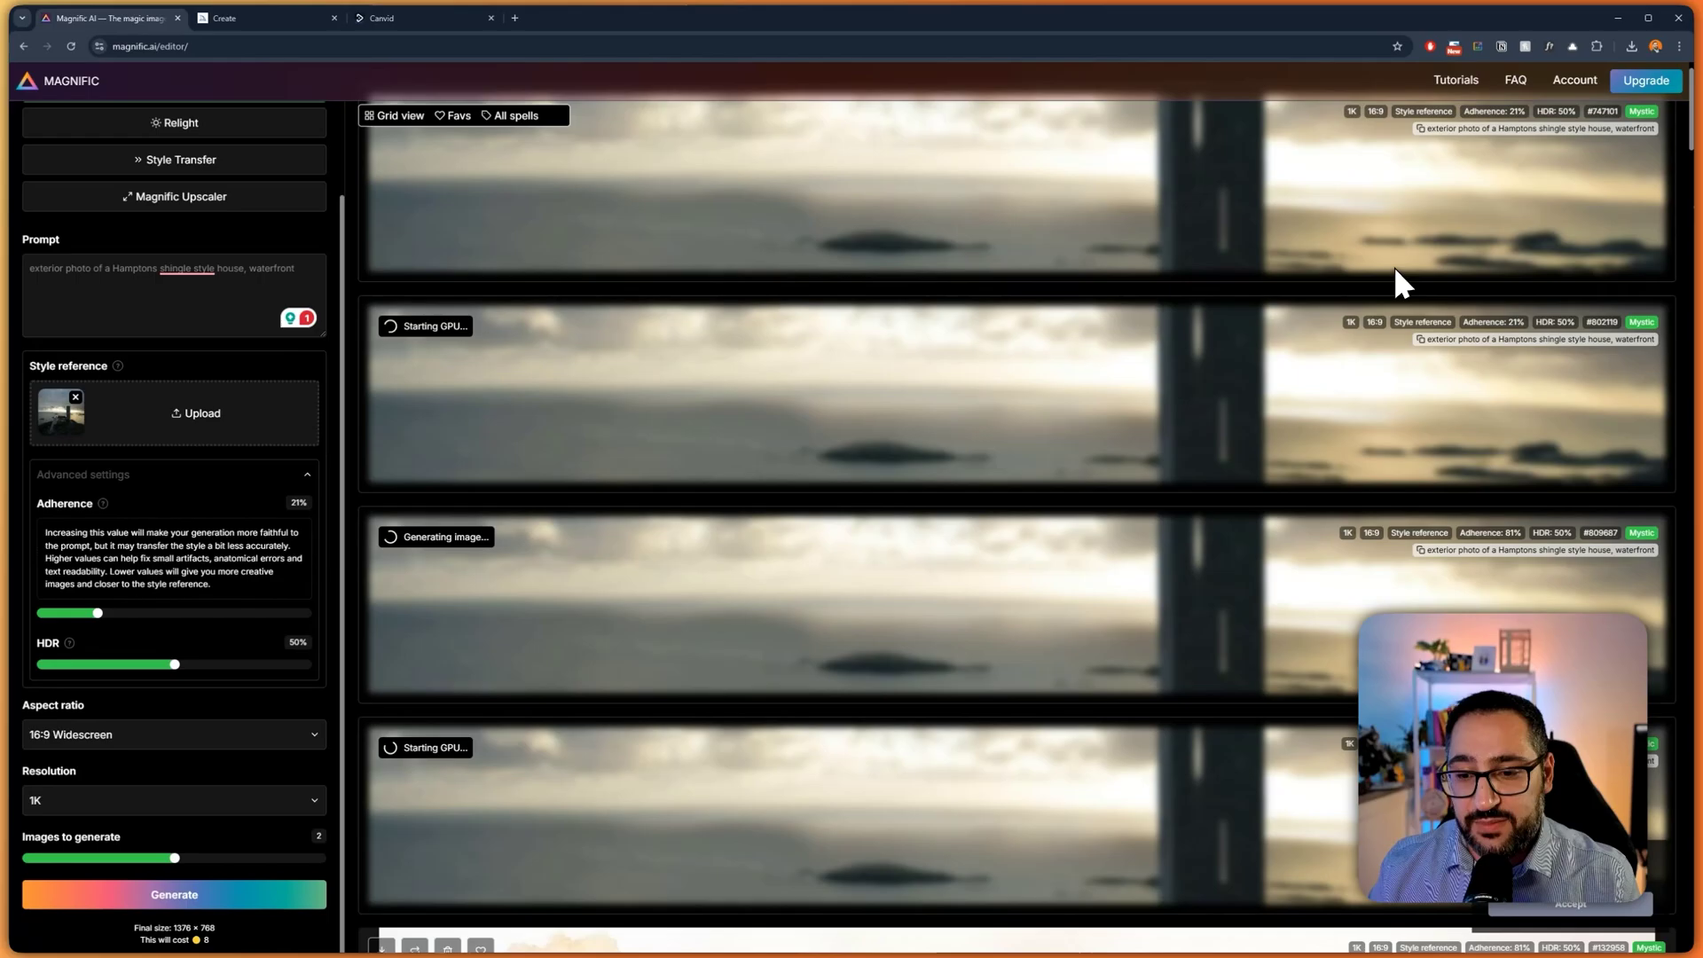
scroll(1392, 275, "down", 6)
scroll(1386, 319, "down", 20)
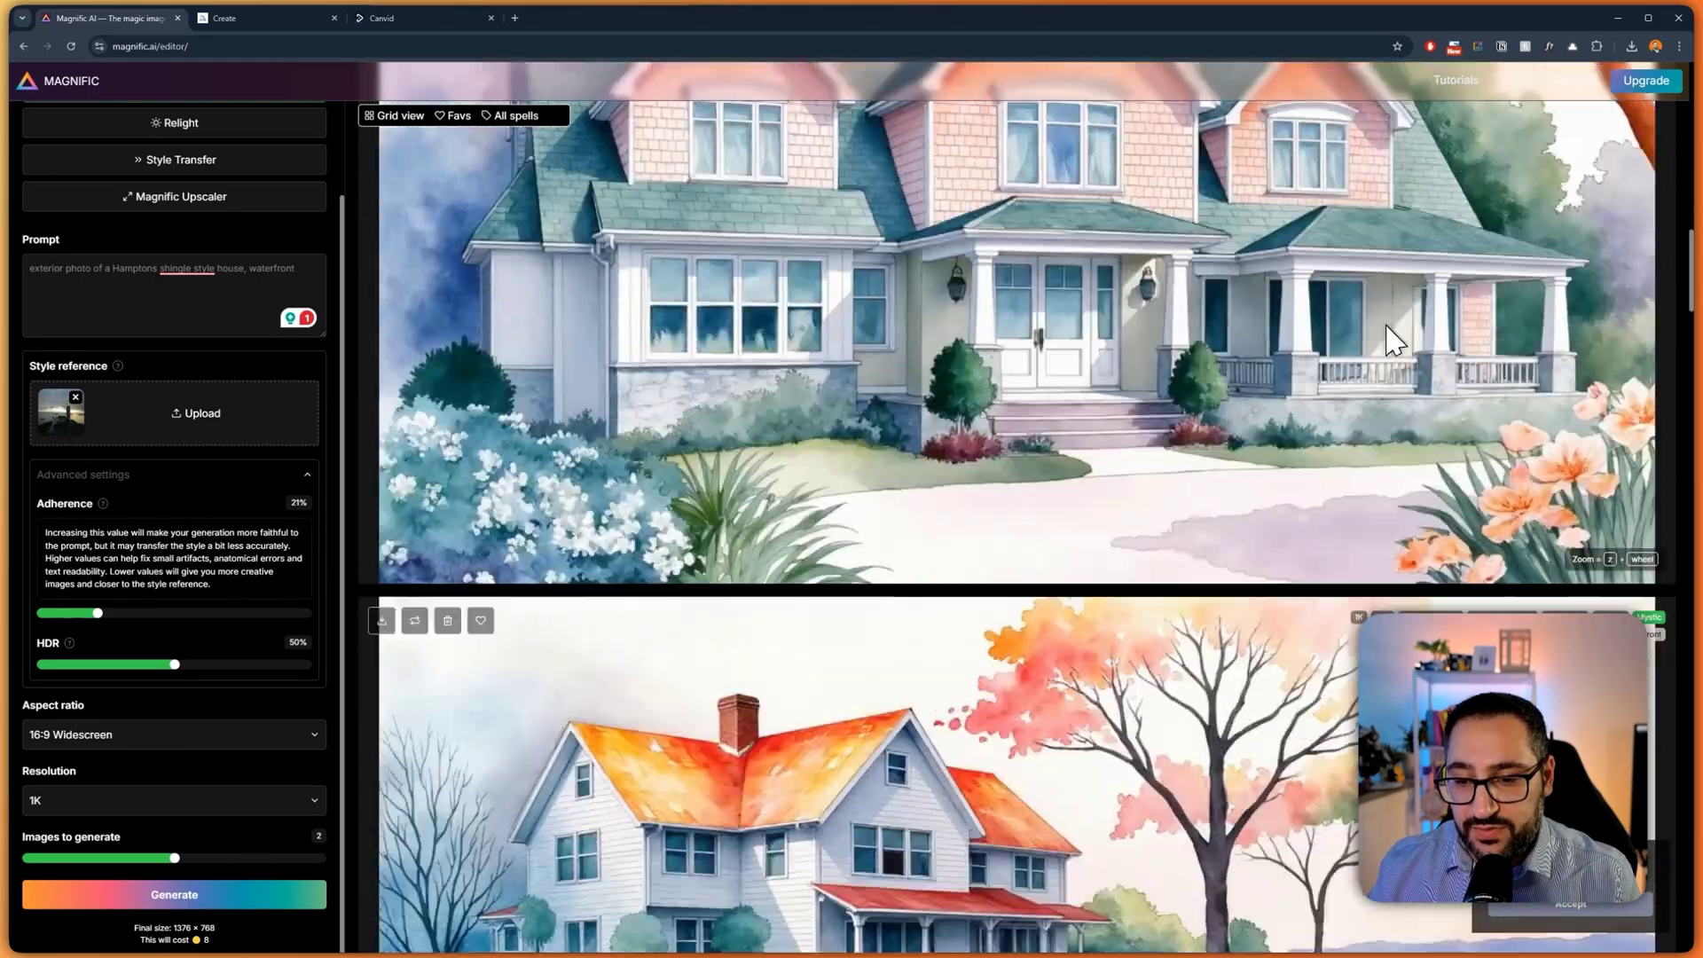
scroll(1392, 349, "down", 4)
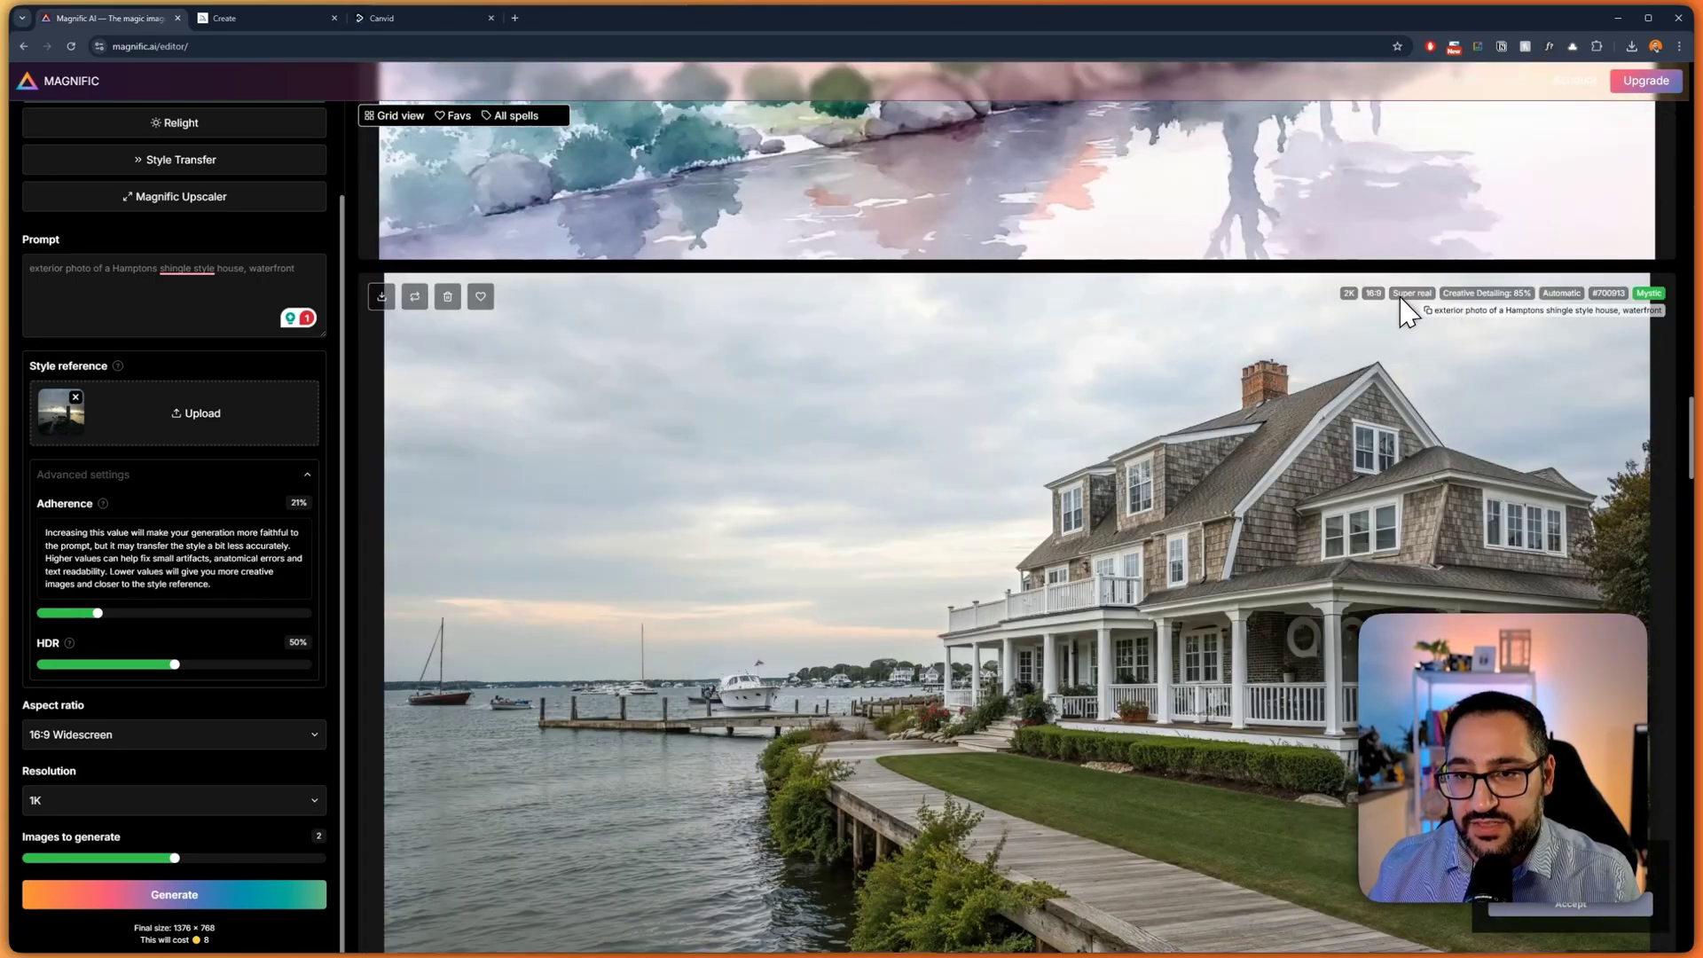
scroll(1463, 321, "up", 8)
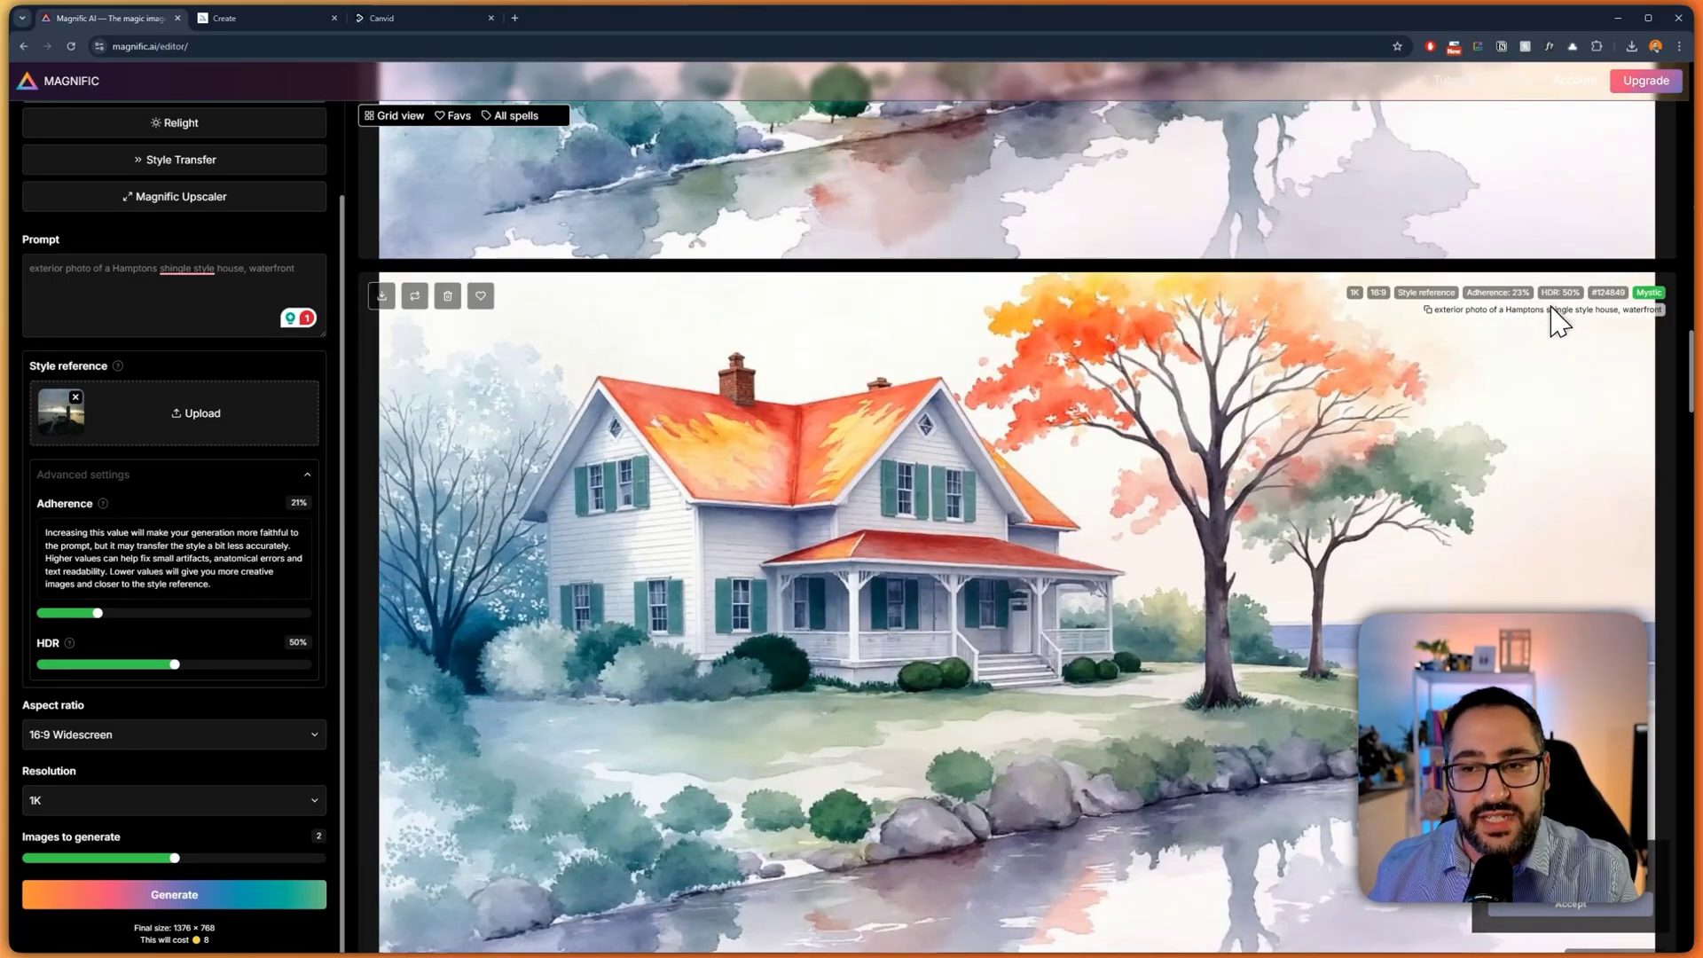
scroll(802, 311, "down", 2)
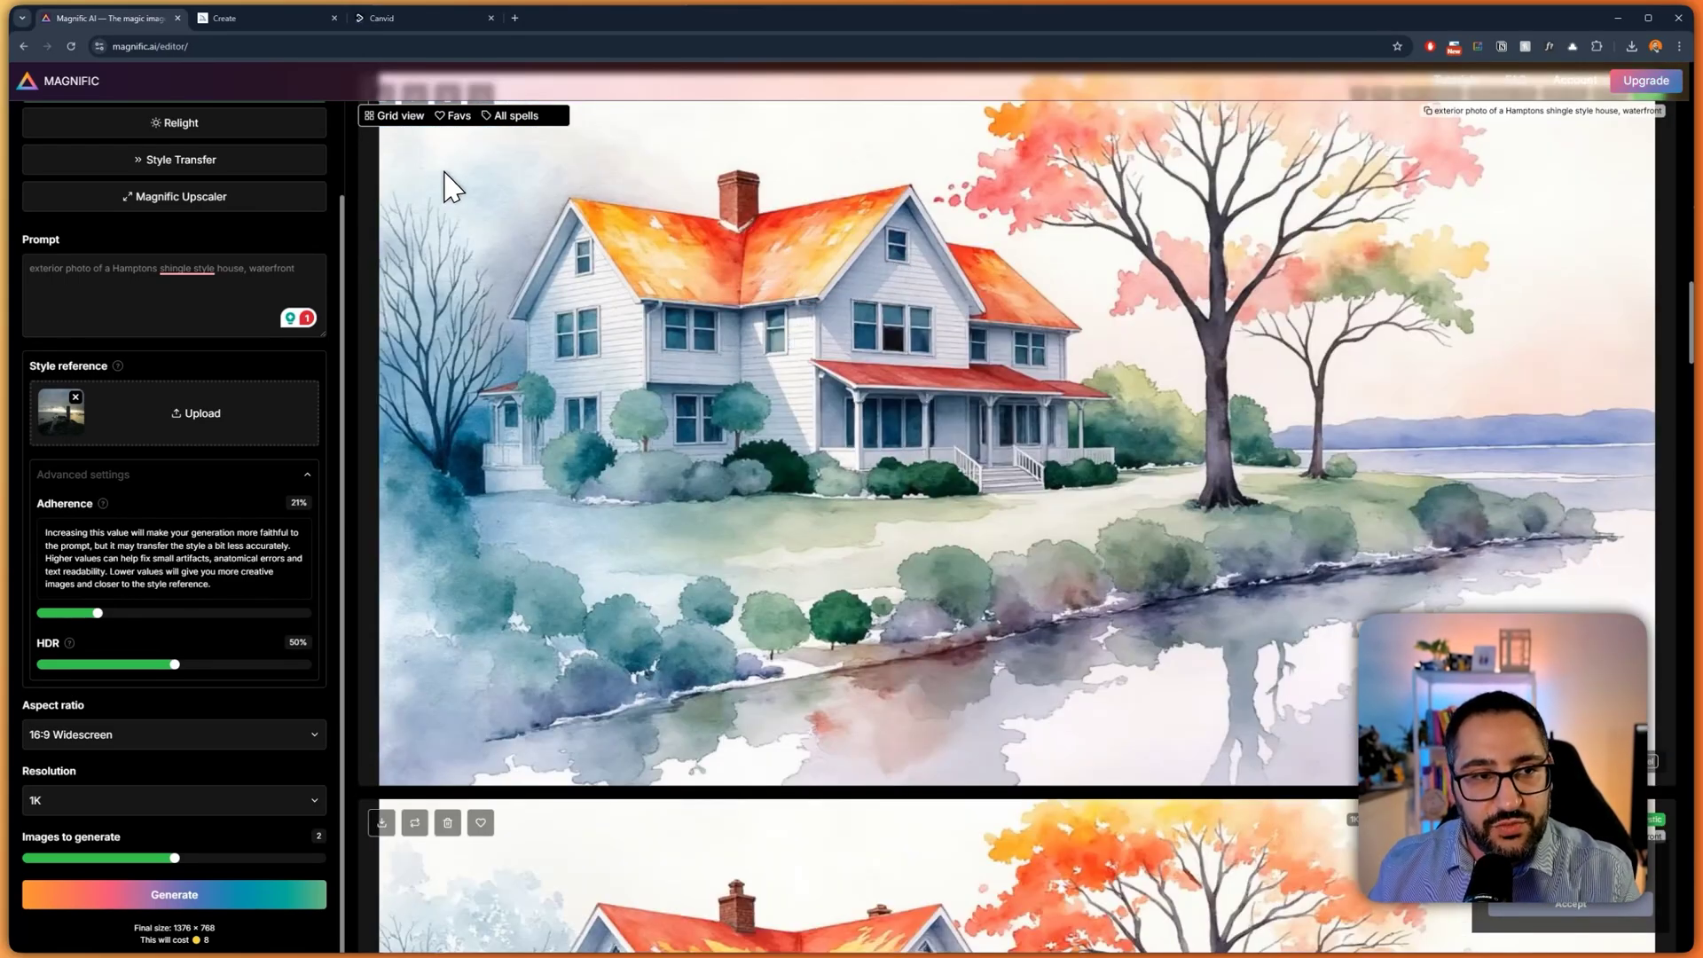
Switch results to grid view, open a past library image, and scroll back to the newest Hamptons renders.
left_click(400, 116)
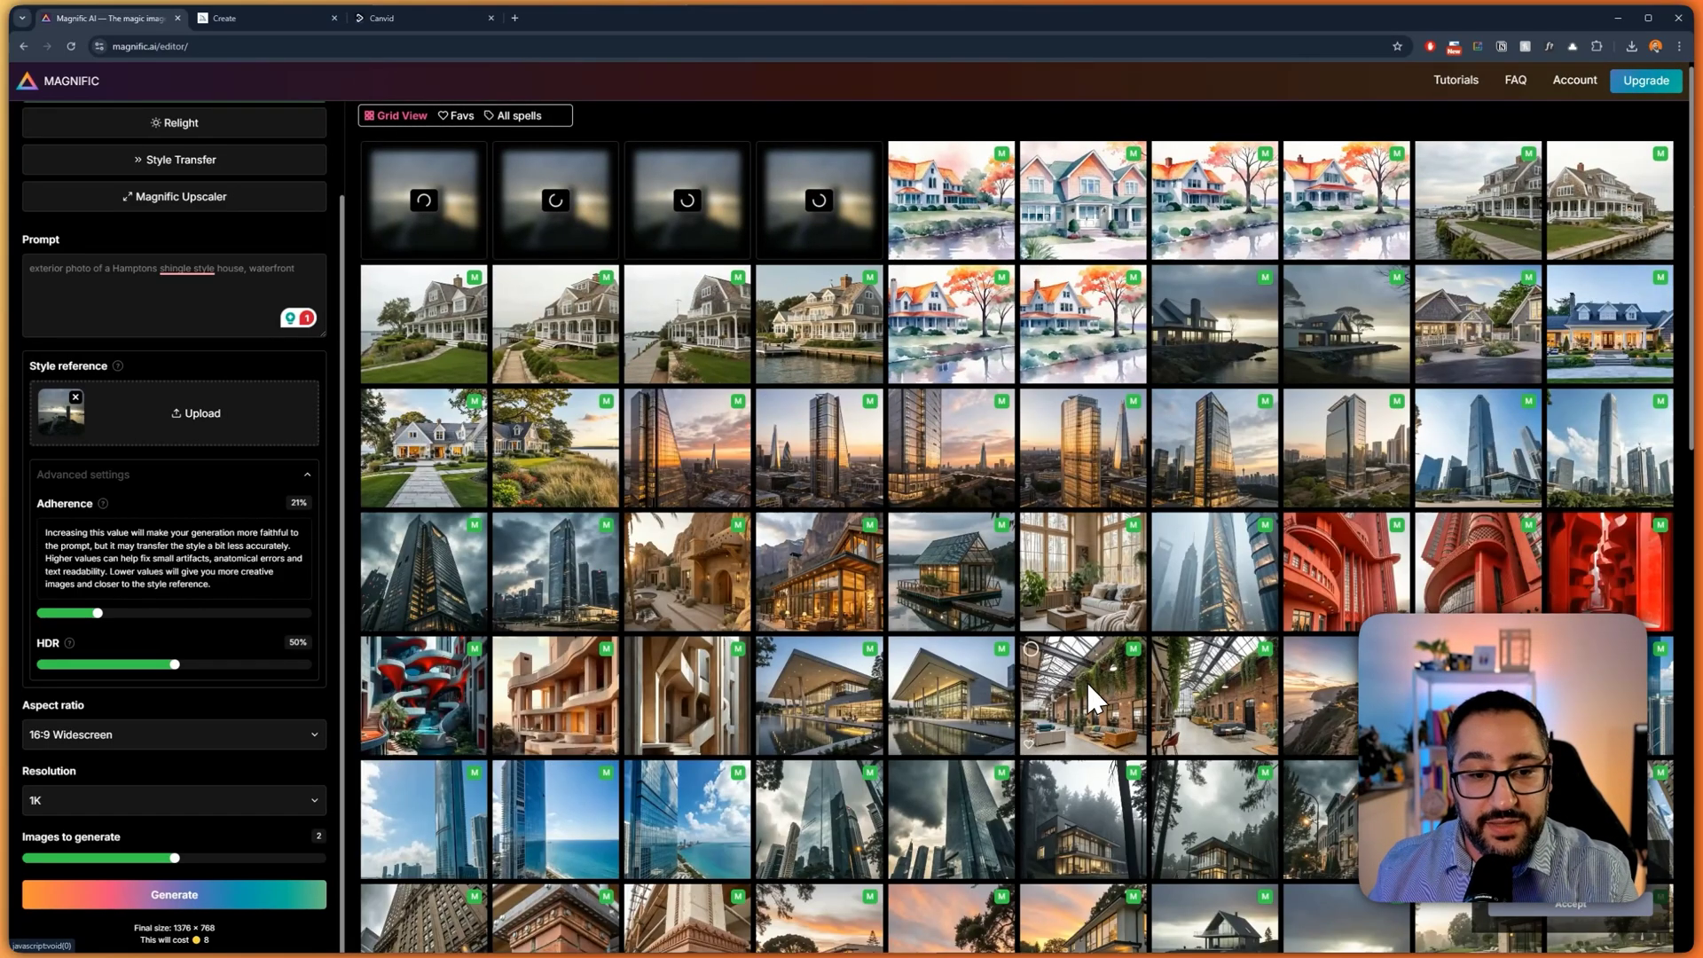
left_click(842, 706)
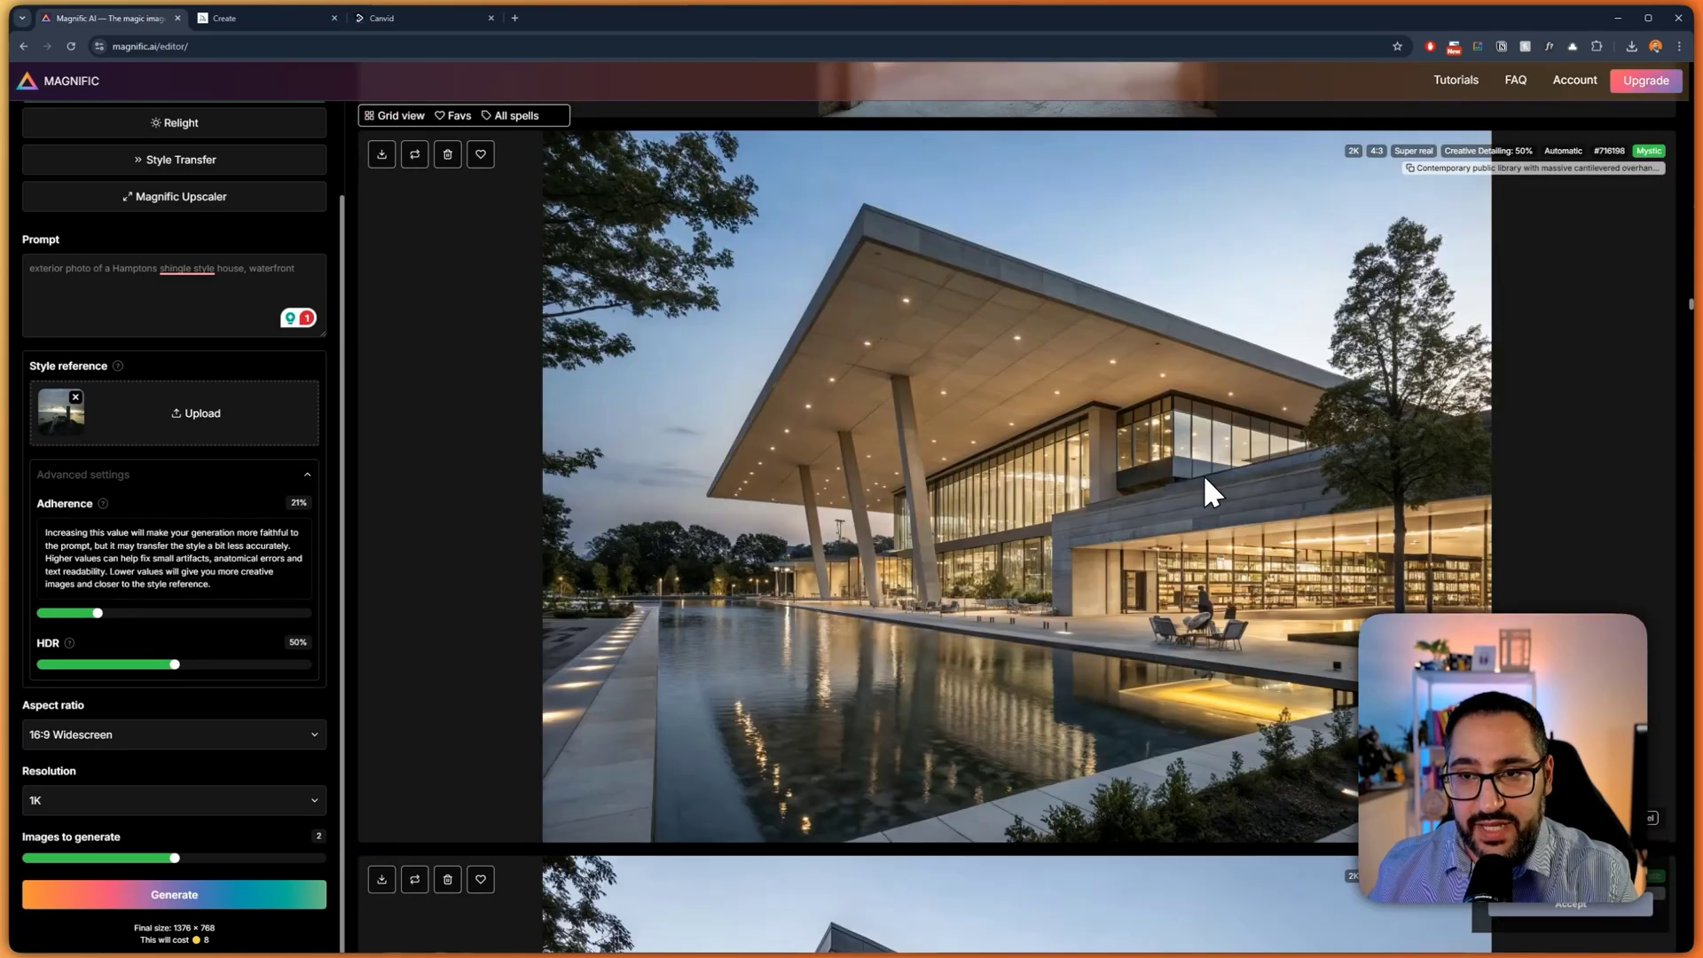
scroll(1260, 648, "up", 15)
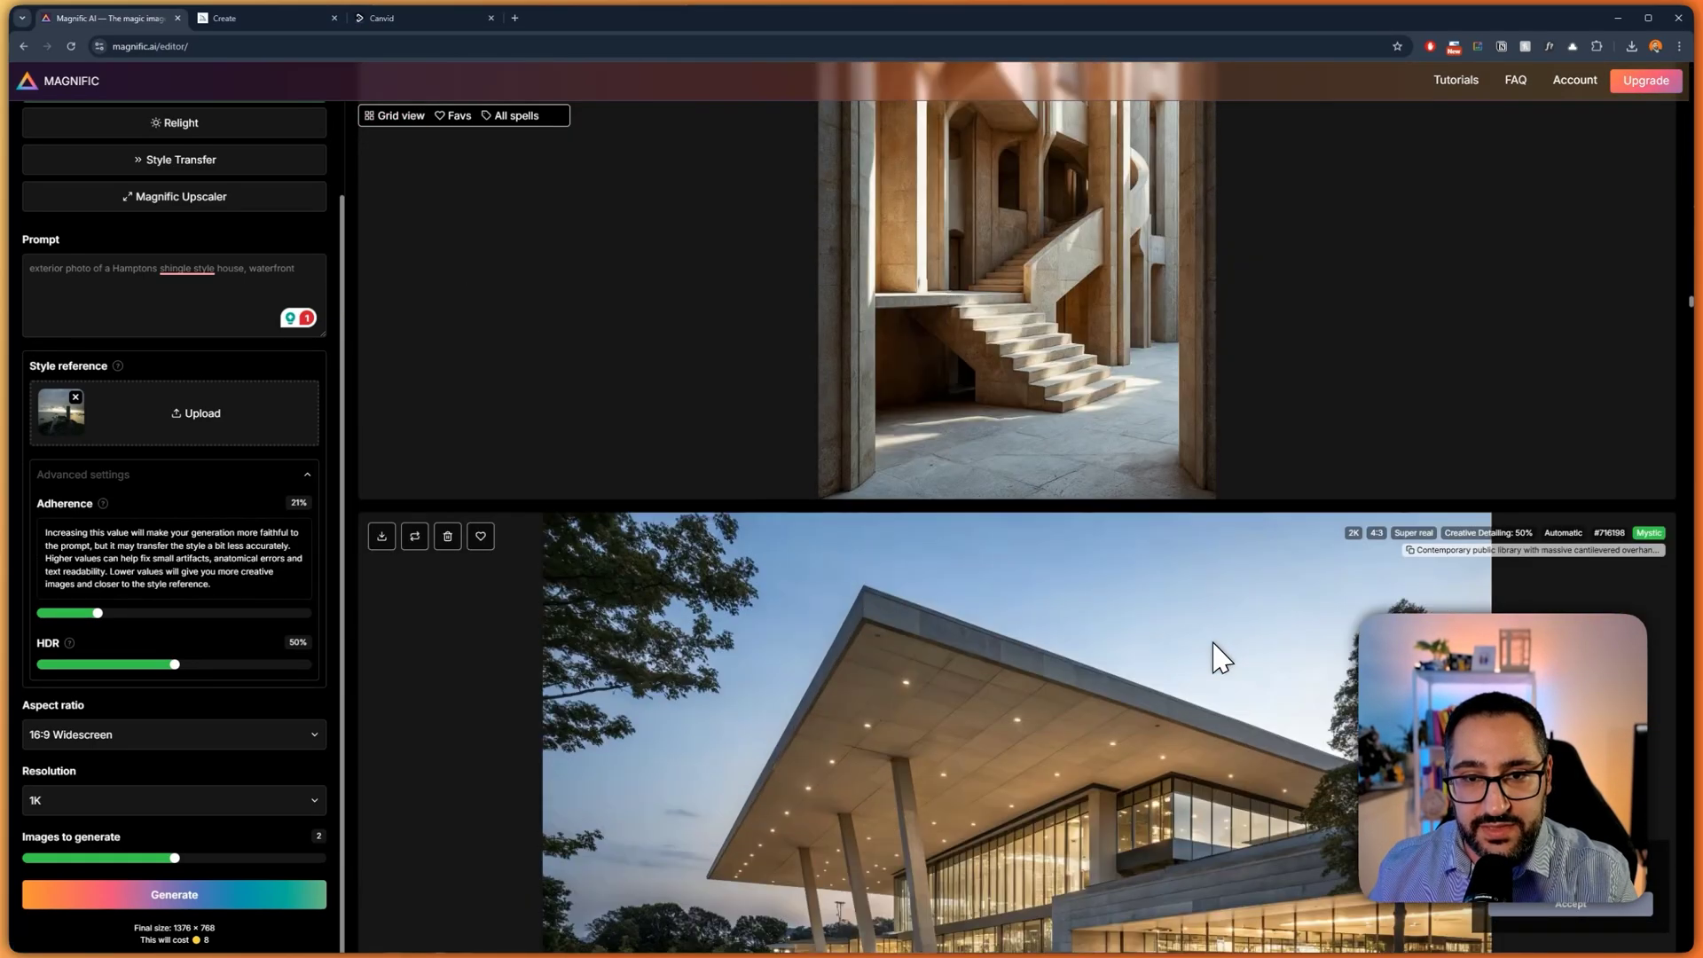
scroll(1129, 569, "up", 8)
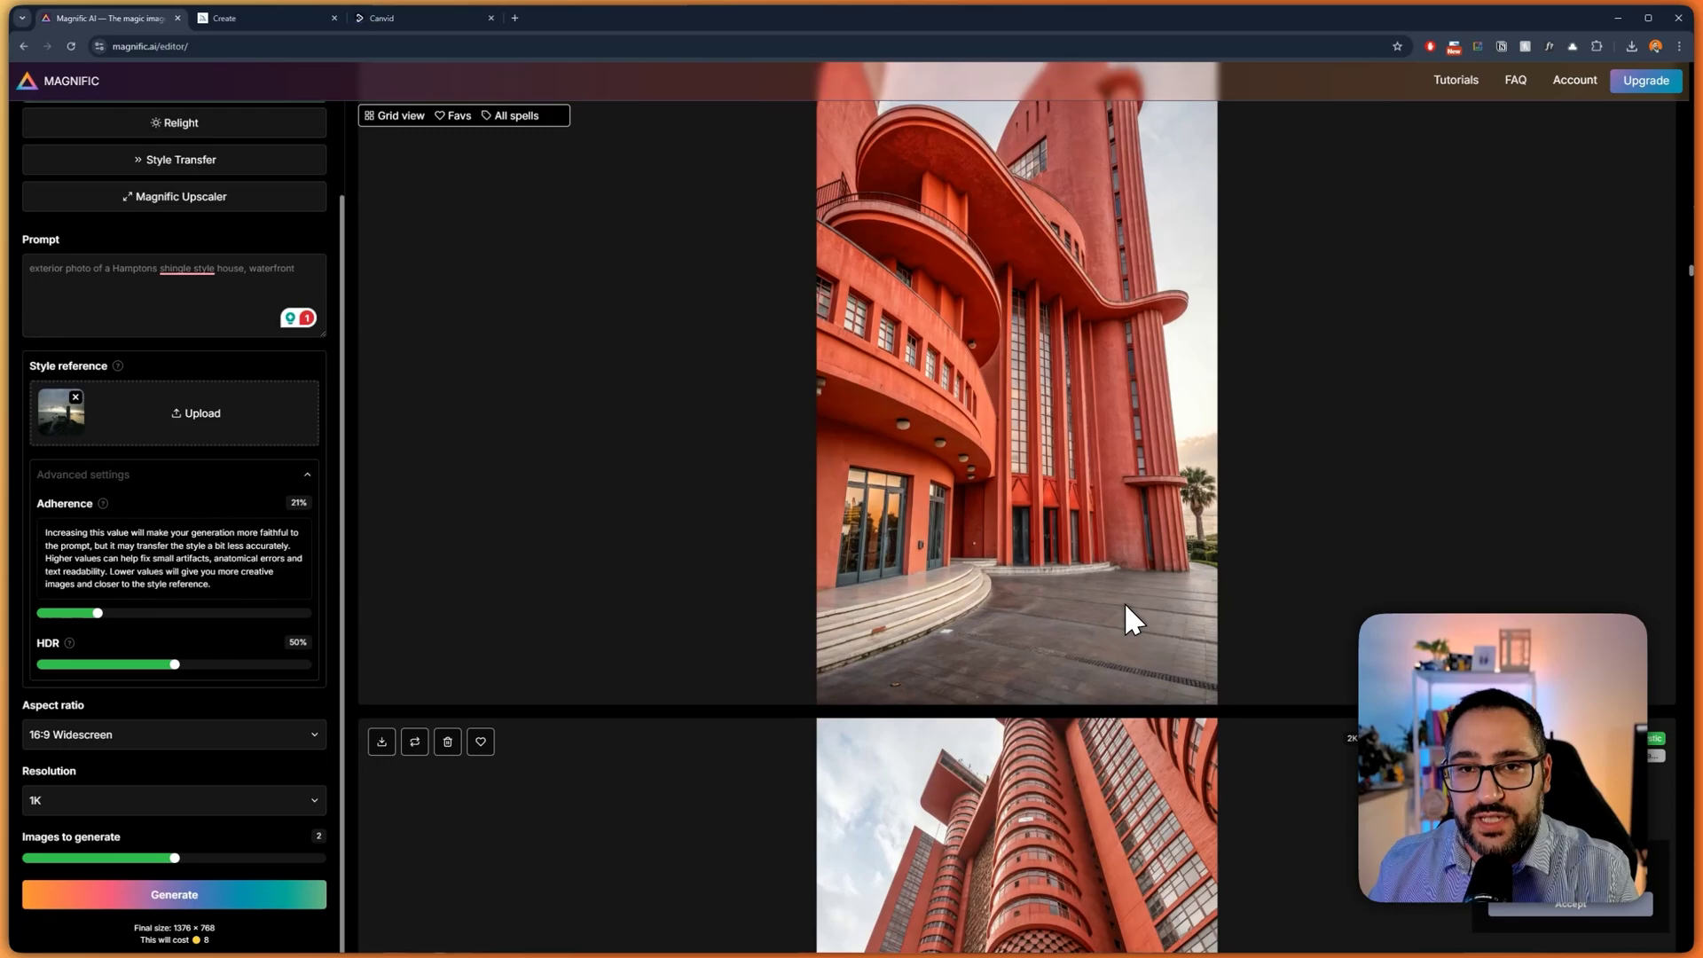
scroll(1212, 487, "up", 20)
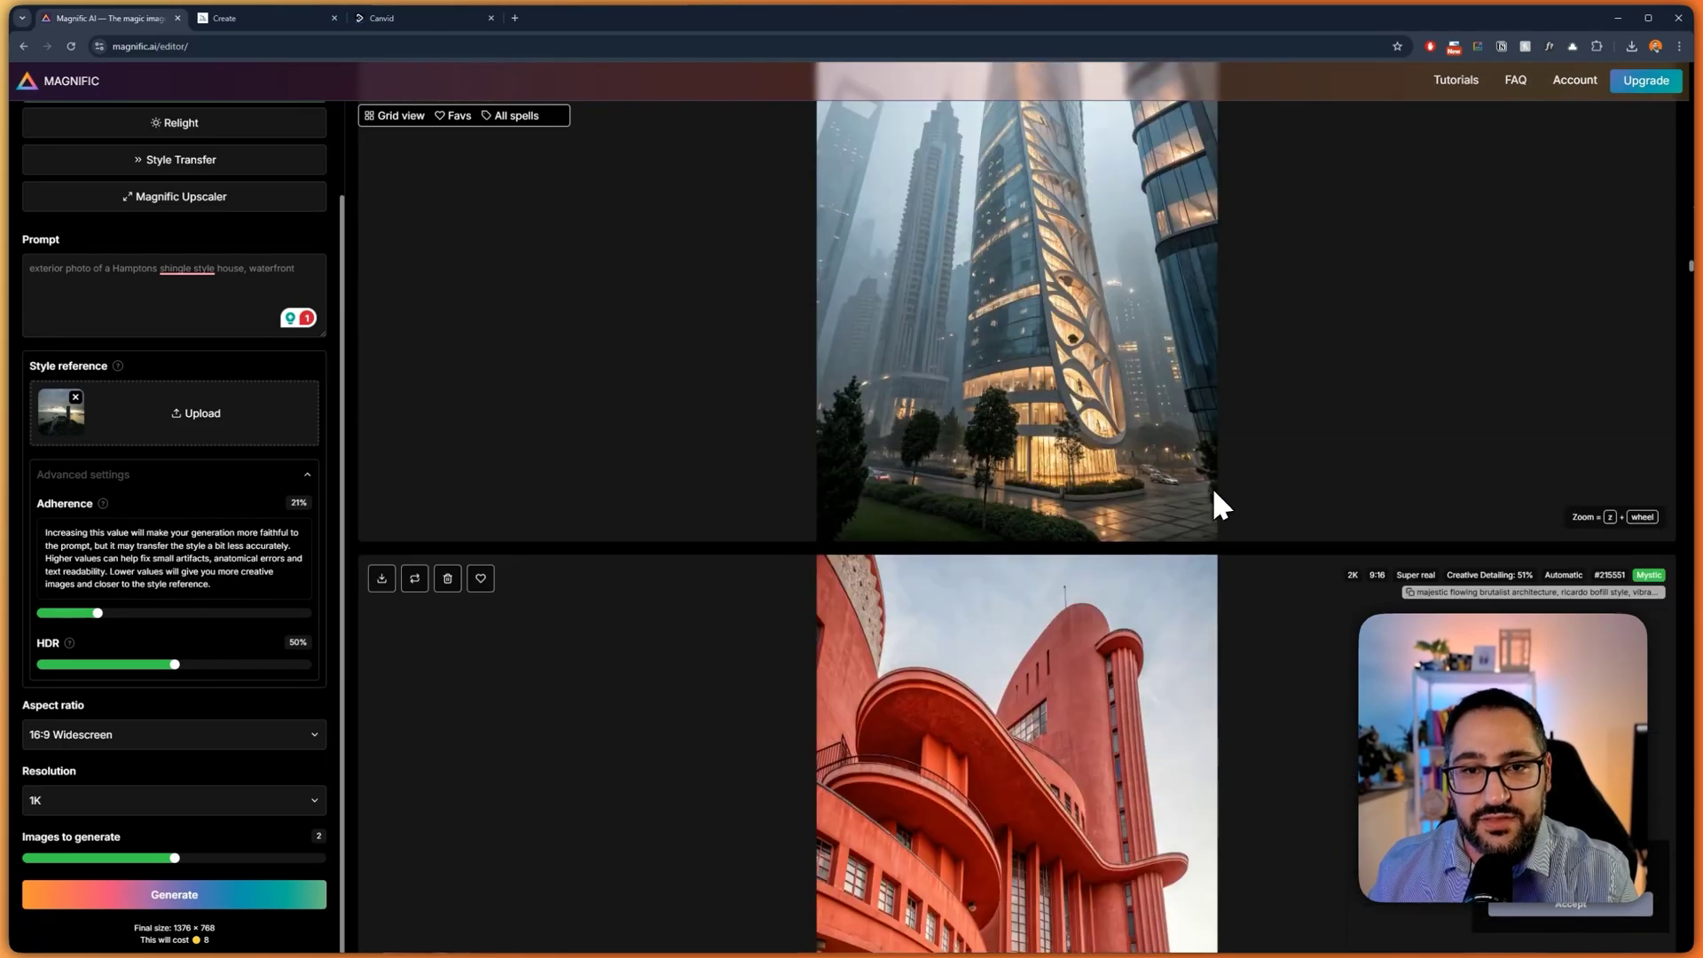
scroll(1114, 477, "up", 2)
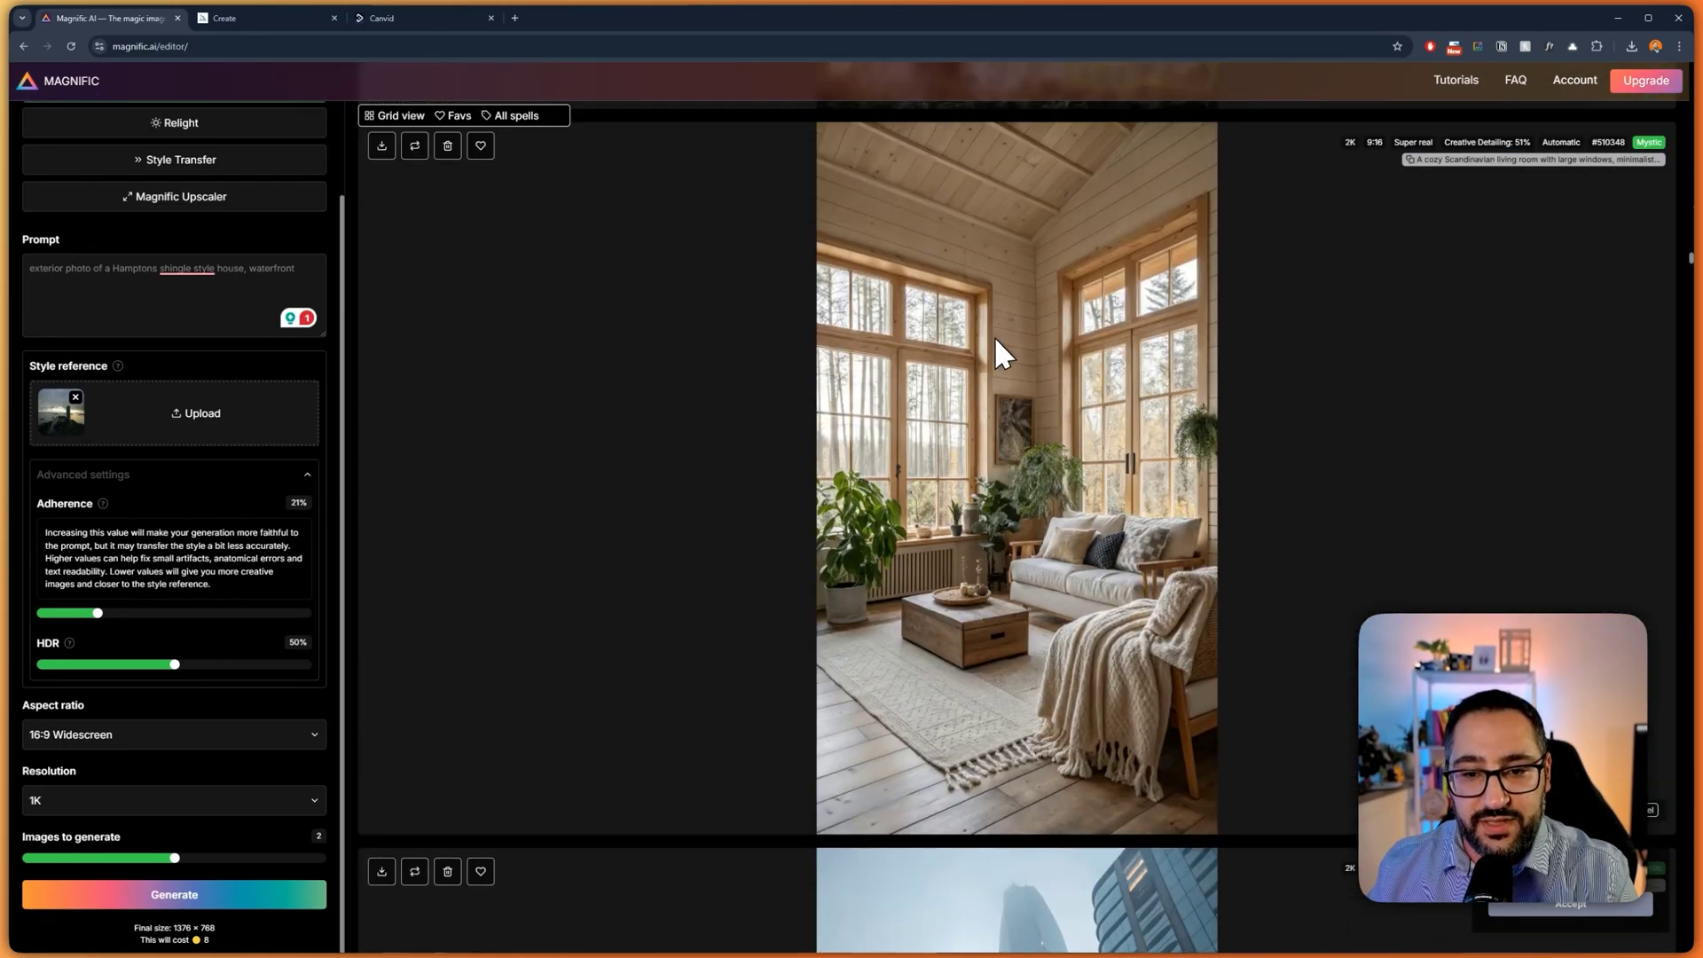
scroll(1098, 681, "up", 1)
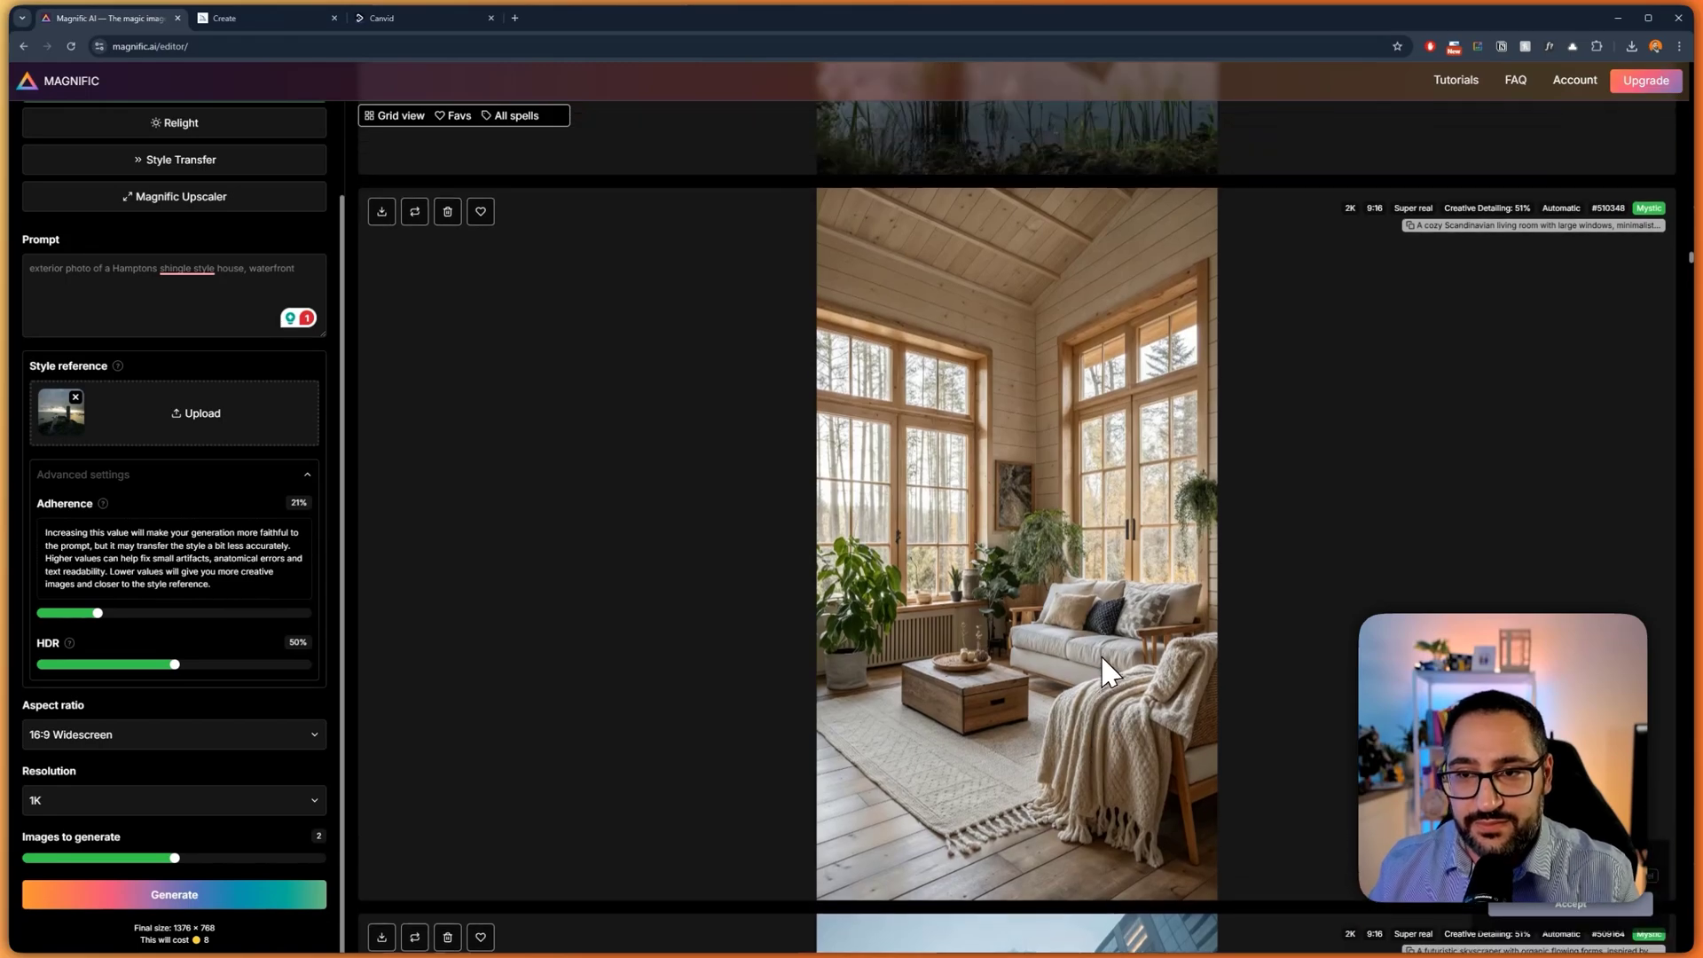
scroll(1140, 589, "up", 12)
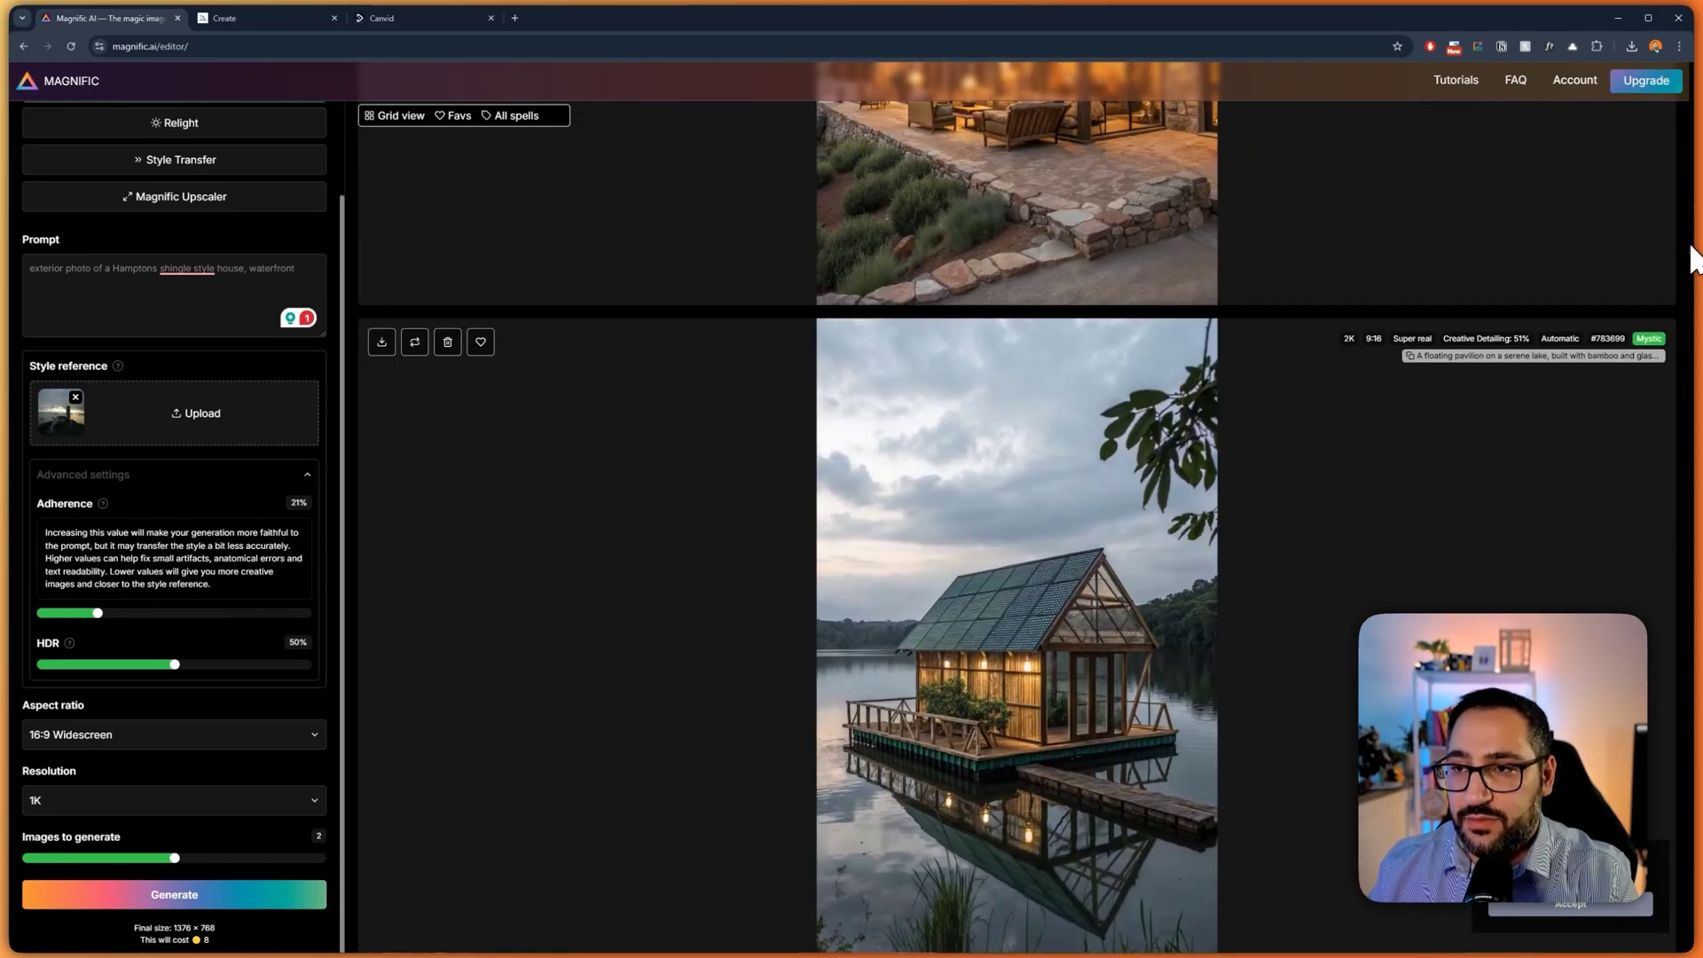
scroll(1156, 502, "up", 10)
scroll(1037, 502, "down", 8)
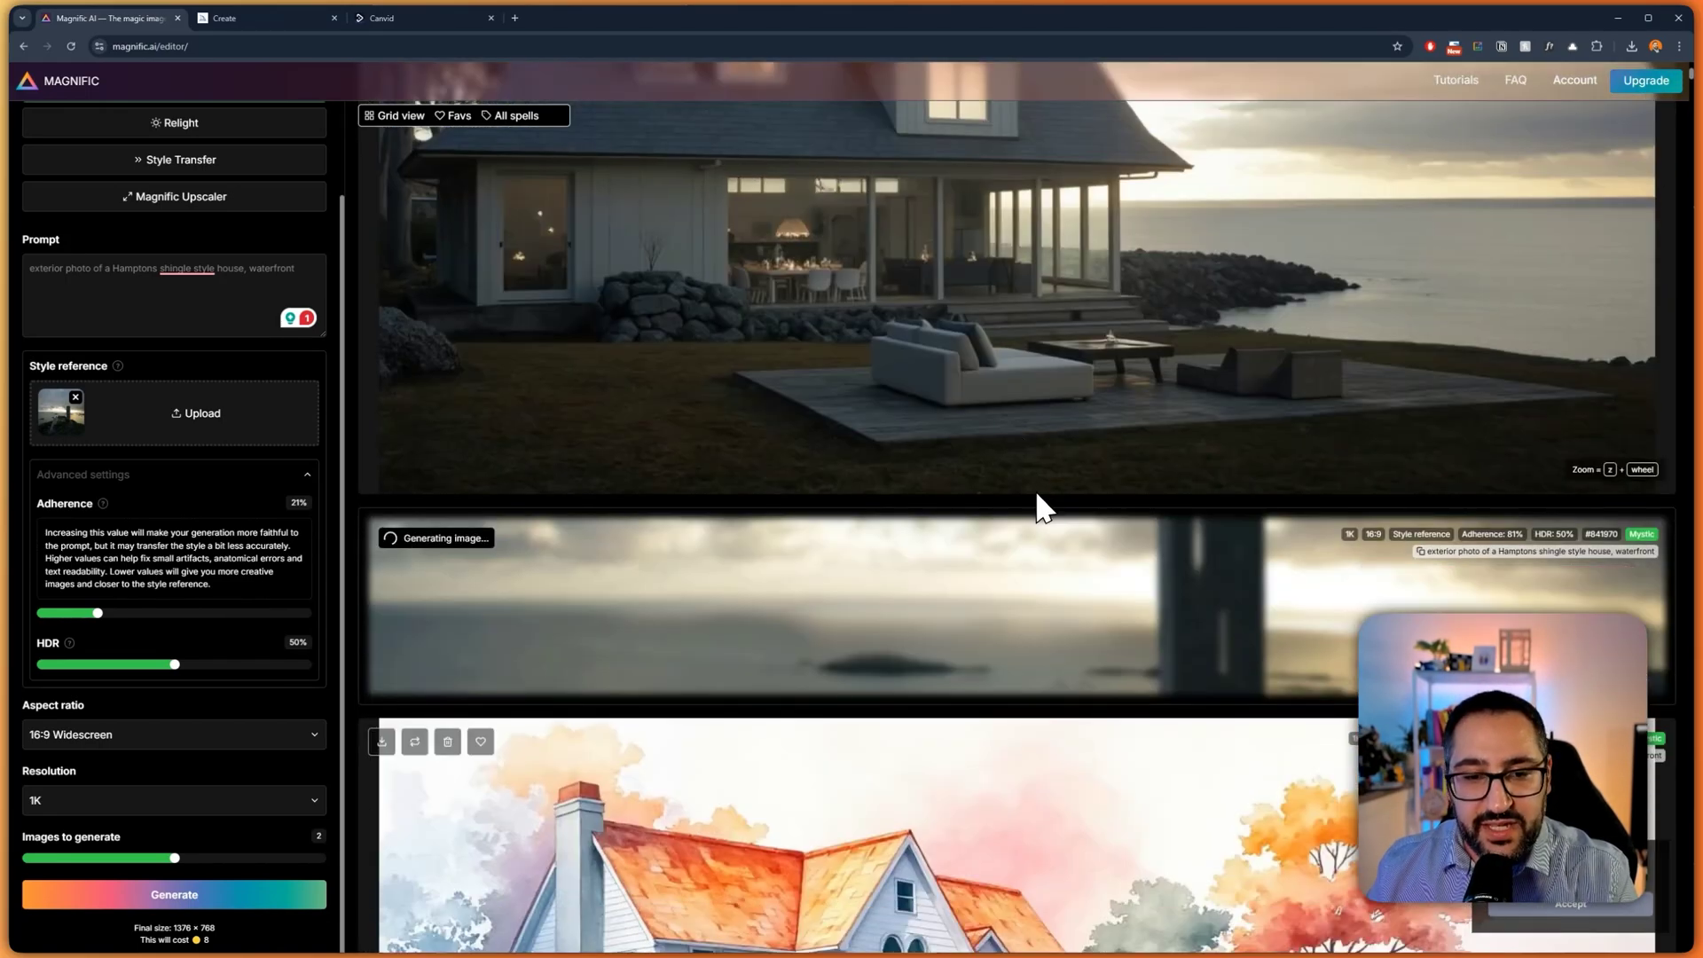
scroll(1092, 525, "up", 8)
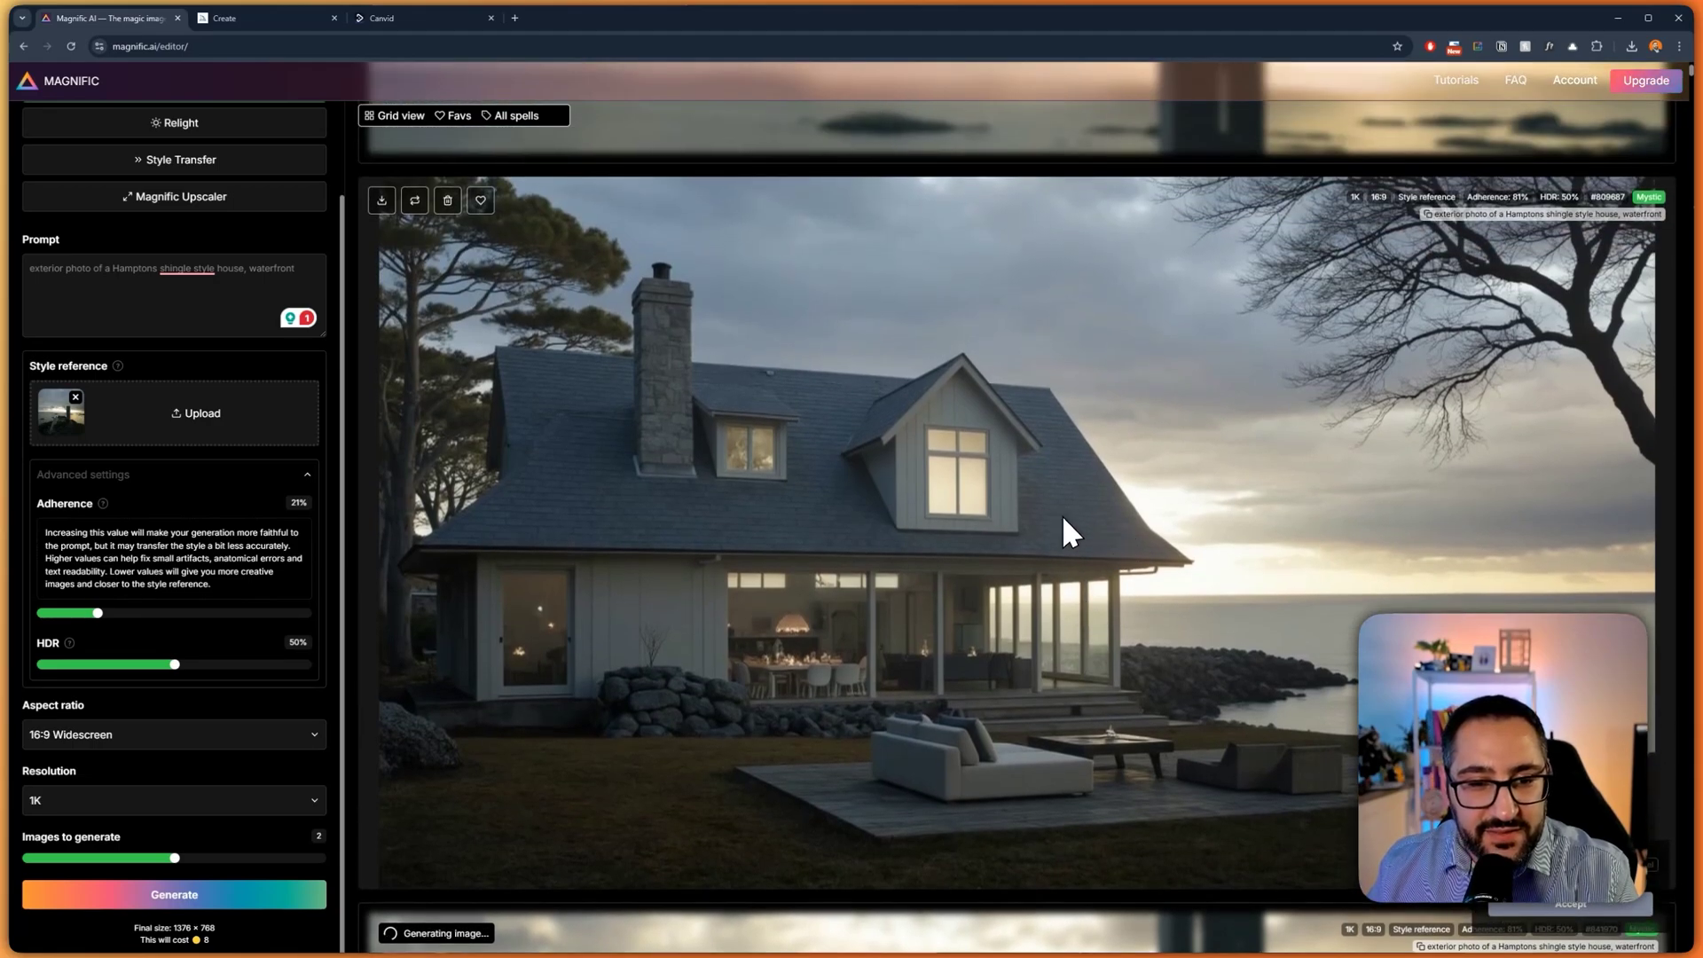
left_click(177, 801)
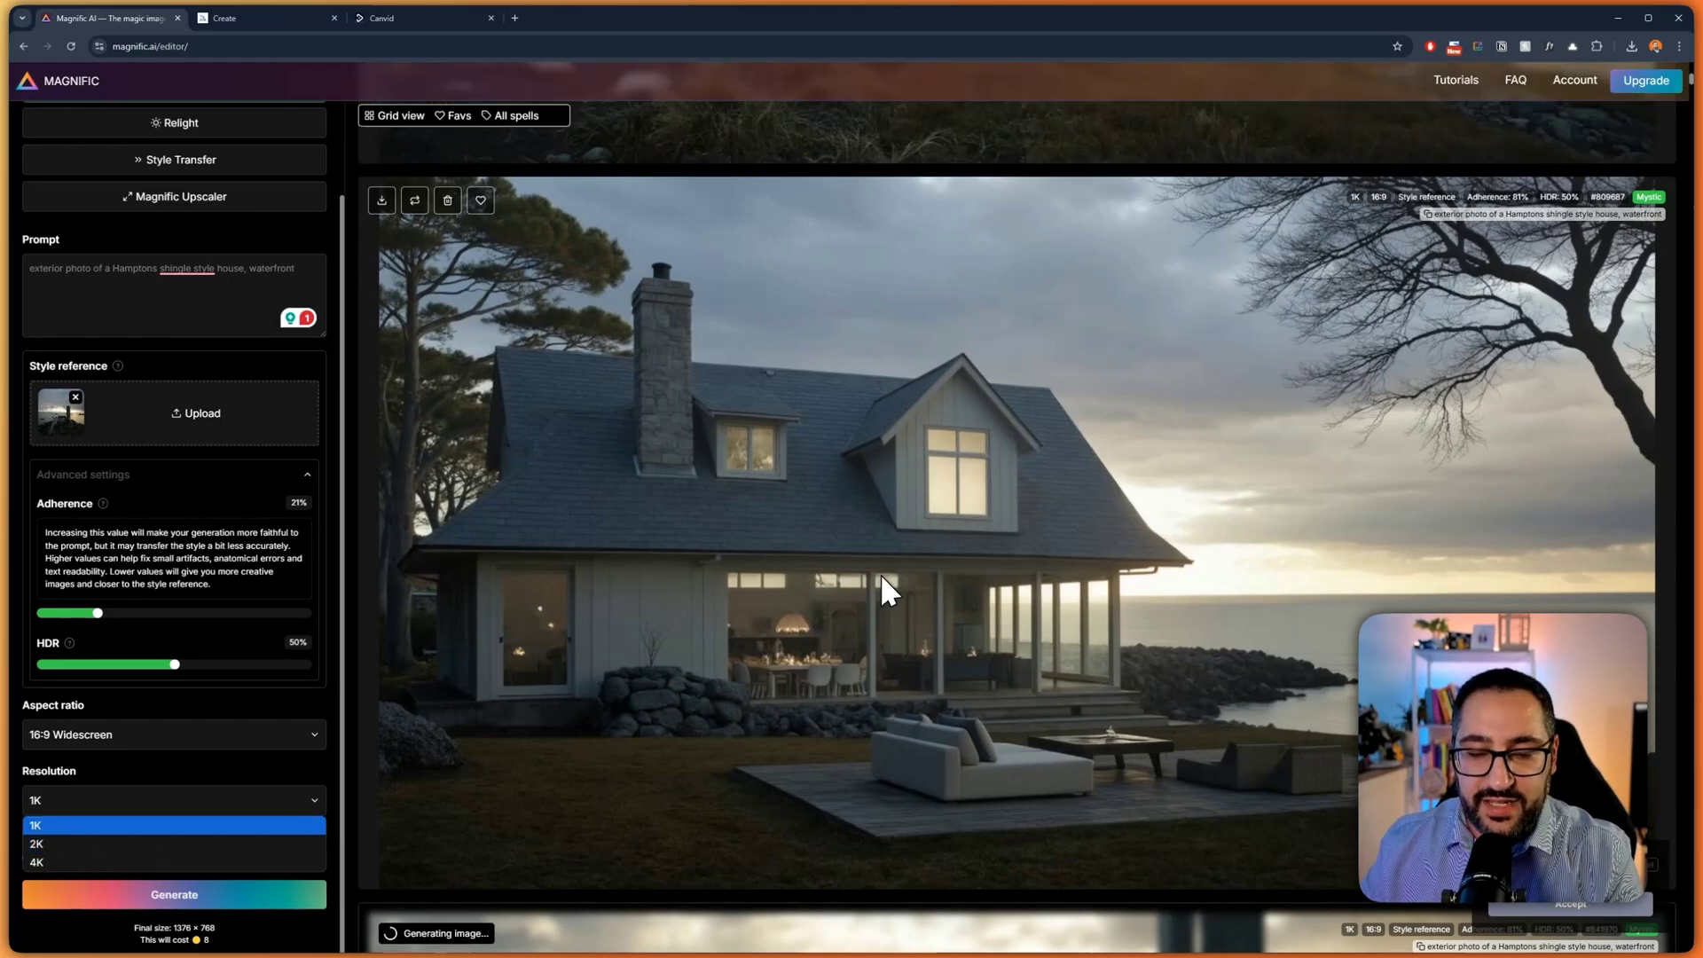
scroll(886, 603, "down", 10)
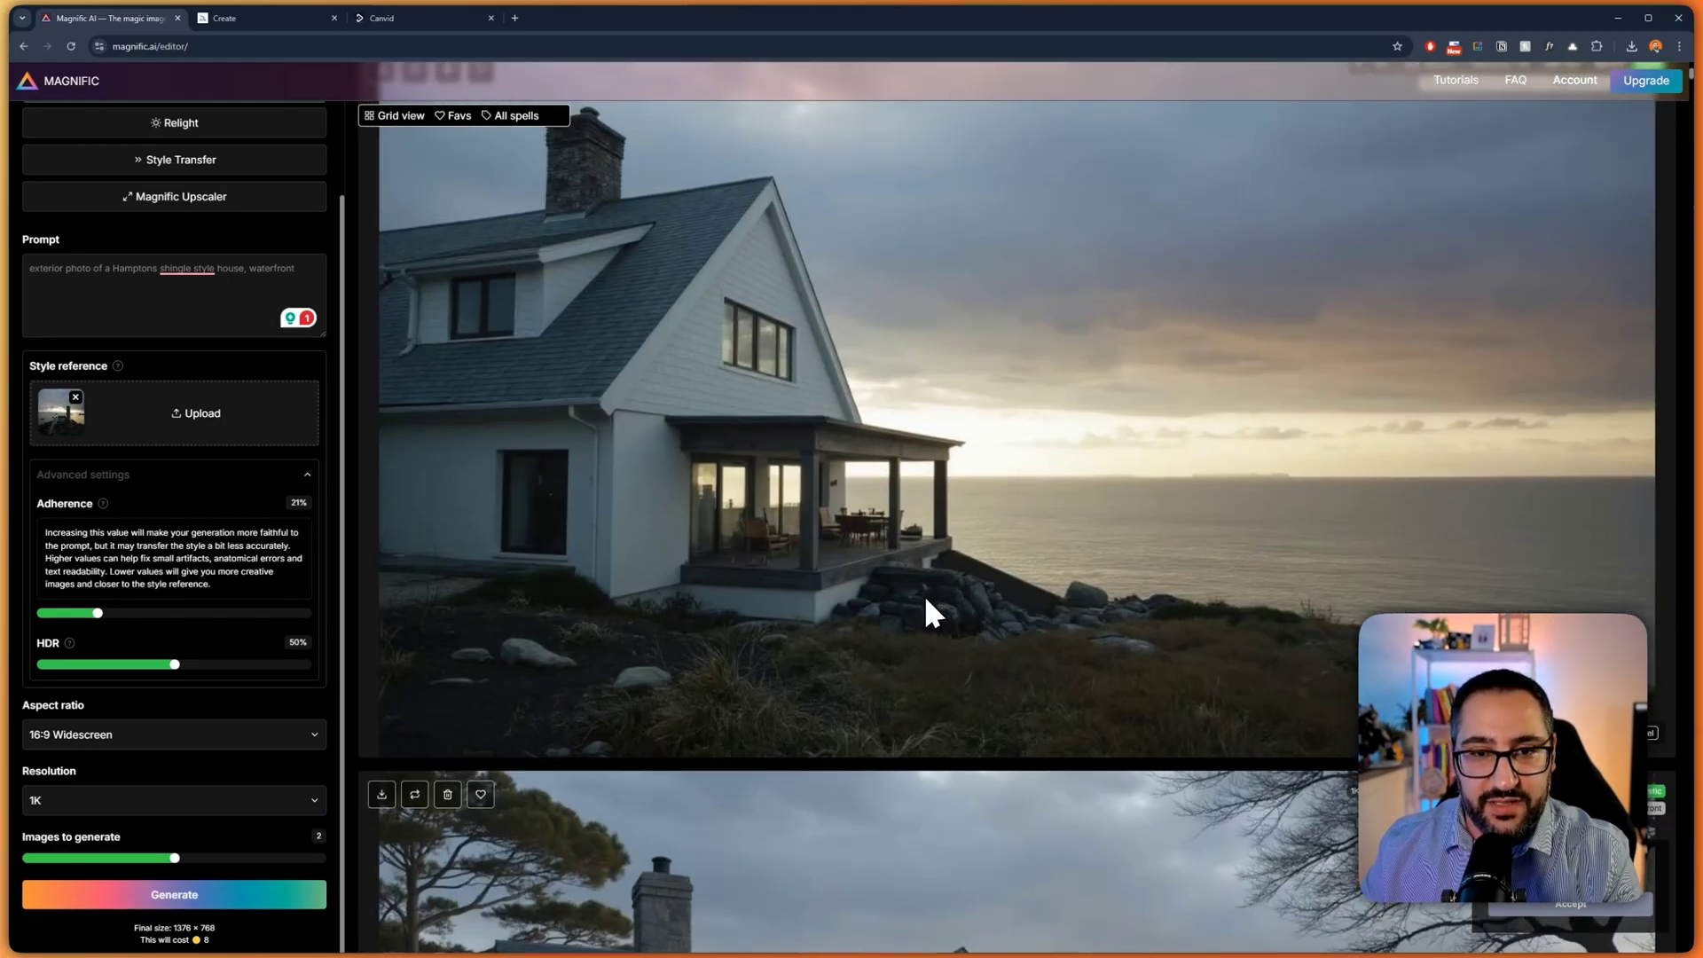
scroll(935, 550, "up", 3)
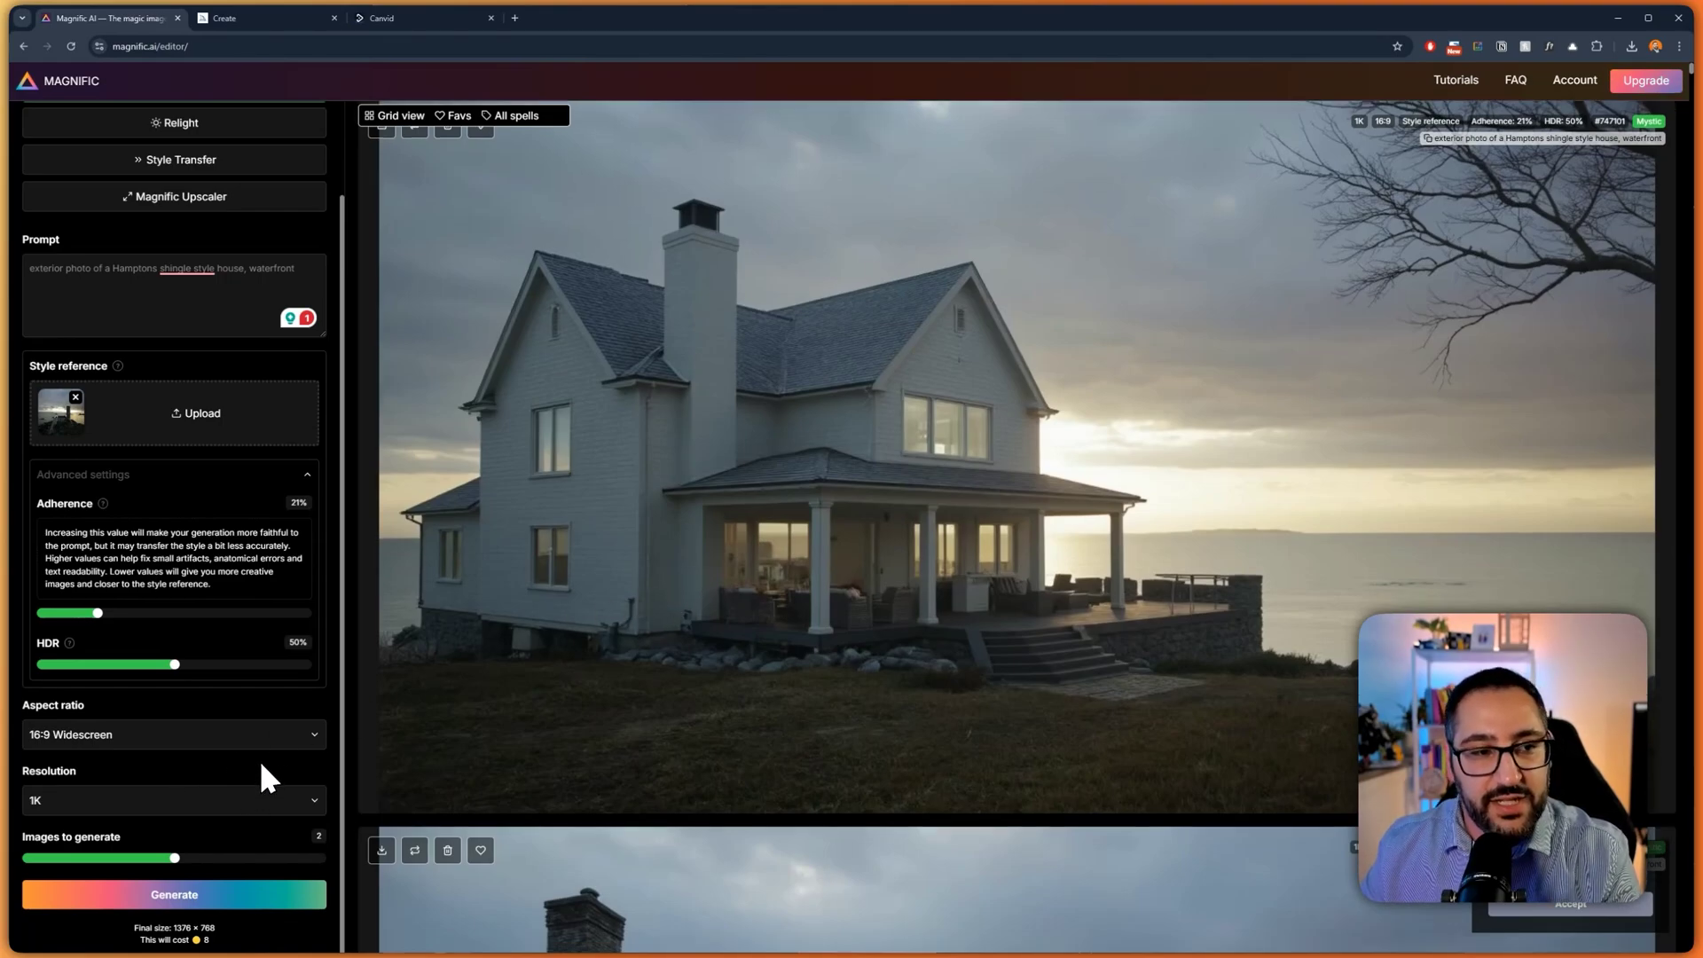
scroll(246, 725, "down", 1)
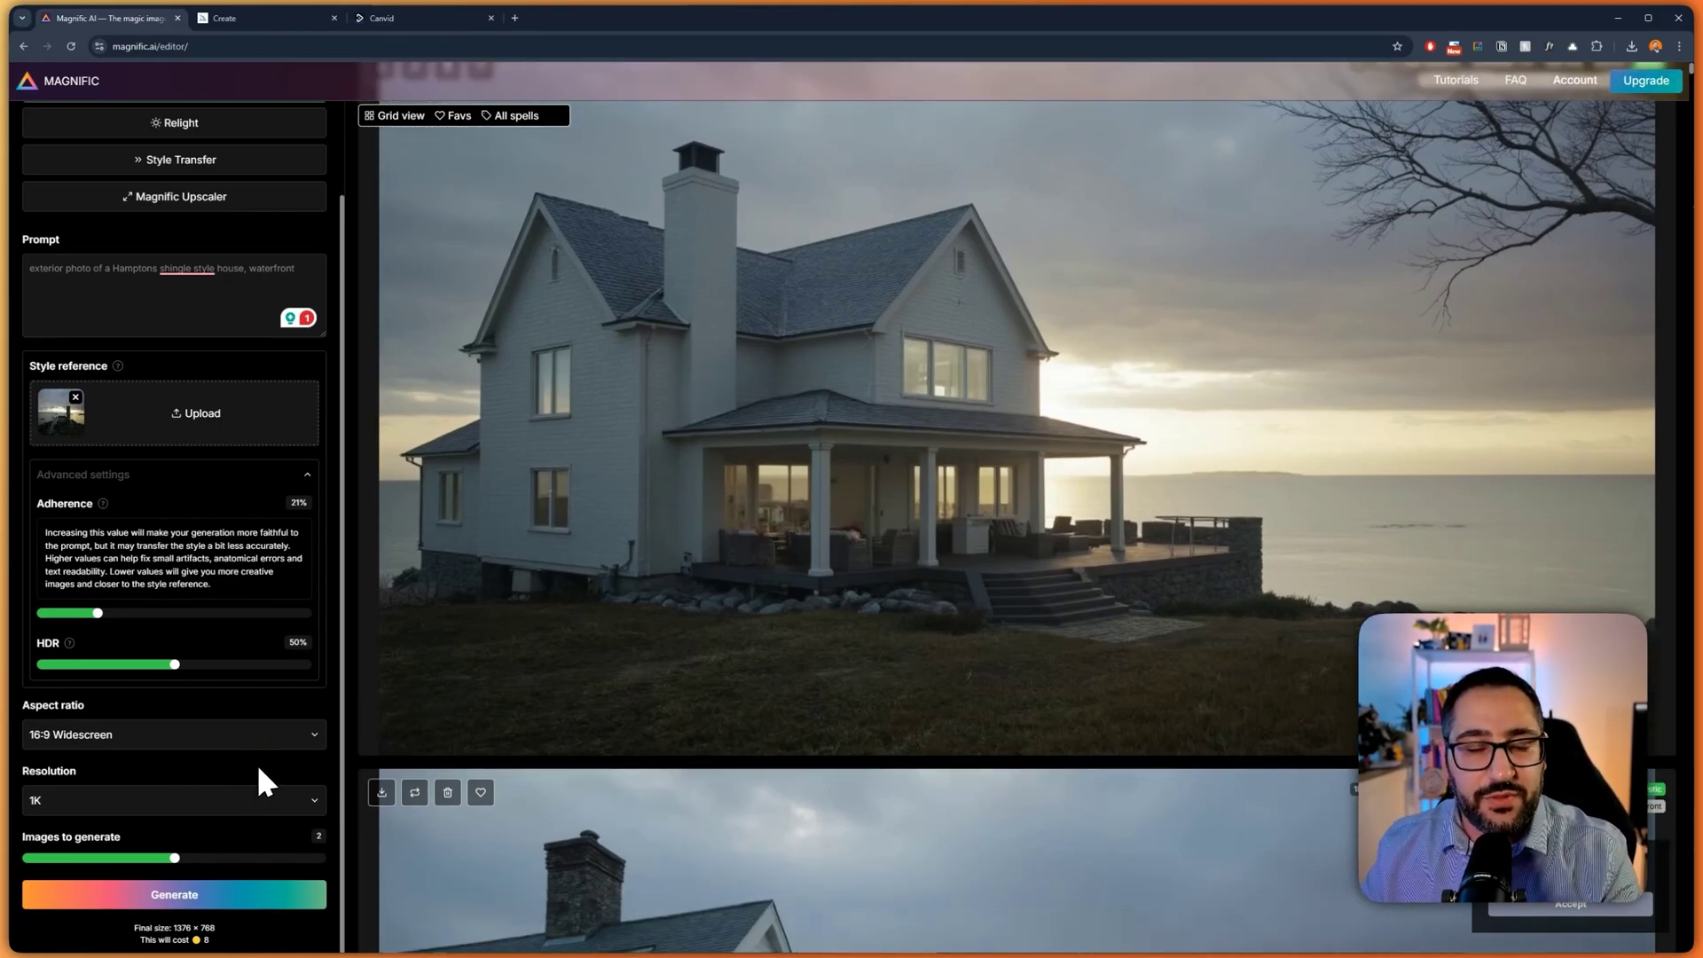
scroll(1034, 494, "down", 8)
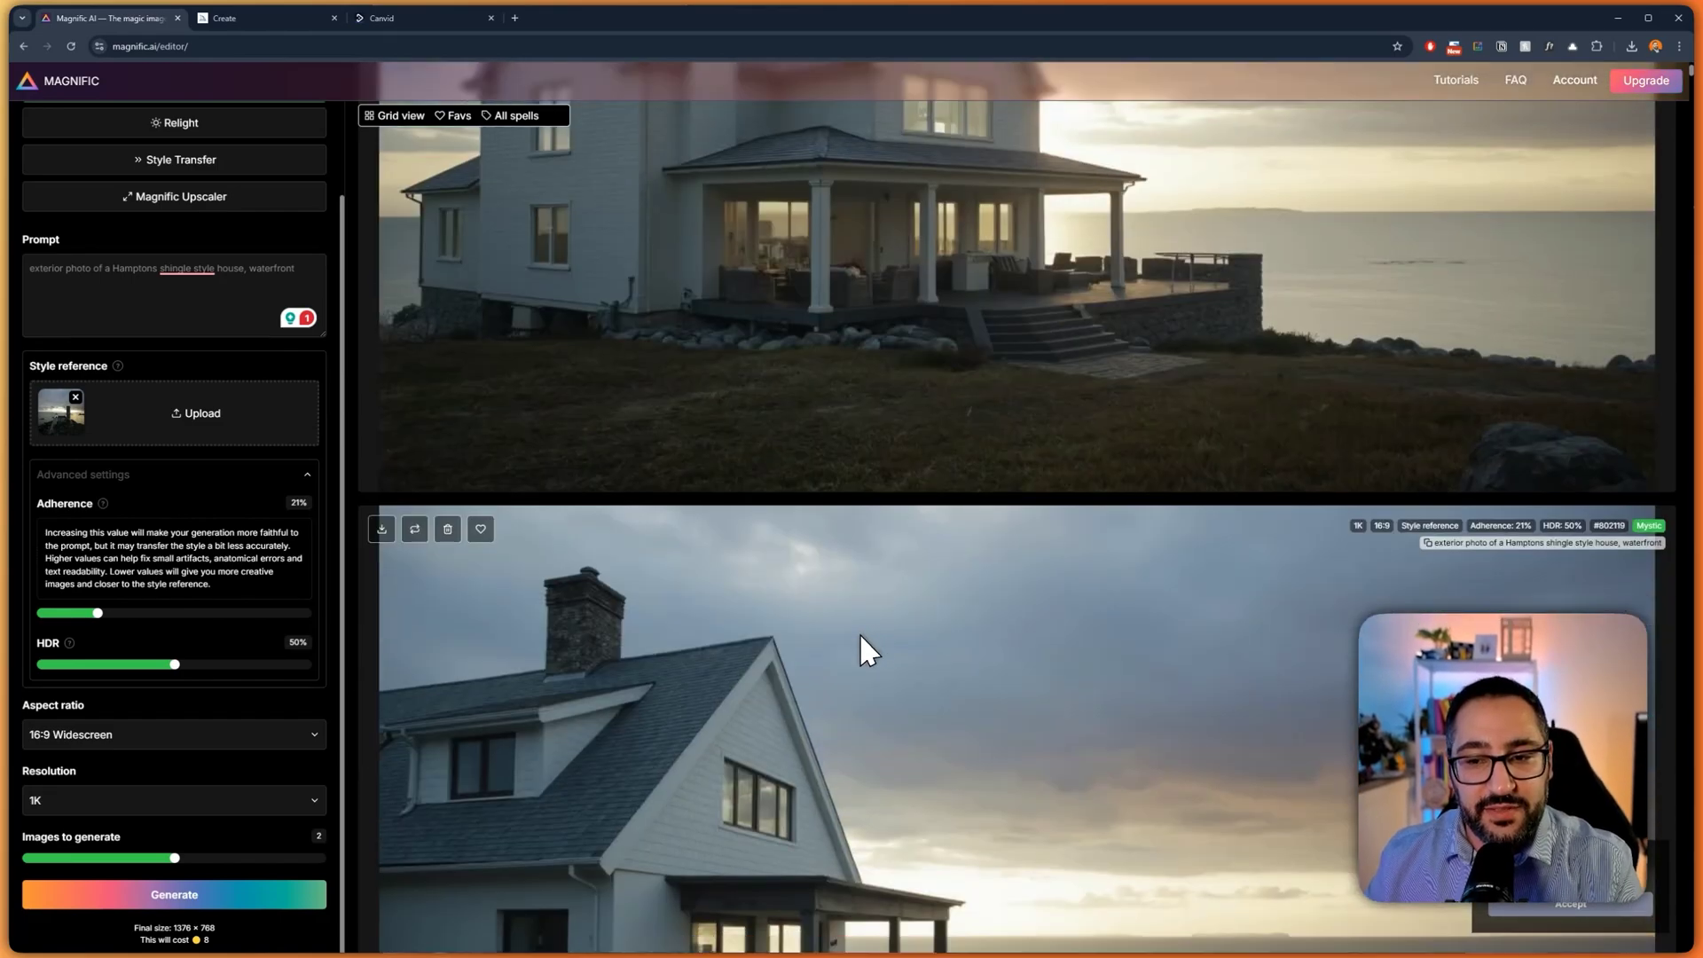
scroll(1057, 498, "down", 8)
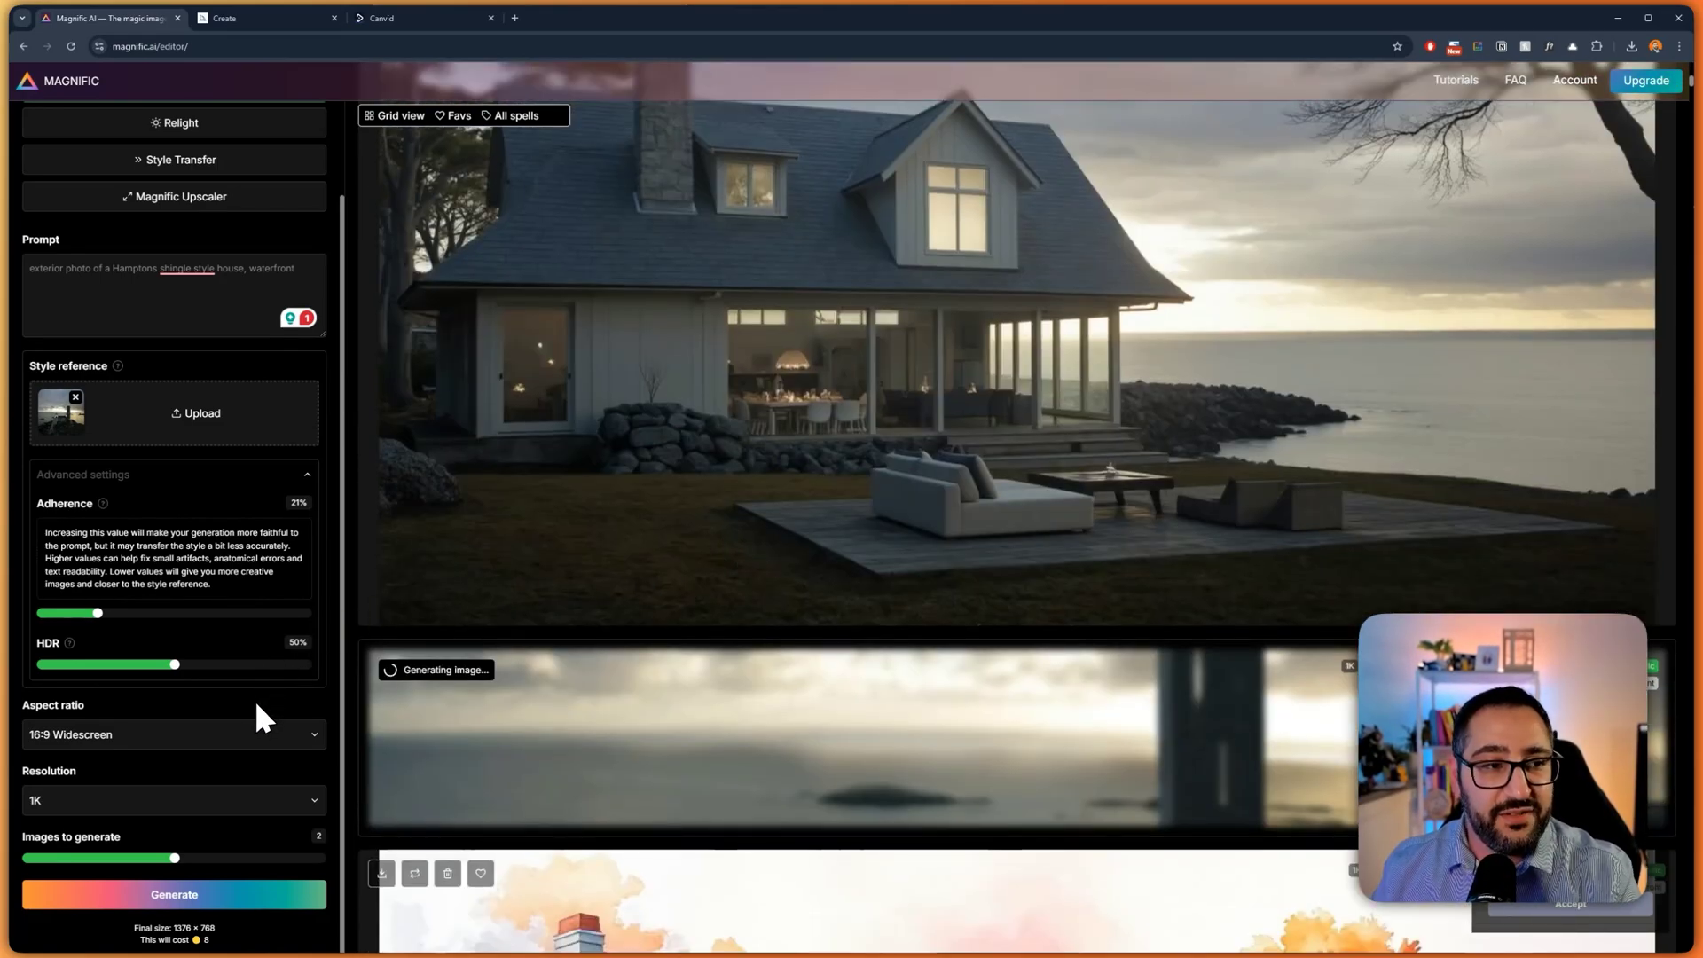
Switch the generation model to Super real.
left_click(186, 514)
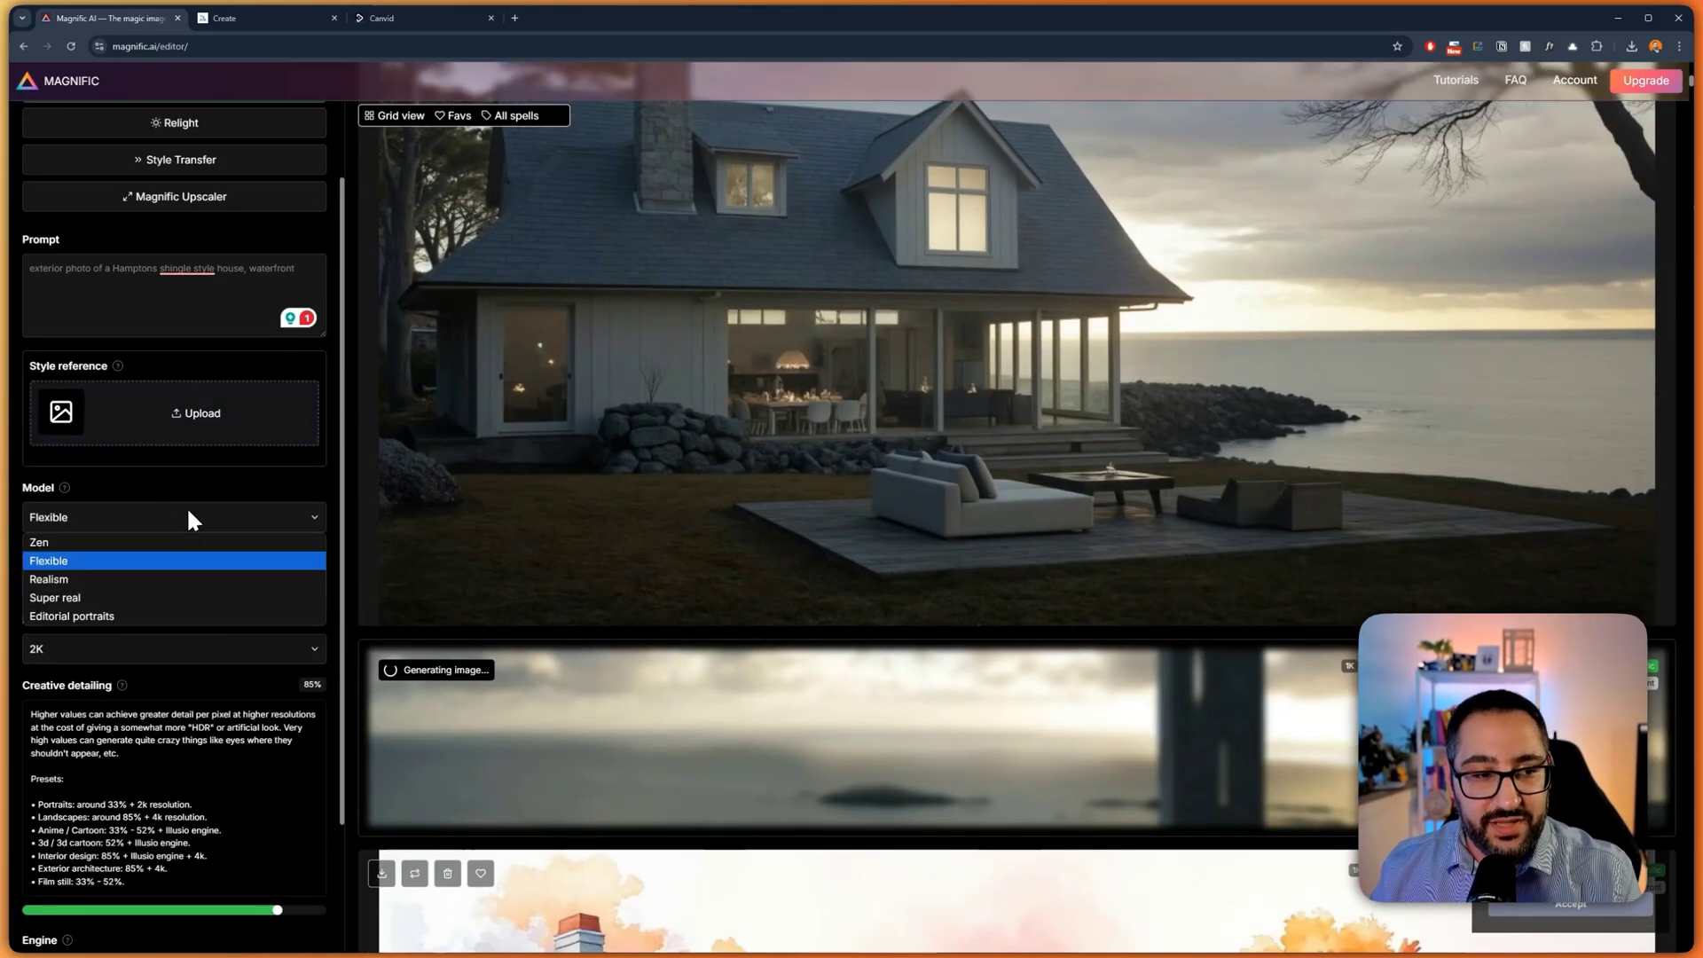
left_click(119, 597)
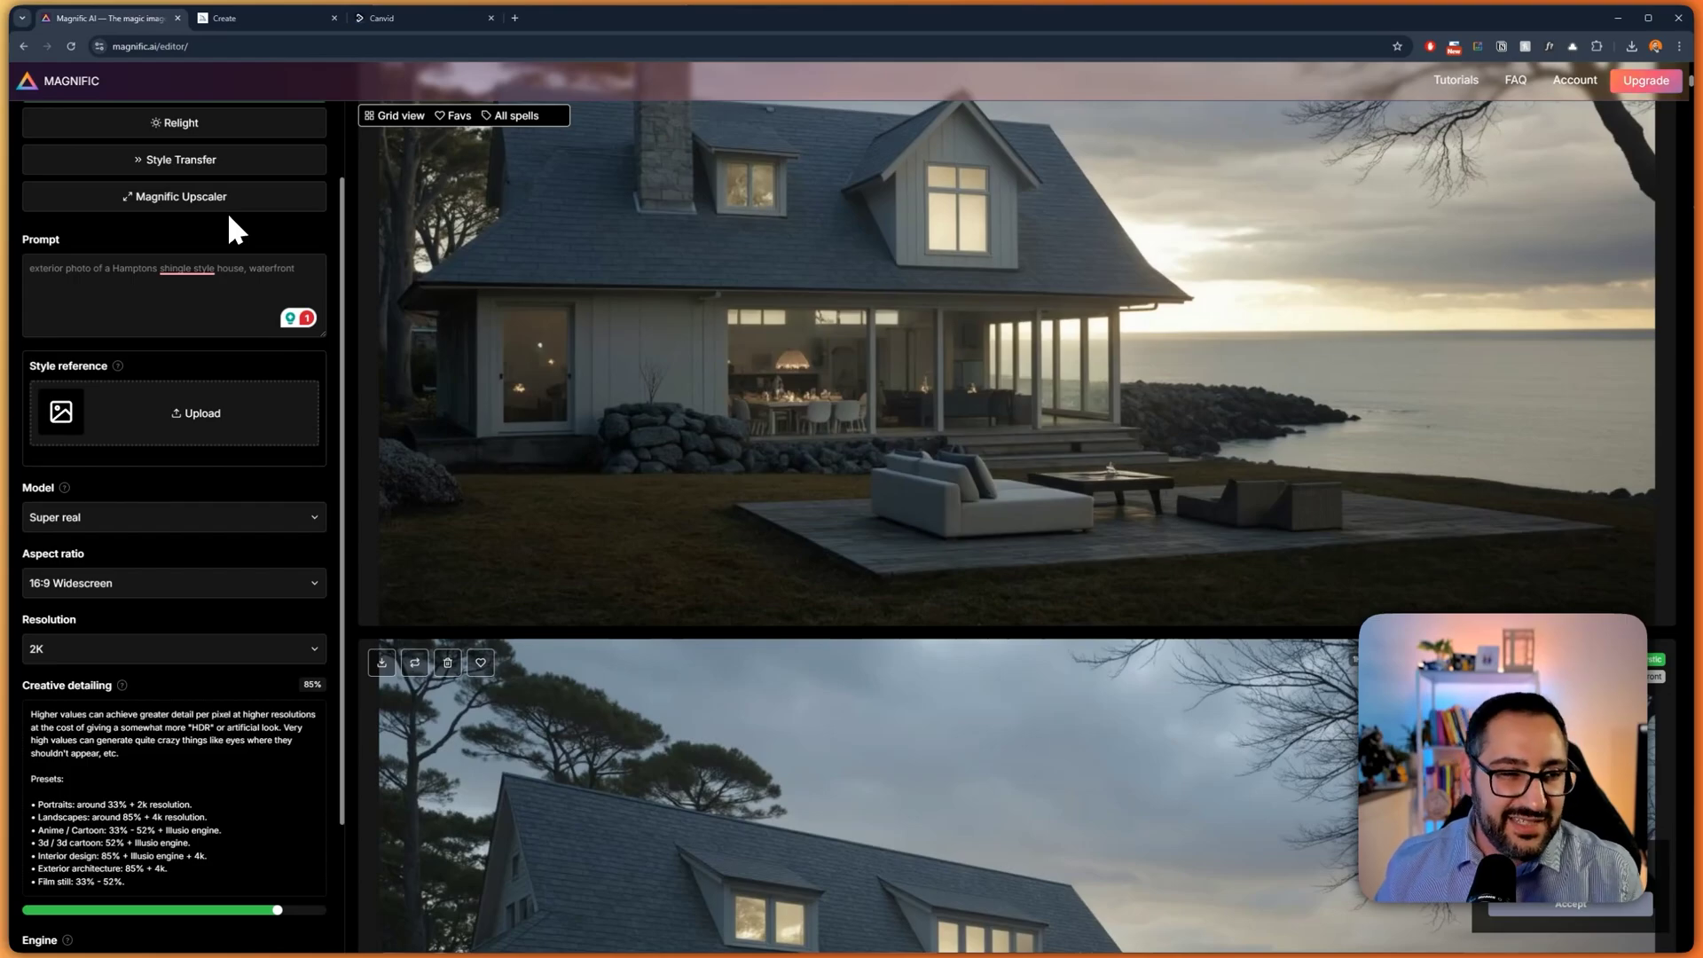
scroll(230, 244, "up", 2)
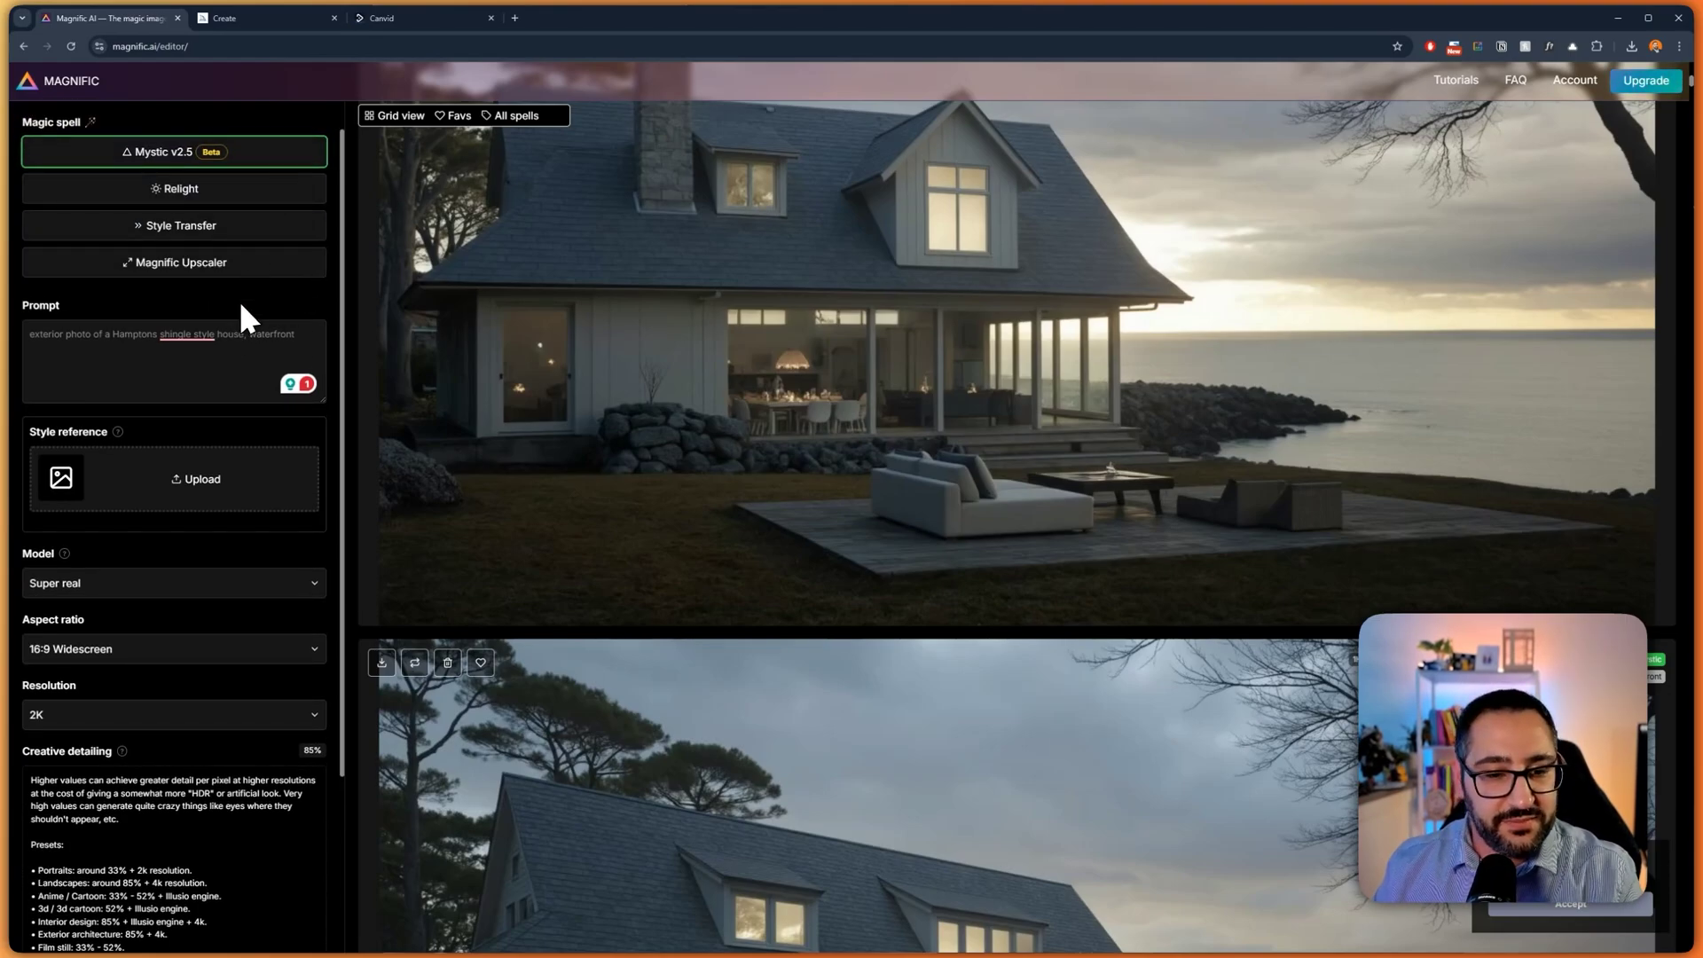
scroll(239, 300, "down", 2)
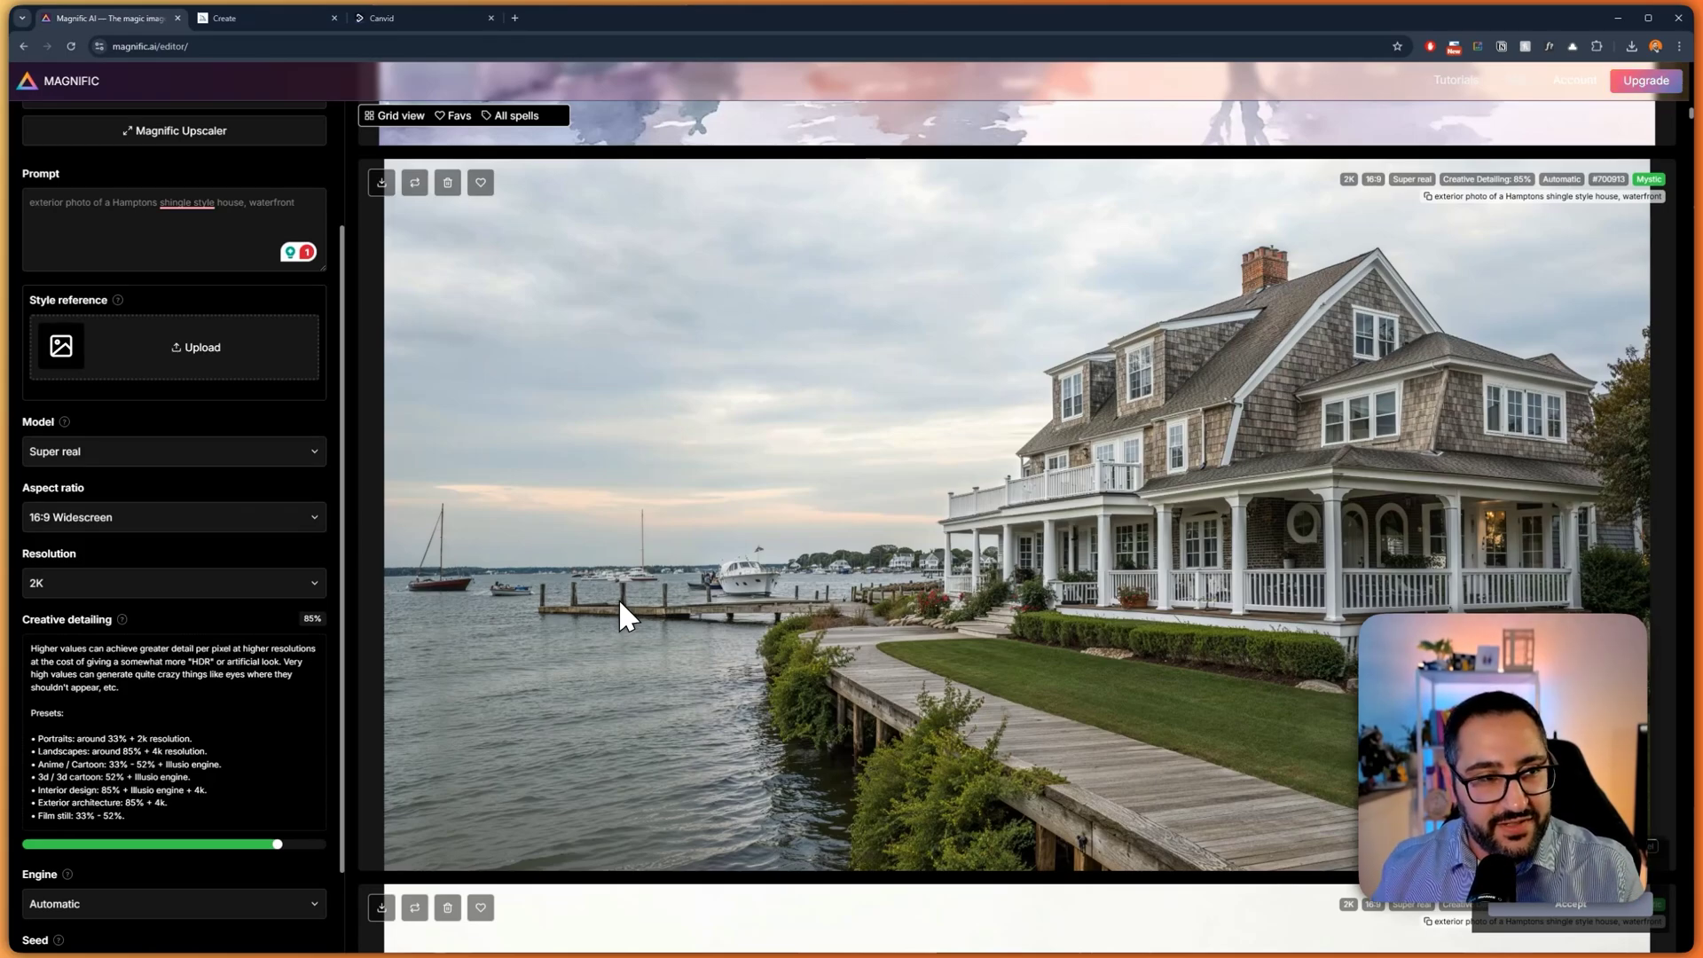